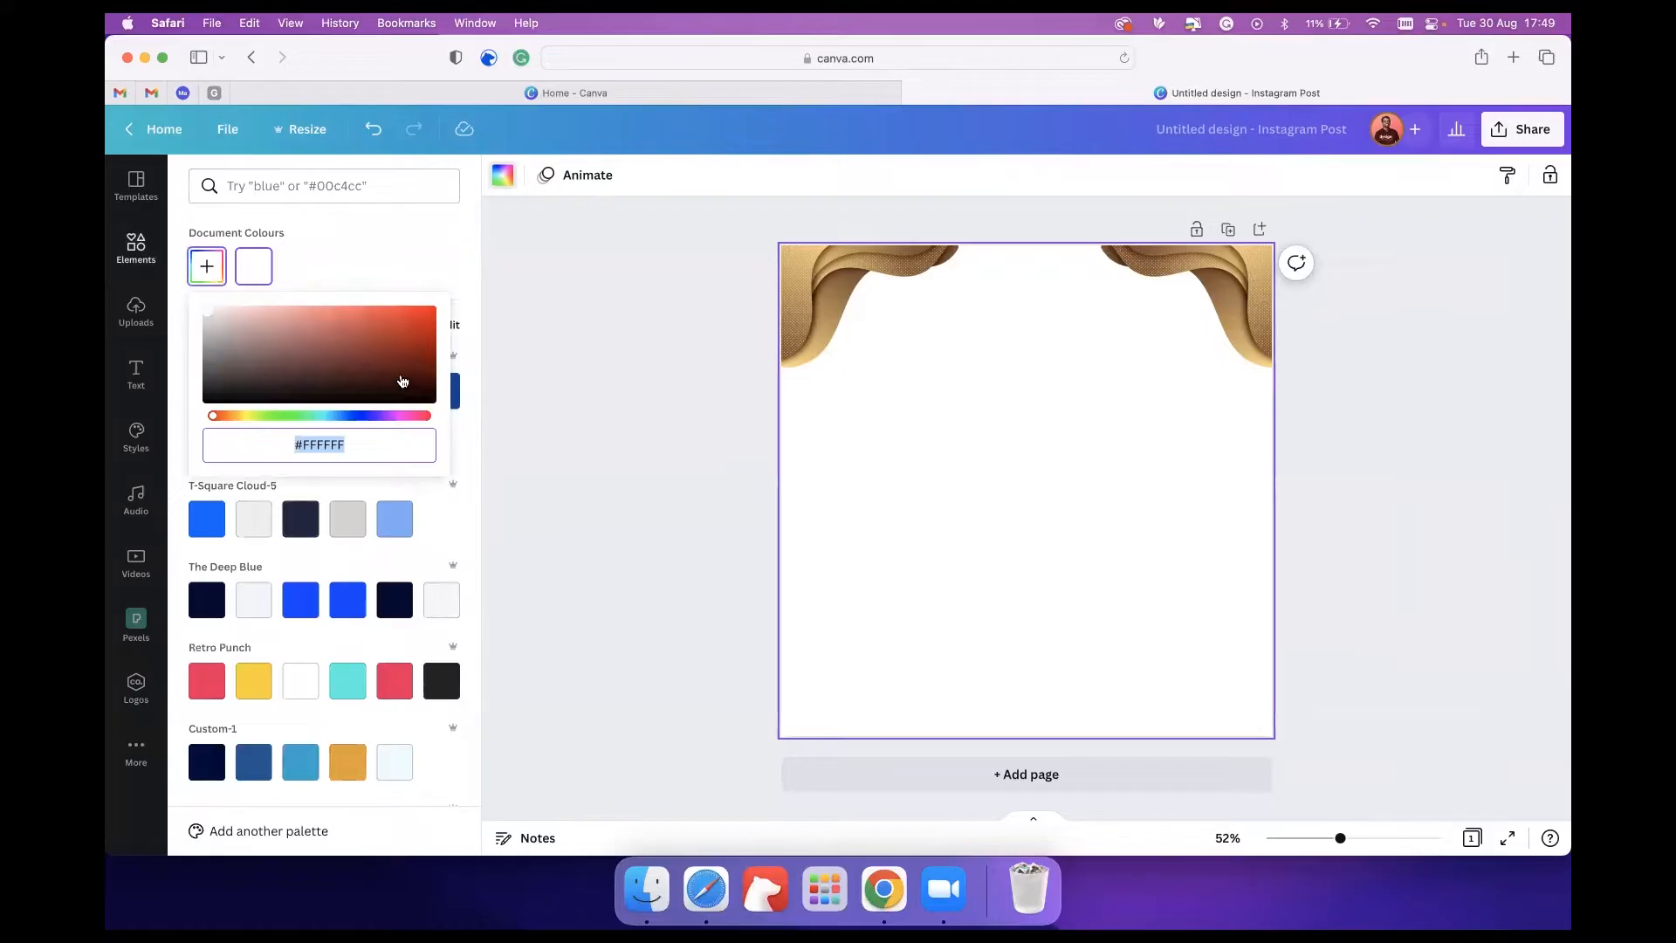
# Set the page's background colour to the dark brown #322103.
pyautogui.moveTo(403, 375); pyautogui.dragTo(419, 388)
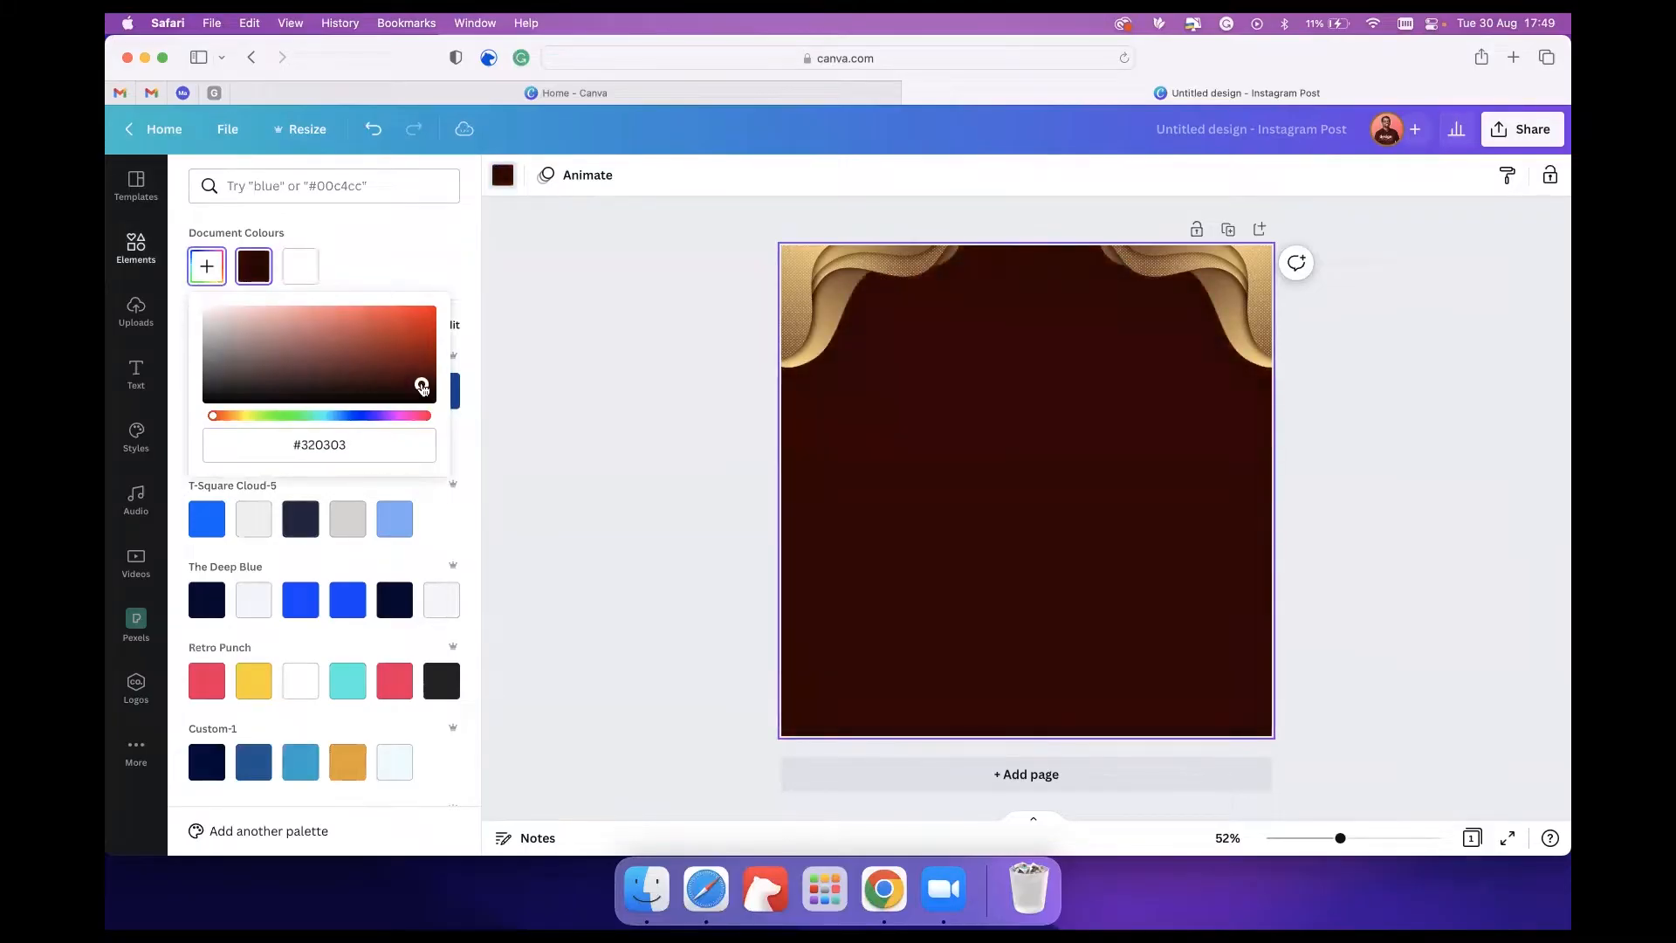
pyautogui.moveTo(224, 418)
pyautogui.mouseDown()
pyautogui.moveTo(251, 416)
pyautogui.moveTo(234, 415)
pyautogui.mouseUp()
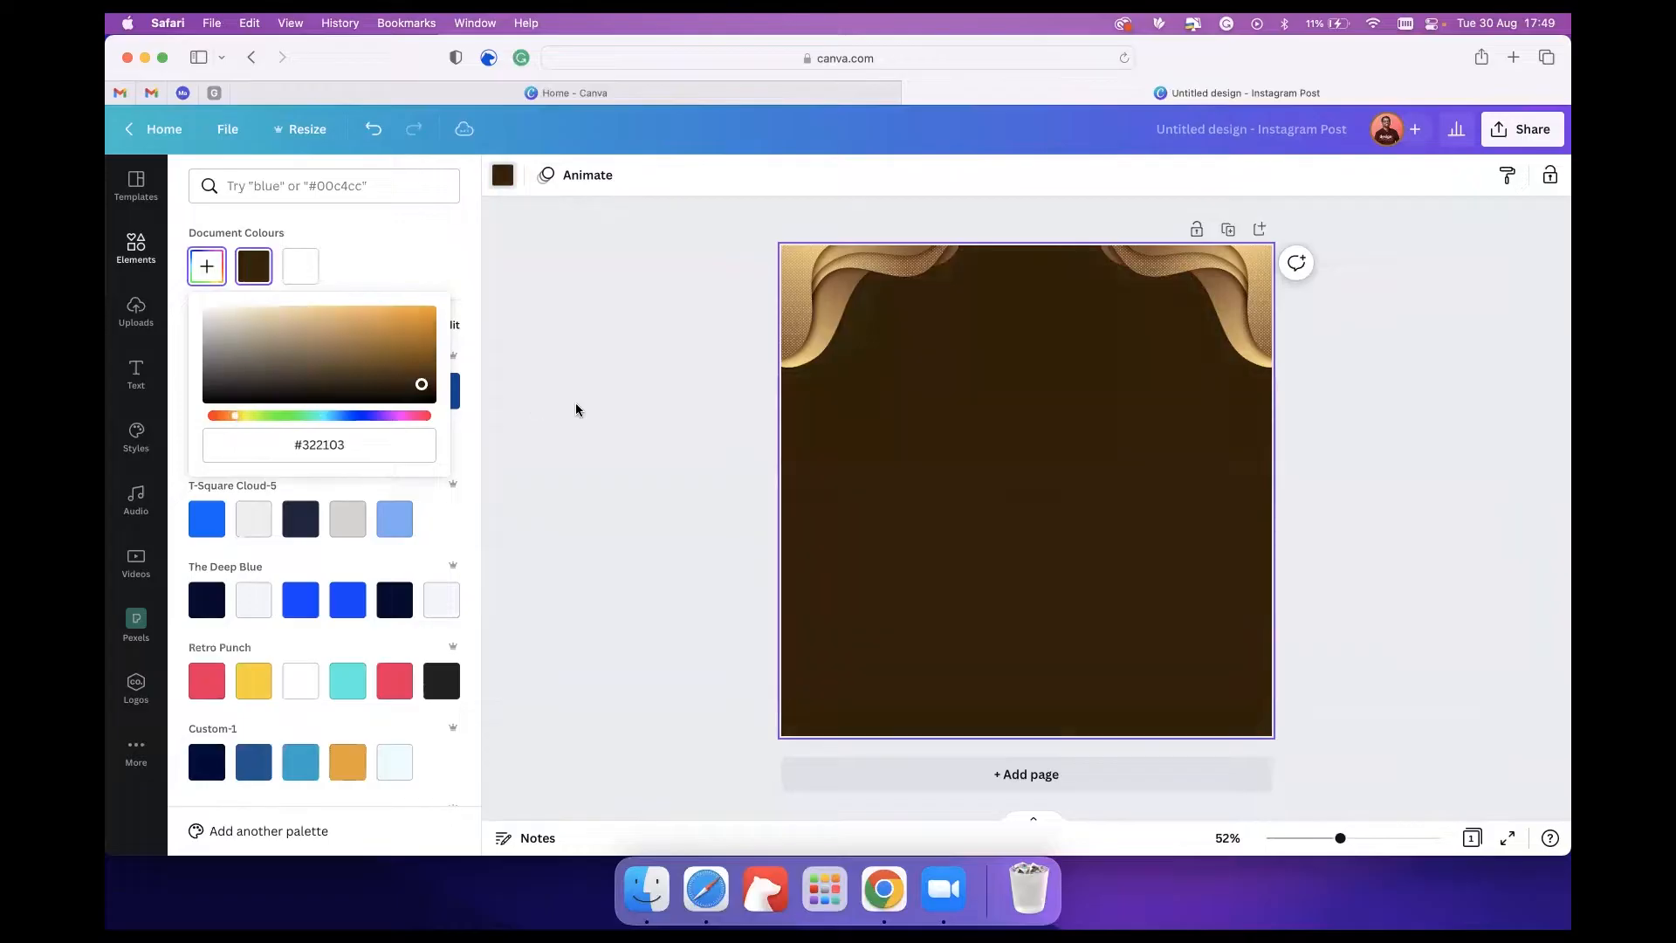
pyautogui.click(532, 406)
pyautogui.click(262, 375)
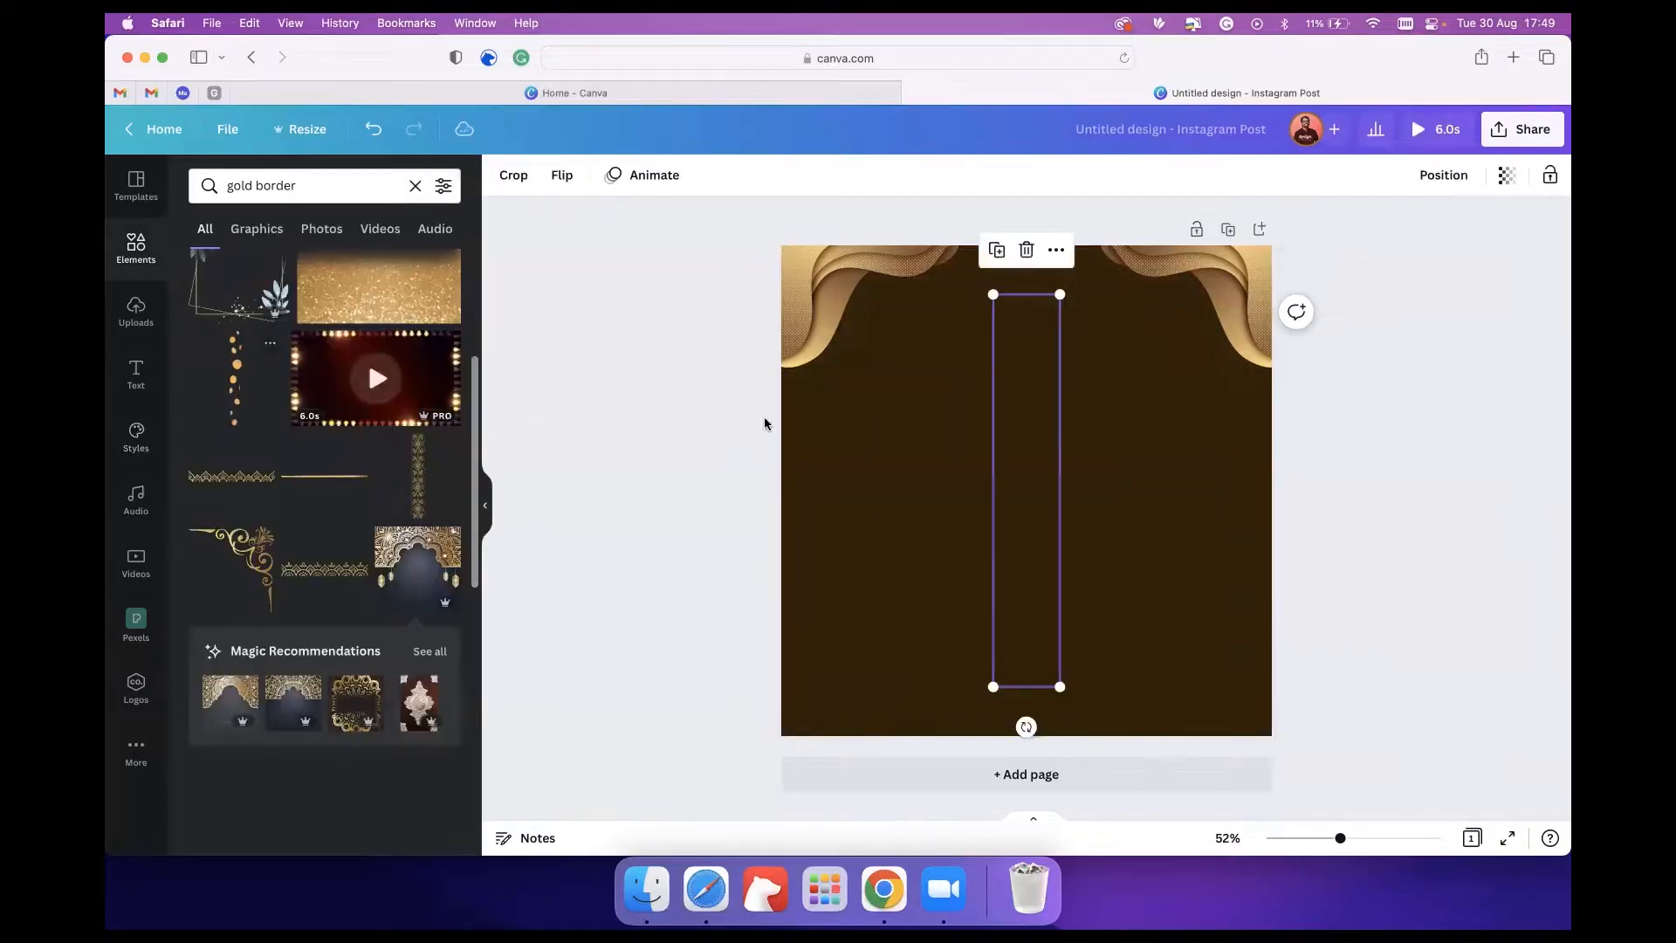
pyautogui.moveTo(1026, 454); pyautogui.dragTo(959, 482)
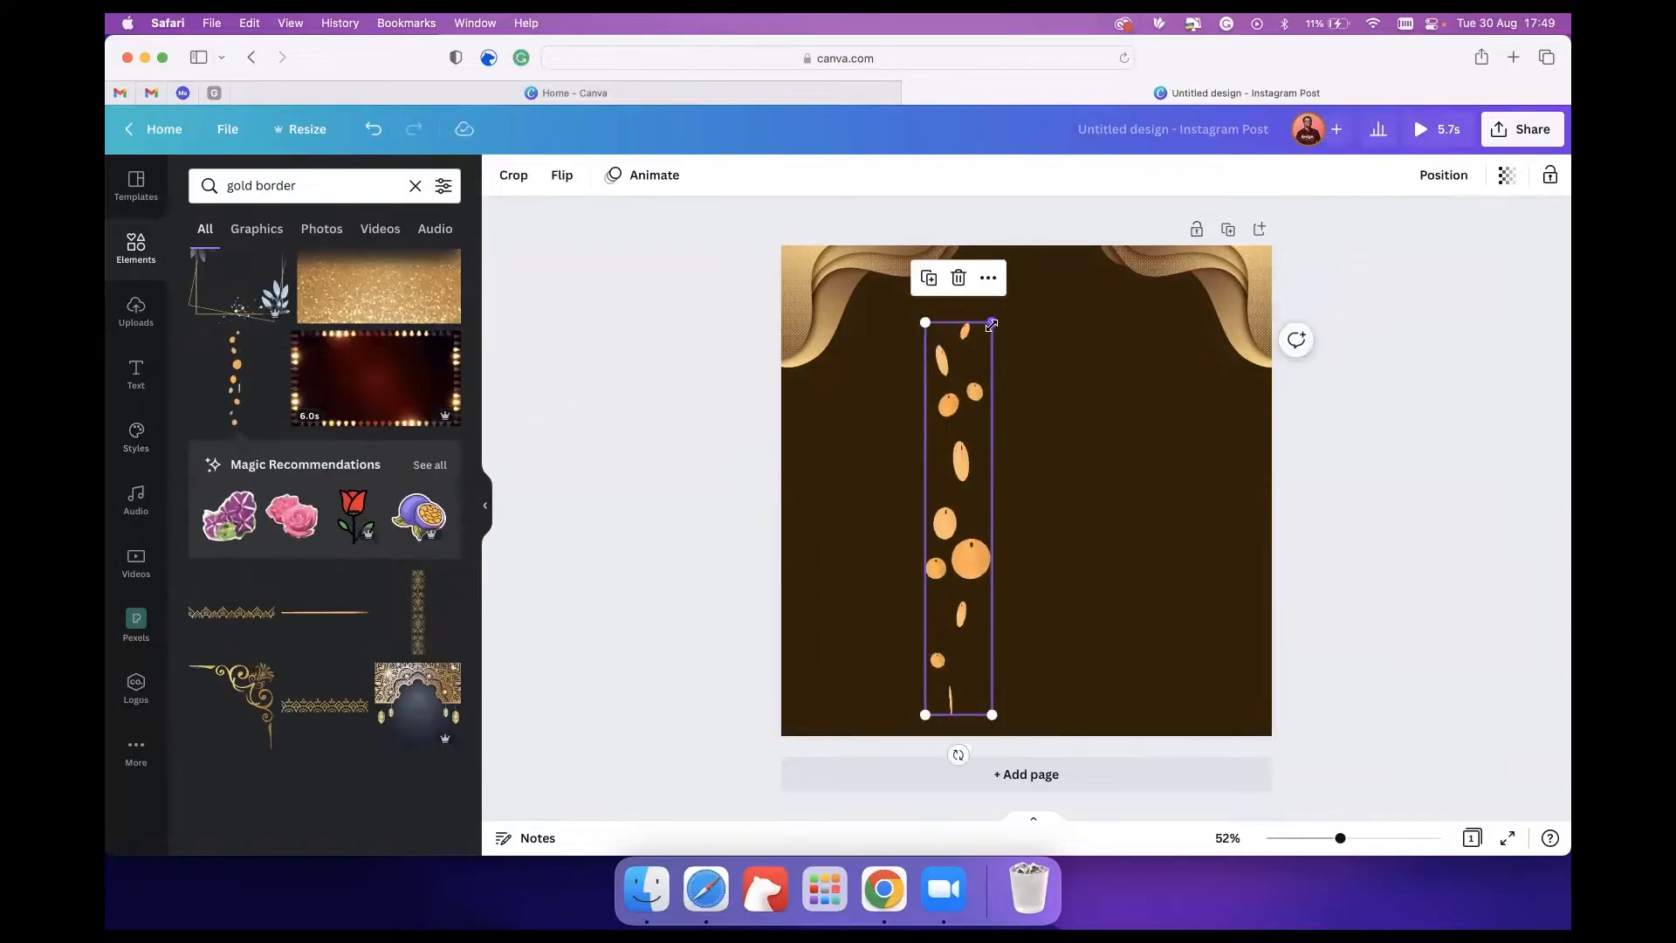
pyautogui.press('Delete')
# Search the elements library for "gold".
pyautogui.scroll(5, 224, 695)
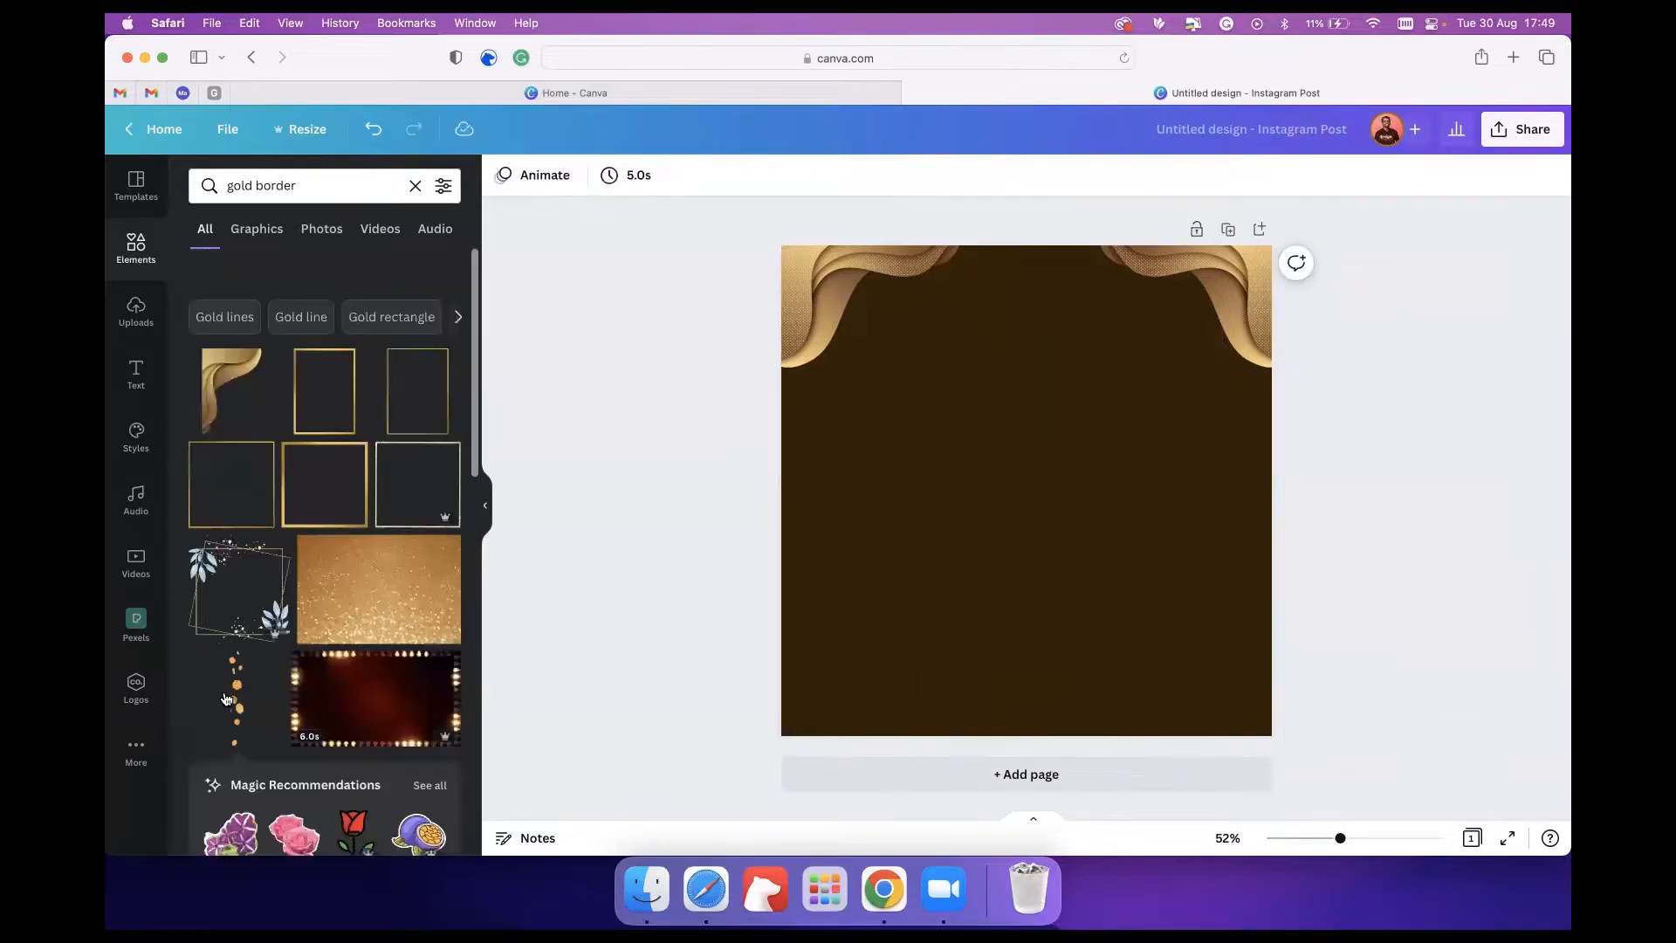
pyautogui.click(253, 186)
pyautogui.press('BackSpace')
pyautogui.press('BackSpace')
pyautogui.press('BackSpace')
pyautogui.press('BackSpace')
pyautogui.press('BackSpace')
pyautogui.press('BackSpace')
pyautogui.press('BackSpace')
pyautogui.press('Return')
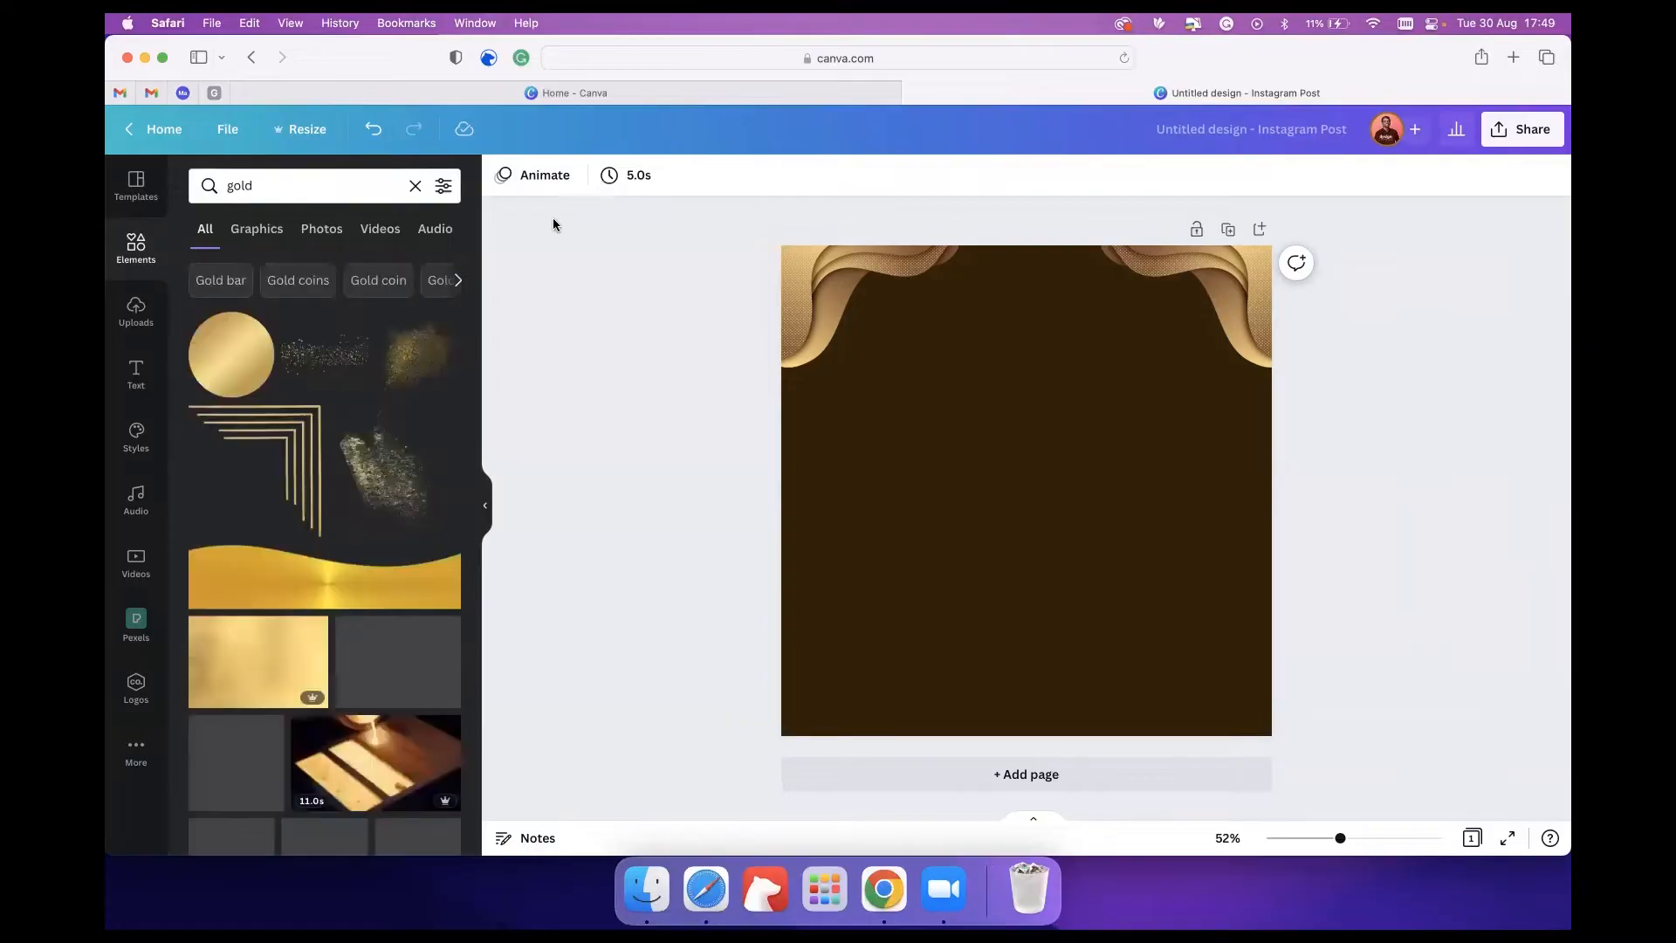
# Add the gold dust graphic along the lower part of the page with a horizontally flipped copy beside it.
pyautogui.click(416, 354)
pyautogui.moveTo(1071, 493); pyautogui.dragTo(1215, 666)
pyautogui.click(646, 174)
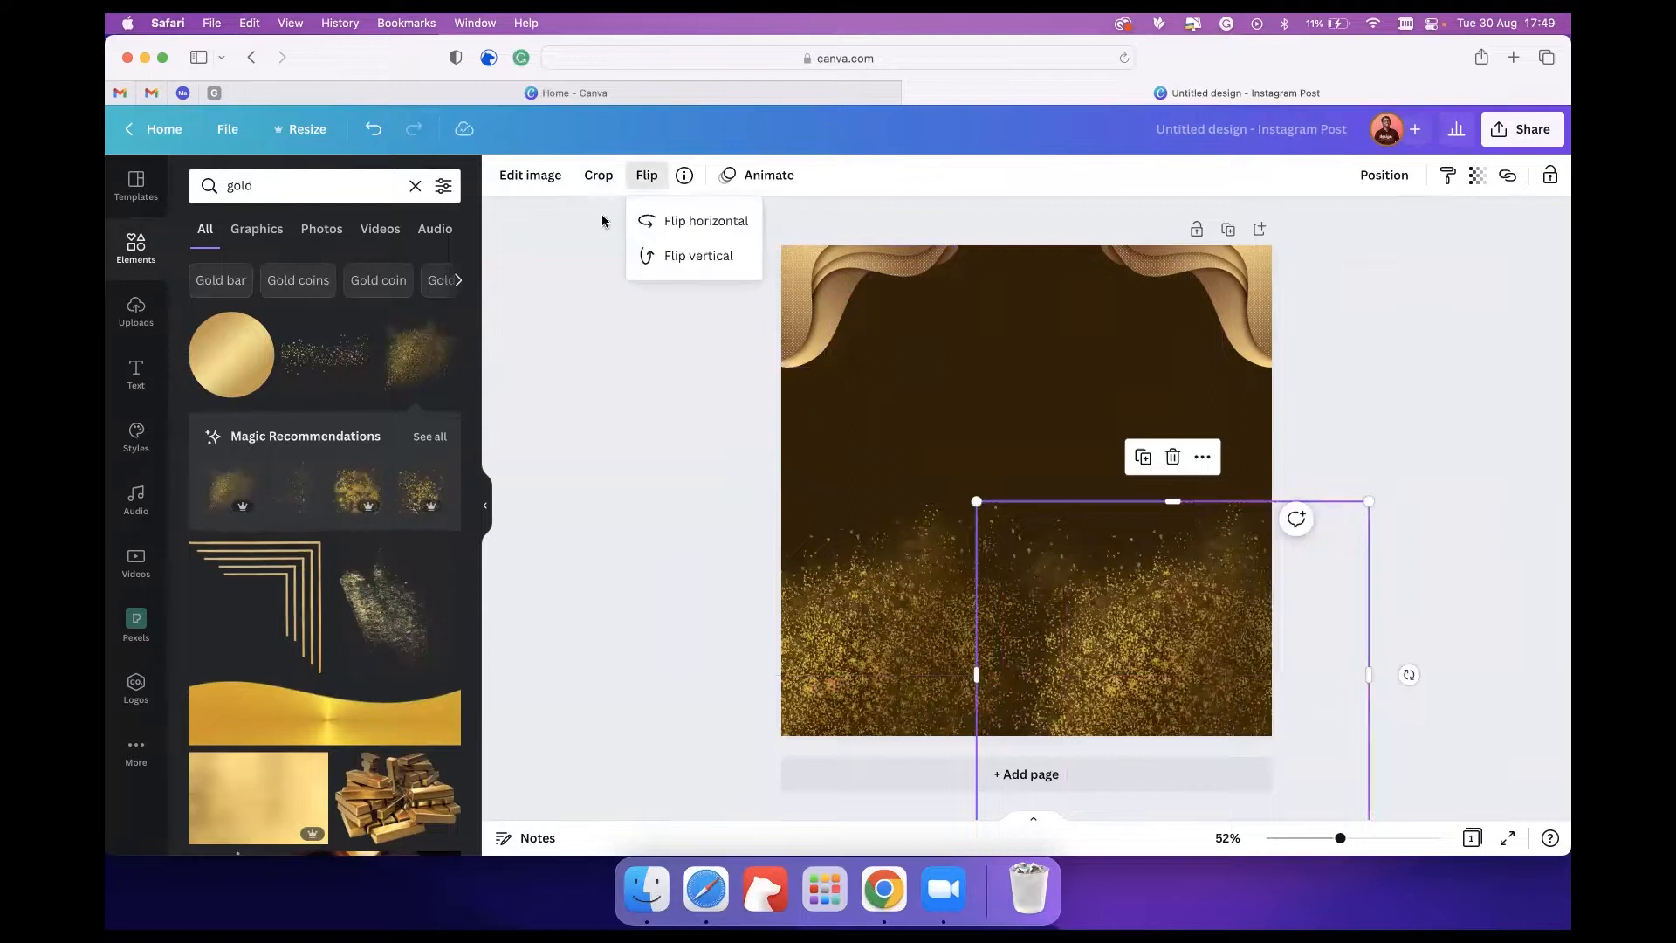
pyautogui.click(690, 220)
pyautogui.moveTo(1199, 638); pyautogui.dragTo(1181, 637)
# Move both gold dust graphics together to the upper part of the page, behind the corner drapes' area.
pyautogui.click(1402, 461)
pyautogui.click(877, 582)
pyautogui.keyDown('shift'); pyautogui.click(1130, 635); pyautogui.keyUp('shift')
pyautogui.moveTo(1132, 634); pyautogui.dragTo(1124, 338)
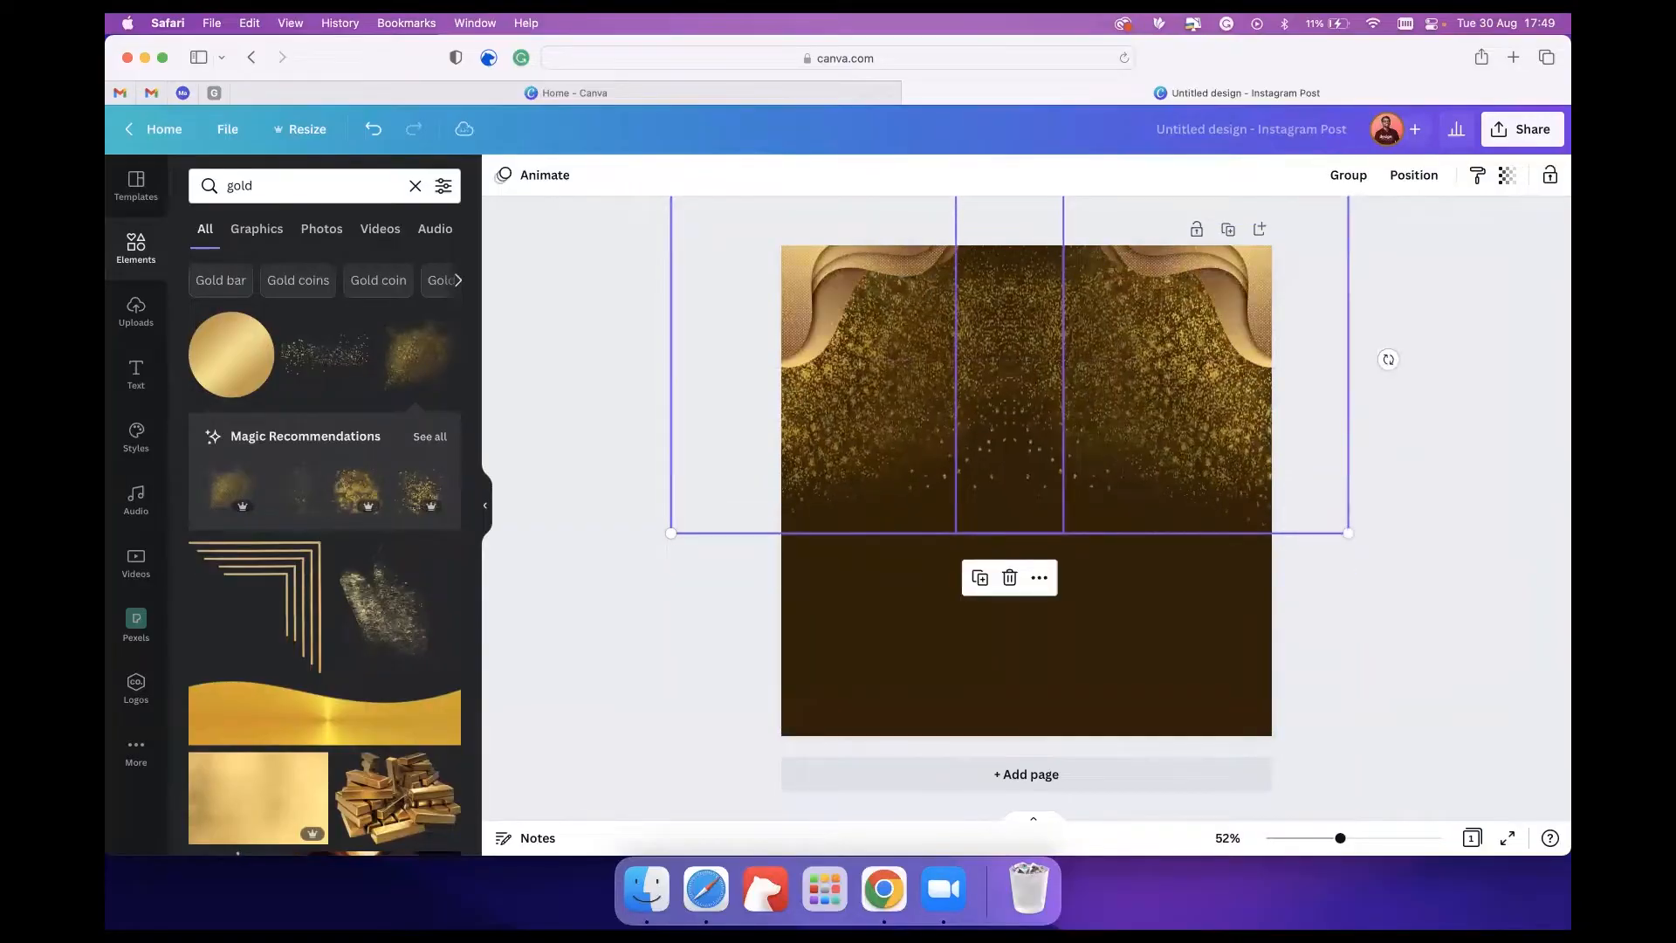
pyautogui.click(1511, 375)
pyautogui.click(1165, 376)
pyautogui.keyDown('shift'); pyautogui.click(909, 375); pyautogui.keyUp('shift')
pyautogui.moveTo(1097, 390); pyautogui.dragTo(1100, 426)
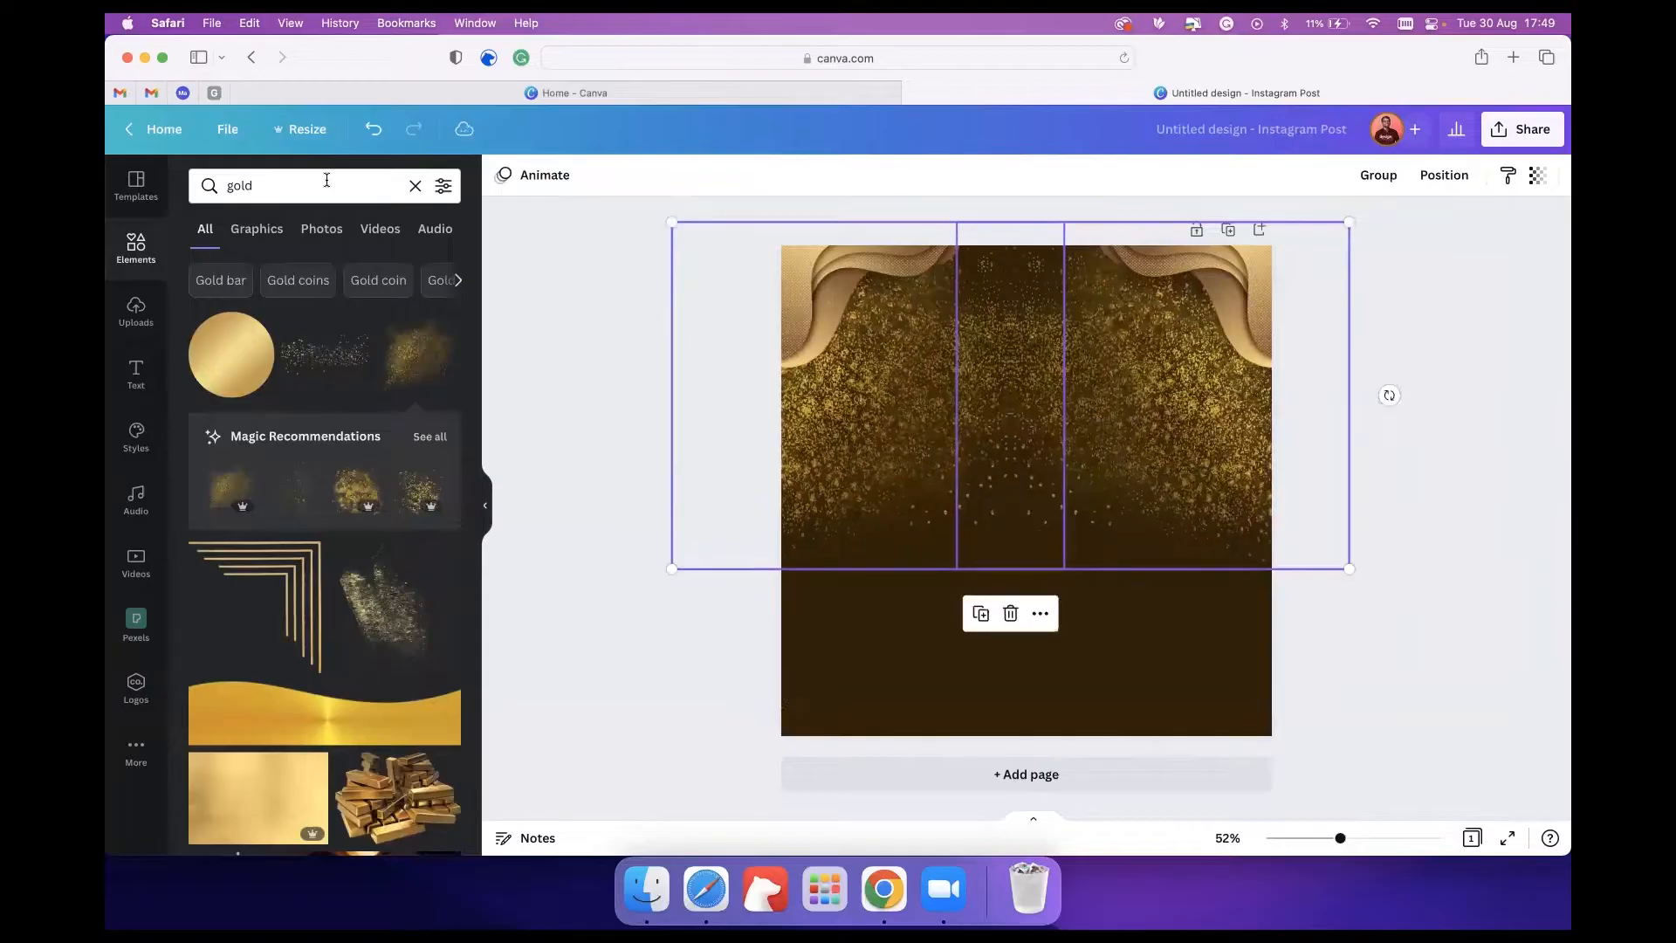
# Browse the gold elements and search the library for "gold lines".
pyautogui.click(322, 183)
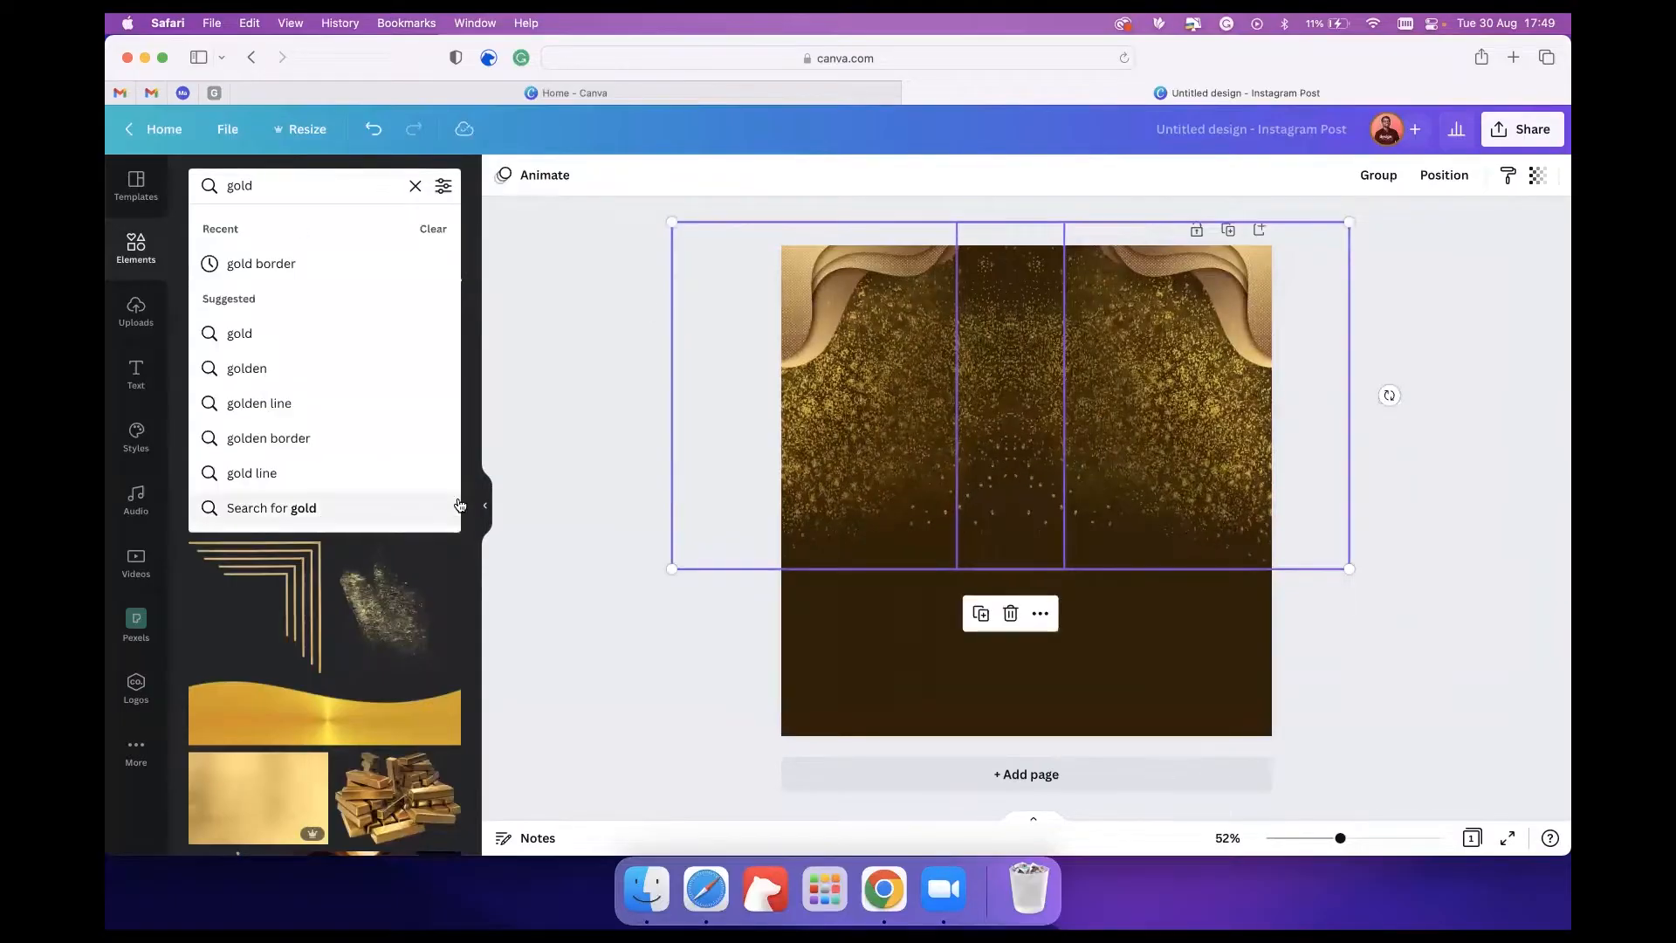
pyautogui.click(562, 509)
pyautogui.scroll(-4, 402, 578)
pyautogui.scroll(-10, 401, 579)
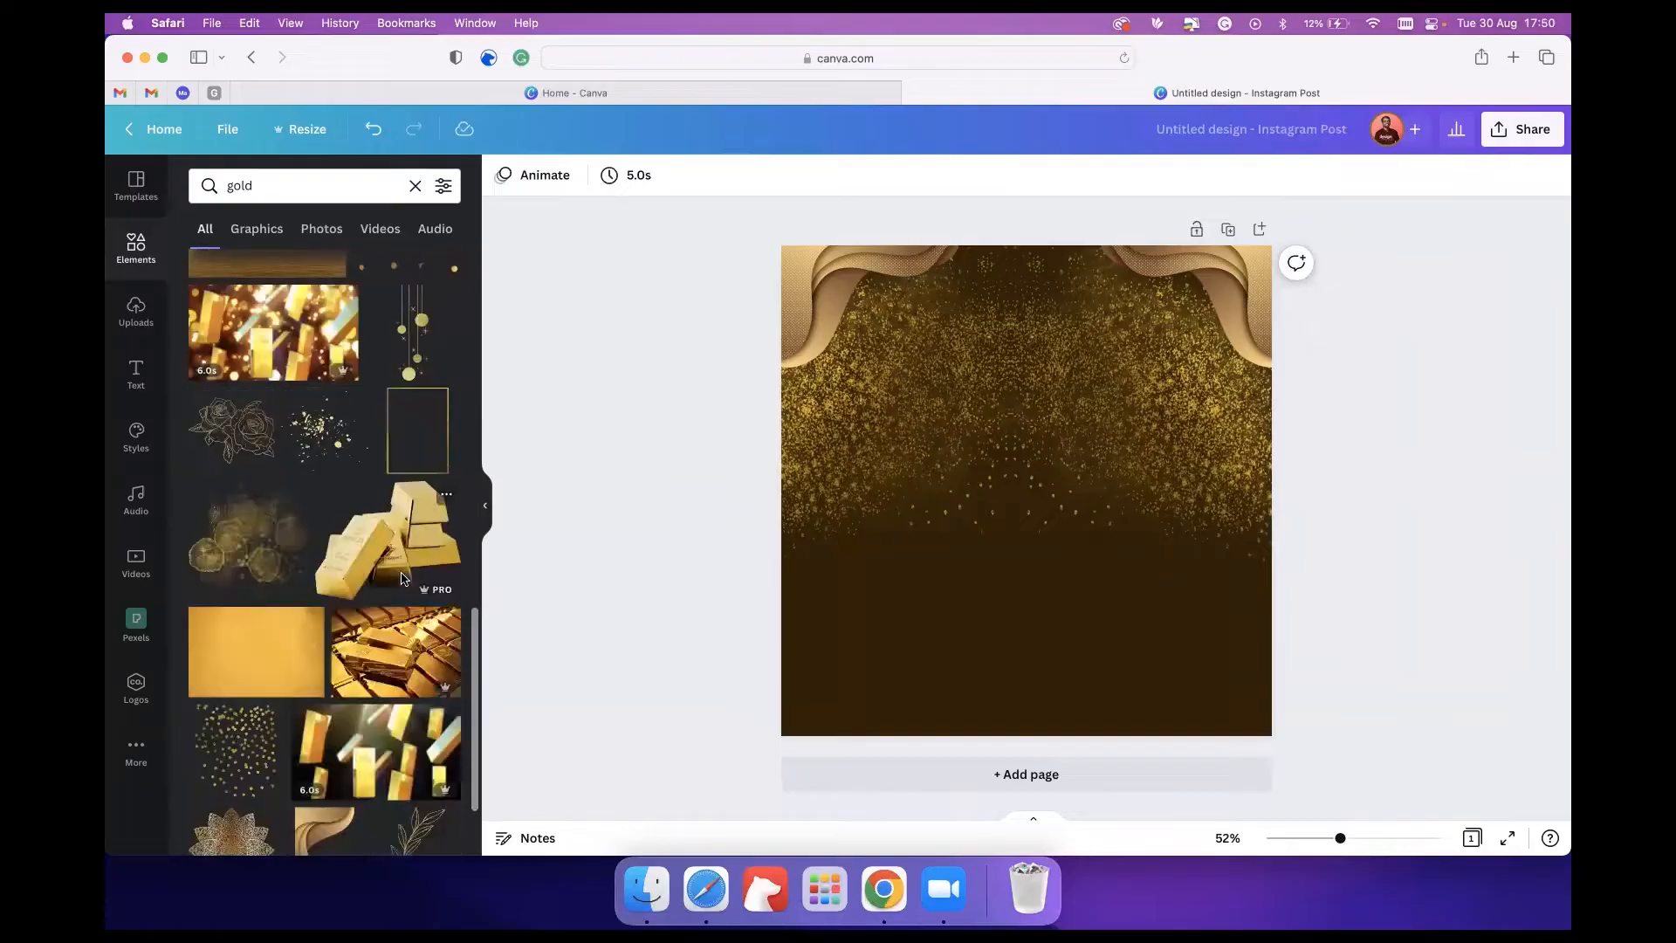
pyautogui.click(287, 174)
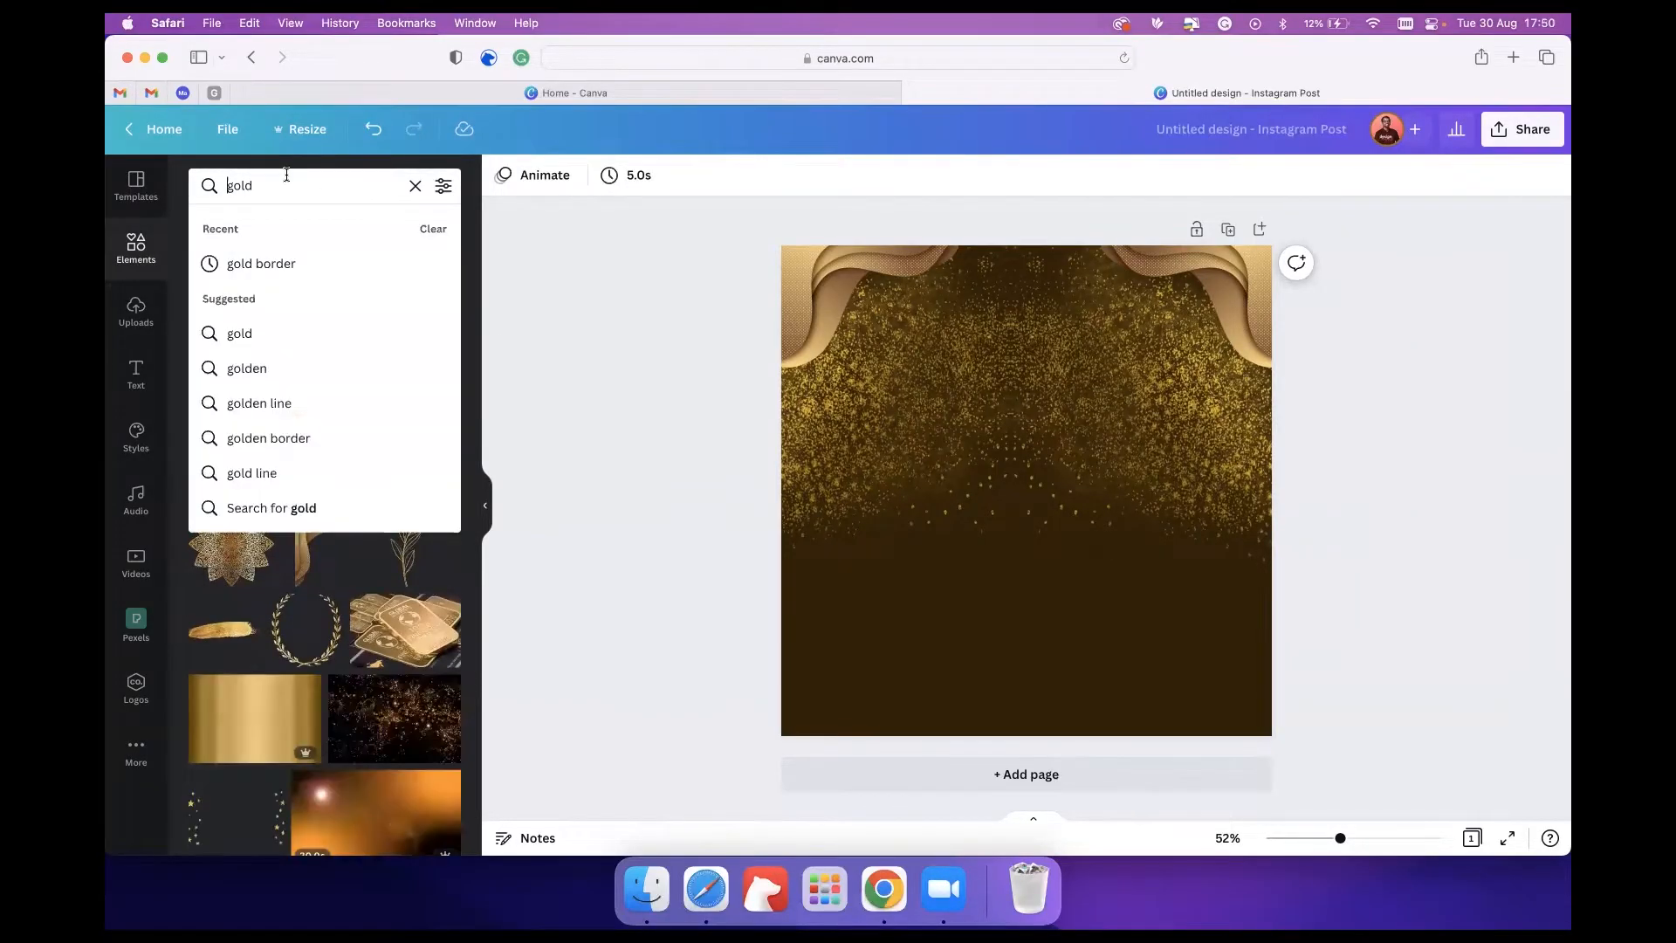
pyautogui.write('line')
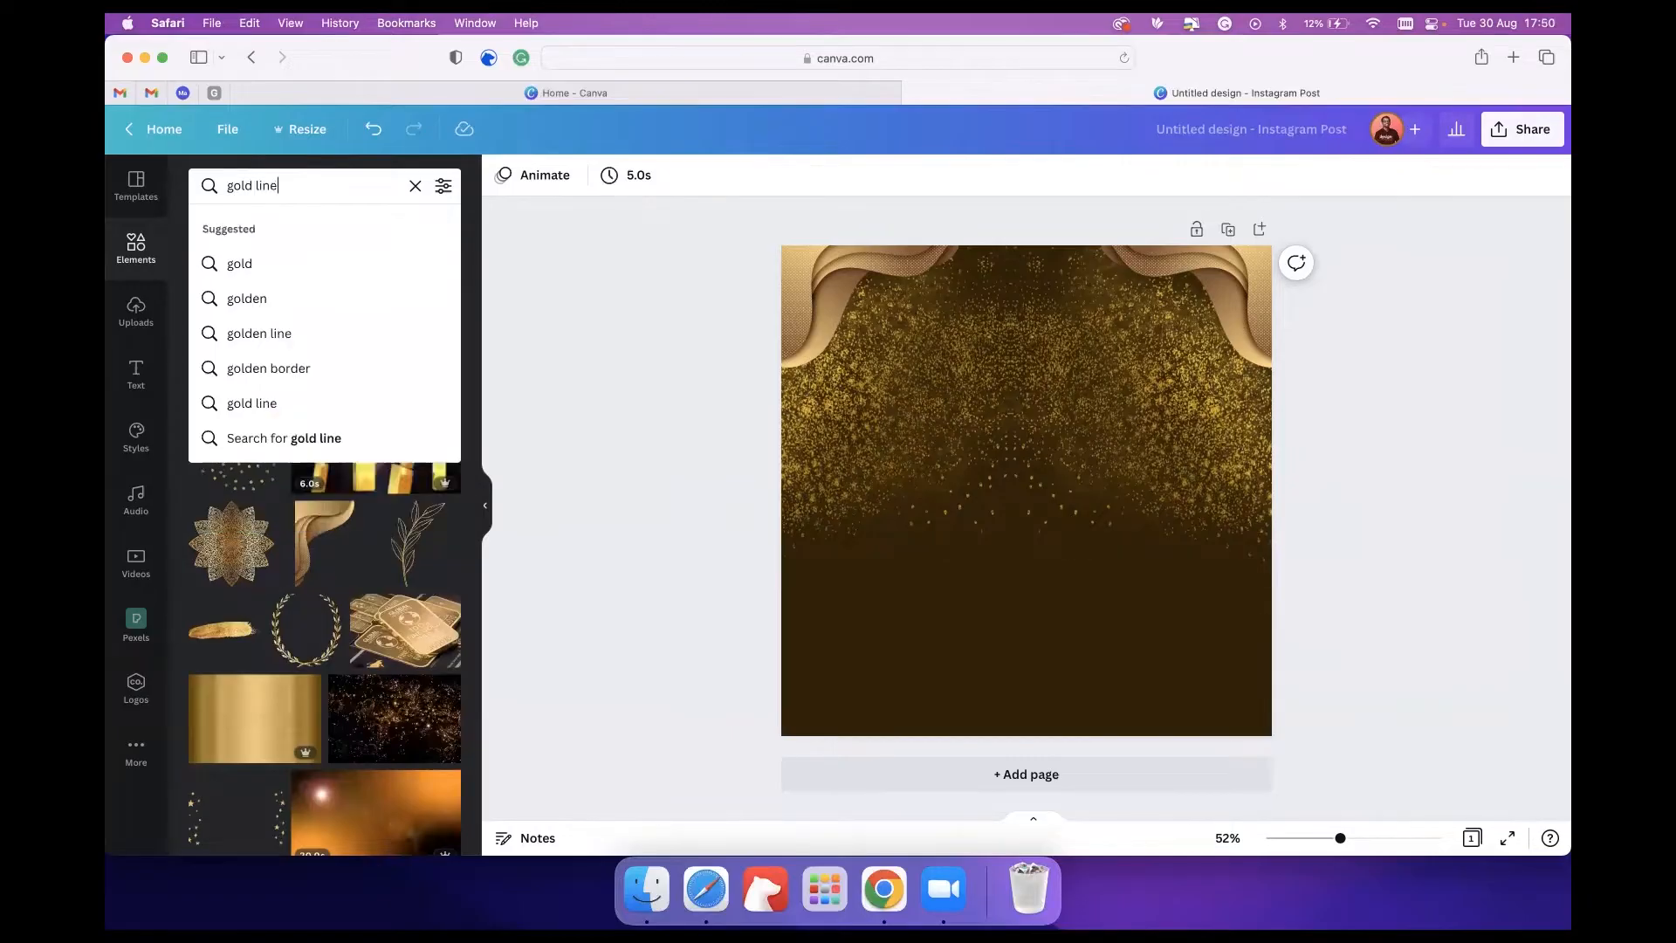
pyautogui.write('s')
pyautogui.press('Return')
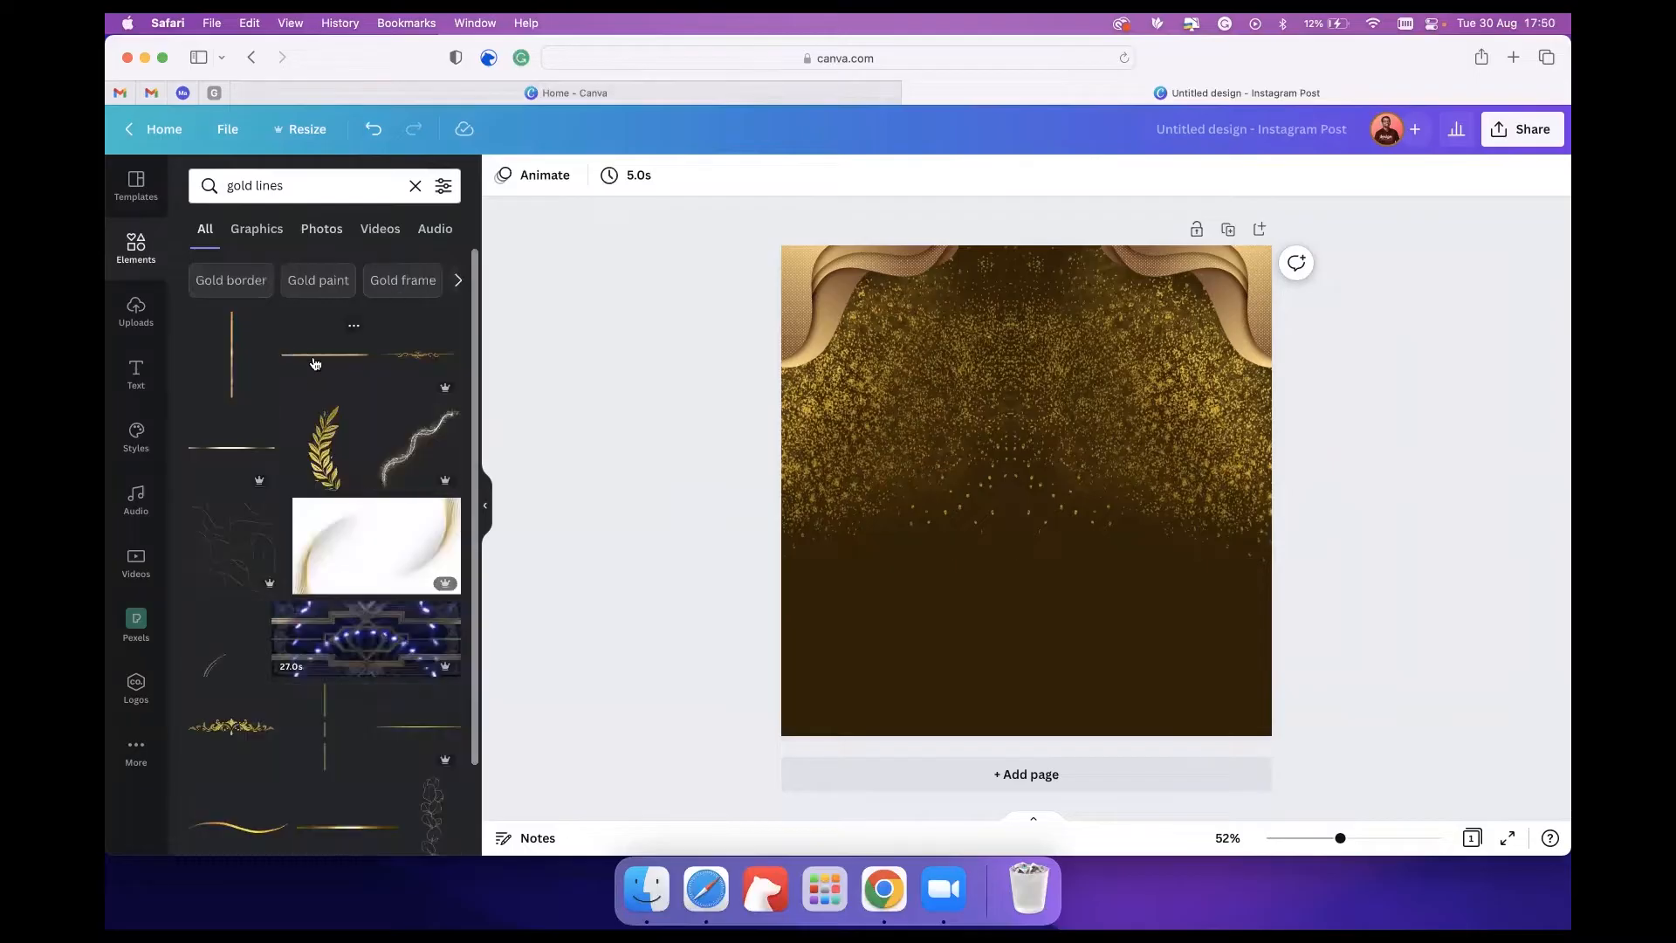
# Add the sparkling gold swirl line, shrink it to about half its size and place it in the page's lower right area.
pyautogui.click(315, 364)
pyautogui.press('Delete')
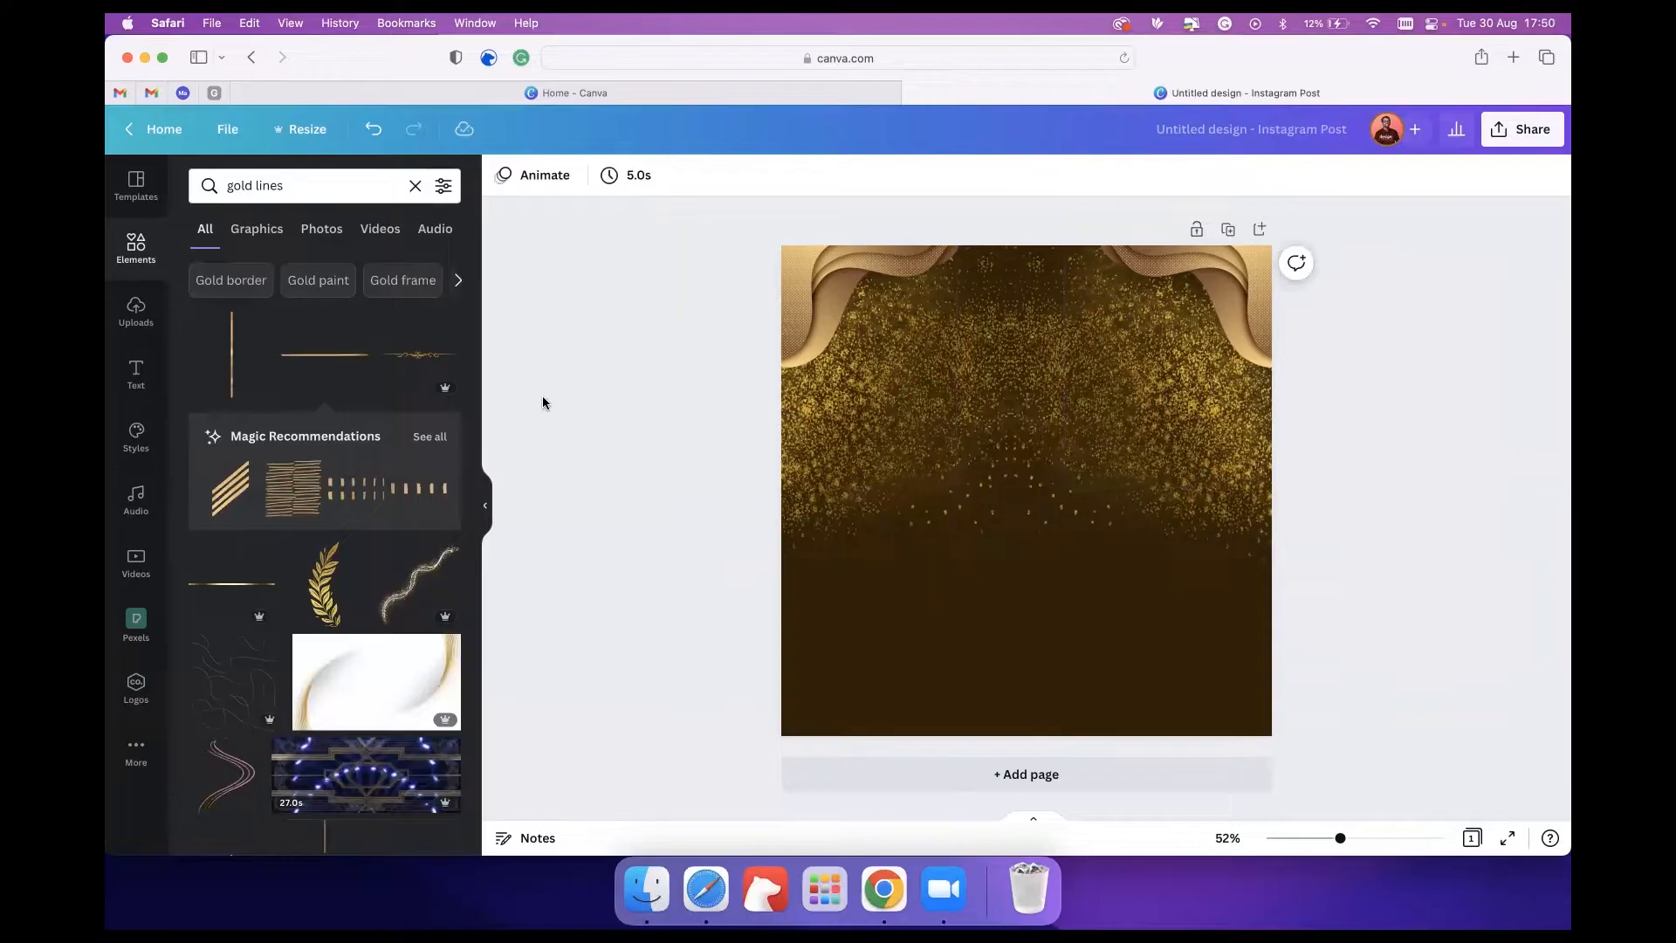
pyautogui.scroll(-3, 386, 375)
pyautogui.click(419, 429)
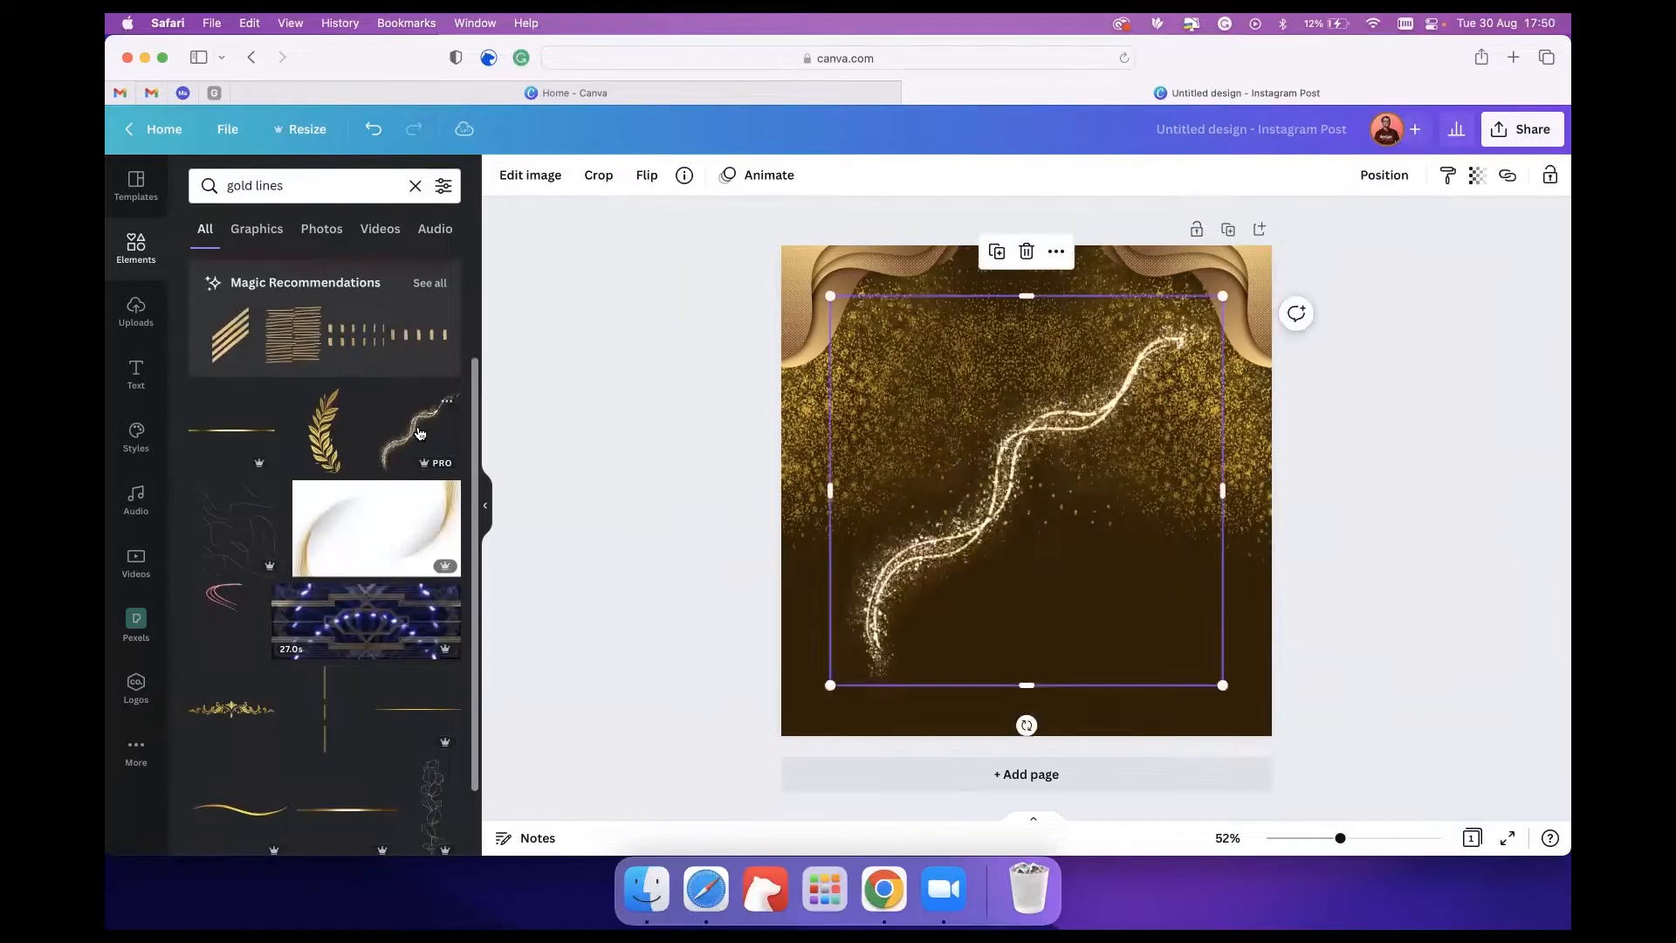
pyautogui.moveTo(1209, 298); pyautogui.dragTo(1035, 482)
pyautogui.moveTo(951, 596); pyautogui.dragTo(1111, 584)
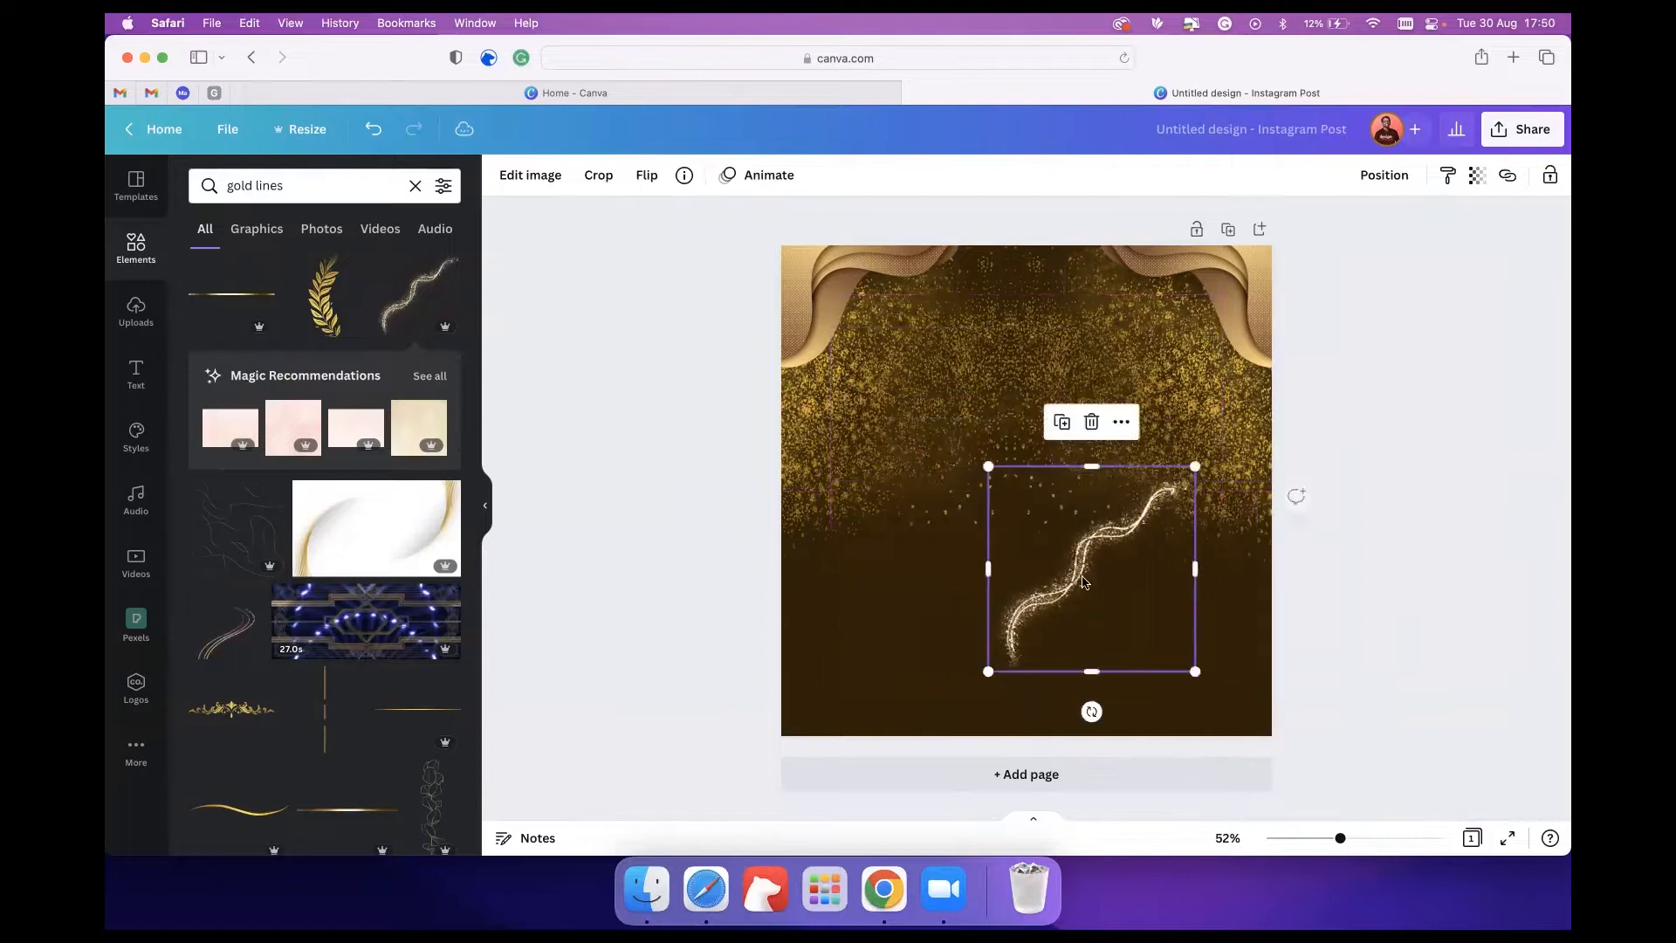
# Shift the sparkling swirl so that its upper end runs off the page's right edge.
pyautogui.moveTo(1092, 713); pyautogui.dragTo(991, 673)
pyautogui.press('super+z')
pyautogui.moveTo(1088, 567); pyautogui.dragTo(1199, 546)
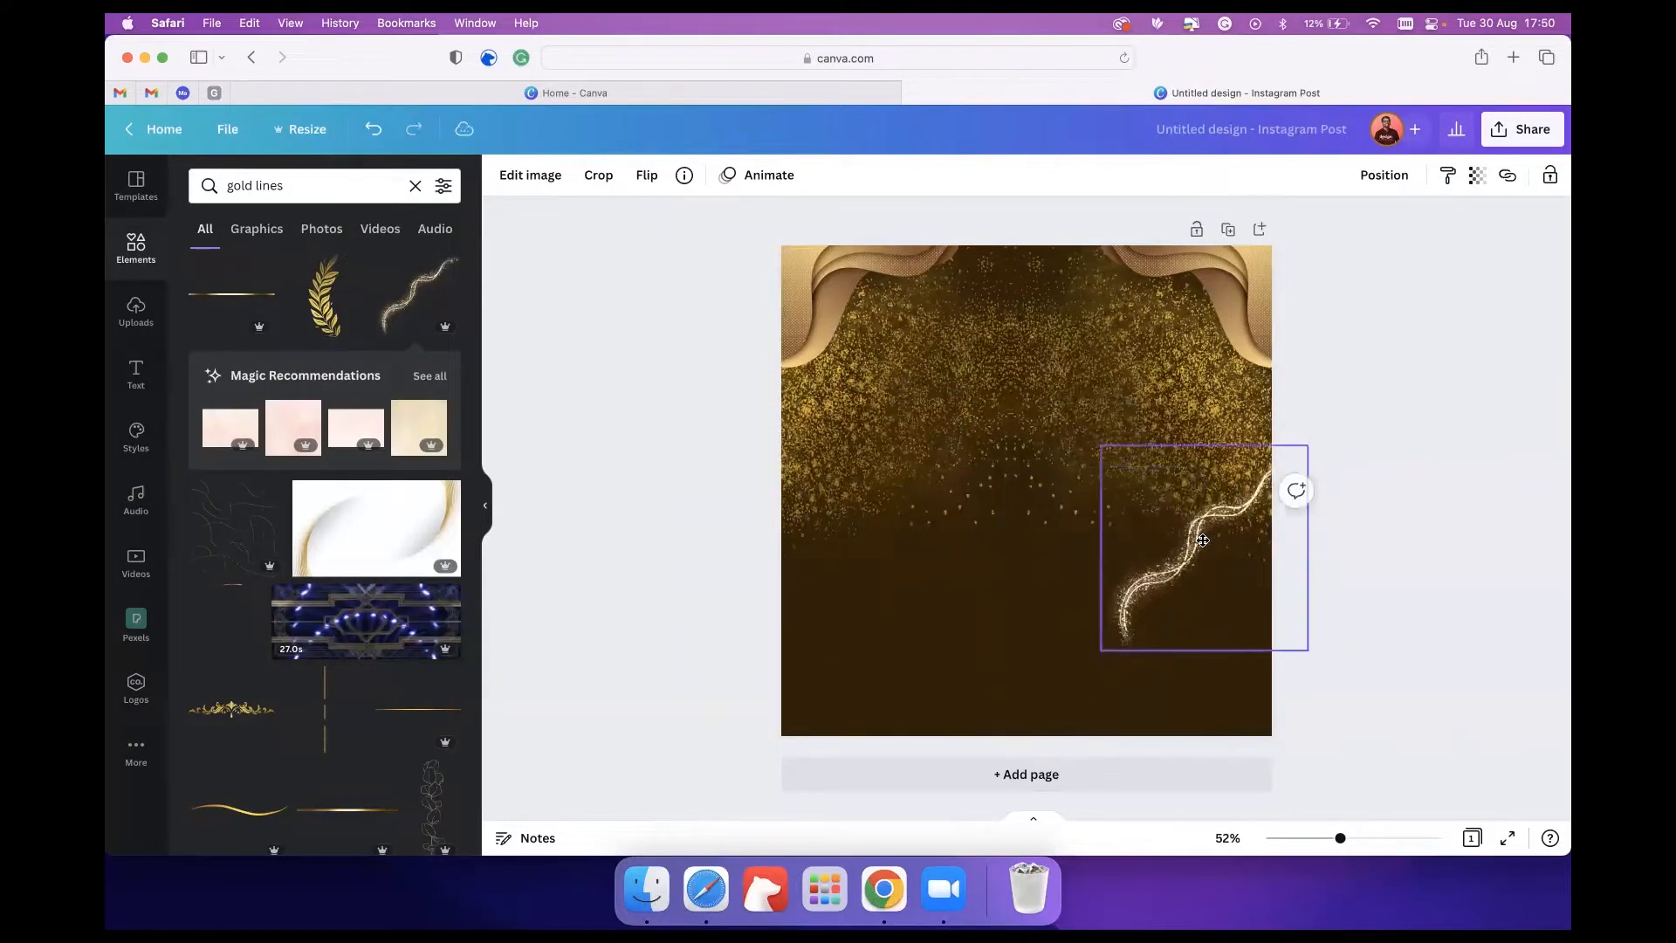
pyautogui.press('Delete')
pyautogui.press('super+z')
# Add the thin curved gold lines graphic in the page's lower left, shrunk, with a horizontally flipped copy in the lower right.
pyautogui.click(213, 540)
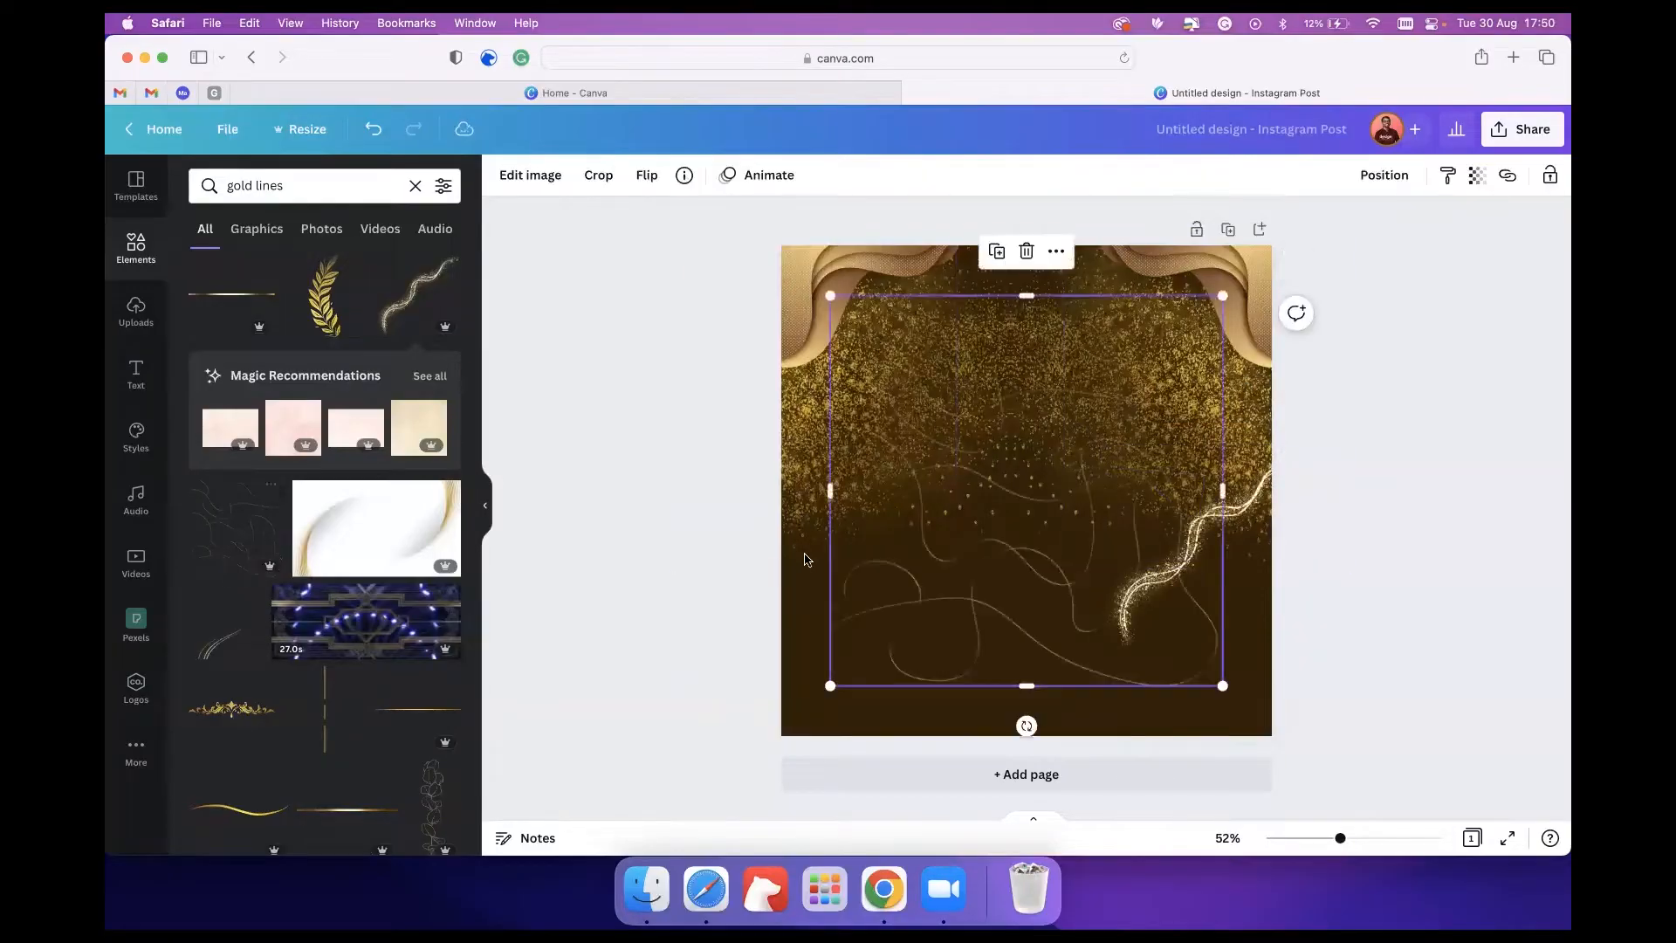
pyautogui.moveTo(935, 568); pyautogui.dragTo(869, 639)
pyautogui.moveTo(1153, 395); pyautogui.dragTo(1064, 482)
pyautogui.moveTo(989, 573); pyautogui.dragTo(1335, 591)
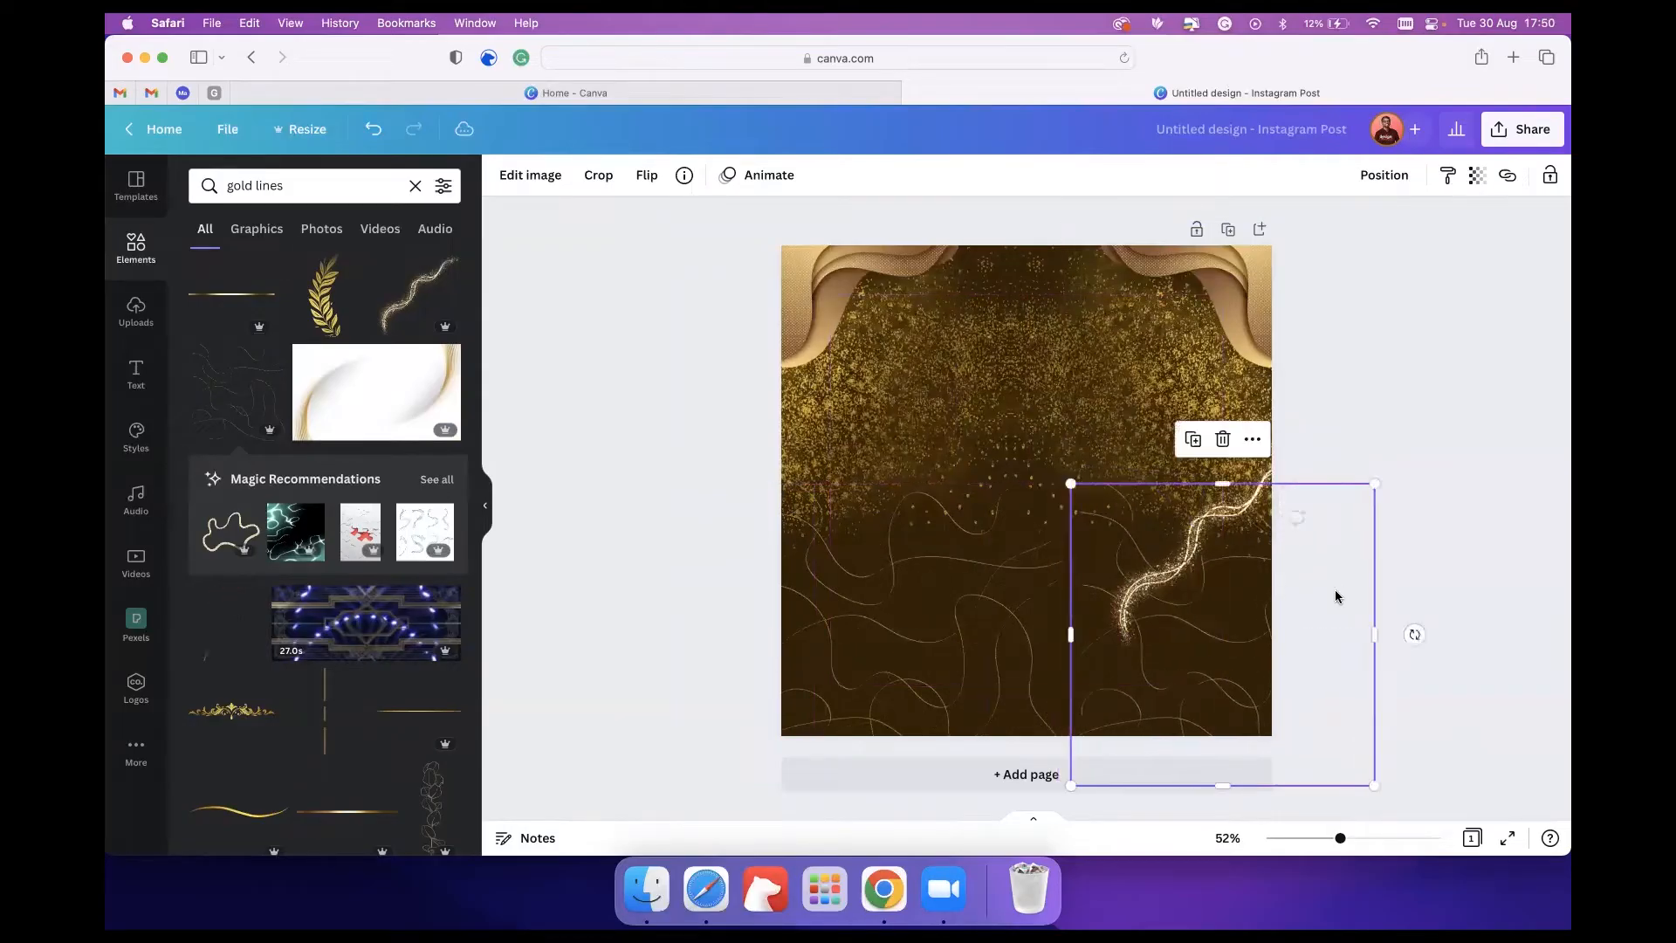
pyautogui.click(643, 177)
pyautogui.click(721, 223)
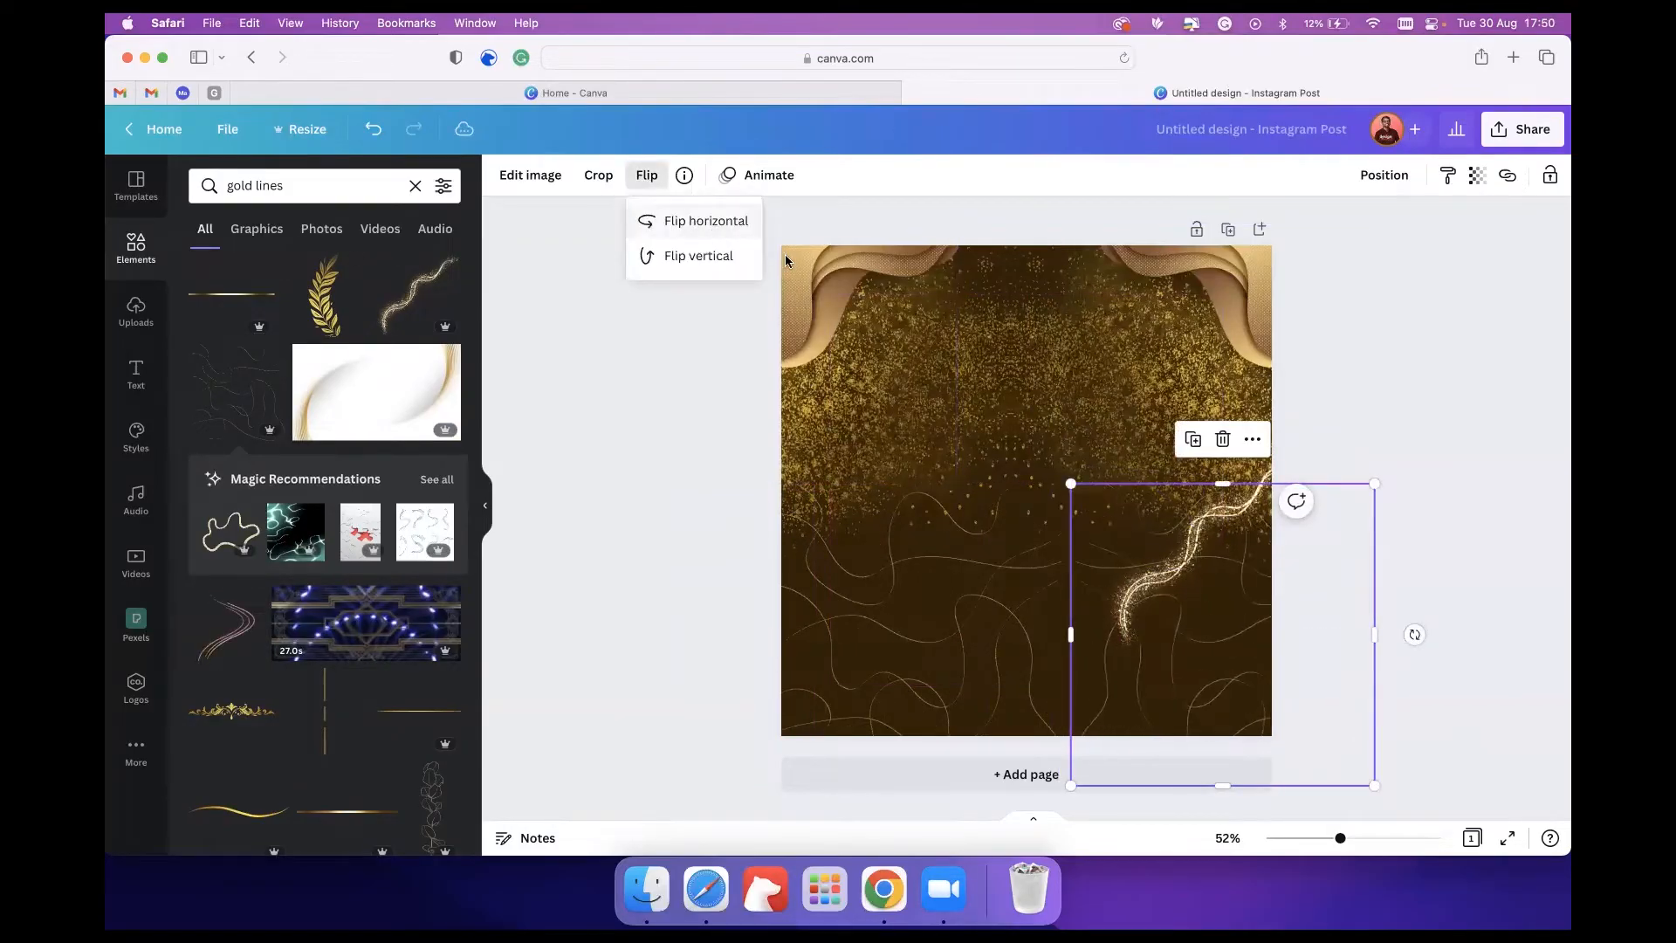
# Position the two curved line graphics so they meet at the middle of the page's lower half.
pyautogui.keyDown('shift'); pyautogui.click(980, 622); pyautogui.keyUp('shift')
pyautogui.moveTo(1006, 633); pyautogui.dragTo(983, 635)
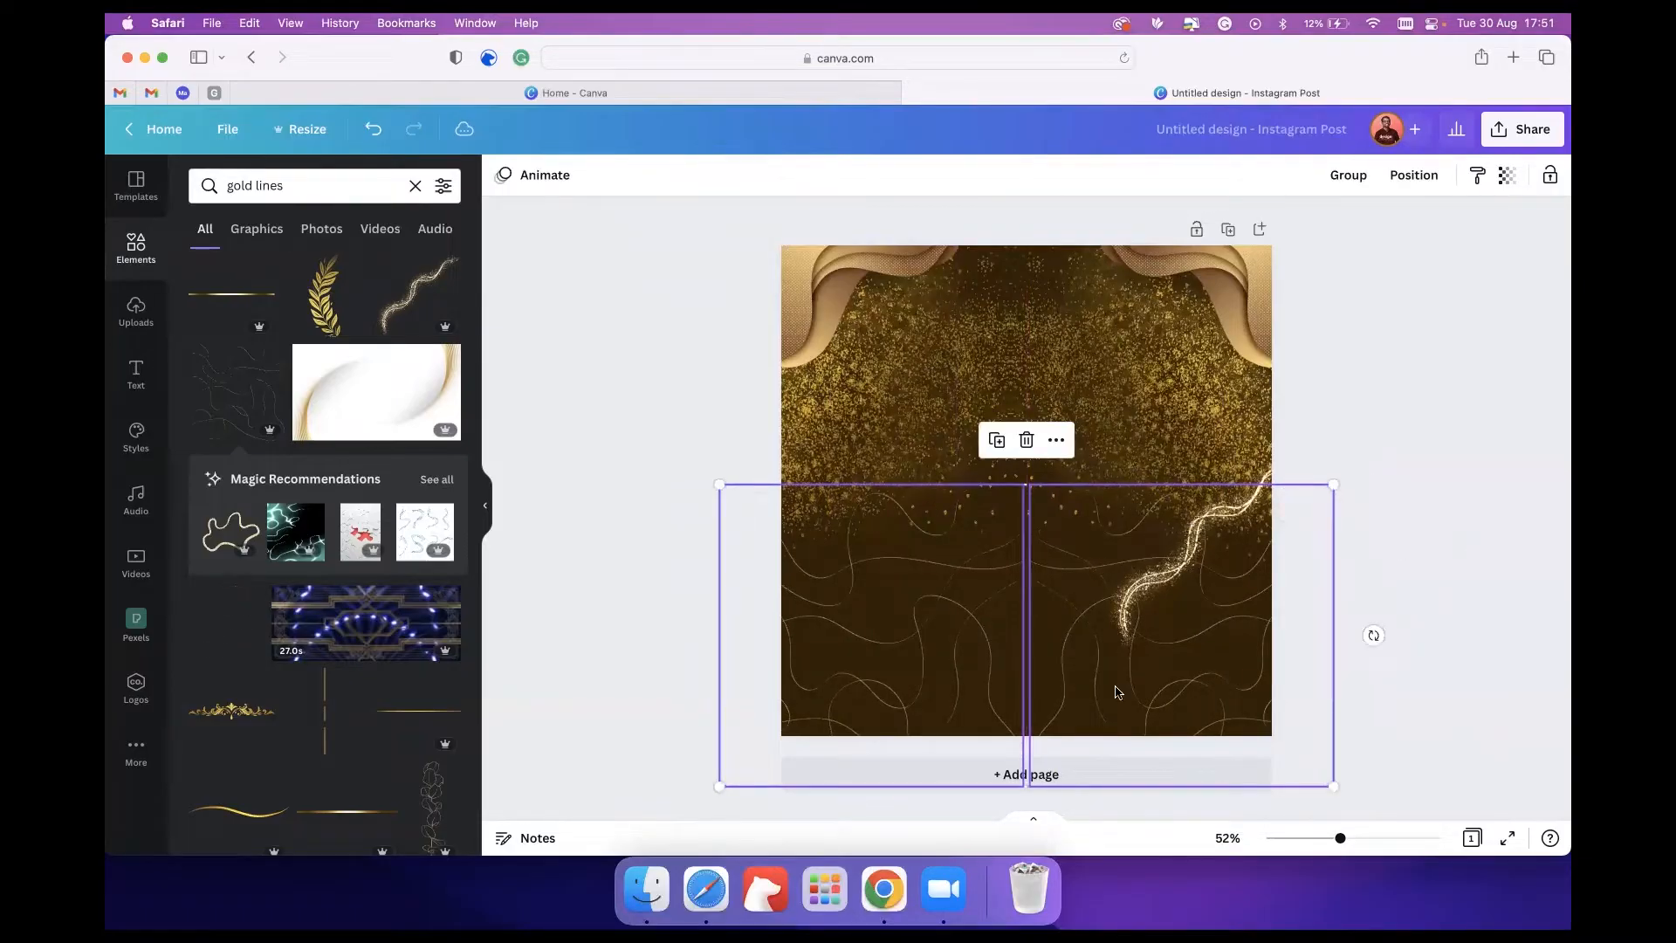
pyautogui.click(1194, 393)
pyautogui.click(1108, 667)
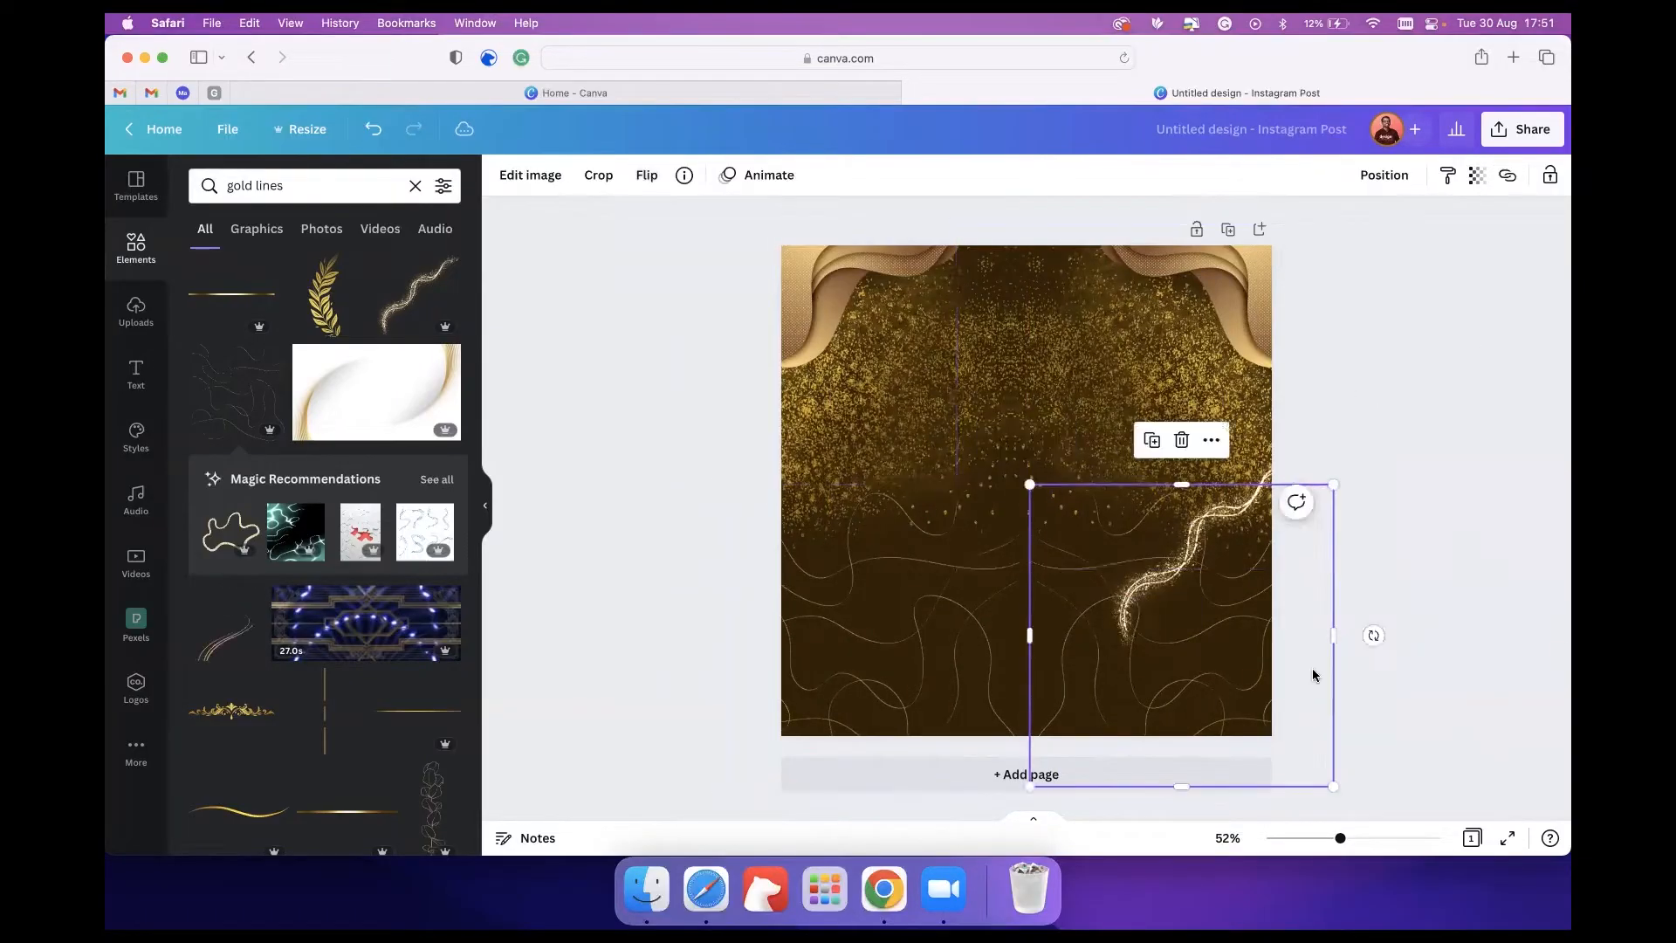
pyautogui.click(1560, 576)
pyautogui.click(1091, 658)
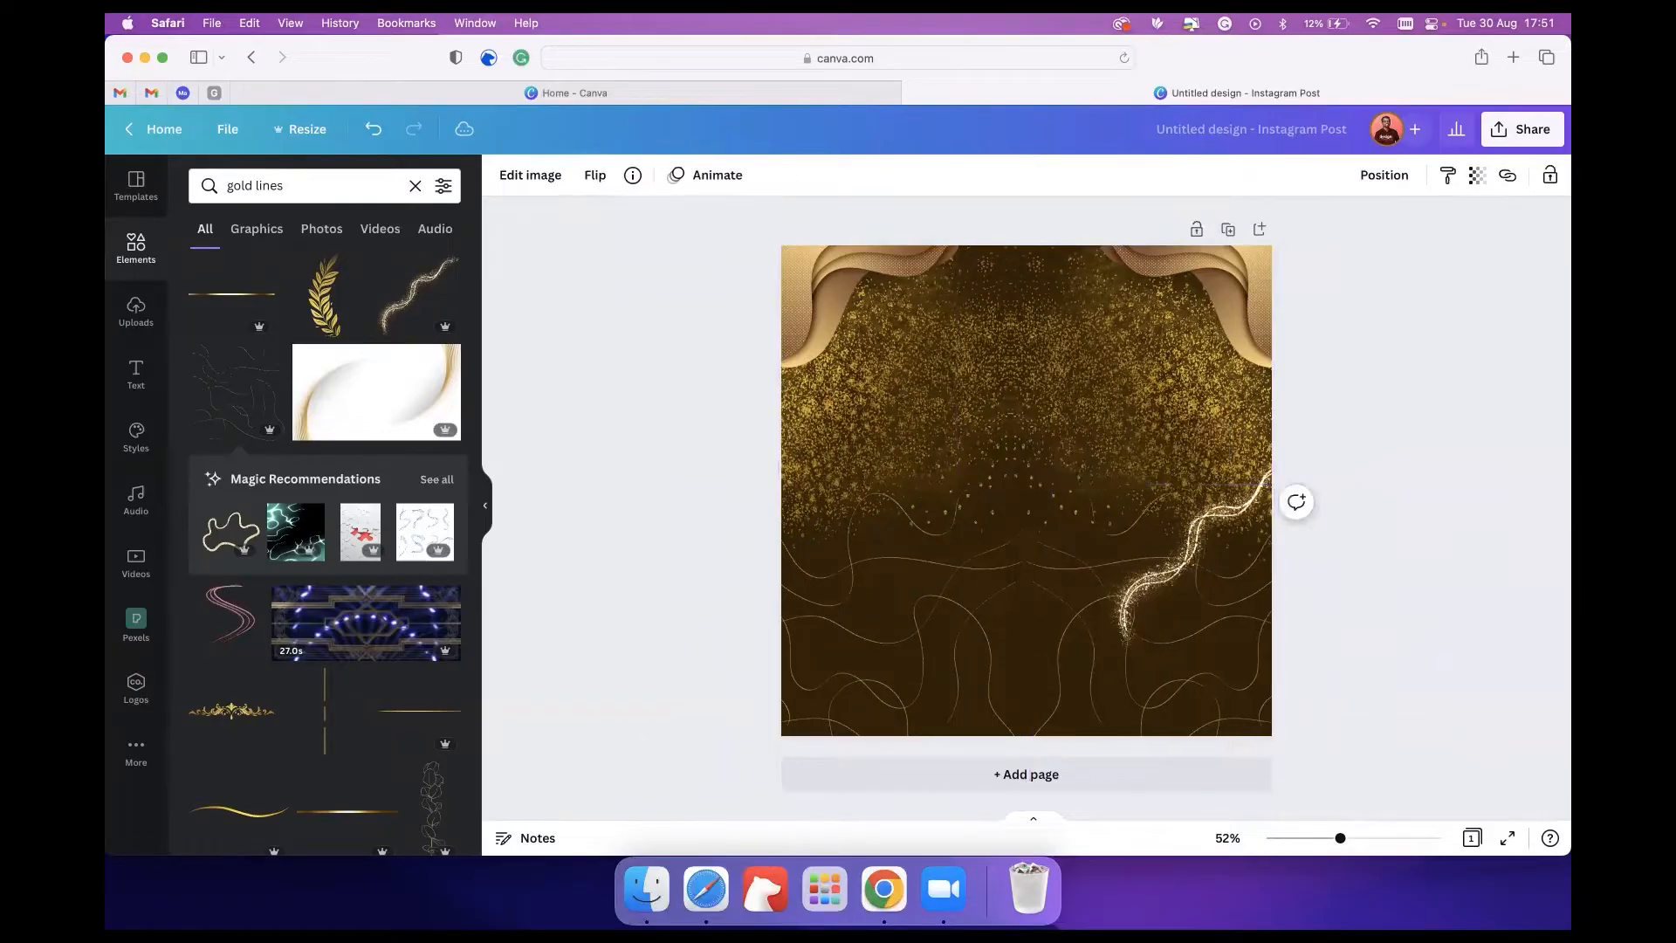
pyautogui.moveTo(1038, 660); pyautogui.dragTo(1033, 662)
pyautogui.keyDown('shift'); pyautogui.click(919, 636); pyautogui.keyUp('shift')
pyautogui.moveTo(920, 636); pyautogui.dragTo(928, 636)
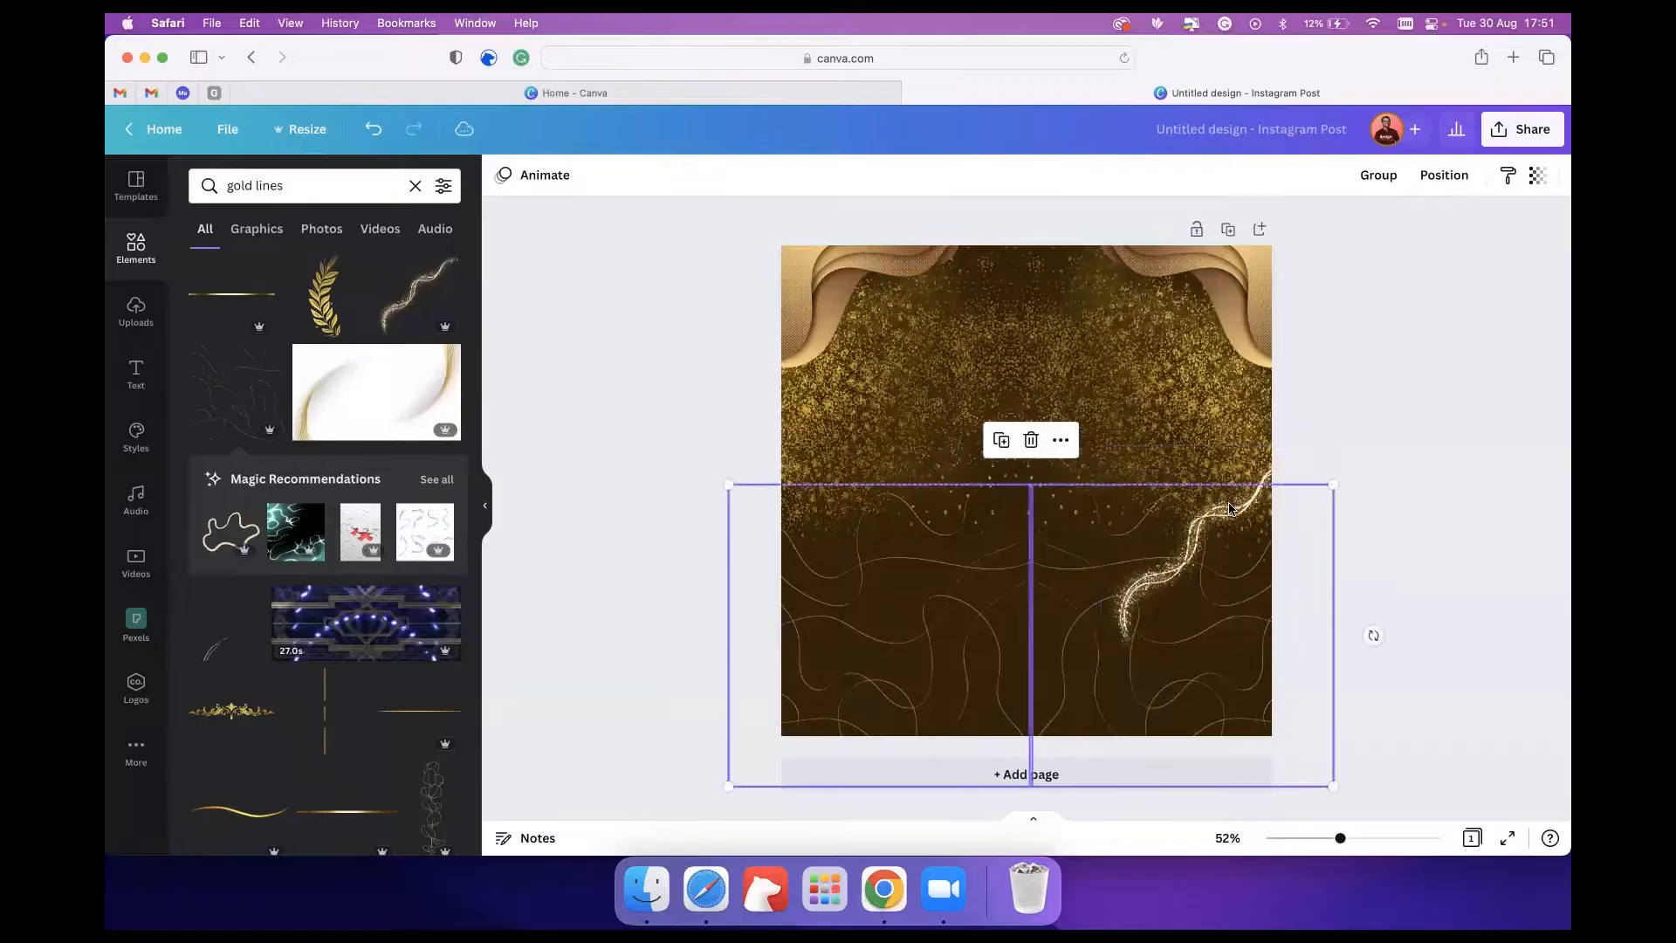
# Group the curved line graphics with both gold dust graphics and lower the group's Transparency value to about 69.
pyautogui.keyDown('shift'); pyautogui.click(980, 418); pyautogui.keyUp('shift')
pyautogui.keyDown('shift'); pyautogui.click(912, 401); pyautogui.keyUp('shift')
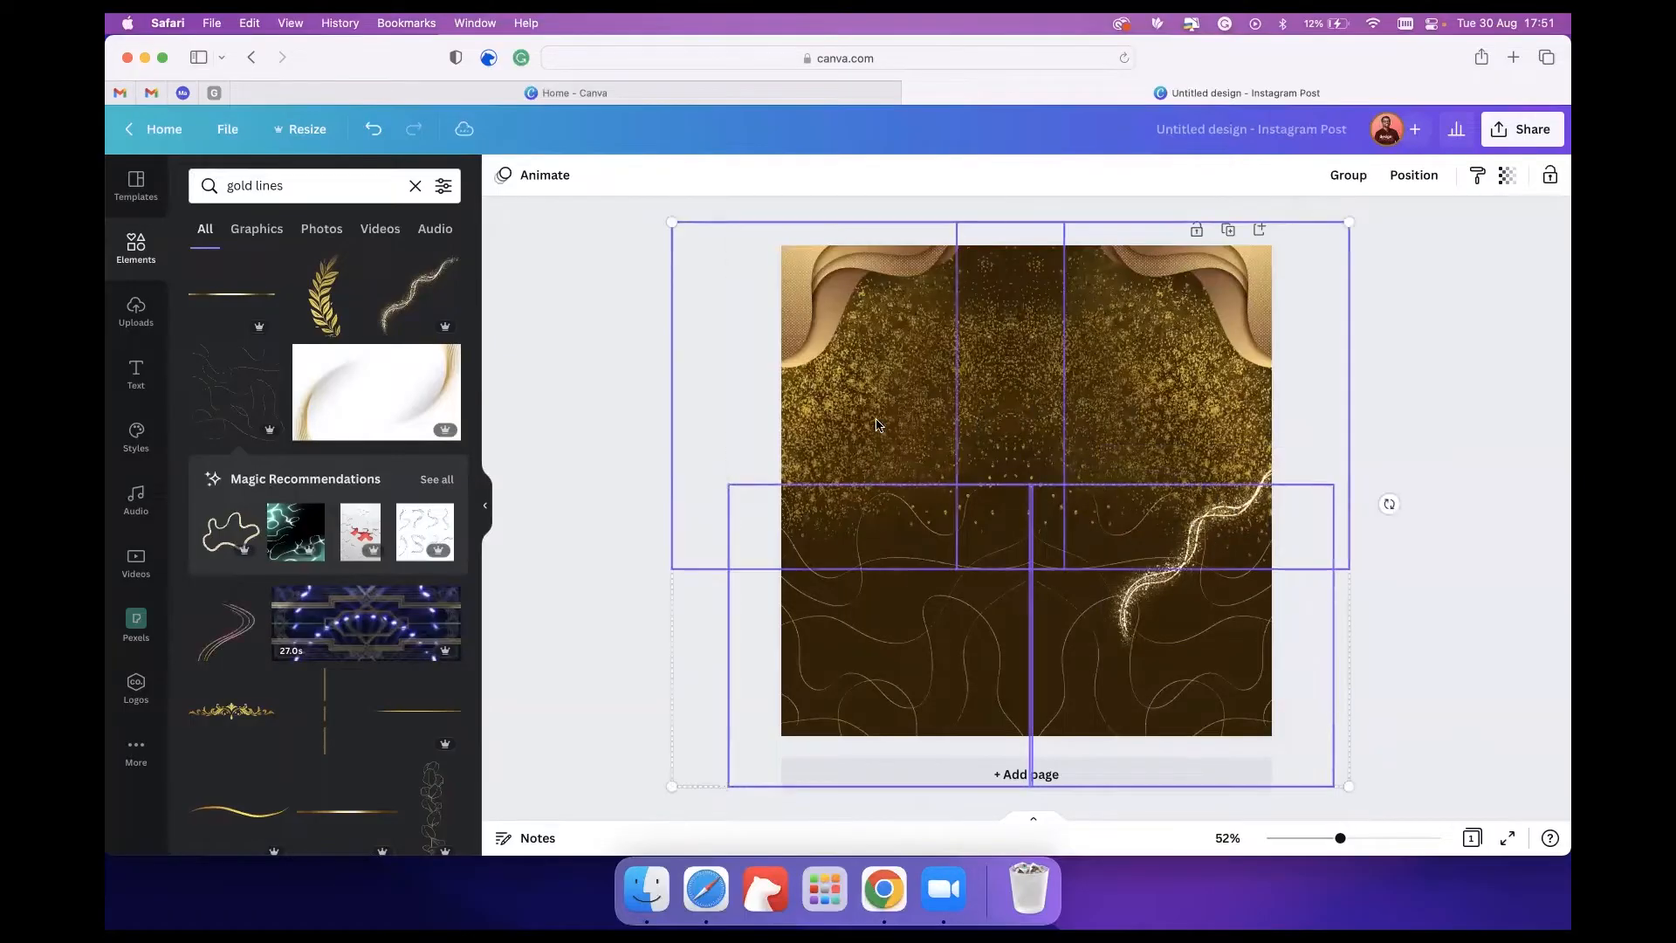
pyautogui.click(1350, 178)
pyautogui.click(1478, 177)
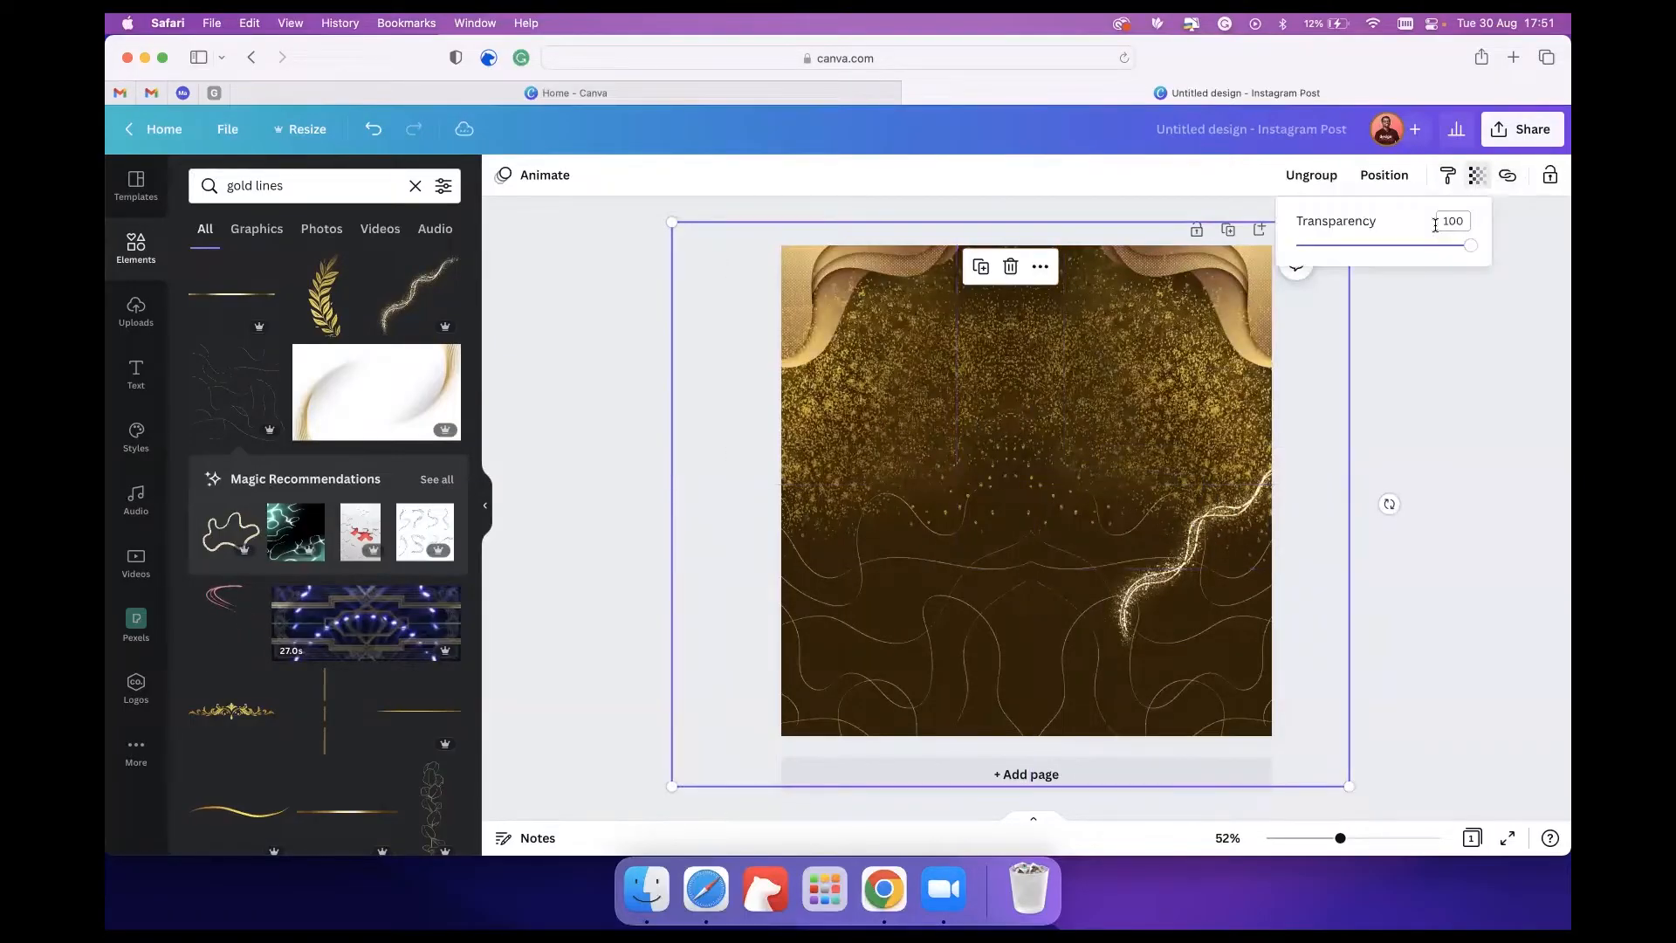
pyautogui.moveTo(1469, 251); pyautogui.dragTo(1427, 252)
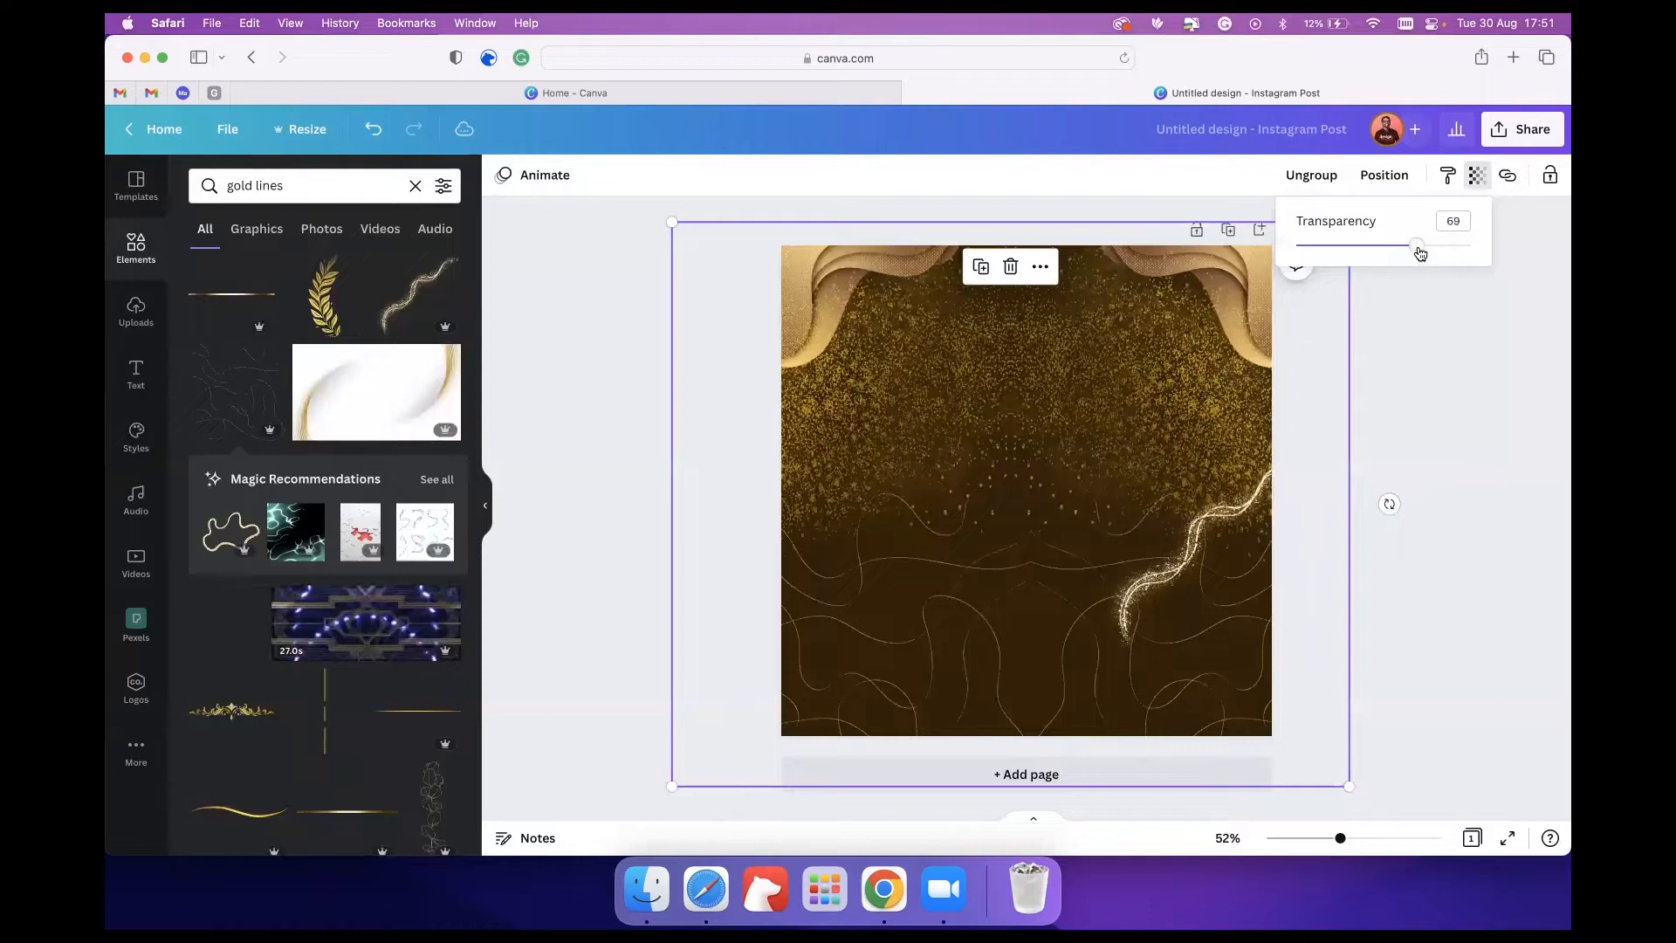
pyautogui.click(1048, 410)
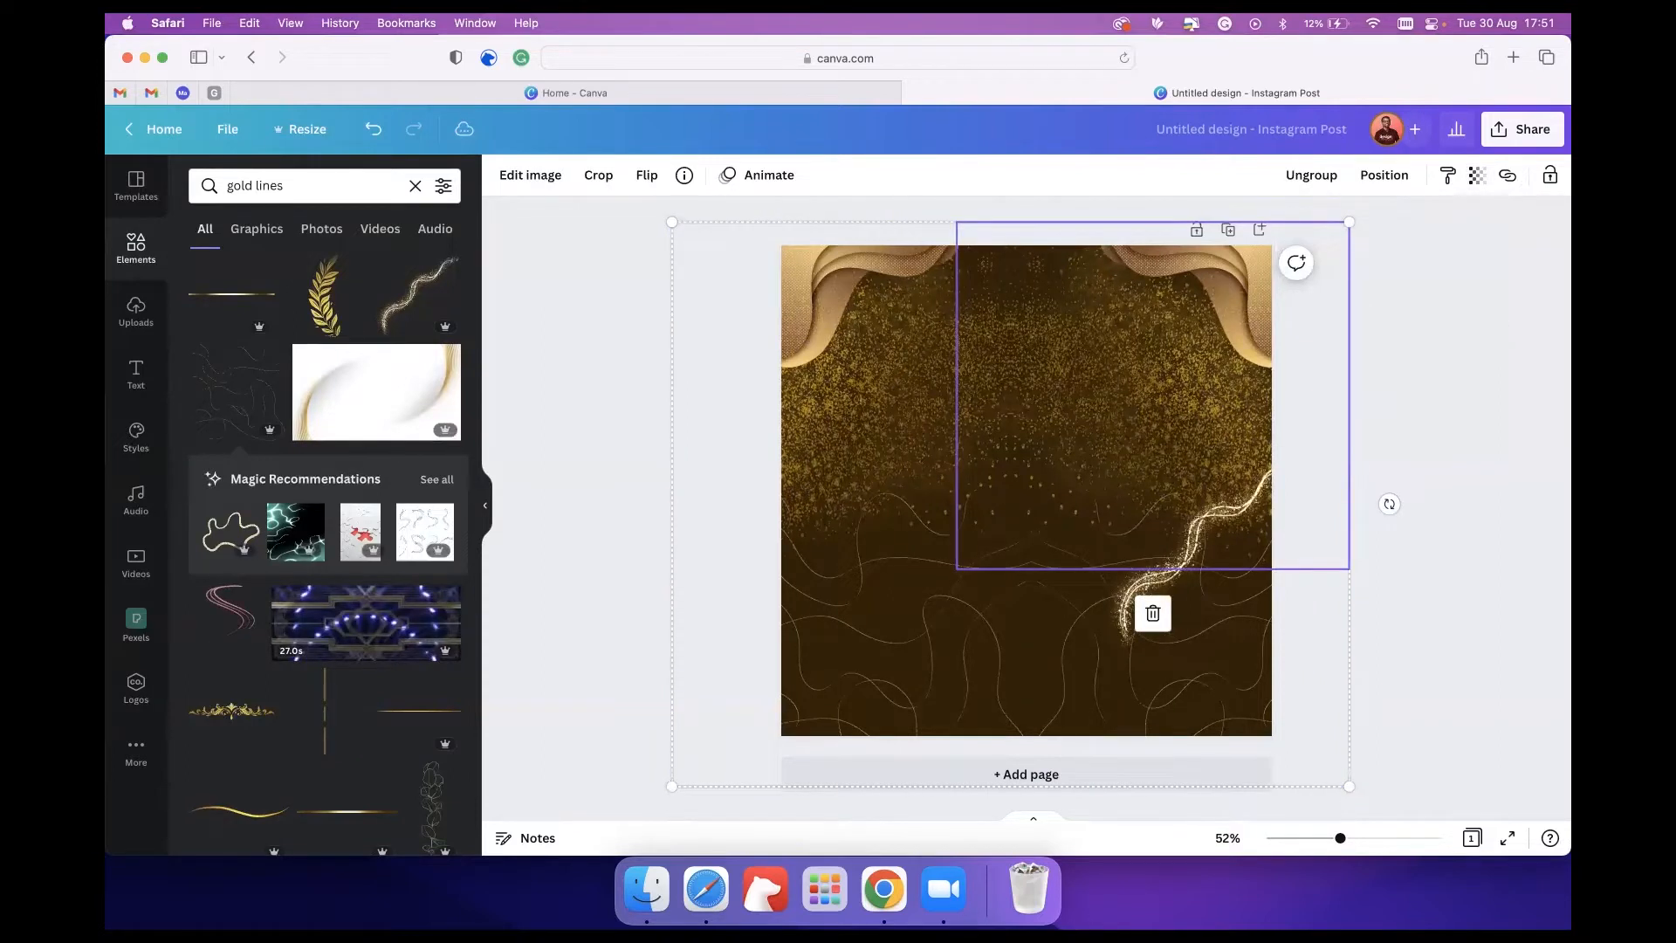
pyautogui.click(1484, 243)
pyautogui.click(1120, 478)
pyautogui.click(1113, 335)
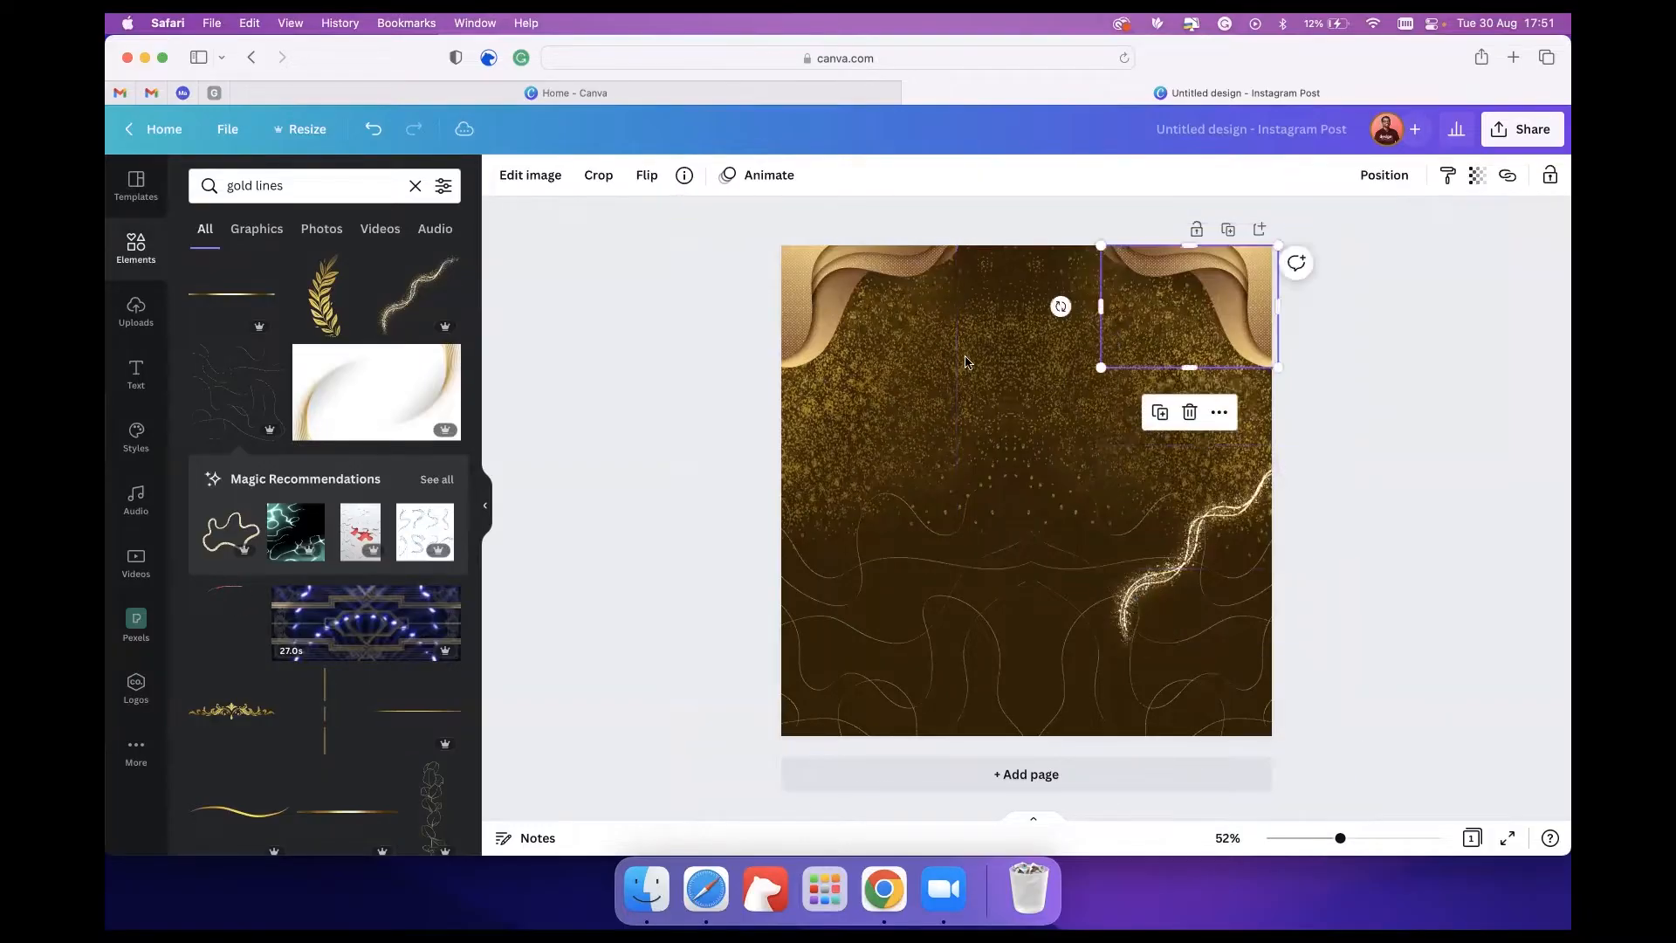
pyautogui.keyDown('shift'); pyautogui.click(964, 362); pyautogui.keyUp('shift')
pyautogui.click(825, 318)
pyautogui.keyDown('shift'); pyautogui.click(1207, 291); pyautogui.keyUp('shift')
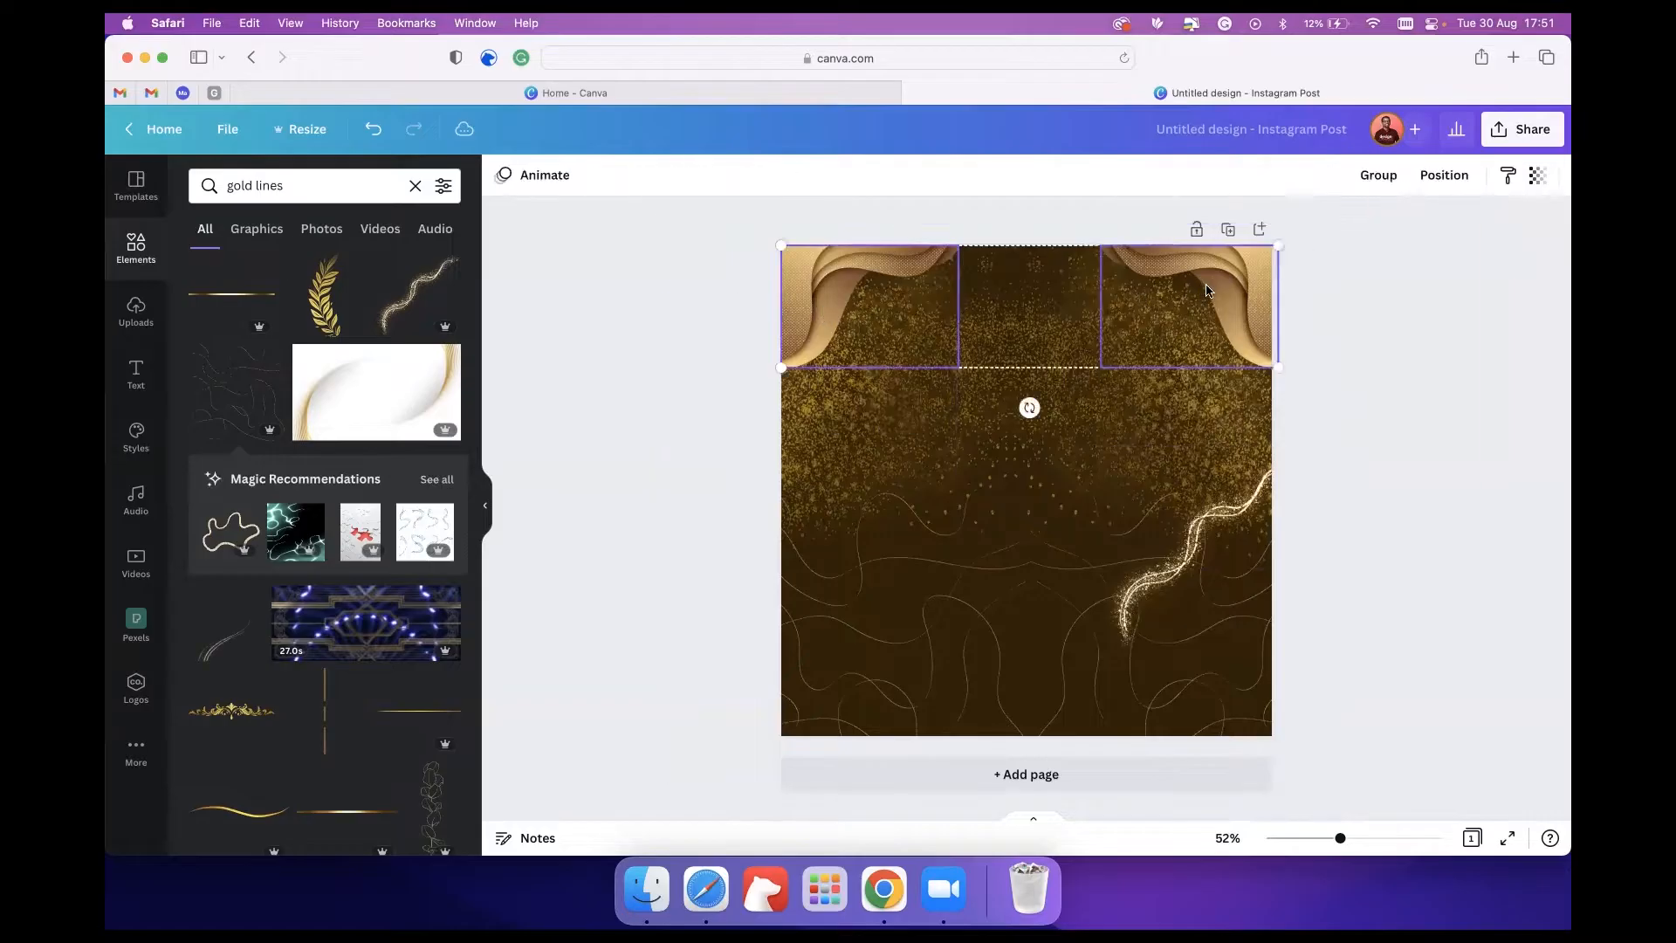
pyautogui.click(1432, 378)
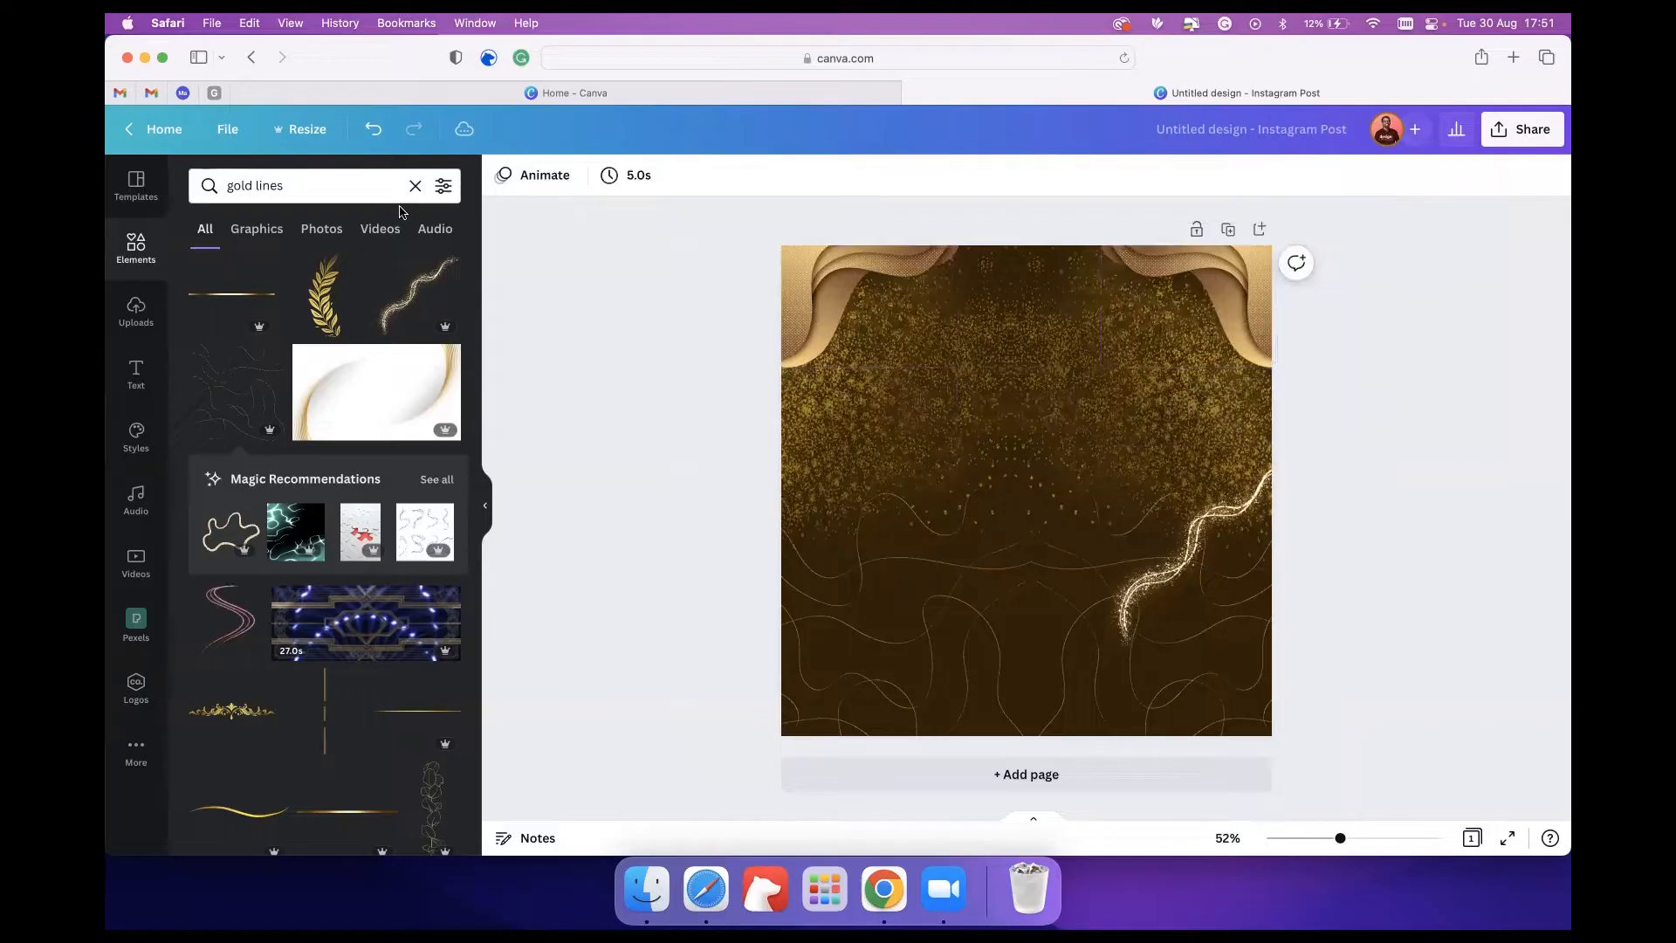
# Search the elements library for "ganesha" and add the photo of the bronze Ganesha statue on a brown background.
pyautogui.click(232, 185)
pyautogui.write('ganesha')
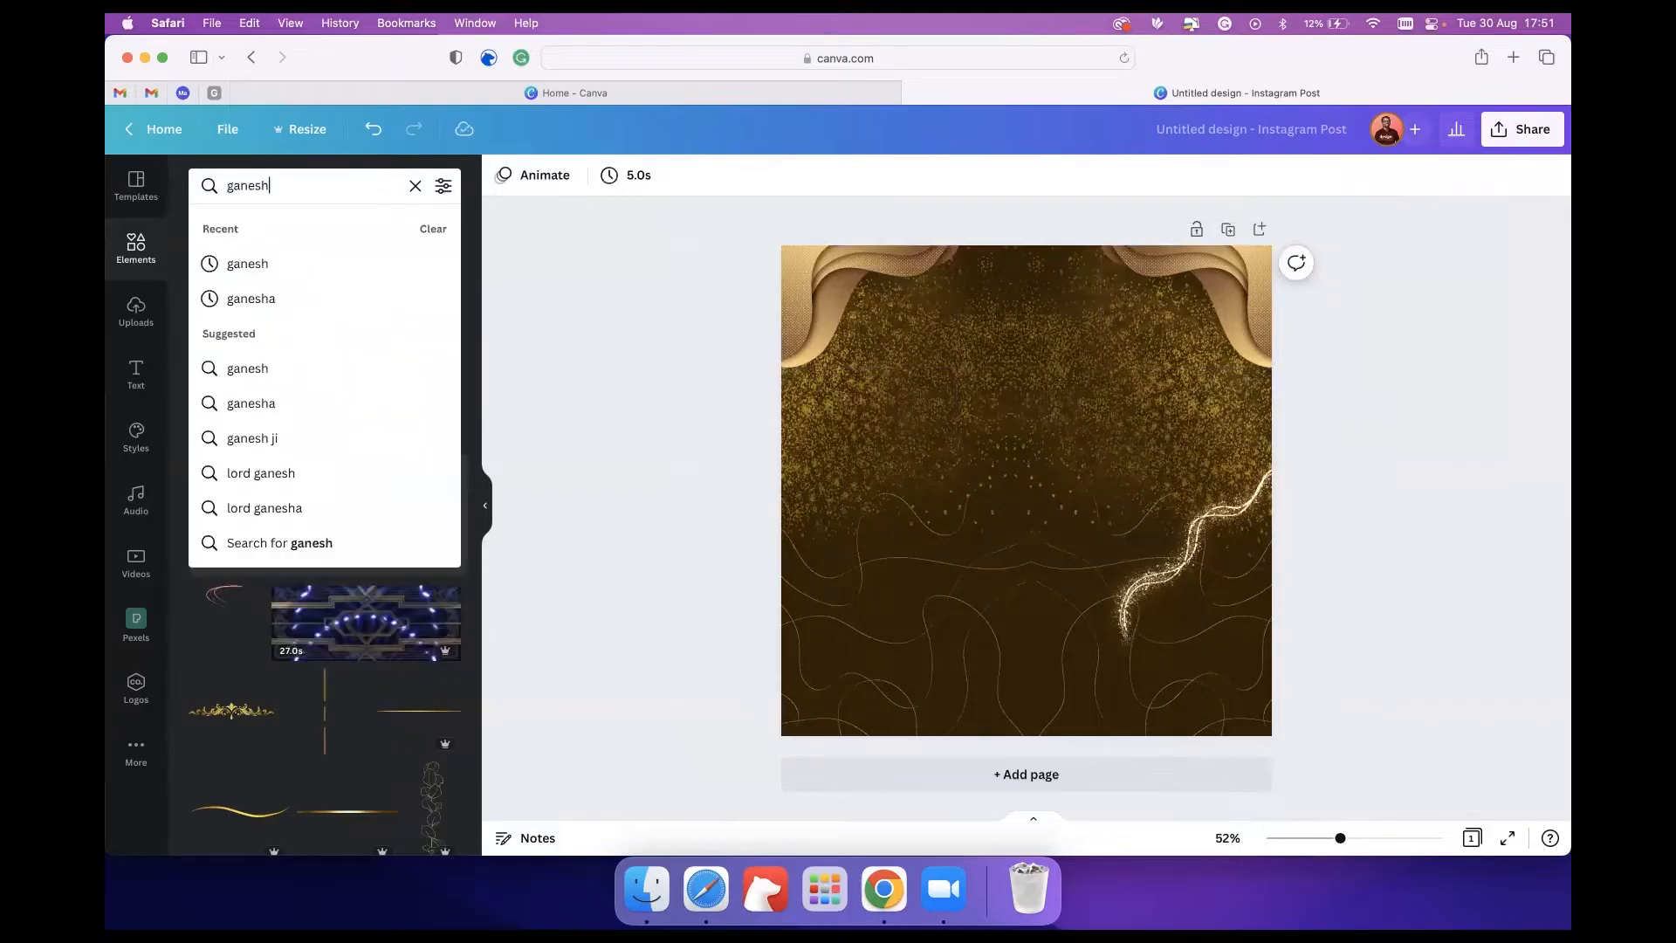
pyautogui.press('Return')
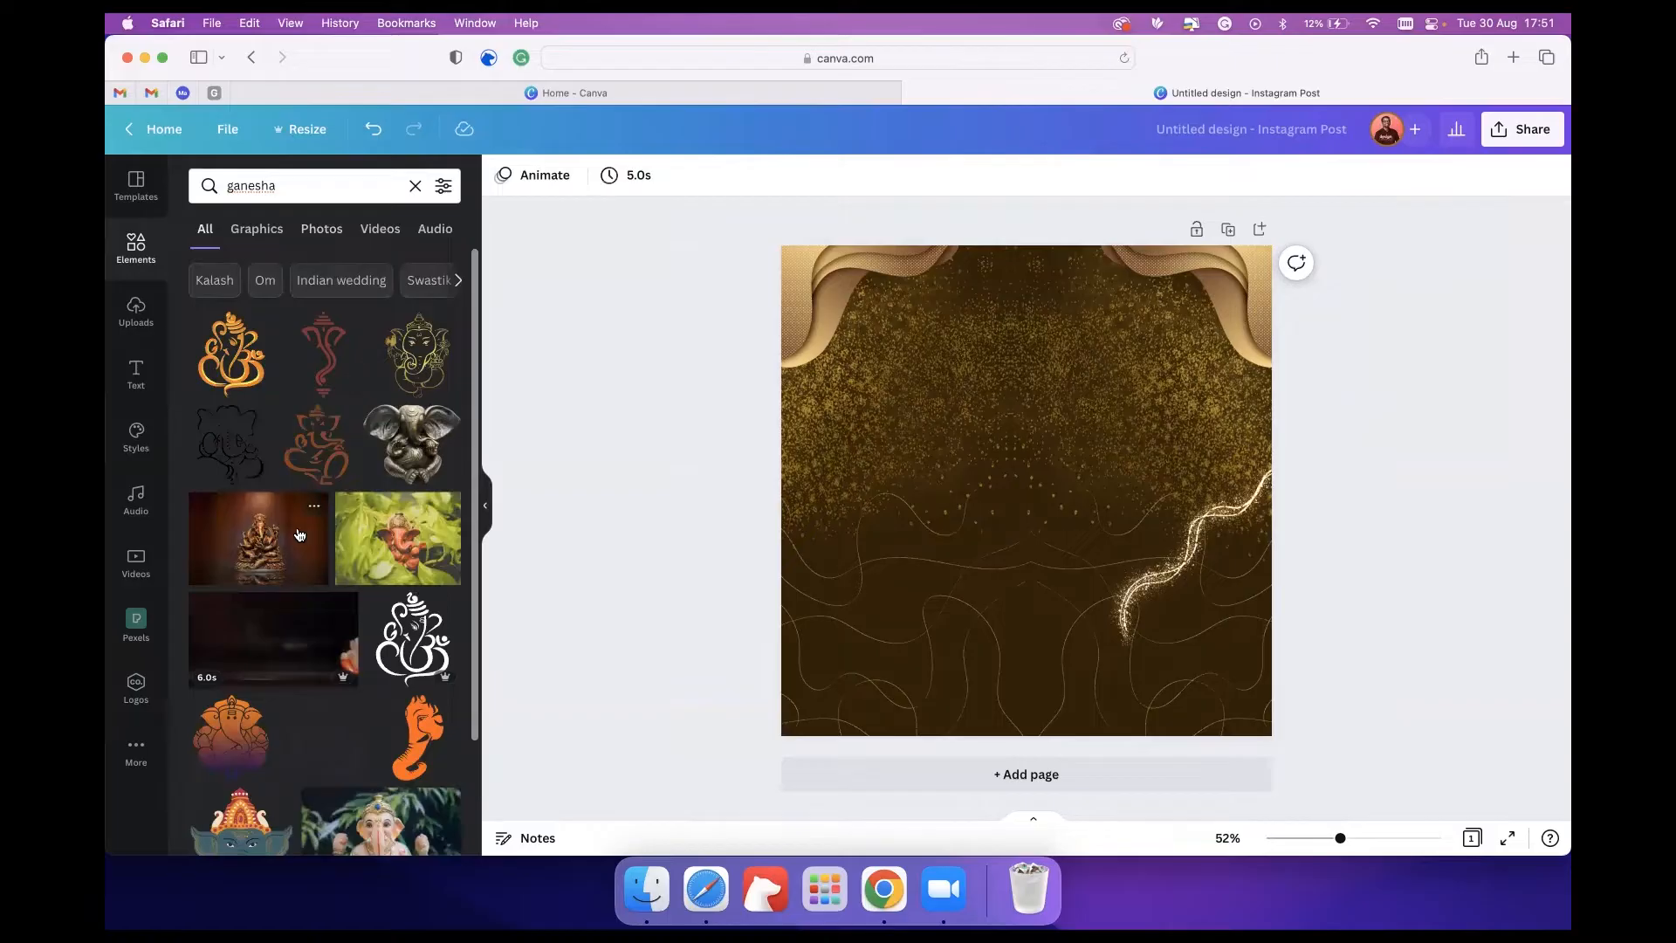
pyautogui.click(292, 559)
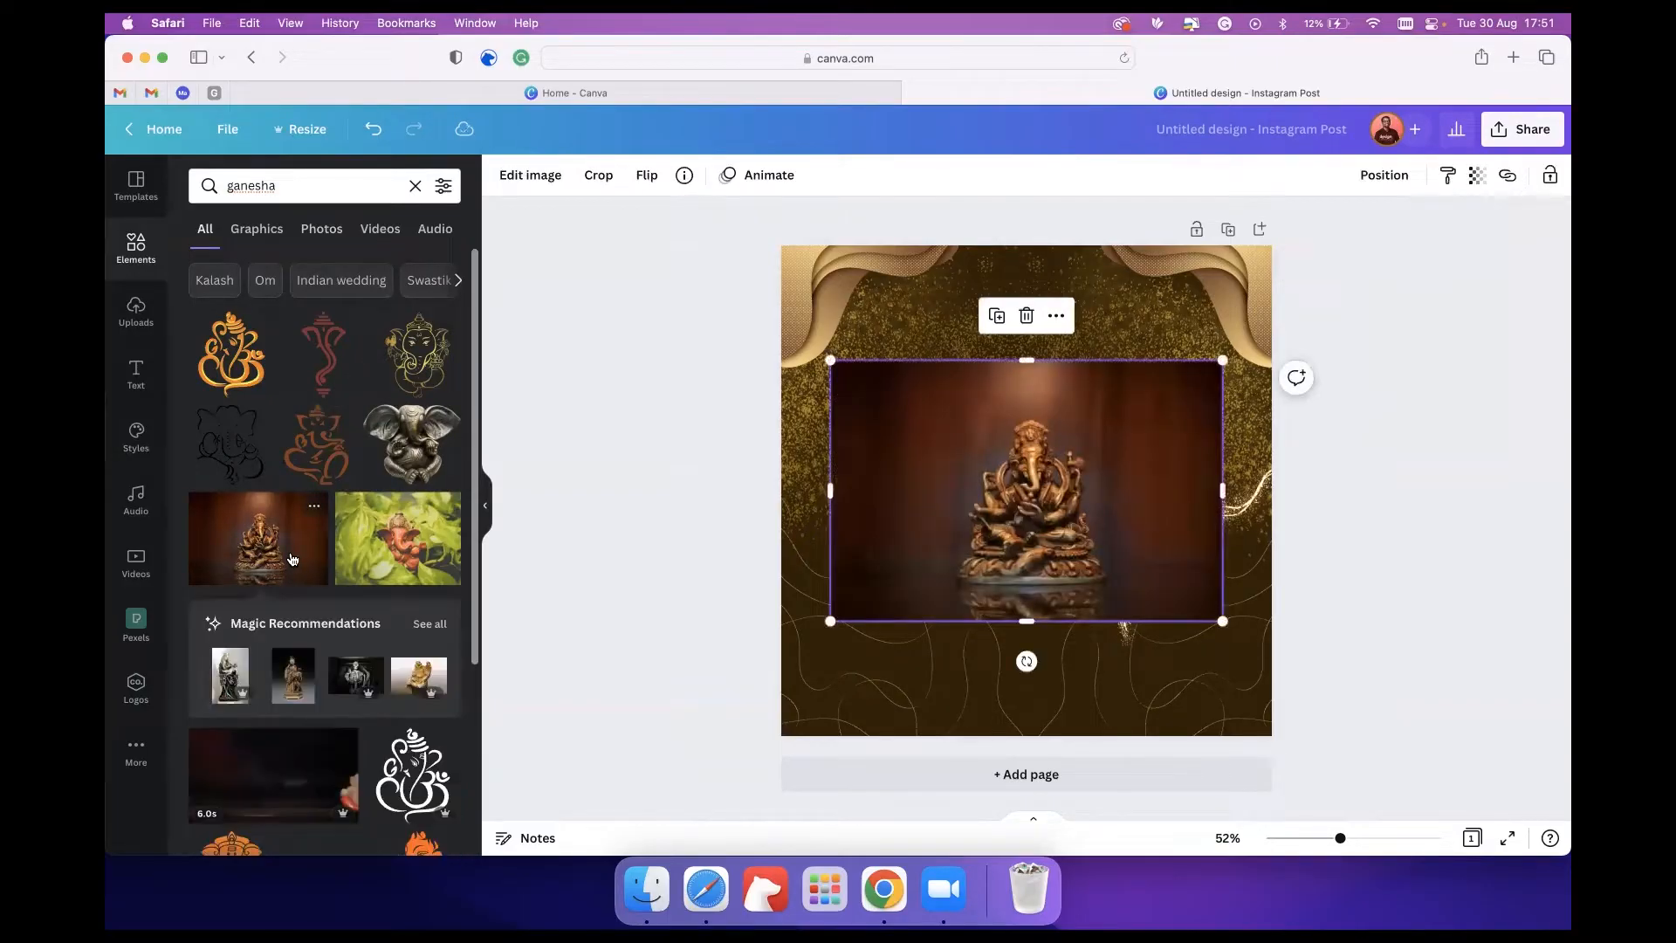
# Delete the bronze Ganesha statue photo from the page and browse further through the ganesha elements.
pyautogui.press('Delete')
pyautogui.scroll(-3, 392, 514)
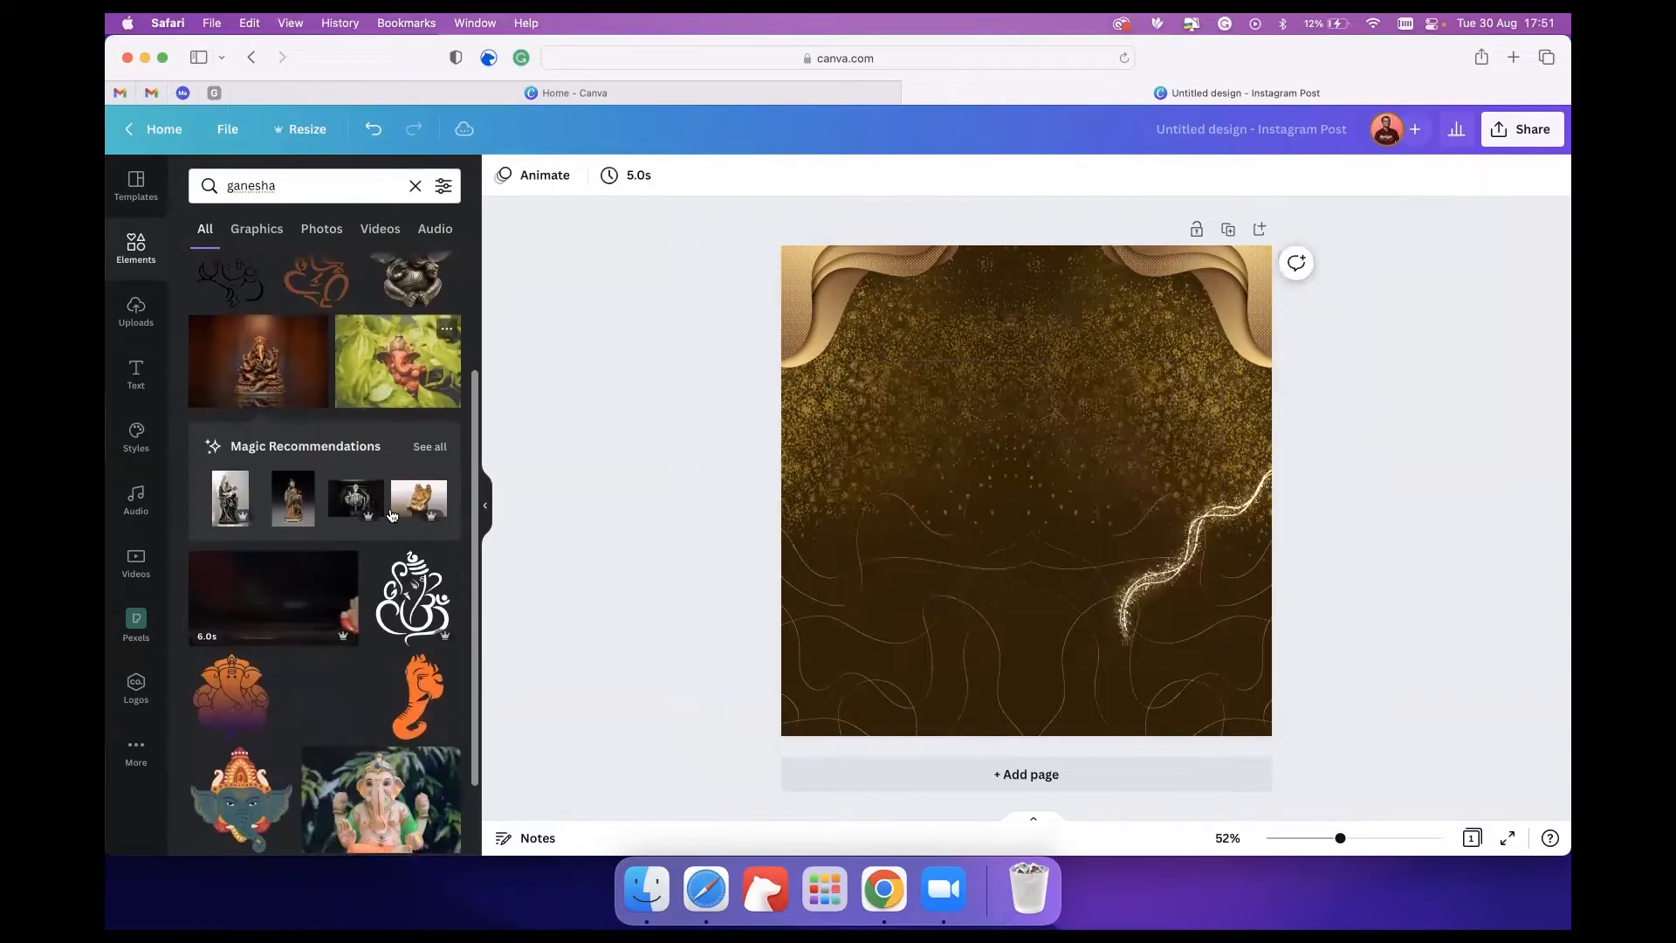
pyautogui.scroll(-3, 361, 620)
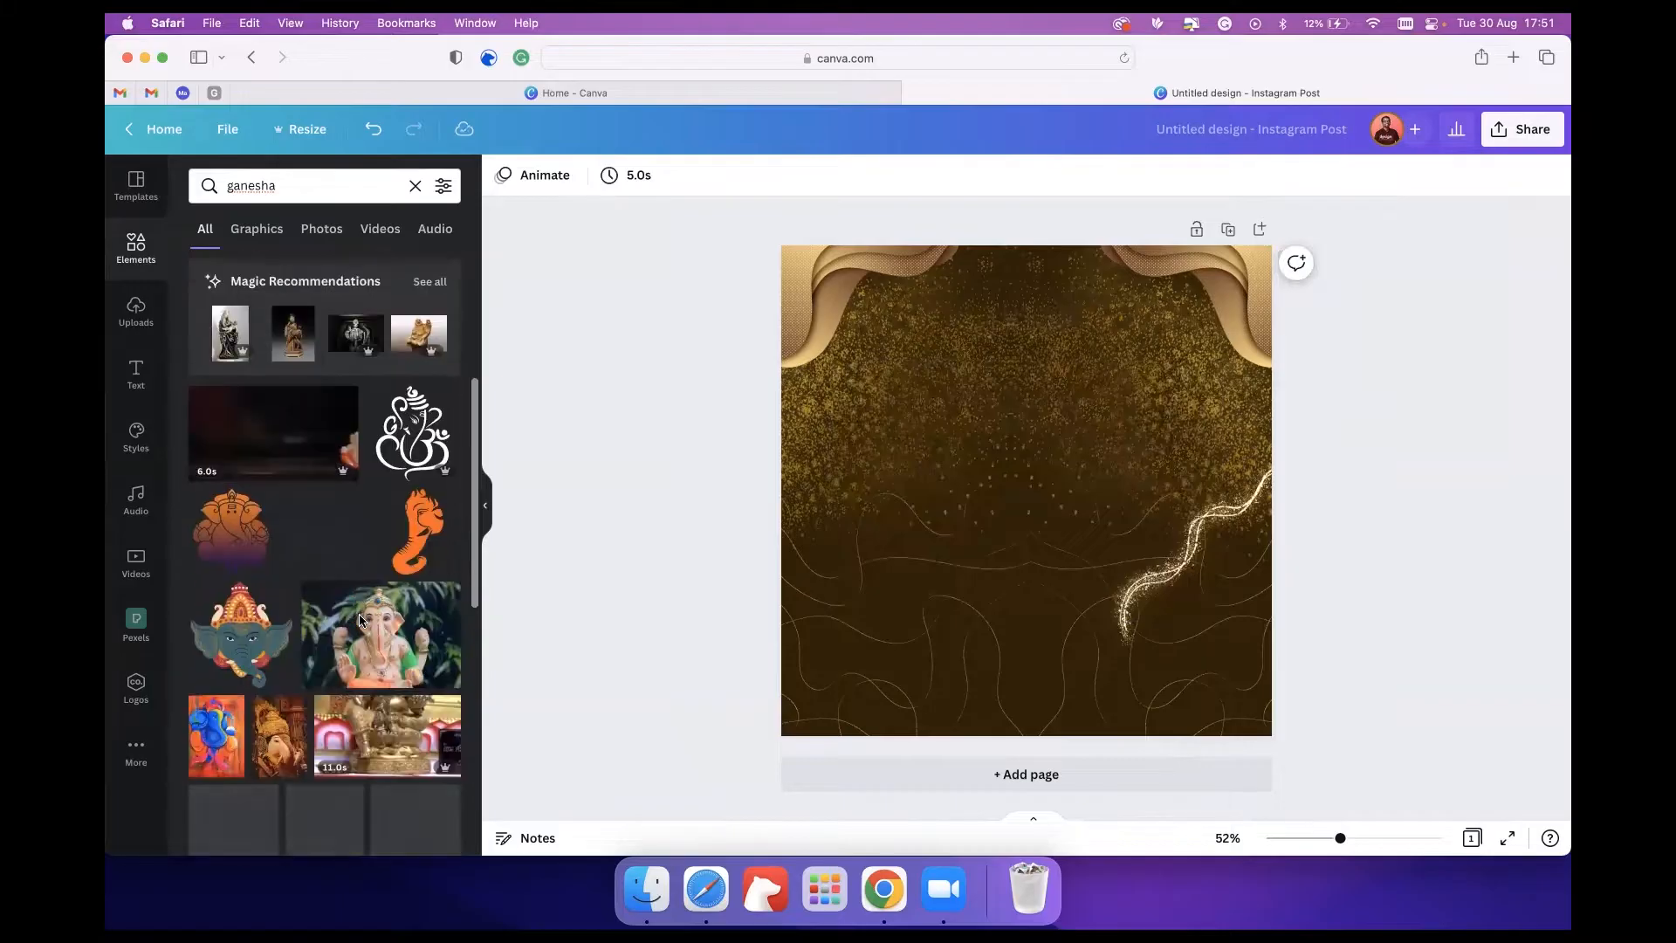
pyautogui.click(208, 548)
pyautogui.moveTo(1204, 292); pyautogui.dragTo(1139, 361)
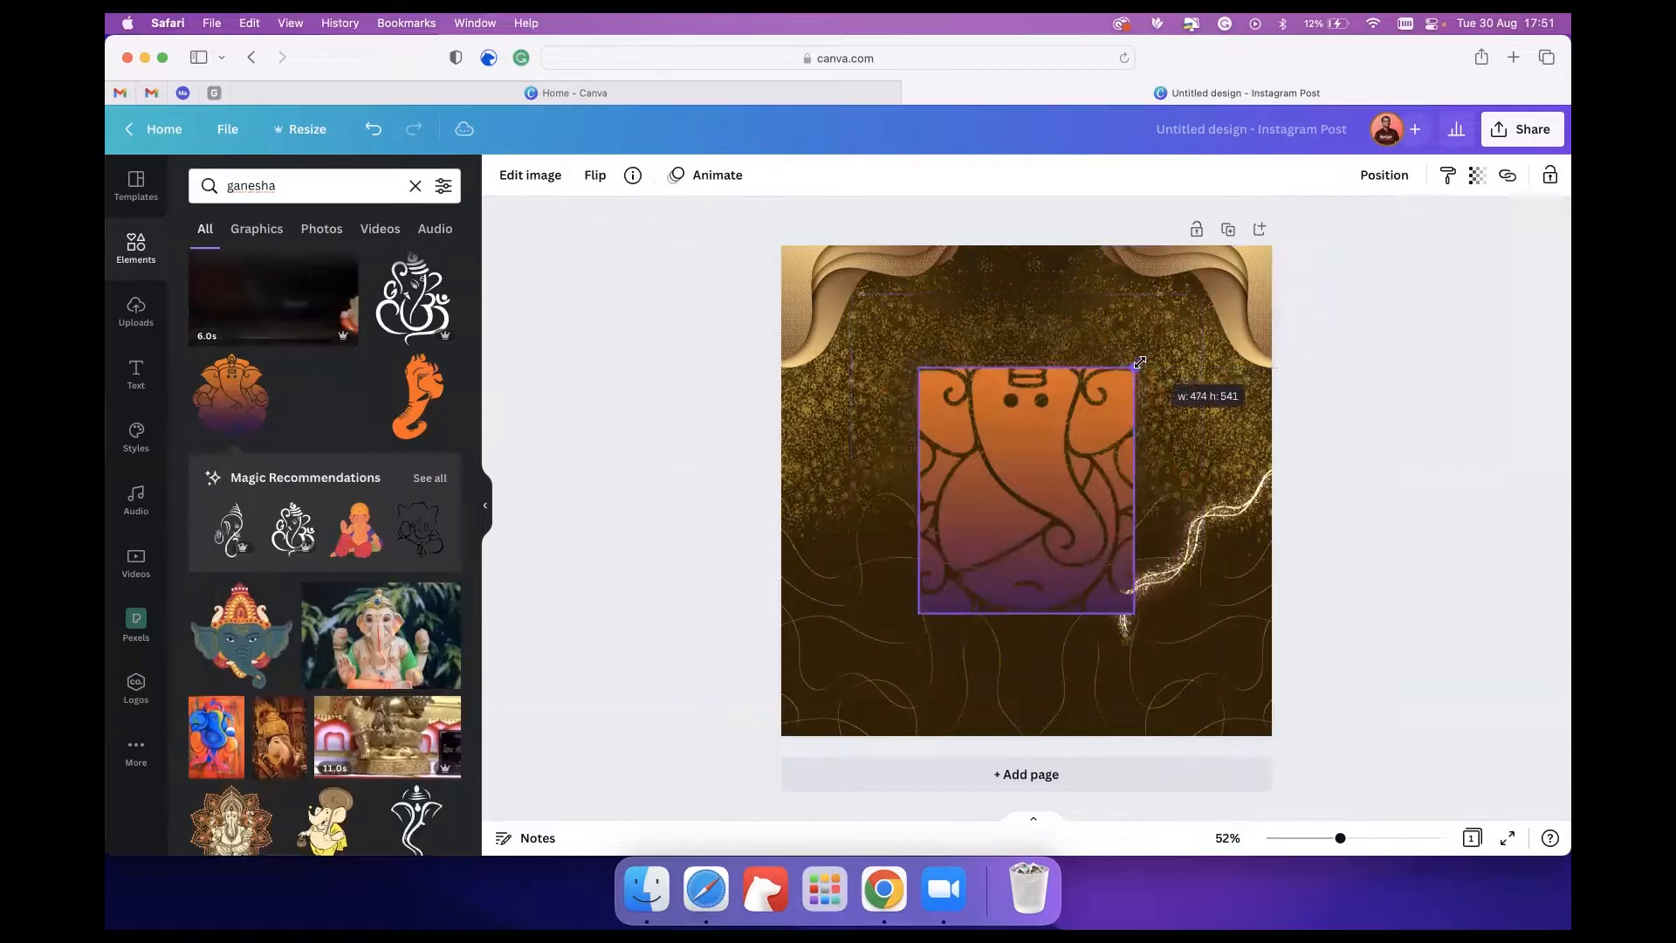
pyautogui.press('Delete')
pyautogui.scroll(-4, 378, 539)
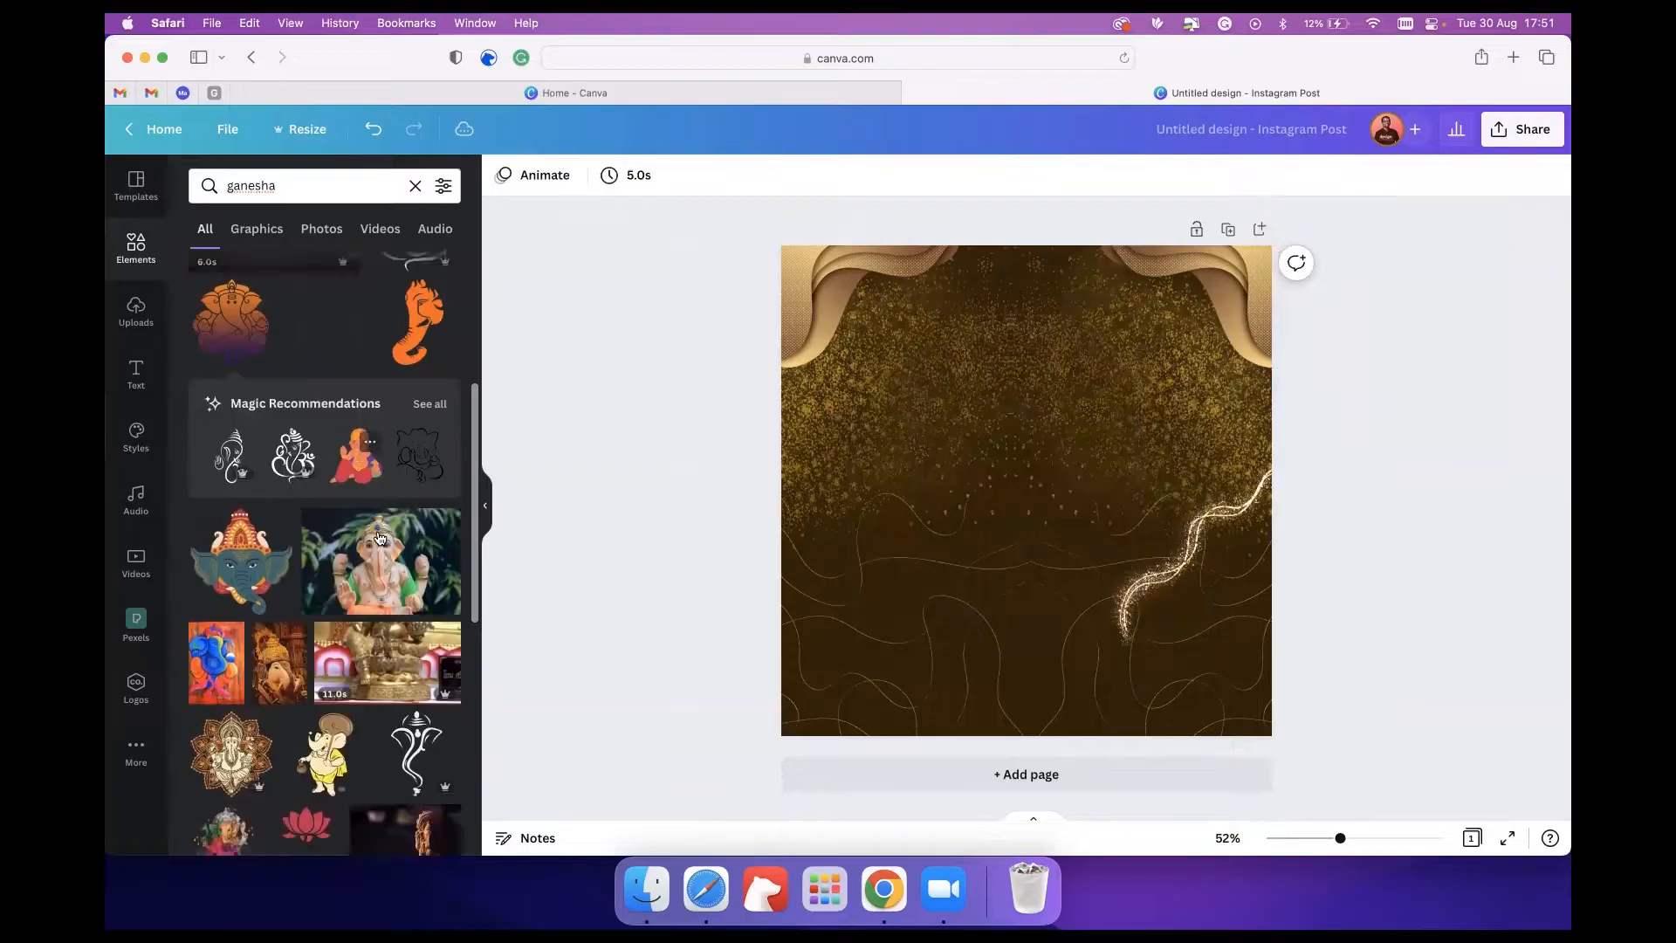
pyautogui.click(327, 610)
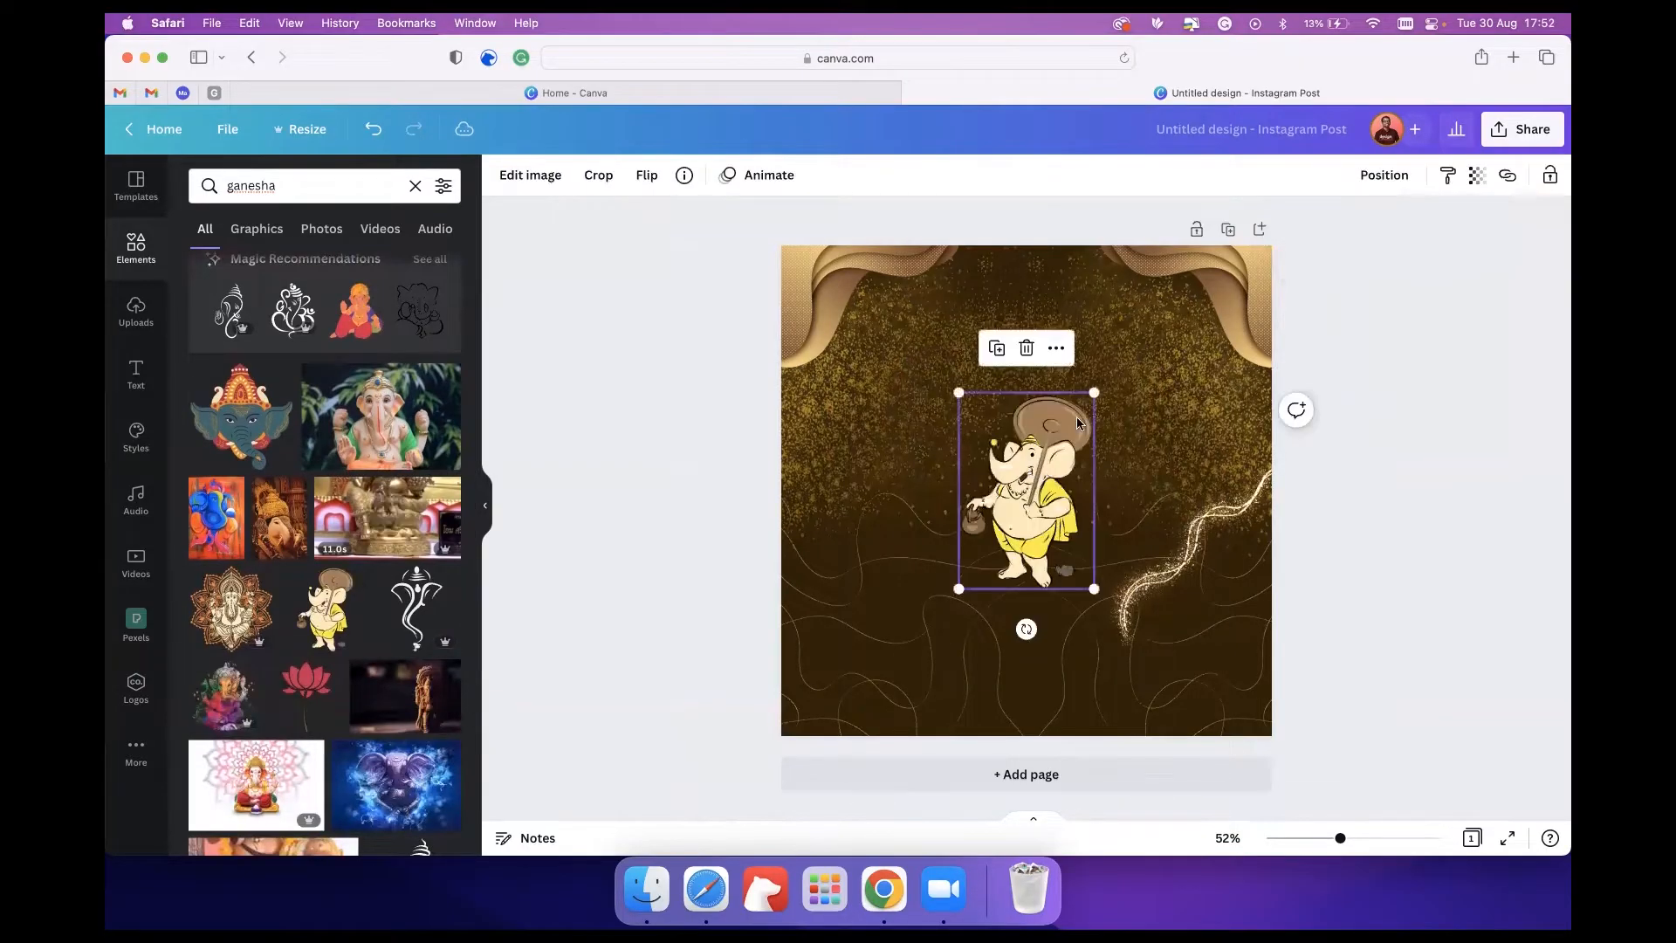
pyautogui.press('Delete')
pyautogui.scroll(-5, 413, 699)
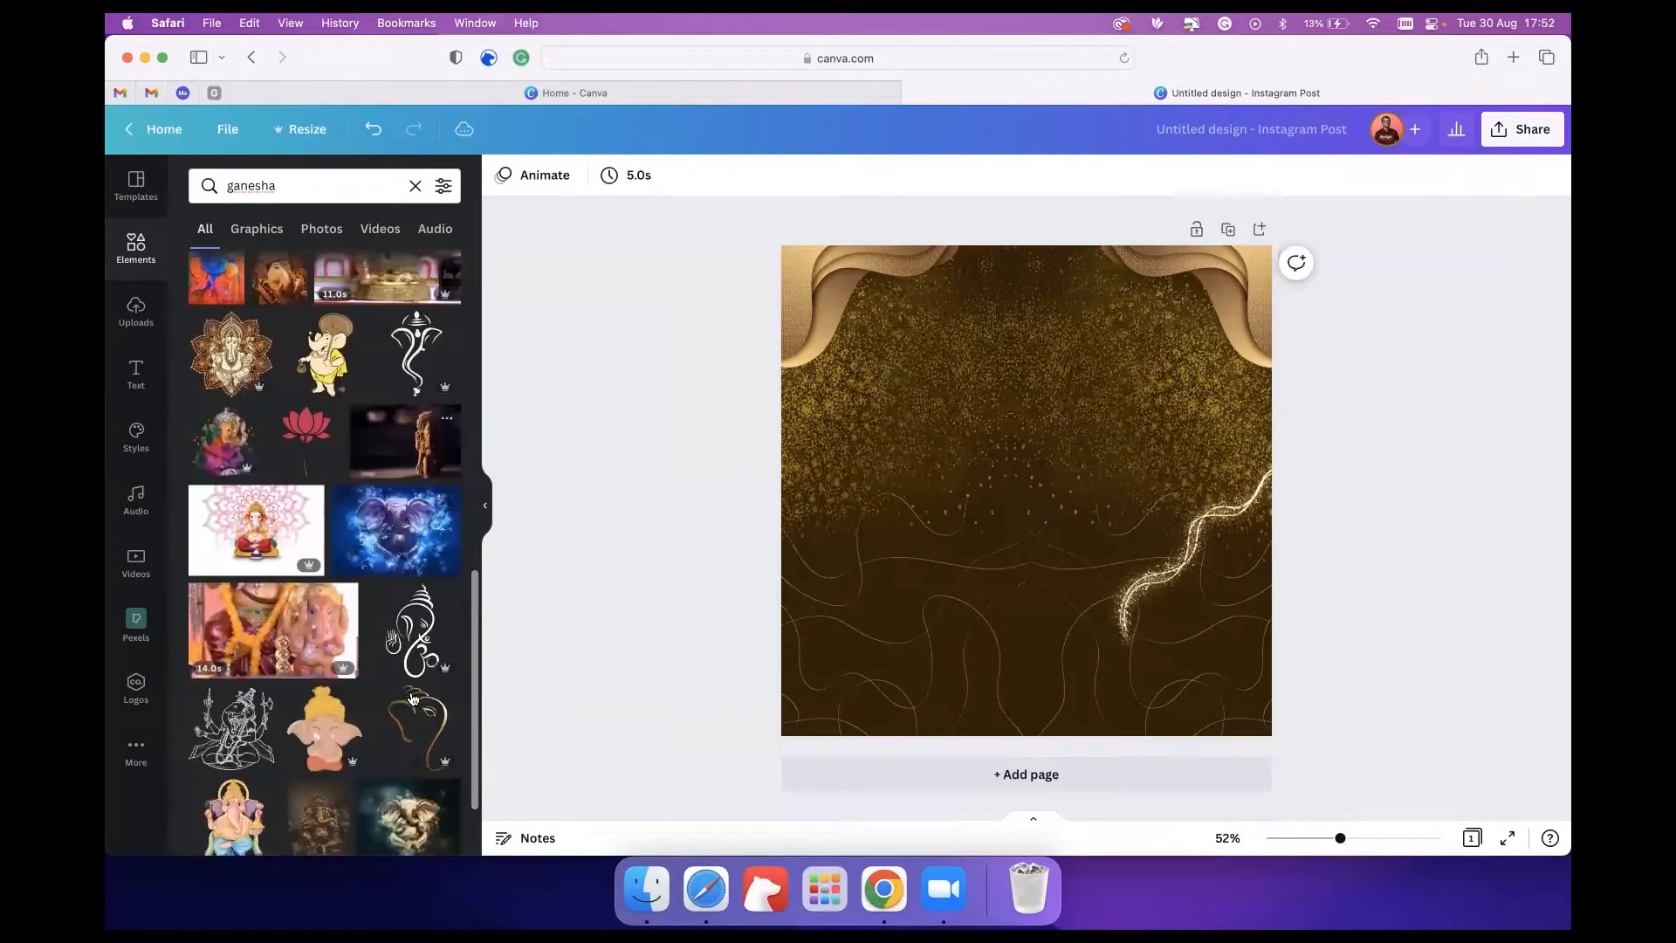
pyautogui.scroll(-3, 413, 699)
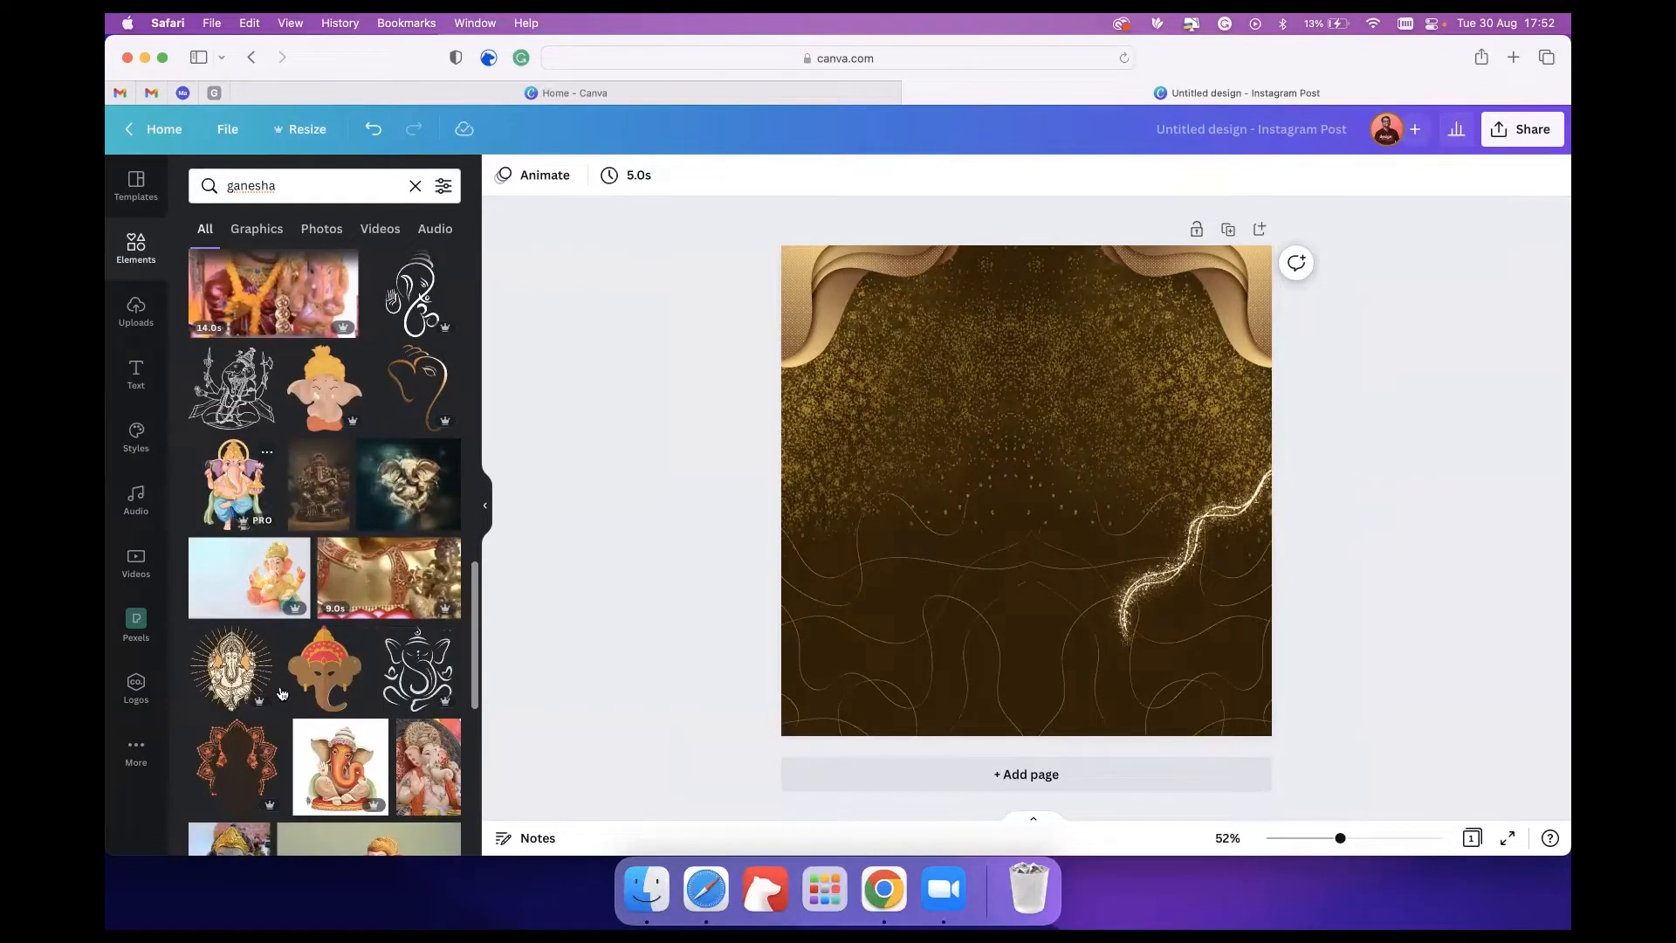
pyautogui.click(252, 452)
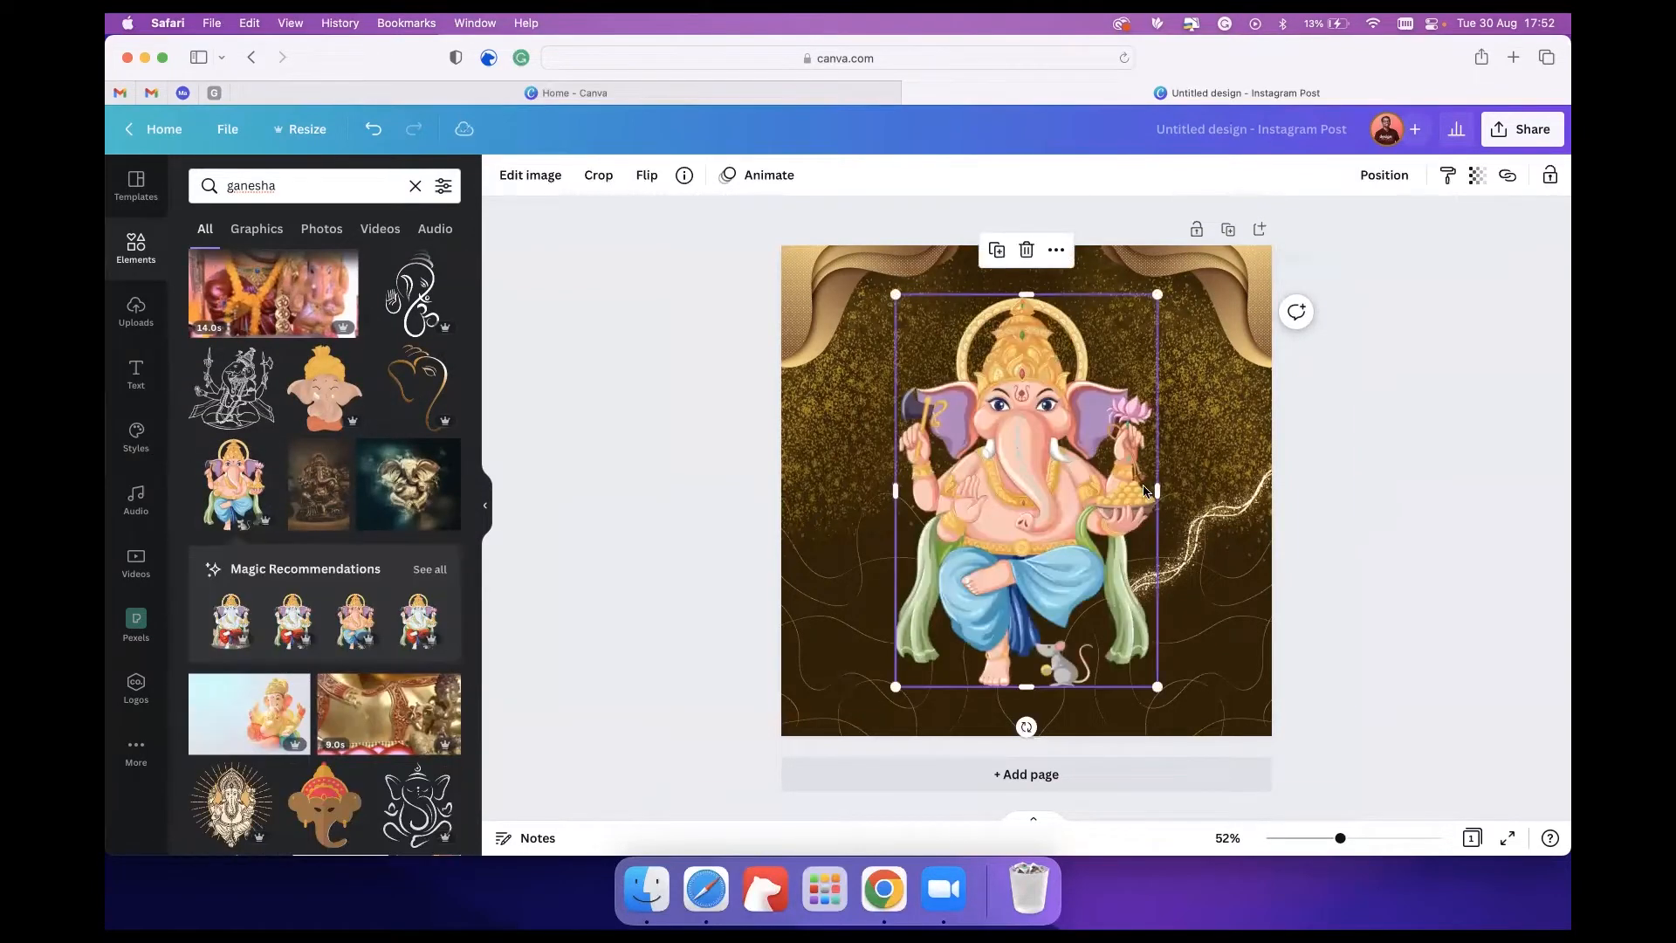
pyautogui.moveTo(1097, 627); pyautogui.dragTo(1097, 808)
pyautogui.press('super+z')
pyautogui.press('super+z')
# Add the photo of the seated orange-faced Ganesha on a white background and remove its background.
pyautogui.scroll(-5, 257, 422)
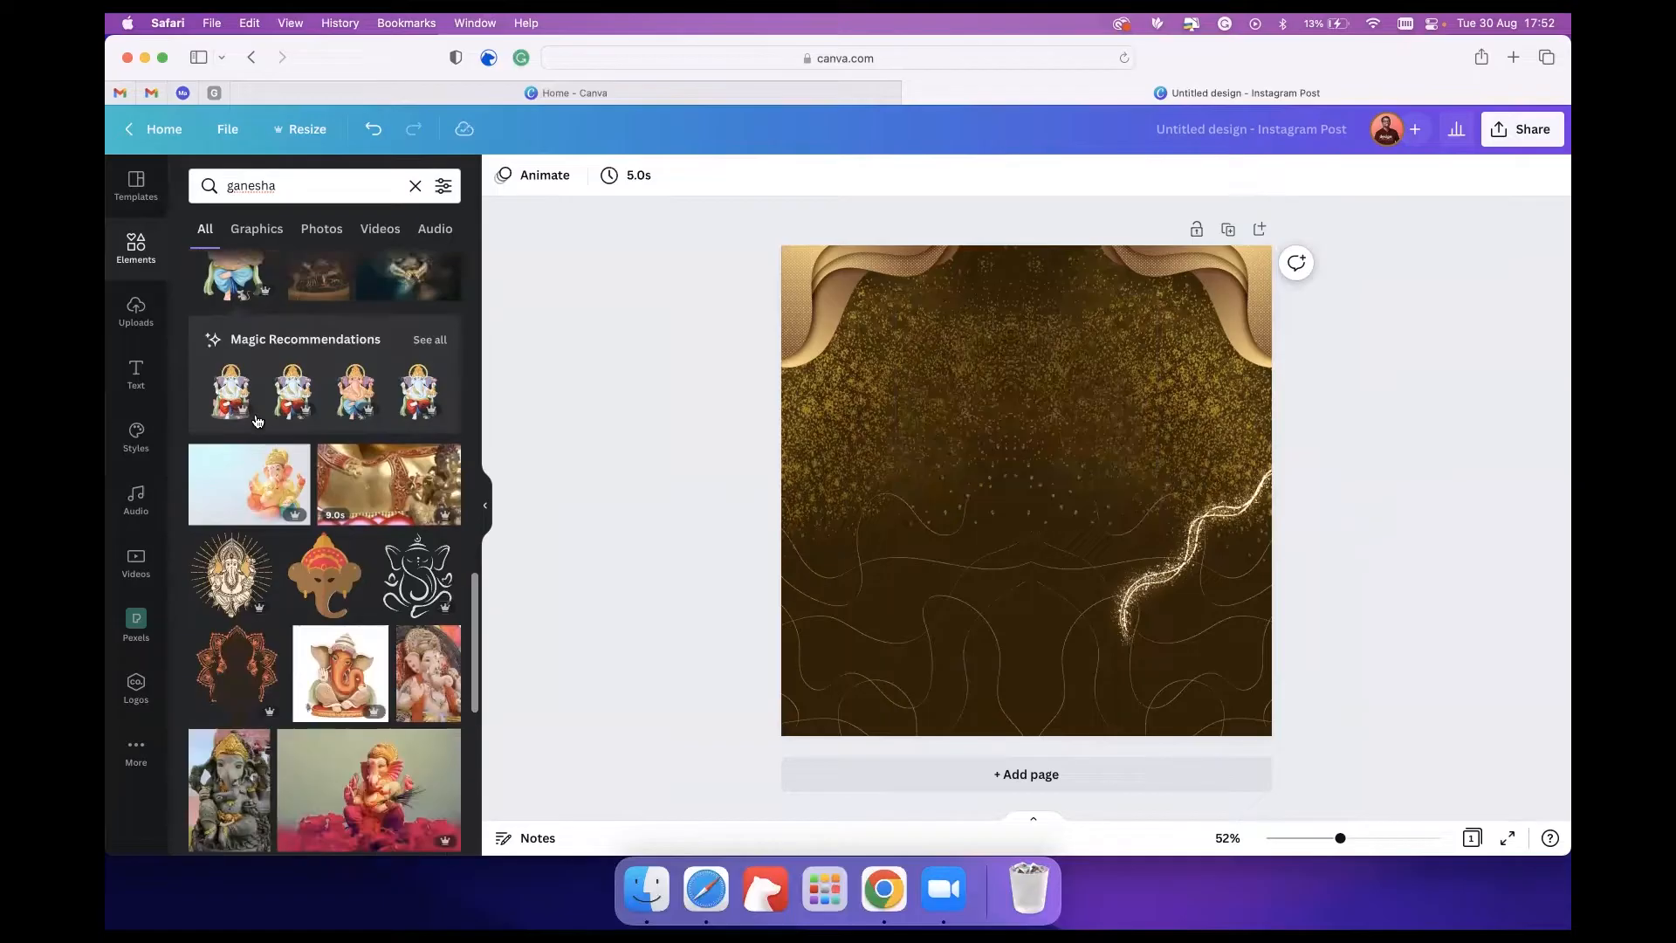
pyautogui.click(348, 472)
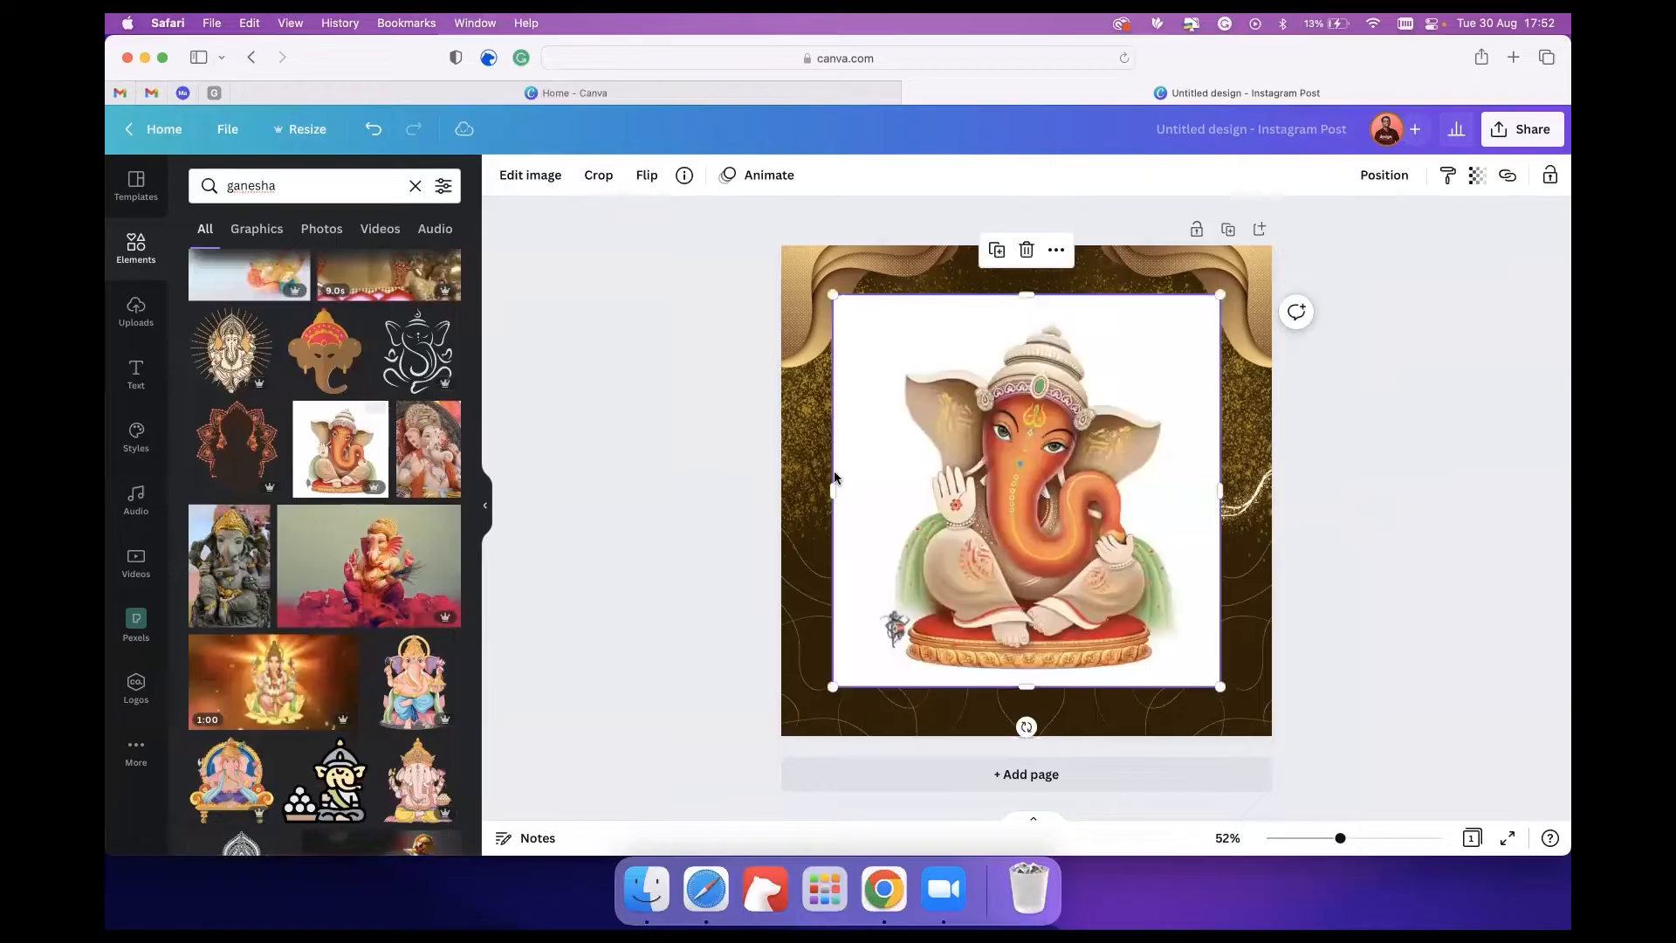
pyautogui.click(535, 183)
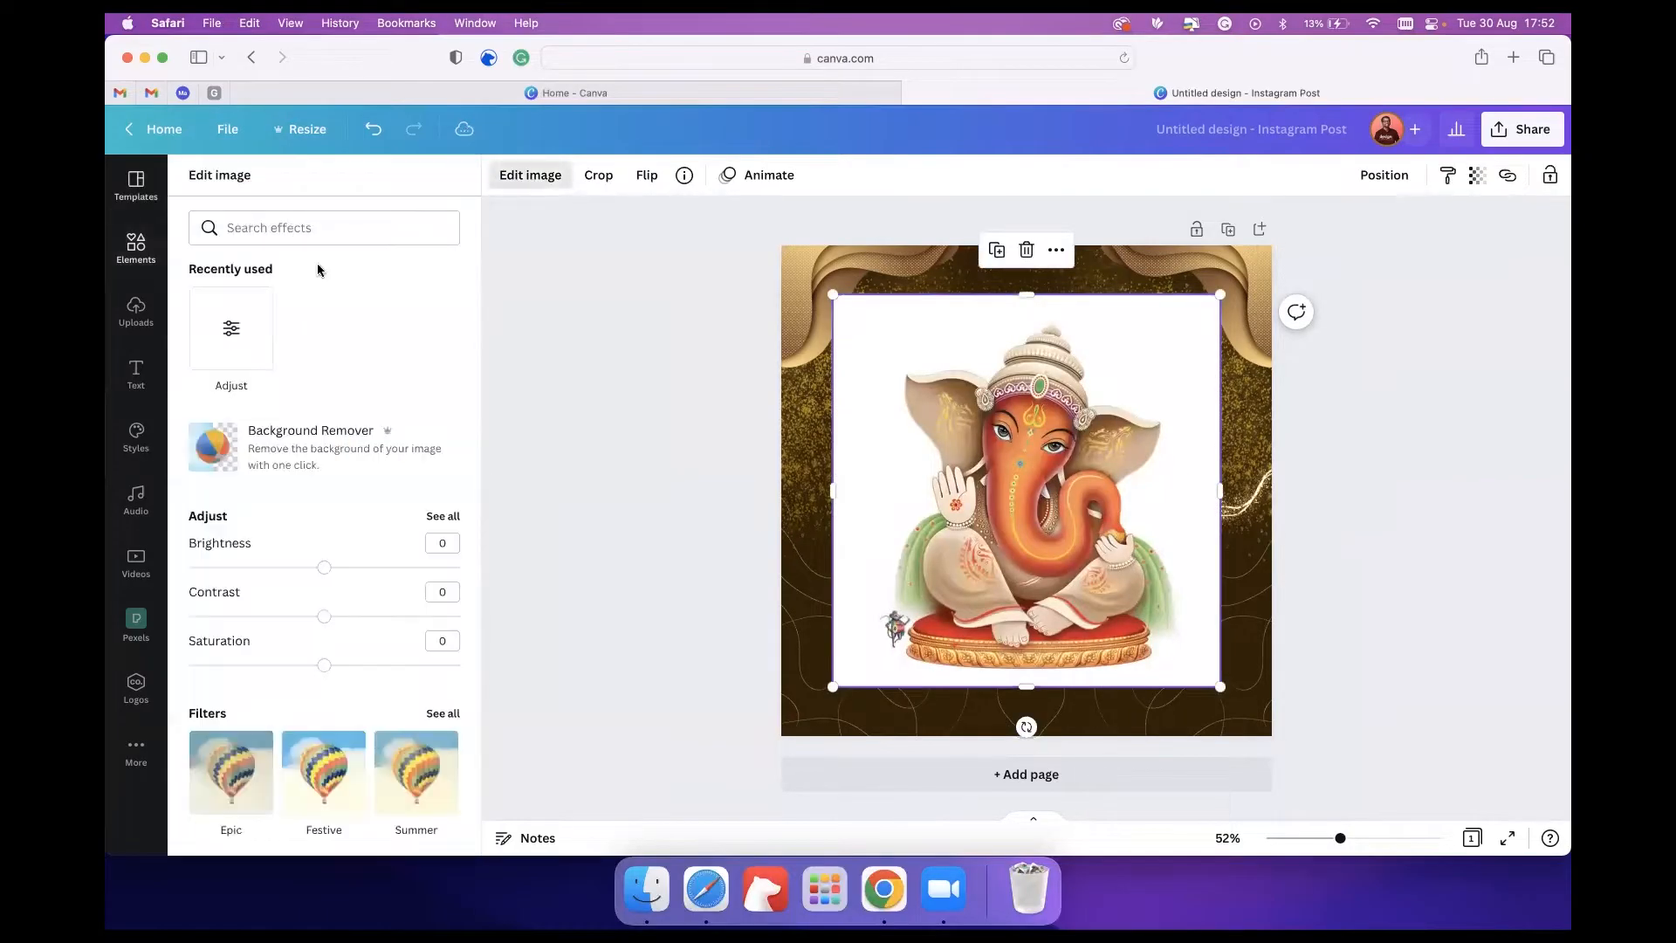
pyautogui.click(301, 439)
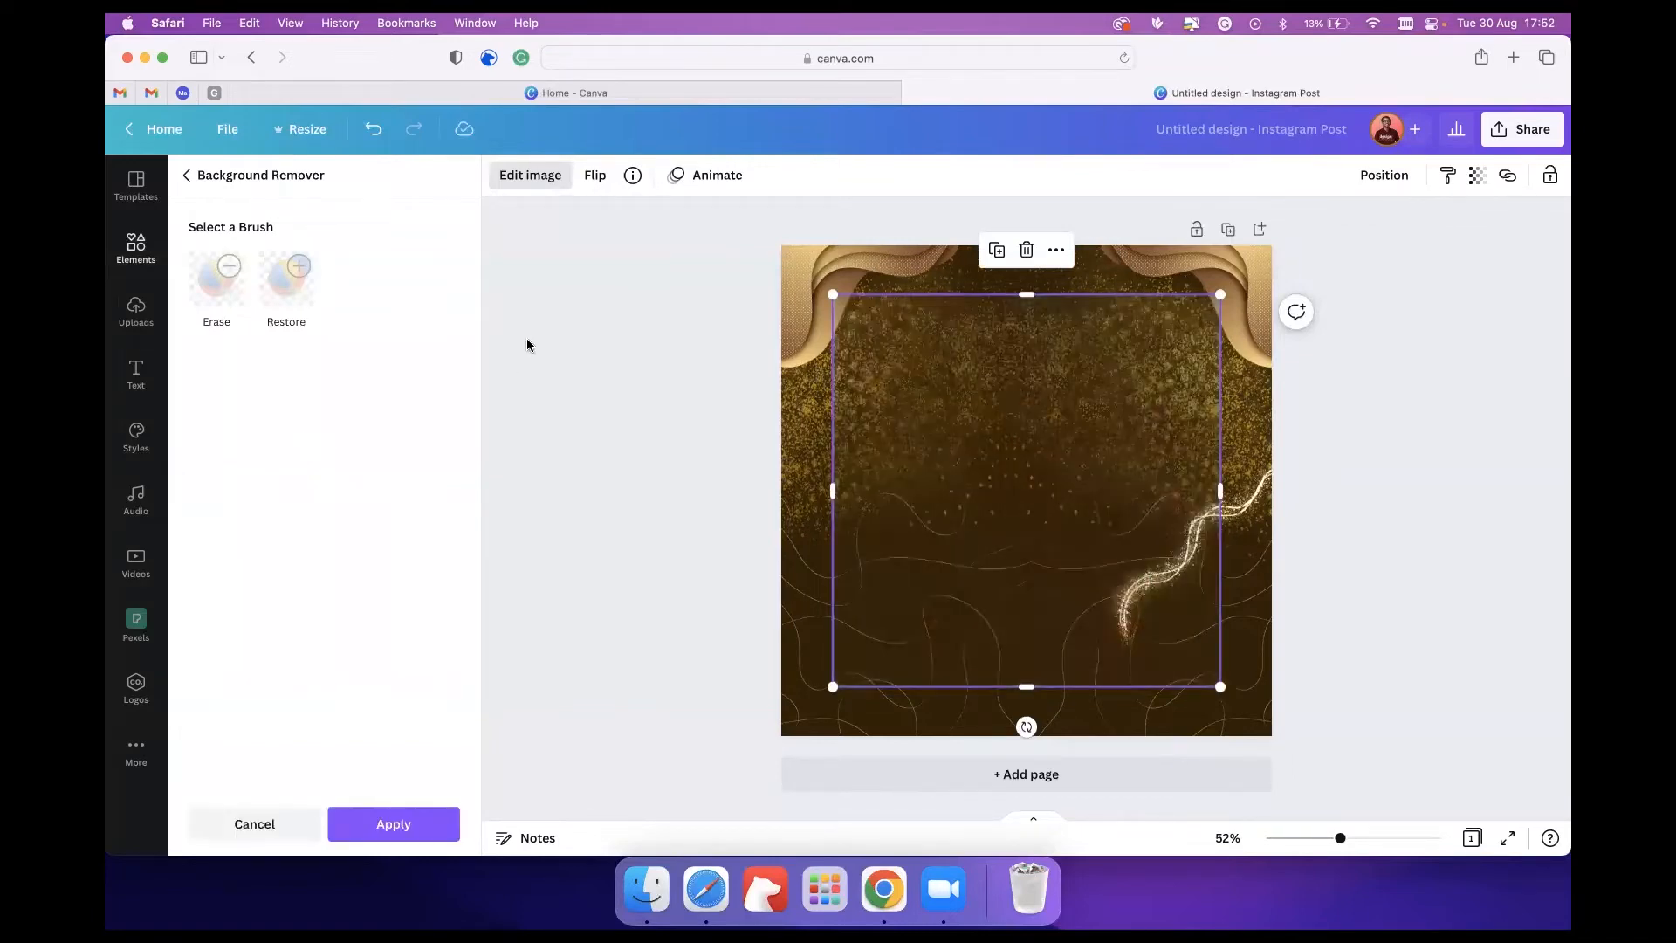
# Move the Ganesha cutout down and enlarge it to span the page's full width.
pyautogui.moveTo(1173, 380); pyautogui.dragTo(1173, 453)
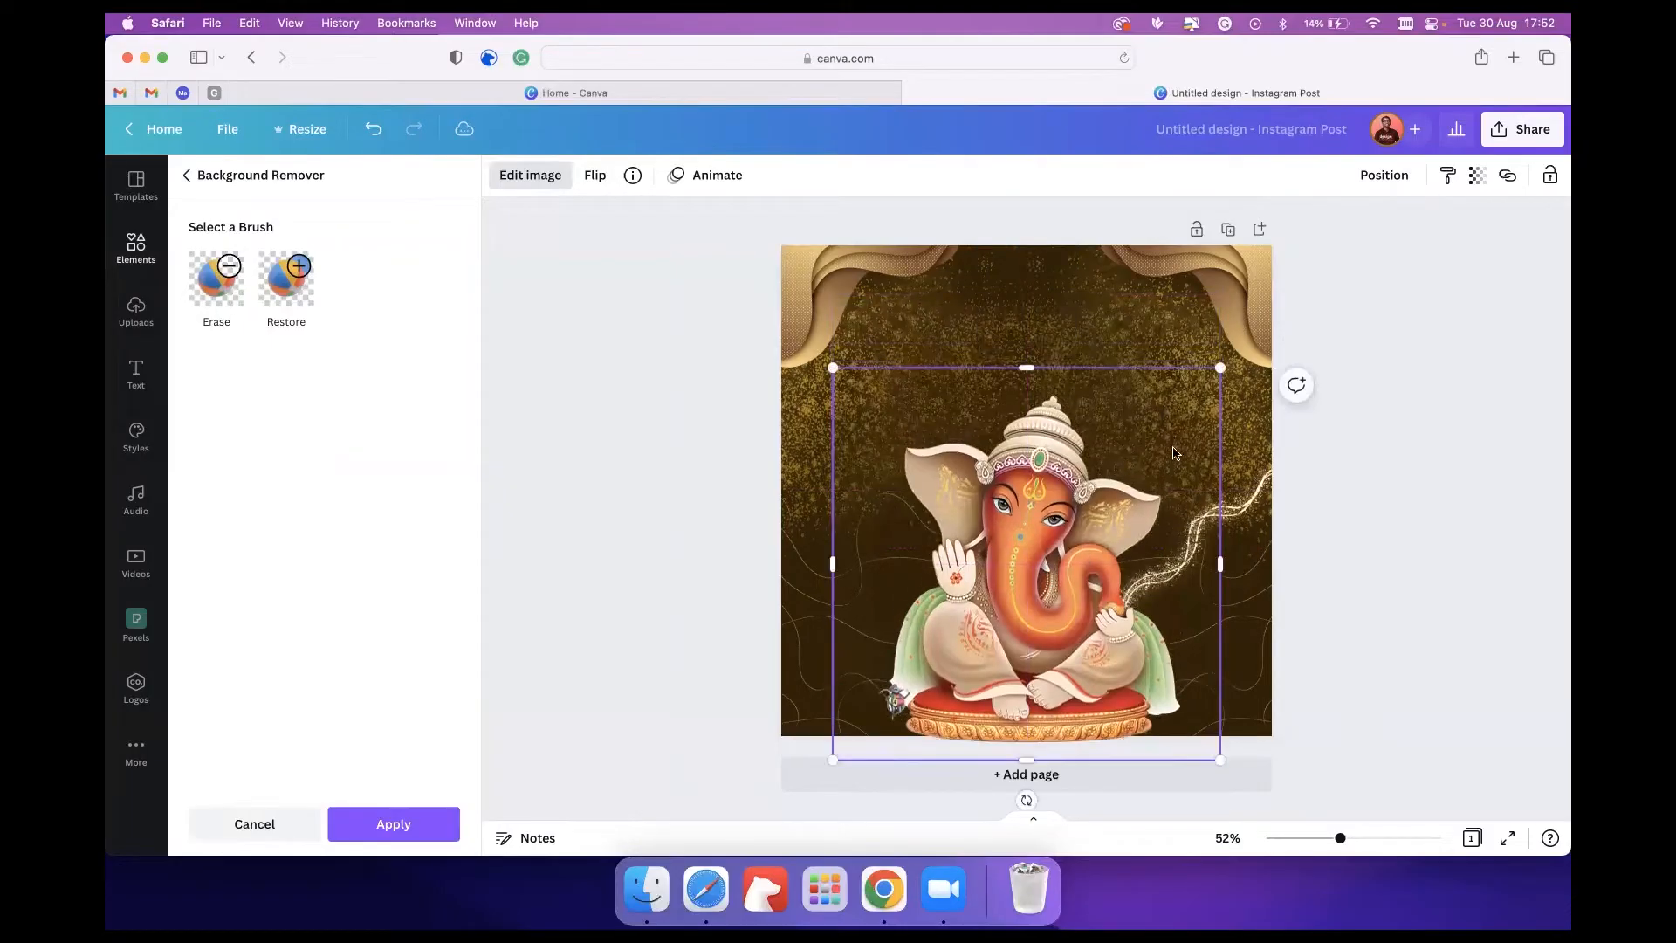
pyautogui.moveTo(1226, 366); pyautogui.dragTo(1275, 328)
pyautogui.moveTo(969, 590)
pyautogui.mouseDown()
pyautogui.moveTo(965, 532)
pyautogui.moveTo(964, 585)
pyautogui.mouseUp()
pyautogui.click(1302, 561)
pyautogui.click(1405, 401)
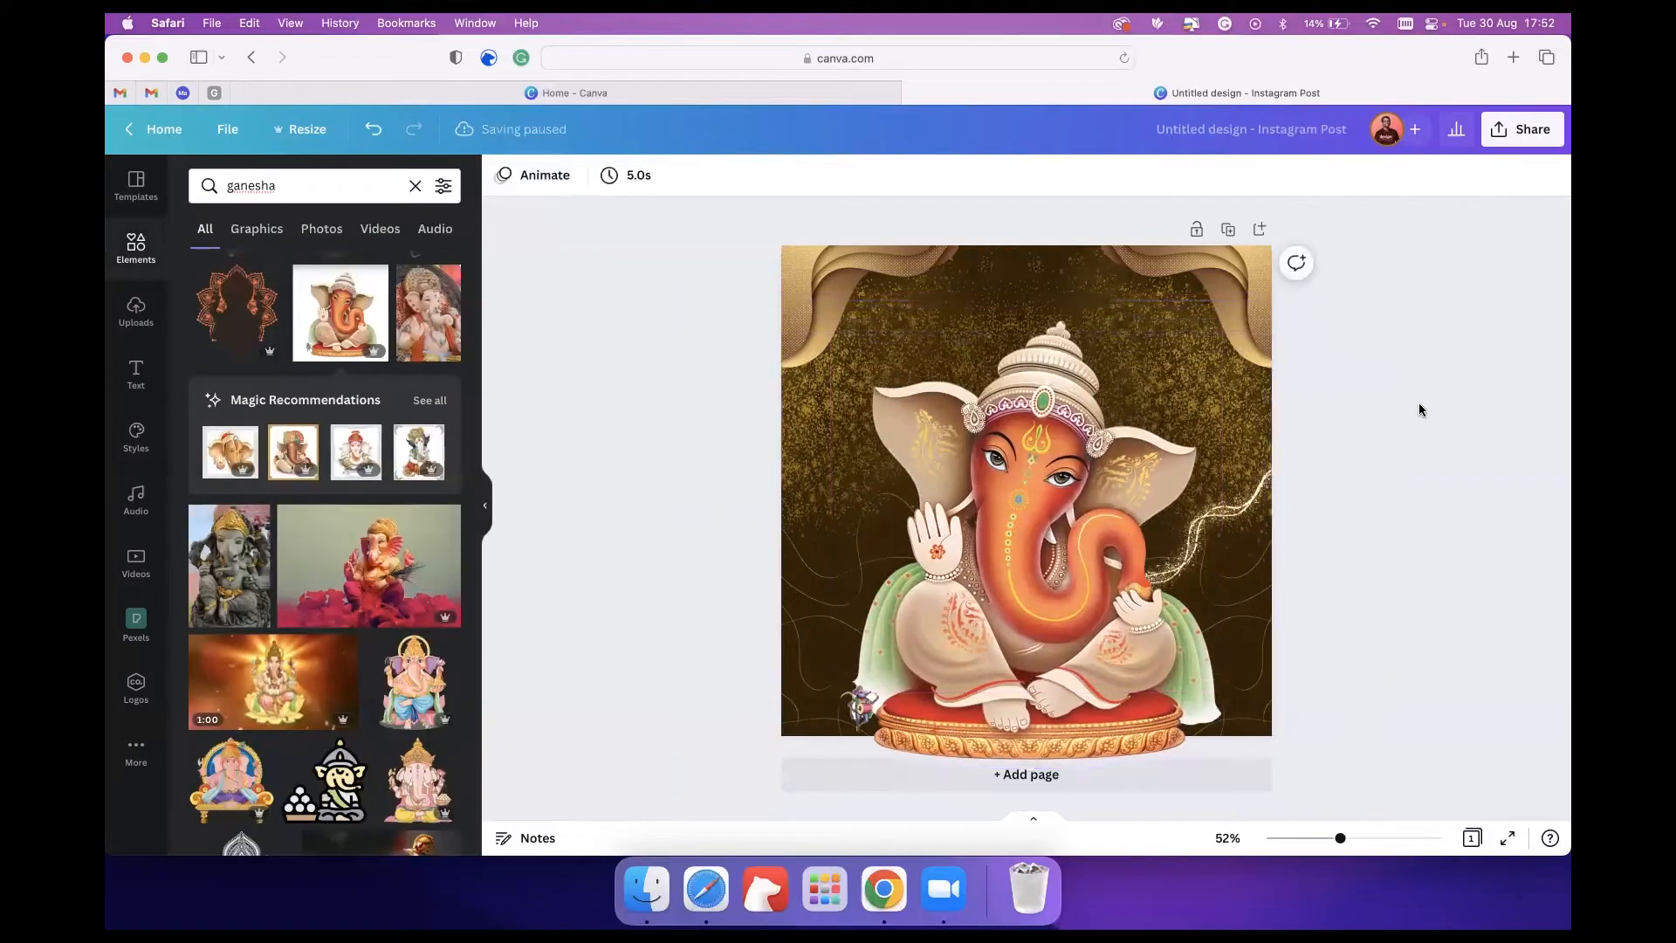
# Set the Ganesha image's X-Process adjustment to 14.
pyautogui.click(1239, 481)
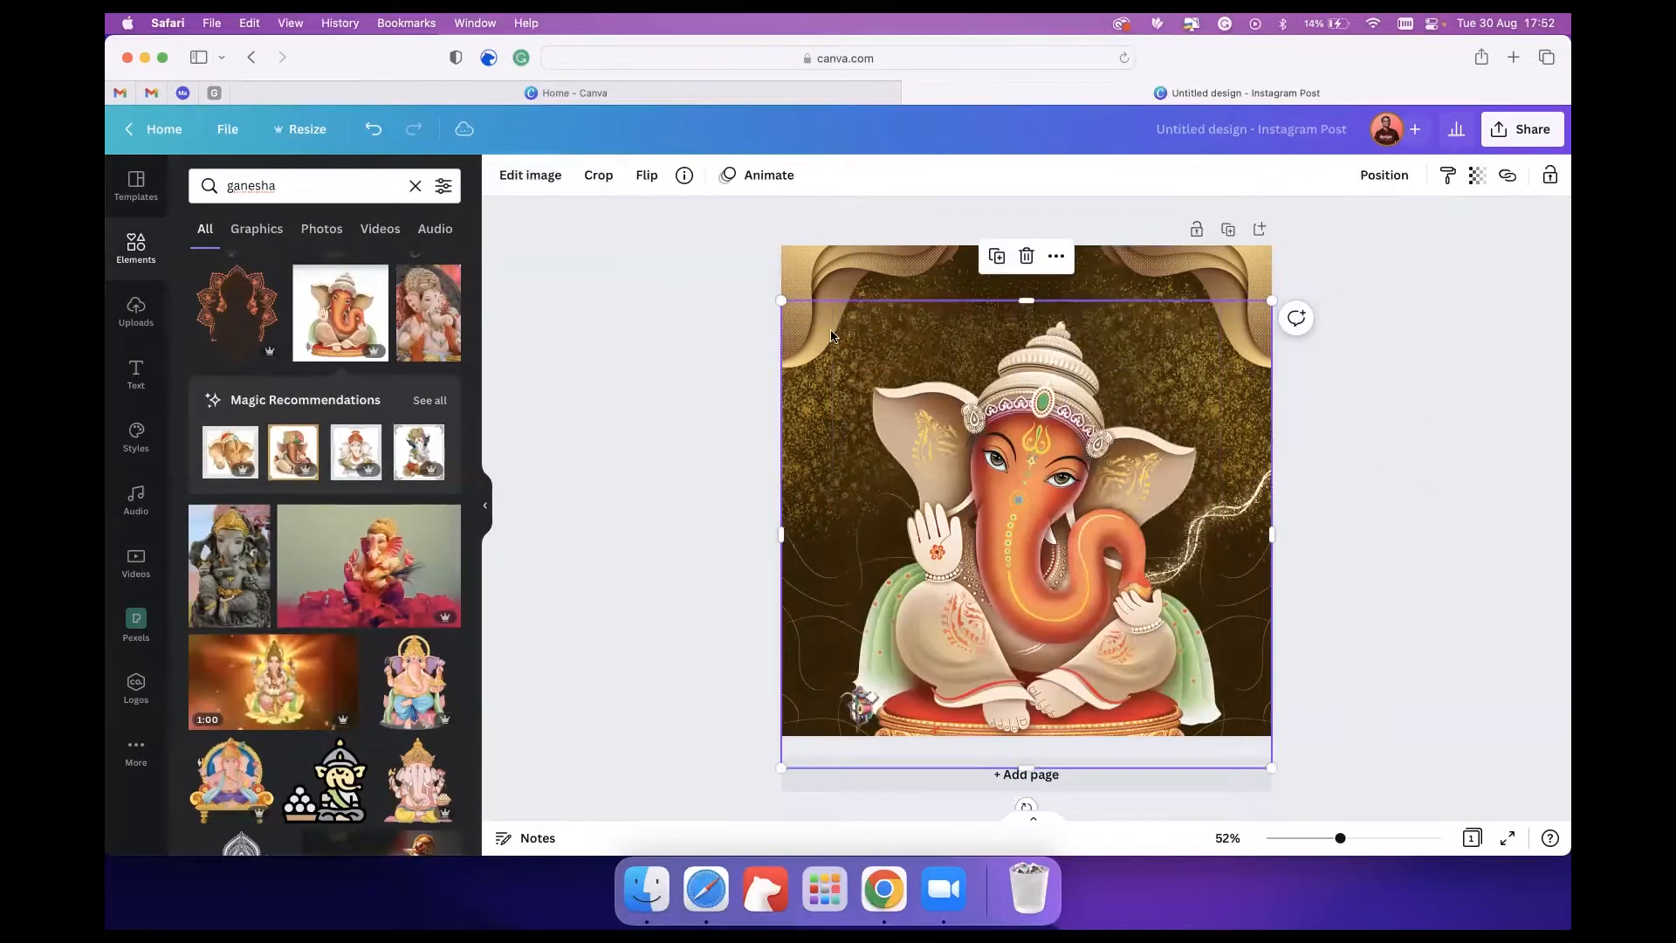
pyautogui.click(517, 183)
pyautogui.scroll(-2, 362, 453)
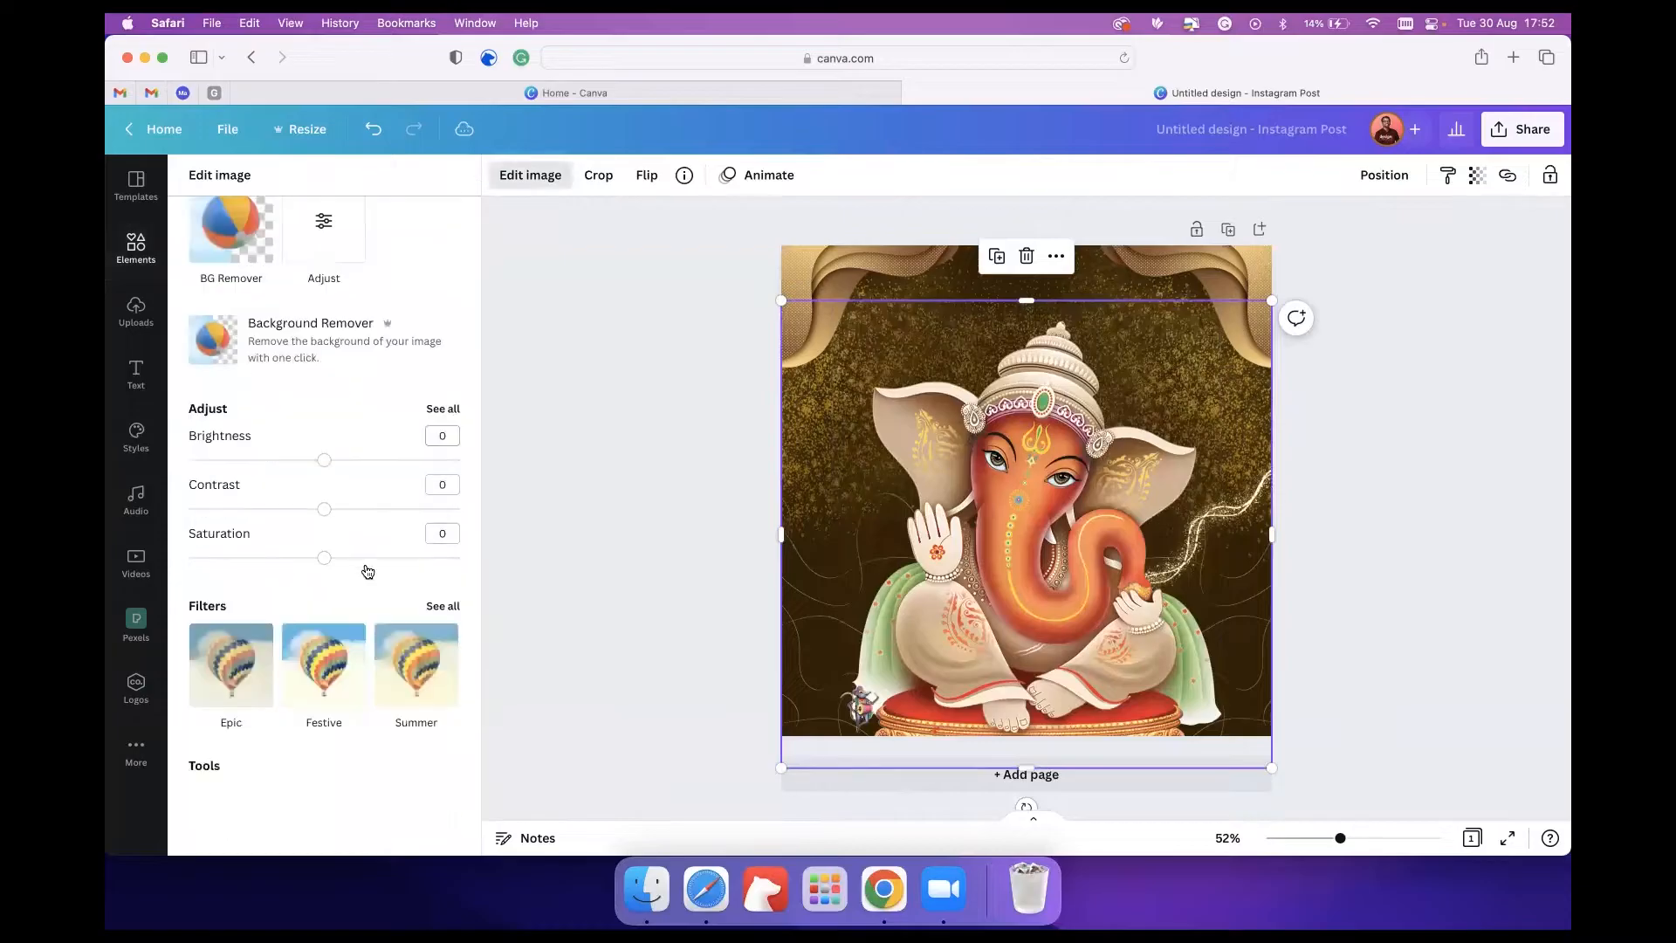
pyautogui.click(441, 401)
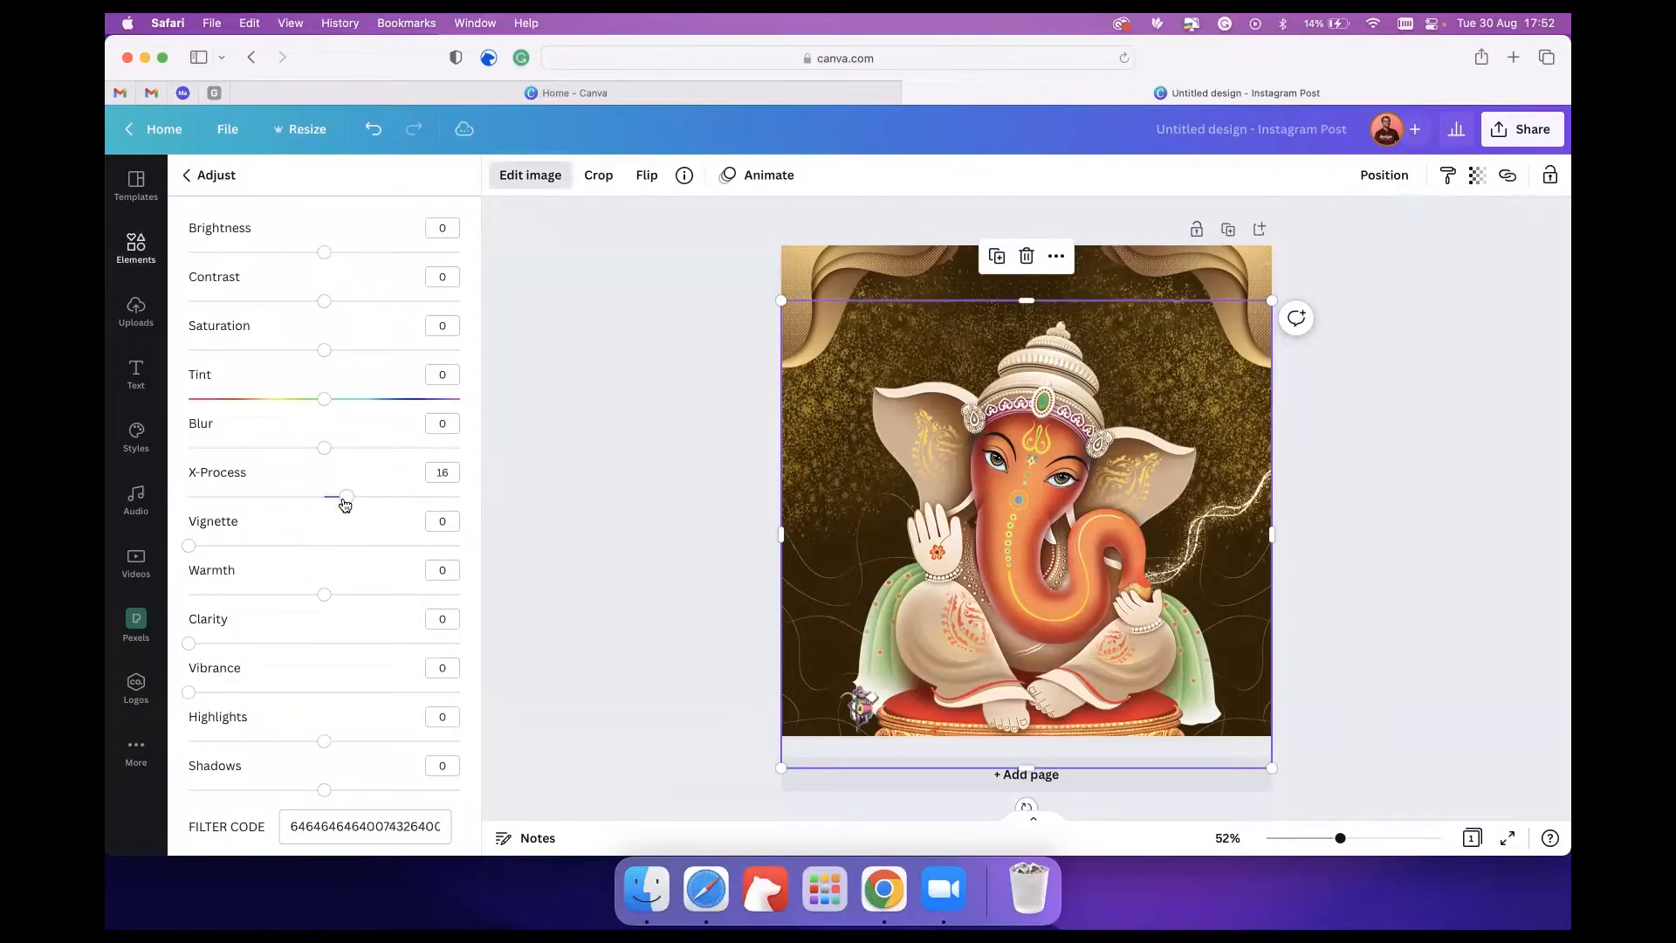
pyautogui.moveTo(314, 400); pyautogui.dragTo(415, 404)
pyautogui.press('Return')
# Set the Ganesha image's Saturation to 15, Contrast to 8, Brightness to 7 and Highlights to 13, and raise its Clarity.
pyautogui.moveTo(330, 358); pyautogui.dragTo(346, 355)
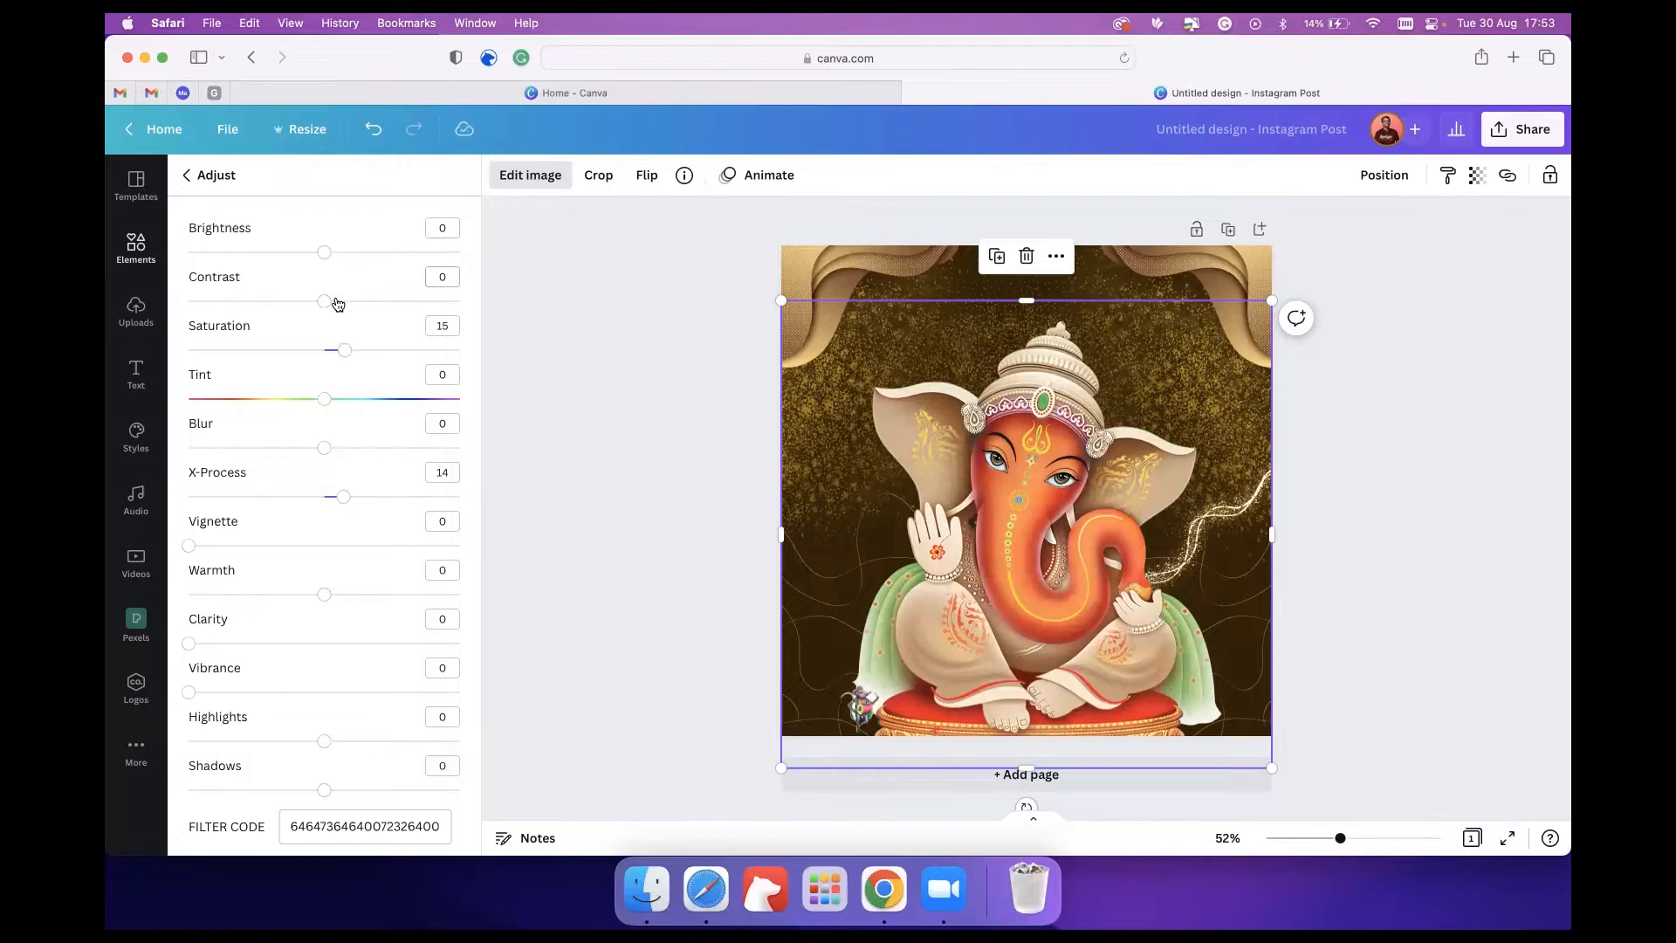
pyautogui.click(334, 252)
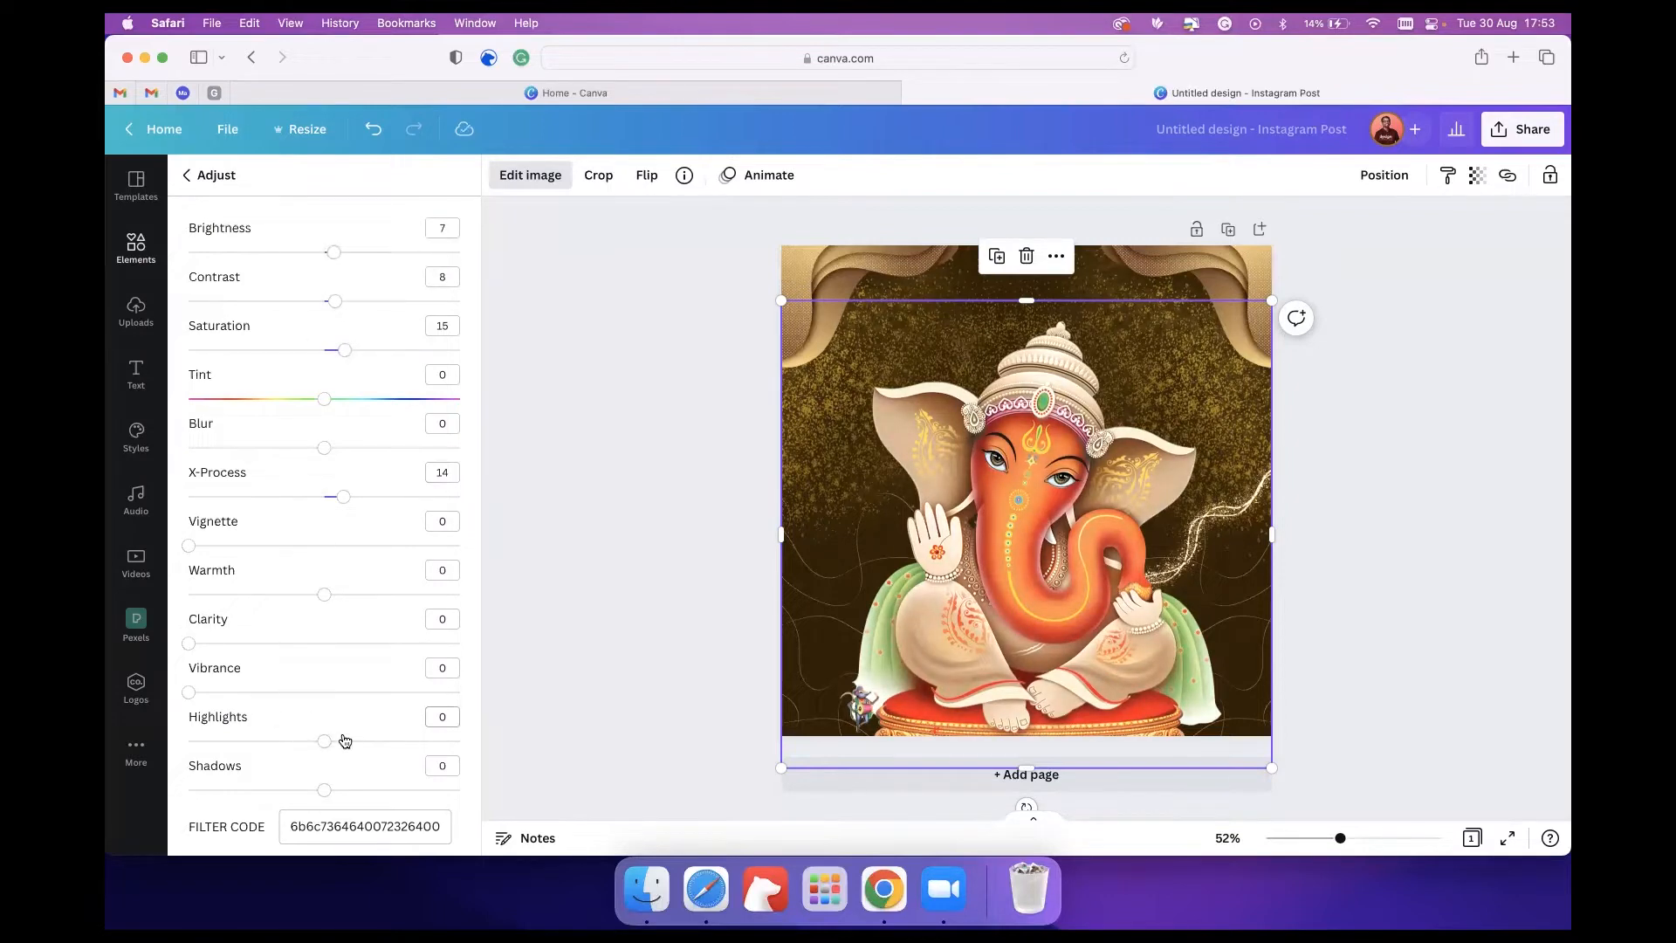
pyautogui.moveTo(326, 744); pyautogui.dragTo(341, 742)
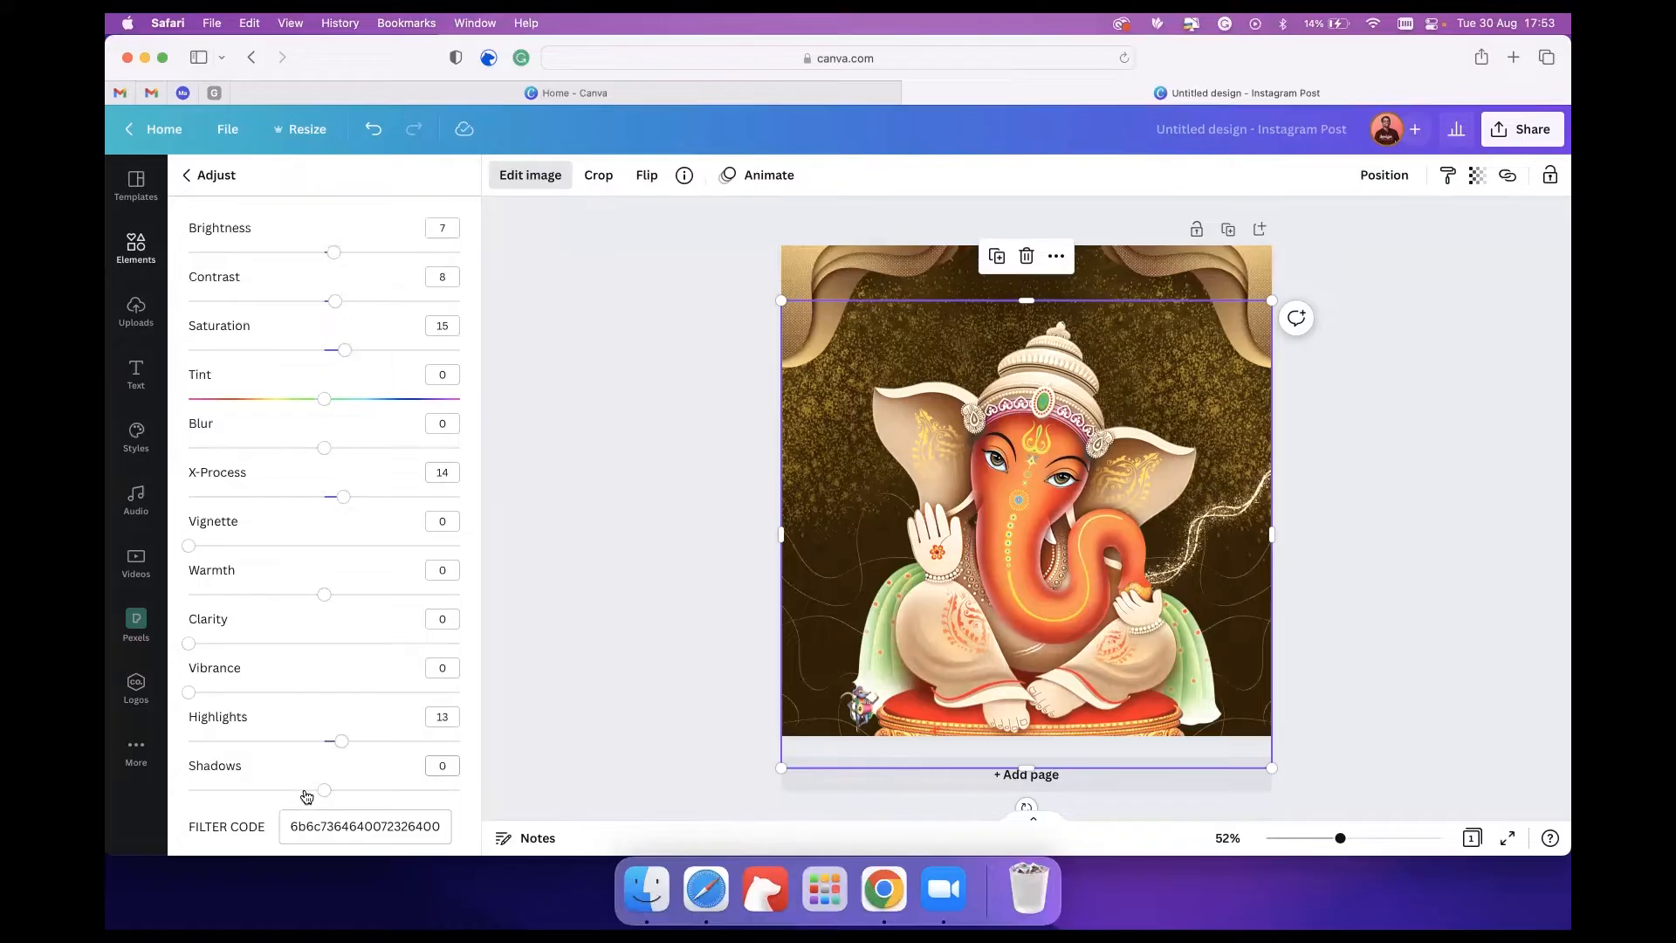
pyautogui.click(332, 643)
pyautogui.click(648, 227)
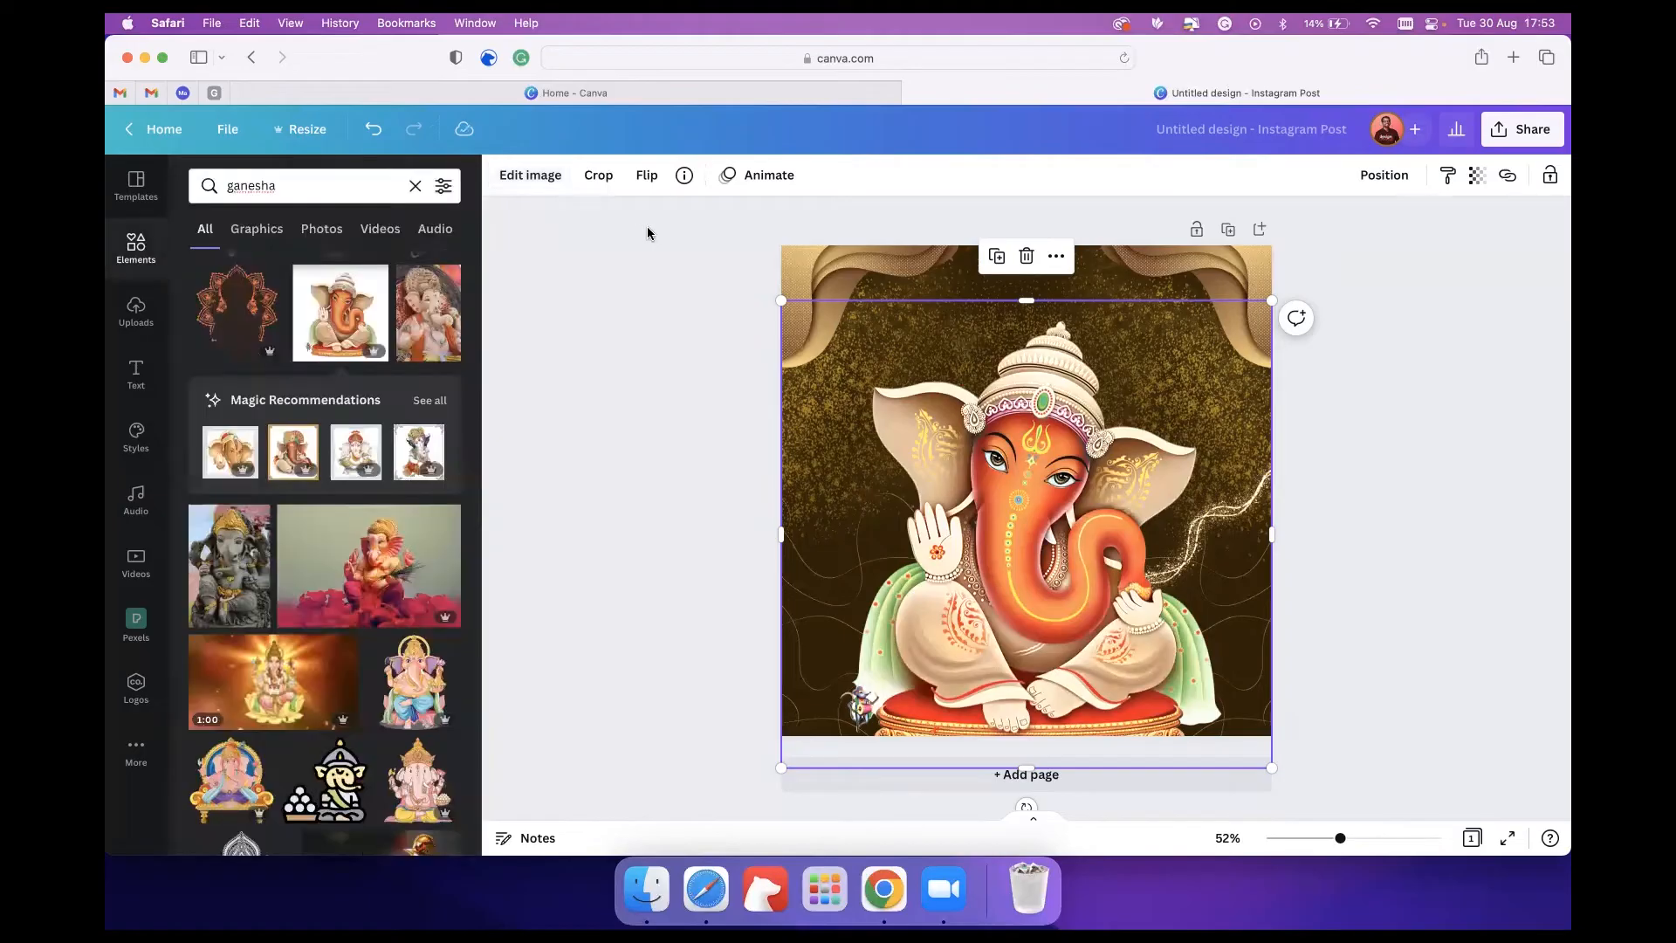
# Move the sparkling gold light trail up beside the Ganesha's head, in the page's upper right.
pyautogui.click(1389, 432)
pyautogui.click(1136, 535)
pyautogui.click(1444, 486)
pyautogui.click(1185, 529)
pyautogui.moveTo(1183, 530); pyautogui.dragTo(1140, 386)
# Try the full lock and the position-only lock on the Ganesha image and unlock it again.
pyautogui.click(1054, 579)
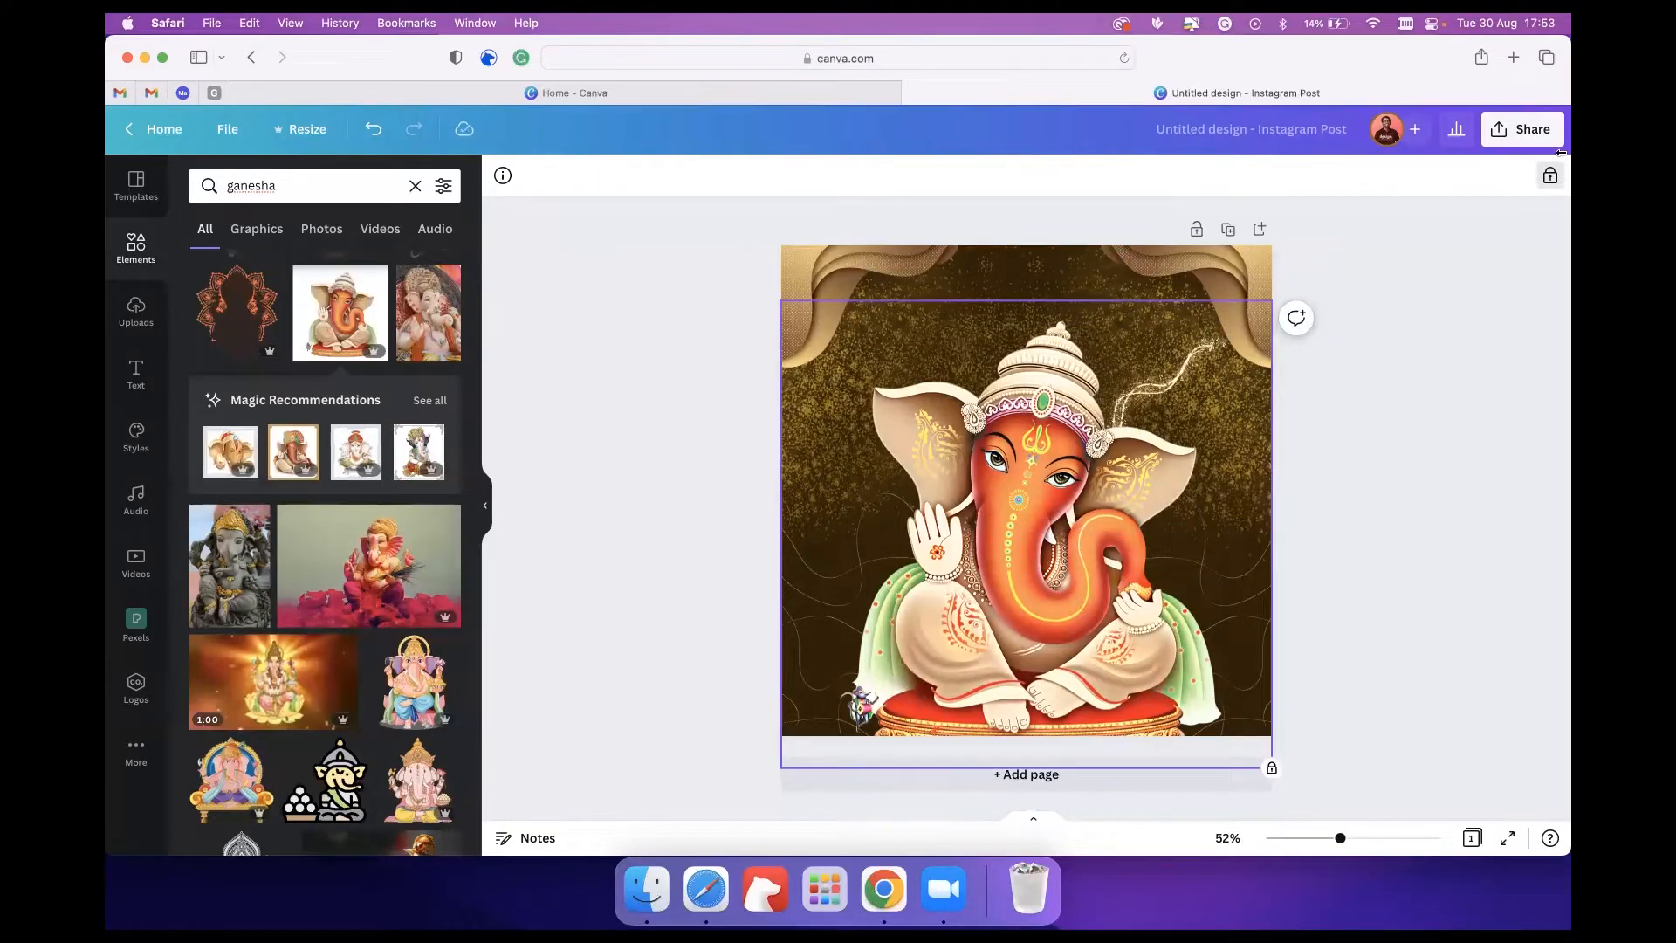
pyautogui.click(1550, 177)
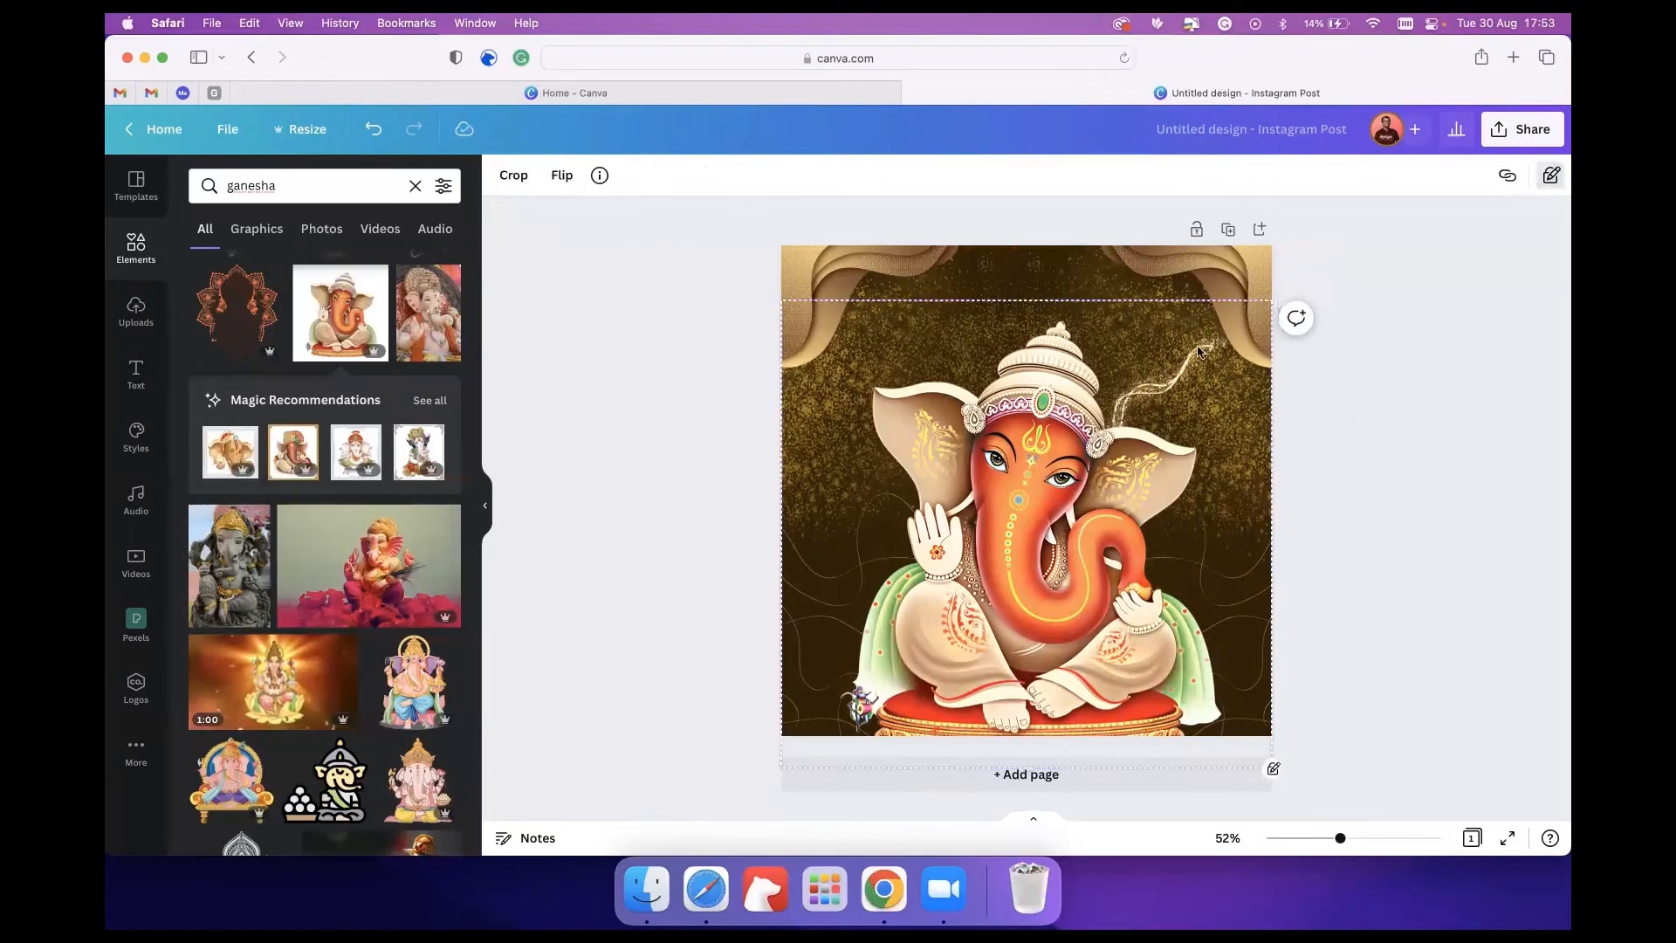
pyautogui.click(1383, 533)
pyautogui.click(1160, 625)
pyautogui.click(1509, 185)
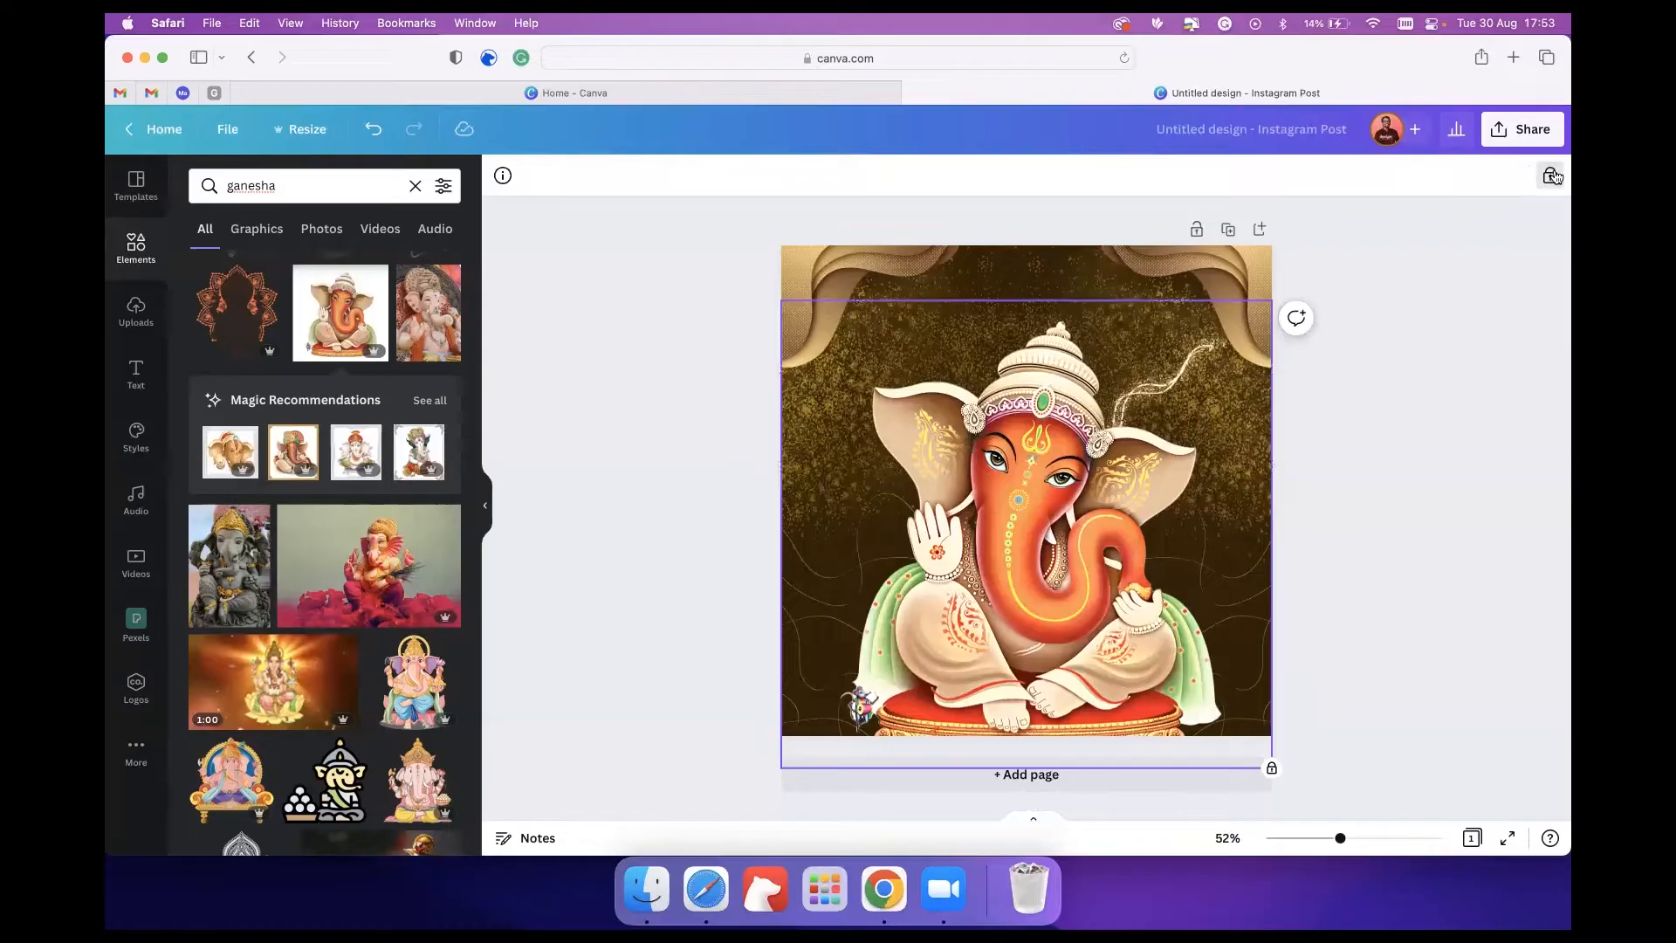
pyautogui.click(1272, 768)
# Shrink the Ganesha image proportionally so it fits within the page with space around it.
pyautogui.moveTo(1268, 302); pyautogui.dragTo(1220, 356)
pyautogui.press('super+z')
pyautogui.click(1384, 409)
pyautogui.click(1104, 297)
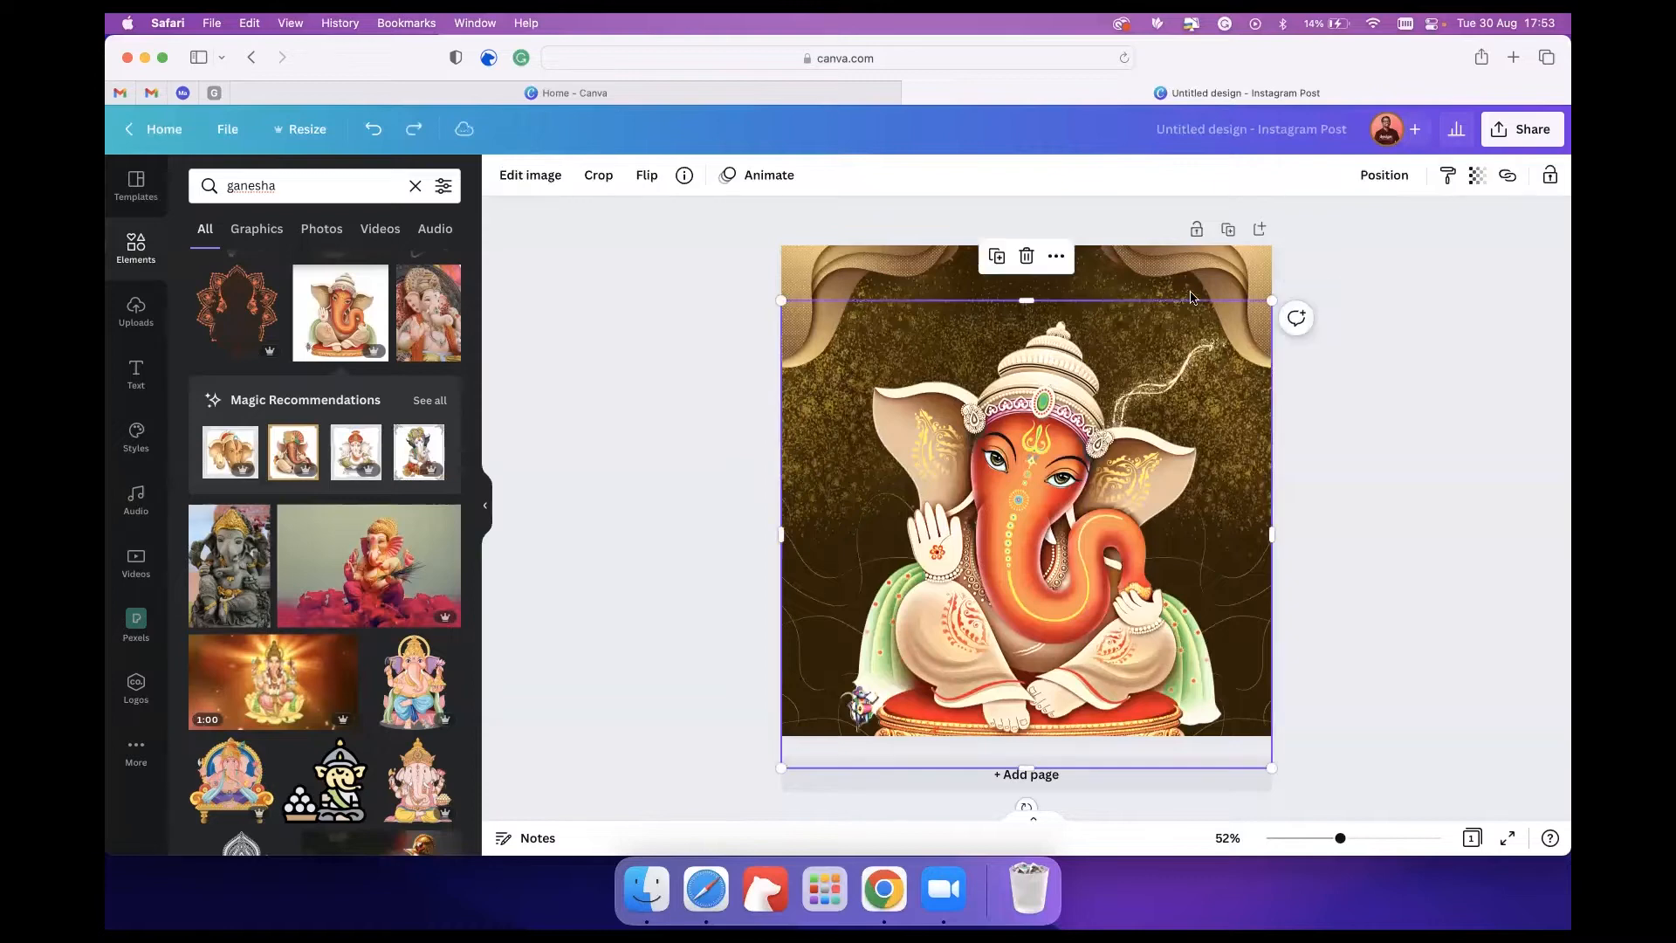
pyautogui.moveTo(1272, 300); pyautogui.dragTo(1208, 363)
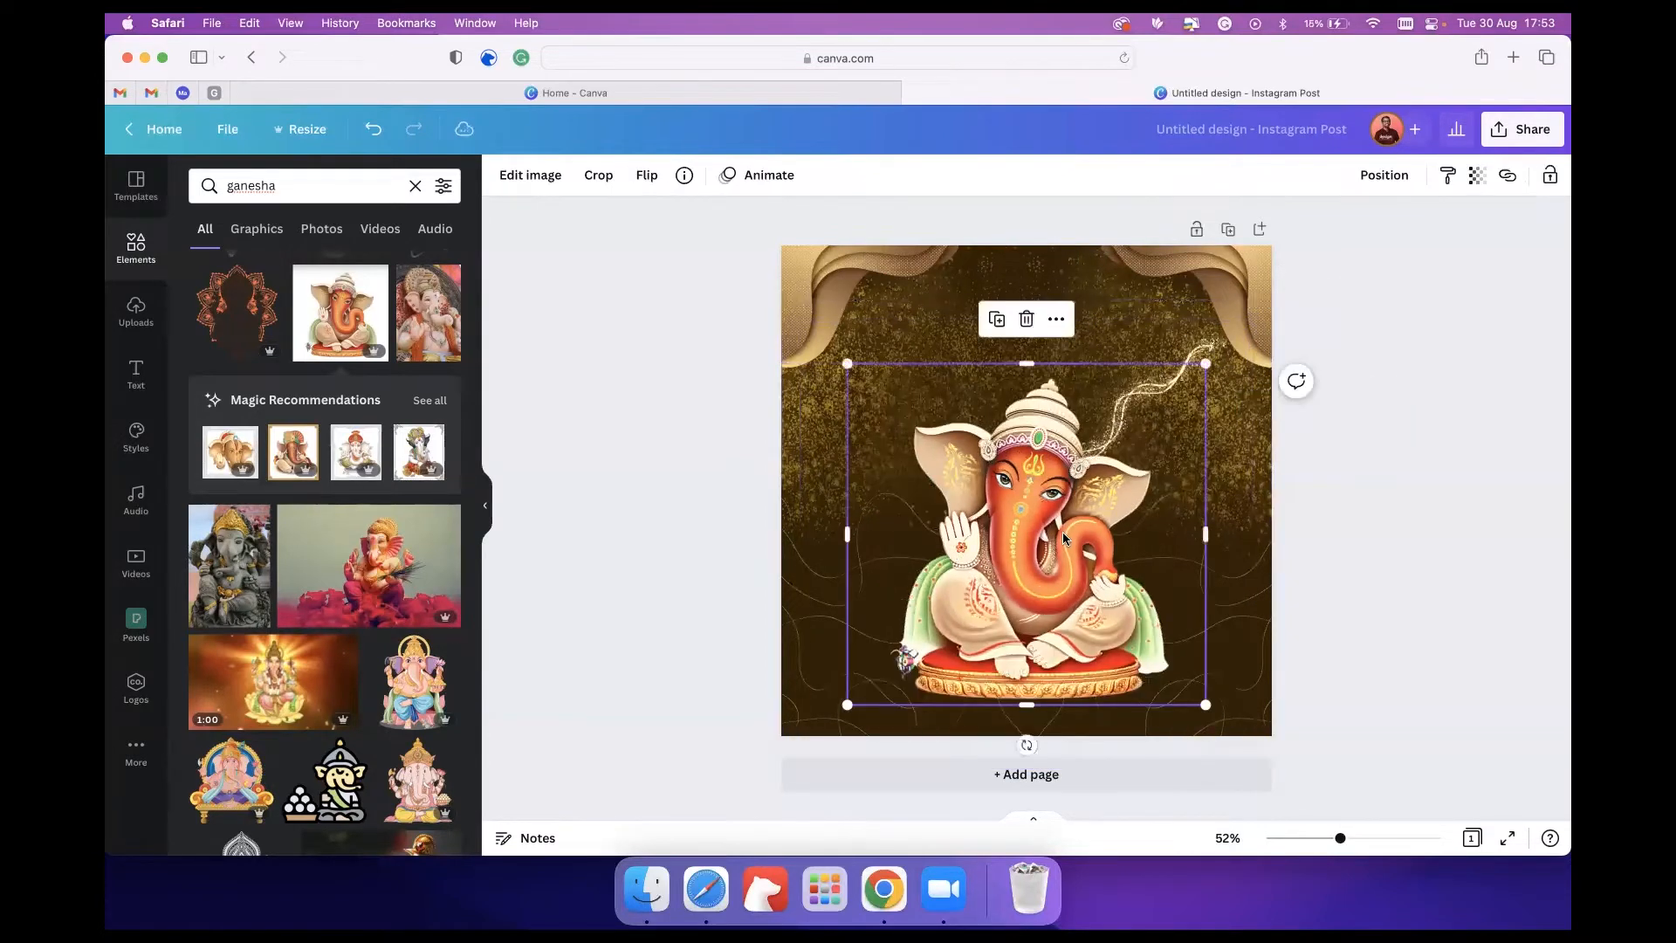
# Move the Ganesha image into the page's upper part, nudged slightly left of centre.
pyautogui.moveTo(1030, 536); pyautogui.dragTo(1026, 370)
pyautogui.hotkey('shift', 'Left')
pyautogui.hotkey('shift', 'Left')
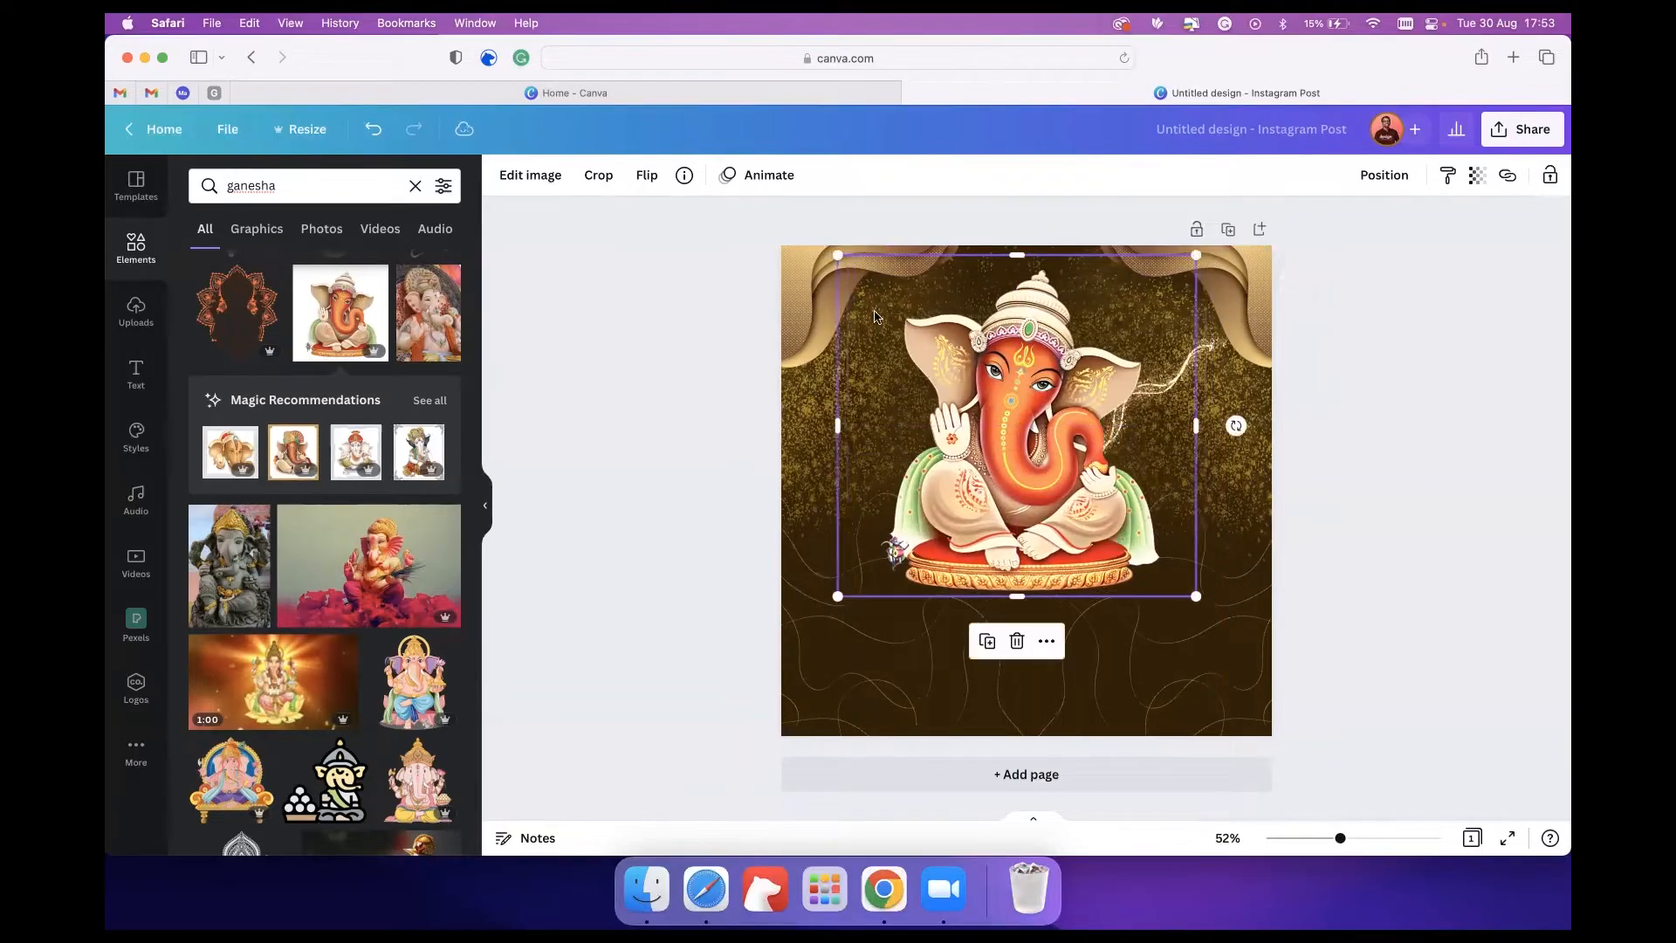
pyautogui.press('Right')
pyautogui.press('Right')
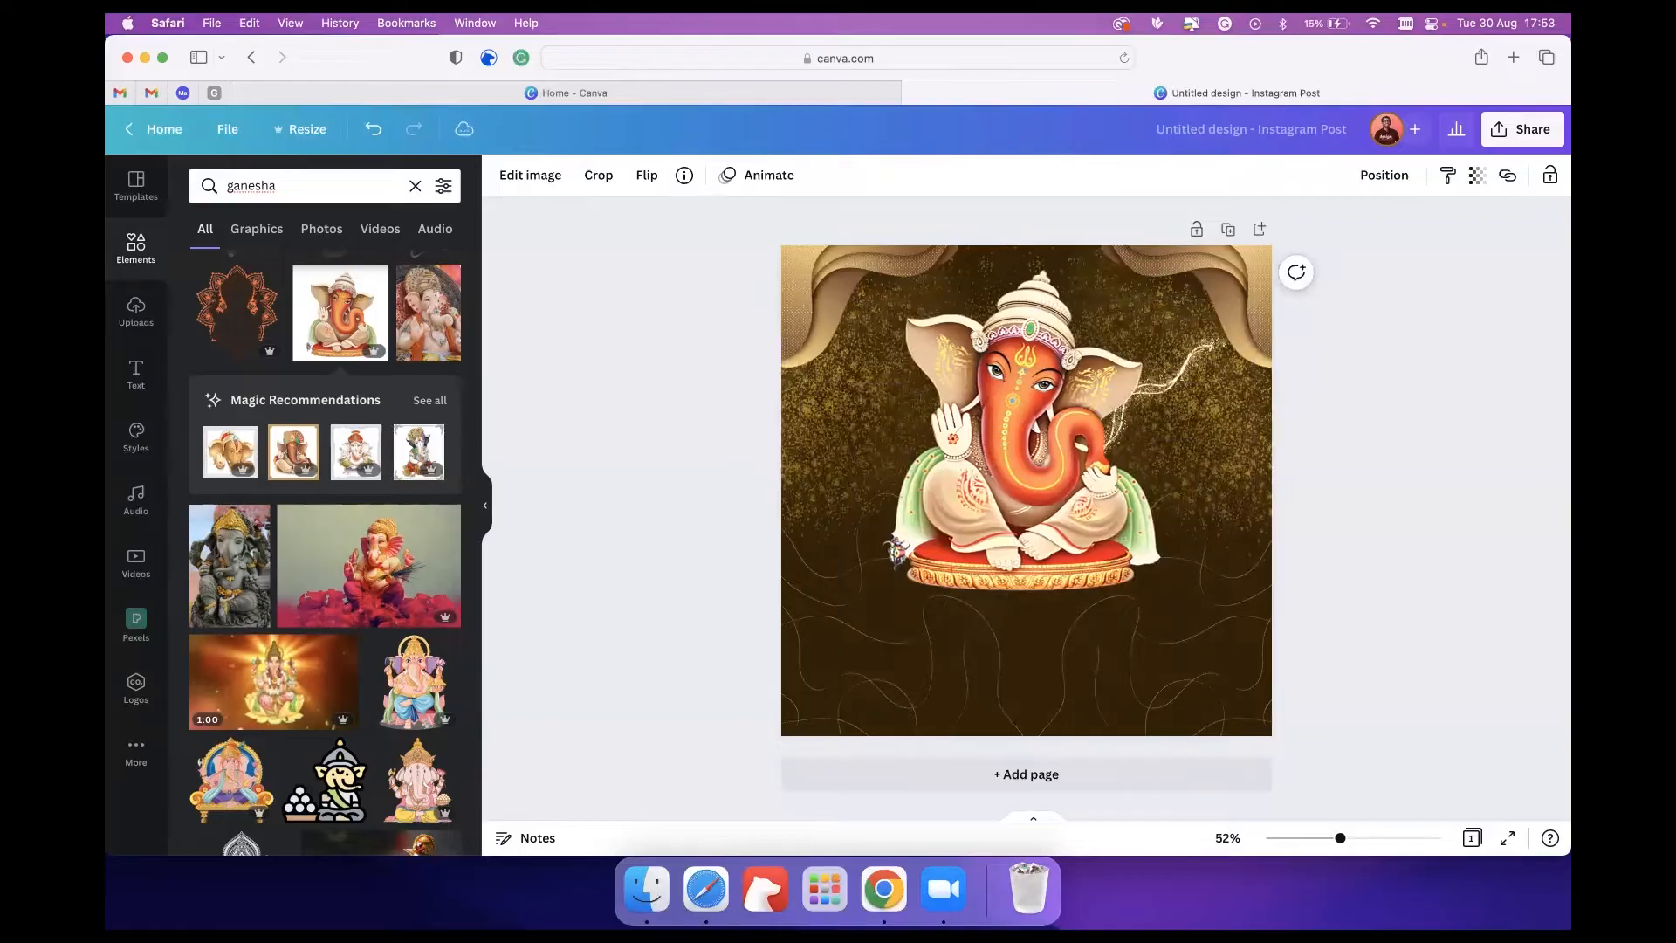
# Add a rectangle over the Ganesha's base, stretched across the full page width and down to the bottom edge.
pyautogui.press('r')
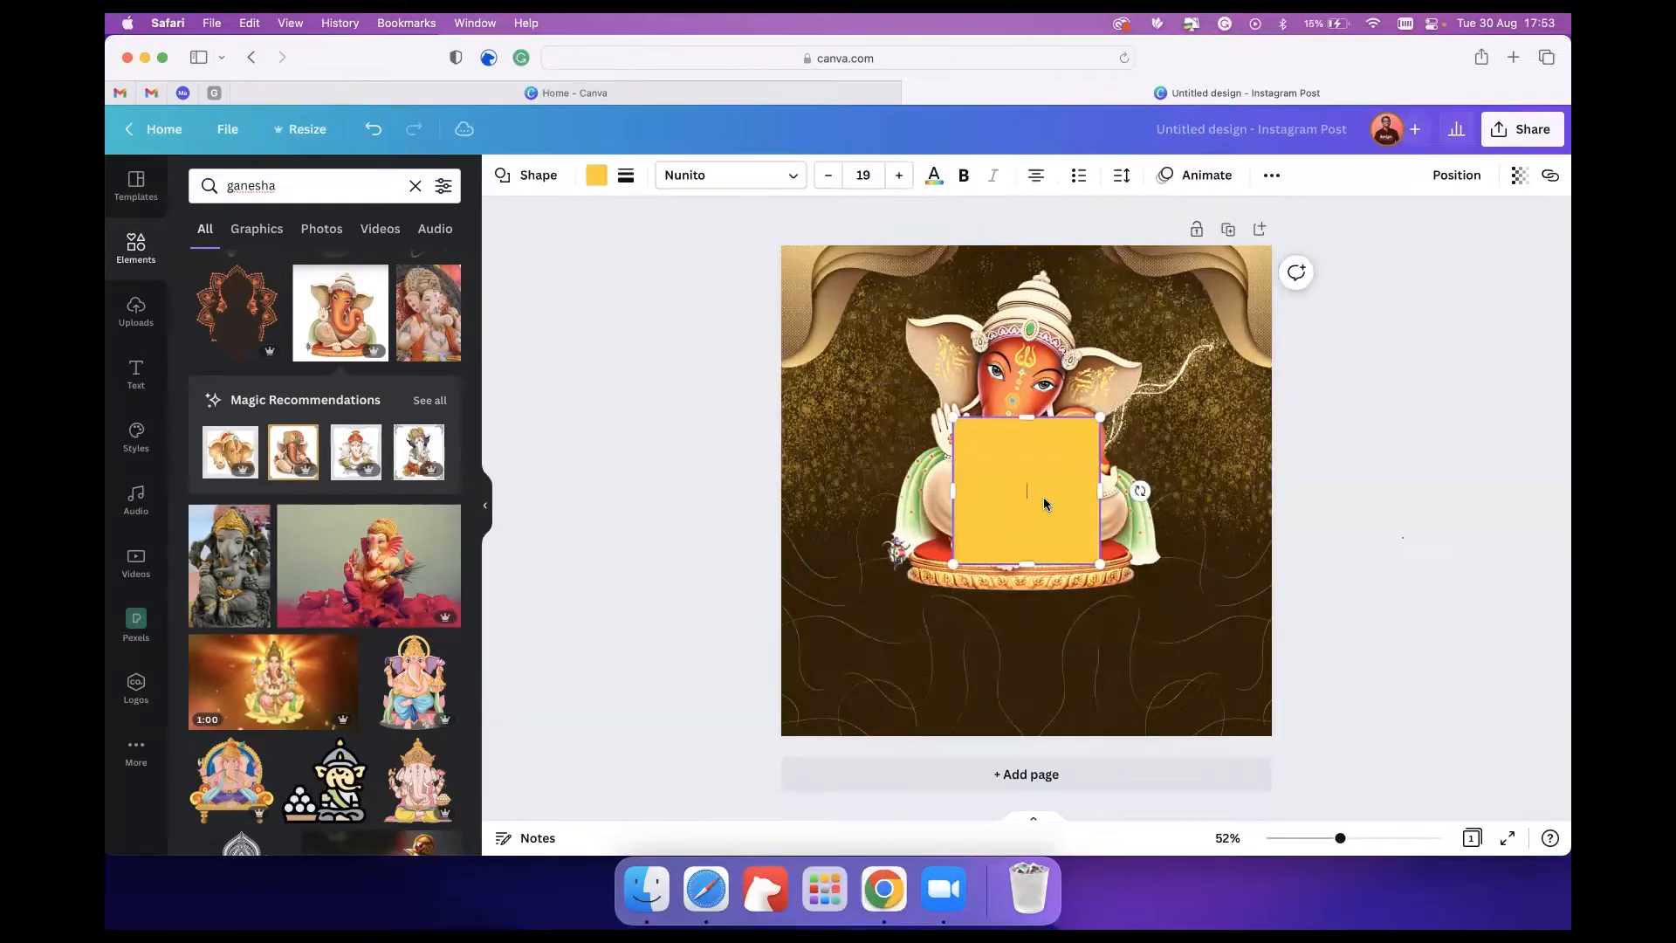
pyautogui.click(1373, 460)
pyautogui.click(1008, 481)
pyautogui.click(1018, 500)
pyautogui.moveTo(1057, 509); pyautogui.dragTo(959, 625)
pyautogui.moveTo(1169, 626); pyautogui.dragTo(1278, 650)
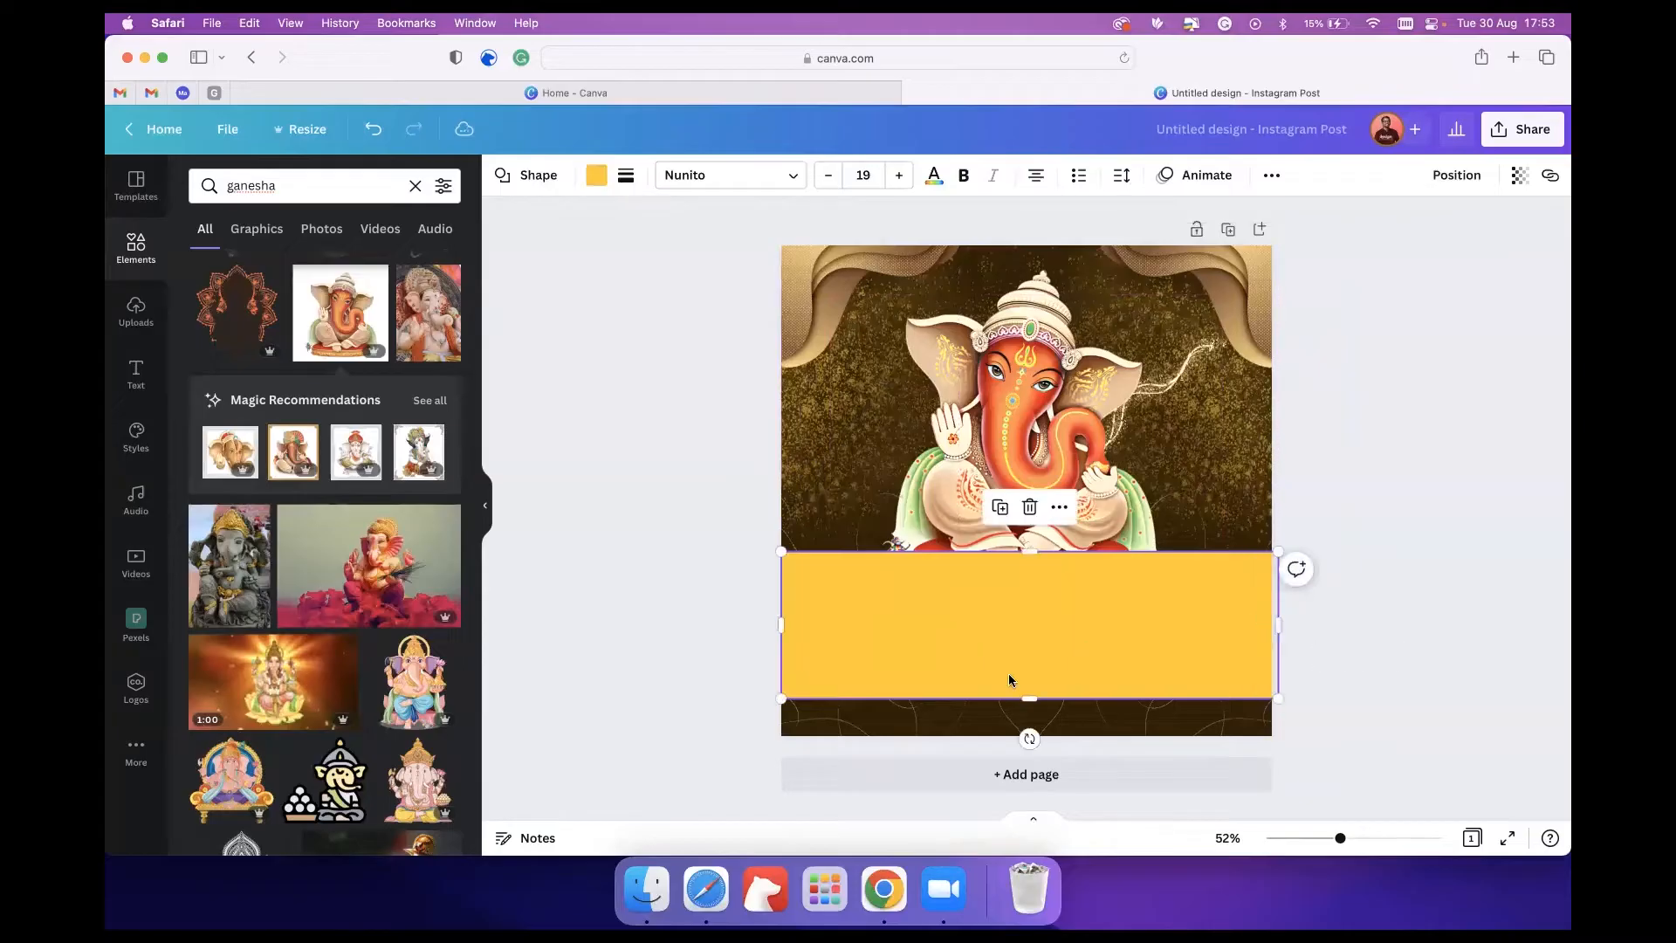
pyautogui.moveTo(1033, 698); pyautogui.dragTo(1030, 735)
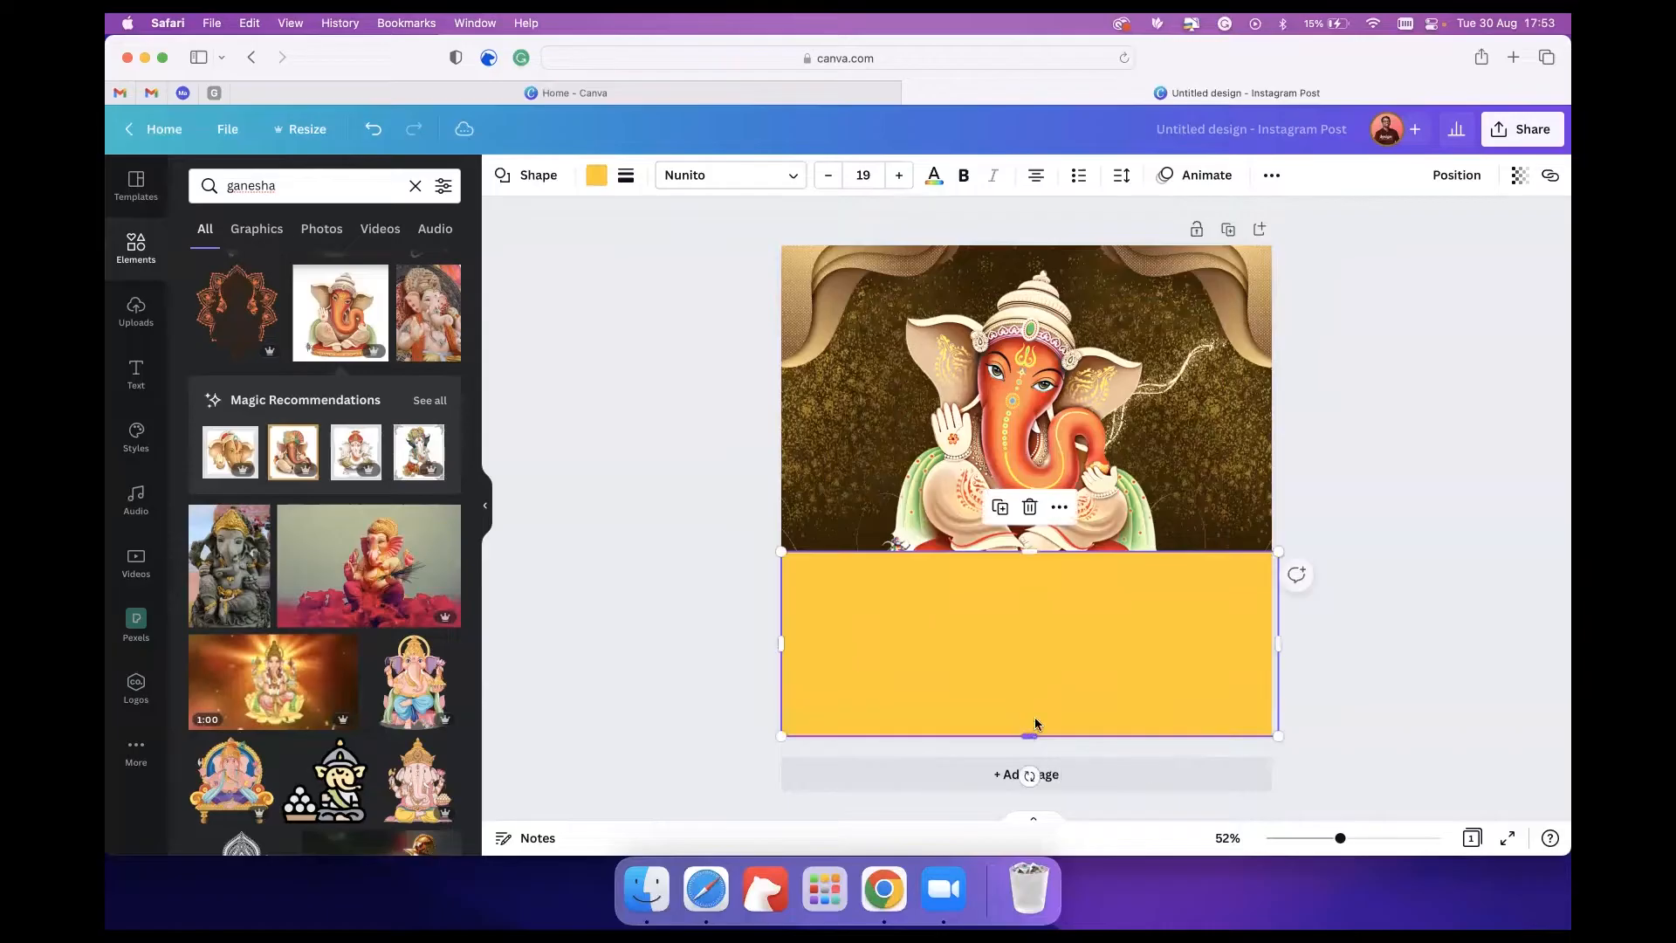
# Fill the rectangle with the document's dark brown and extend its upper edge slightly higher over the Ganesha's base.
pyautogui.click(596, 175)
pyautogui.click(357, 276)
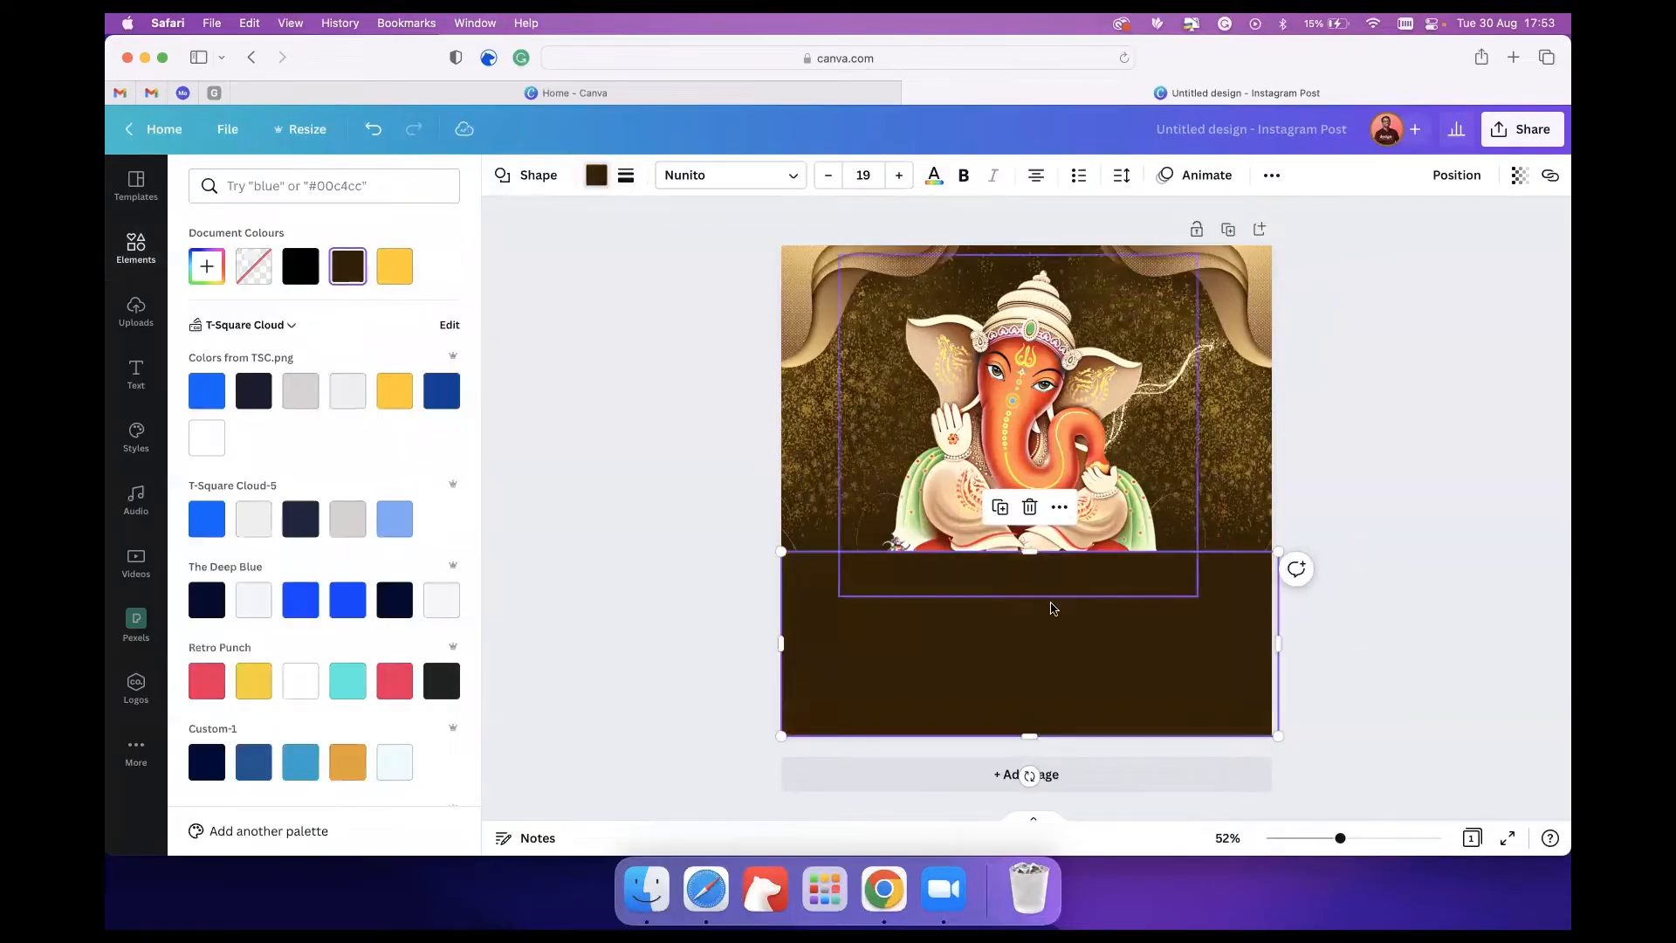
pyautogui.click(1050, 606)
pyautogui.moveTo(1028, 547); pyautogui.dragTo(1039, 534)
# Ungroup the curved line and gold dust graphics.
pyautogui.click(843, 511)
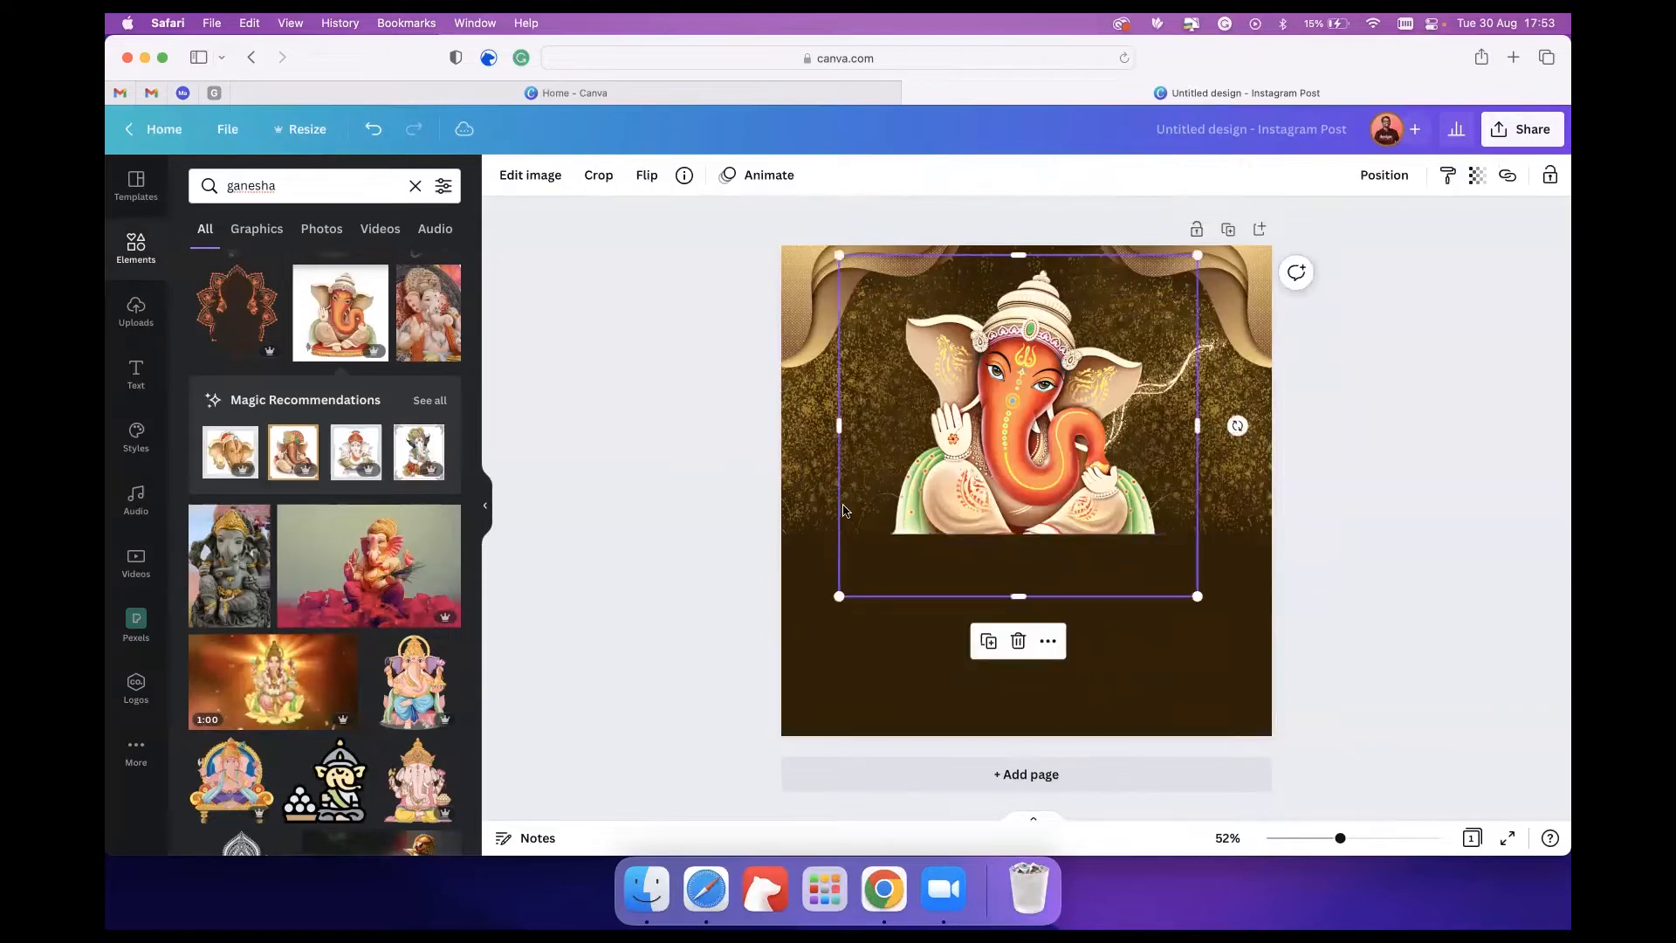
pyautogui.click(816, 528)
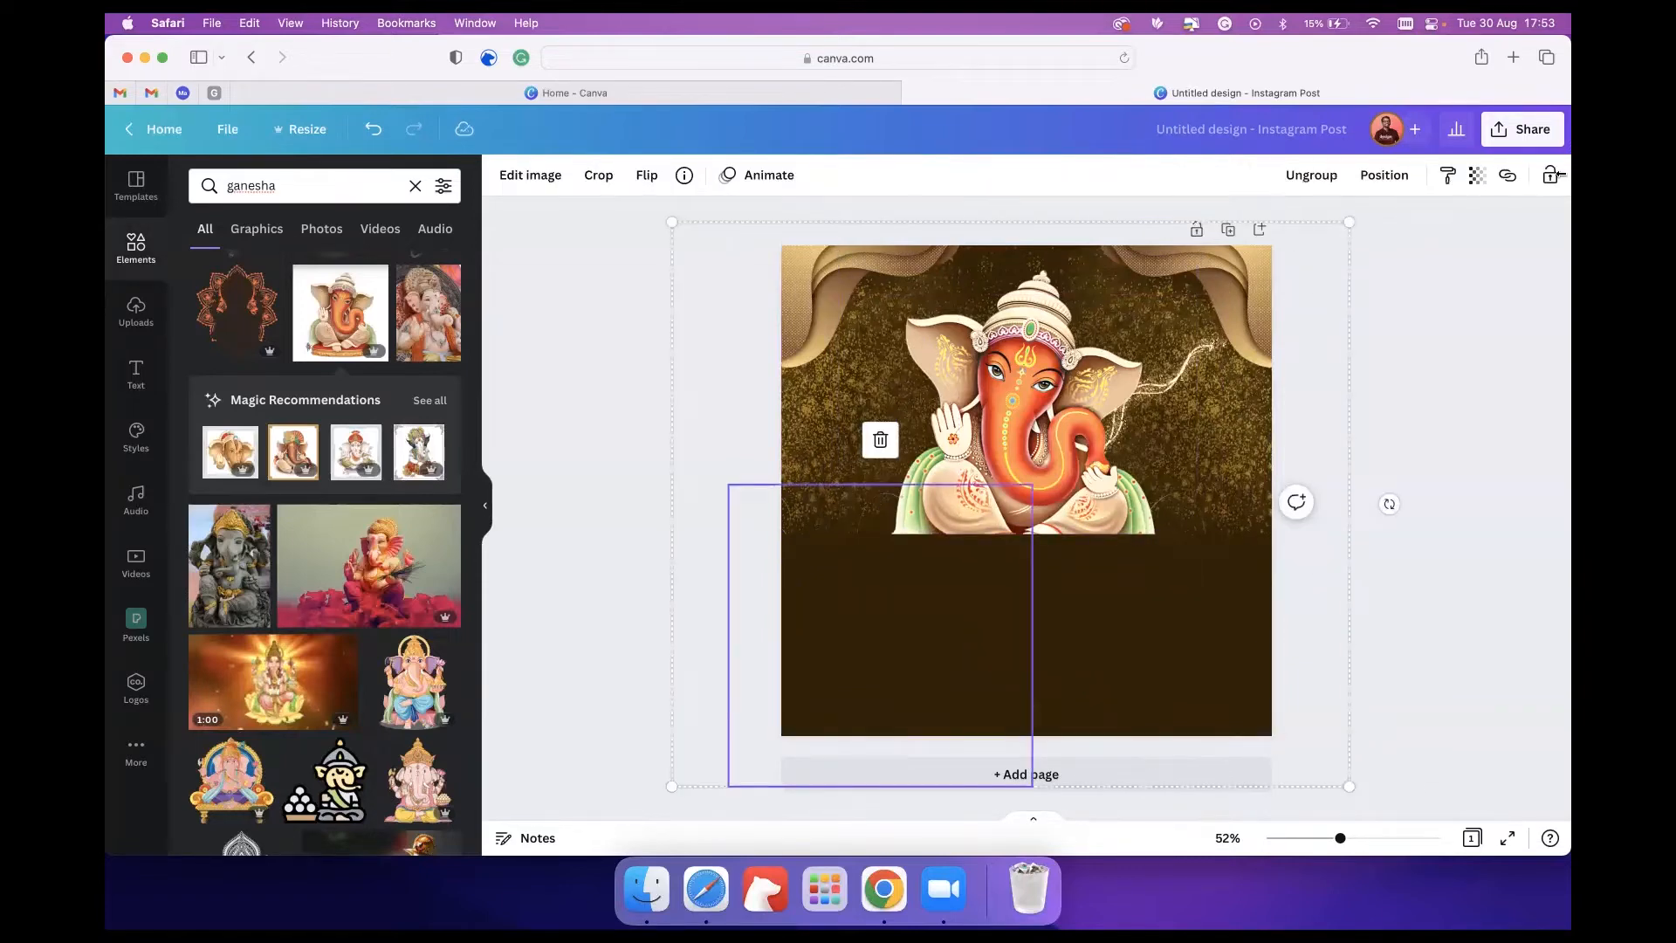
pyautogui.click(1281, 175)
pyautogui.click(1394, 286)
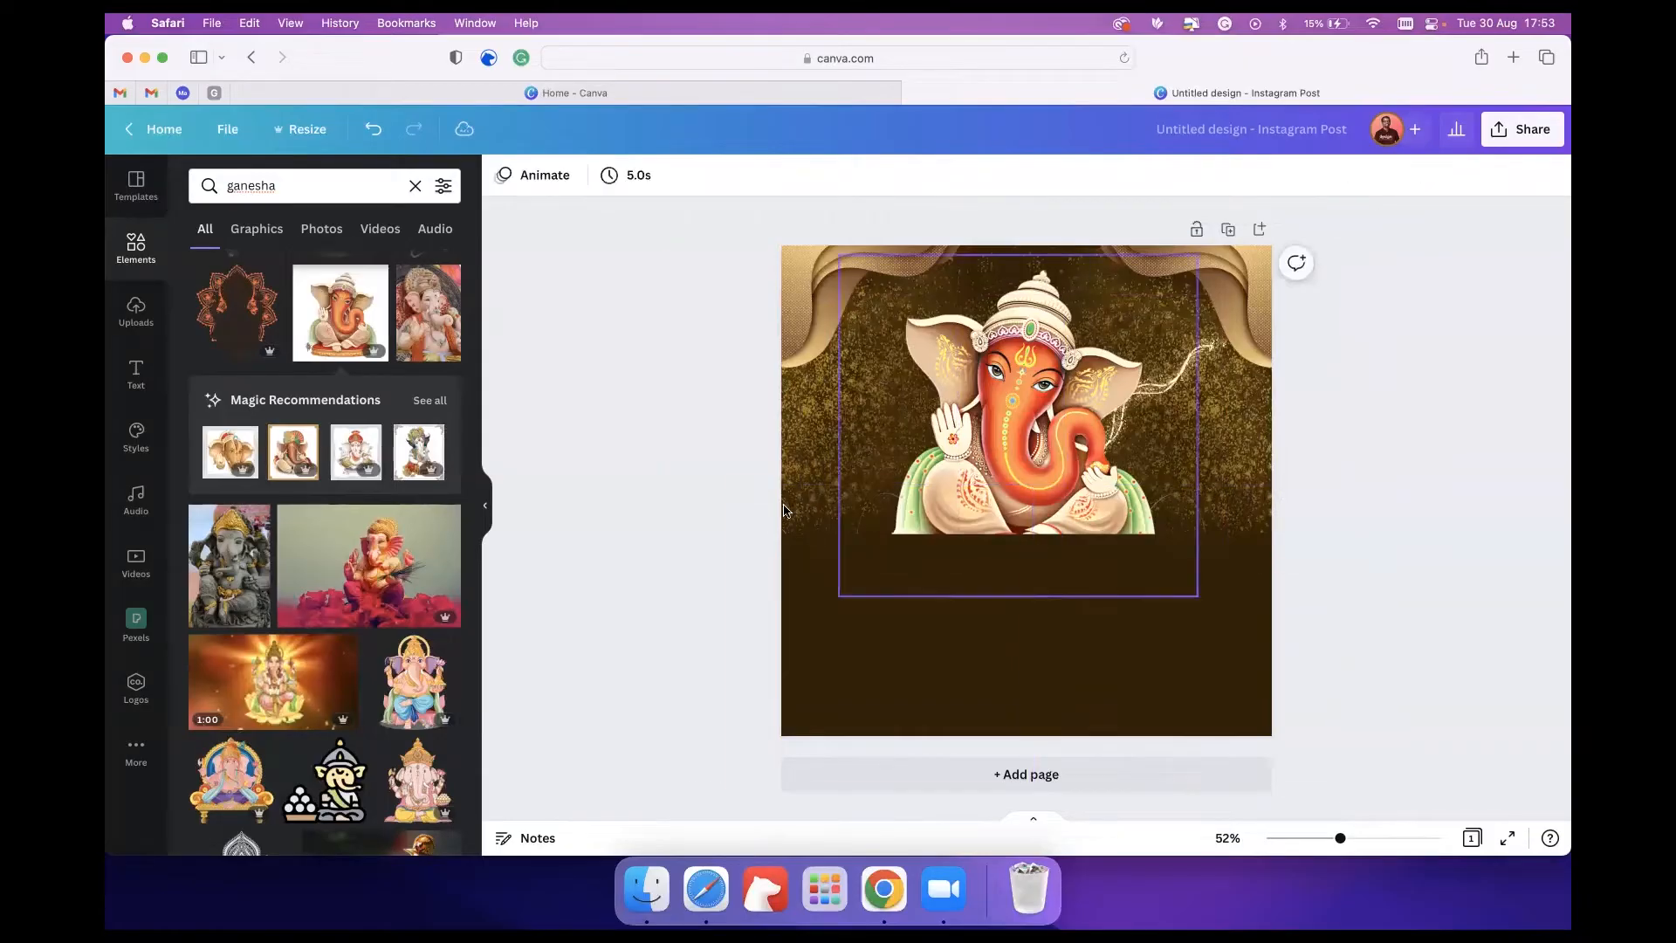
# Group the two curved-line graphics in the lower half of the page.
pyautogui.click(820, 526)
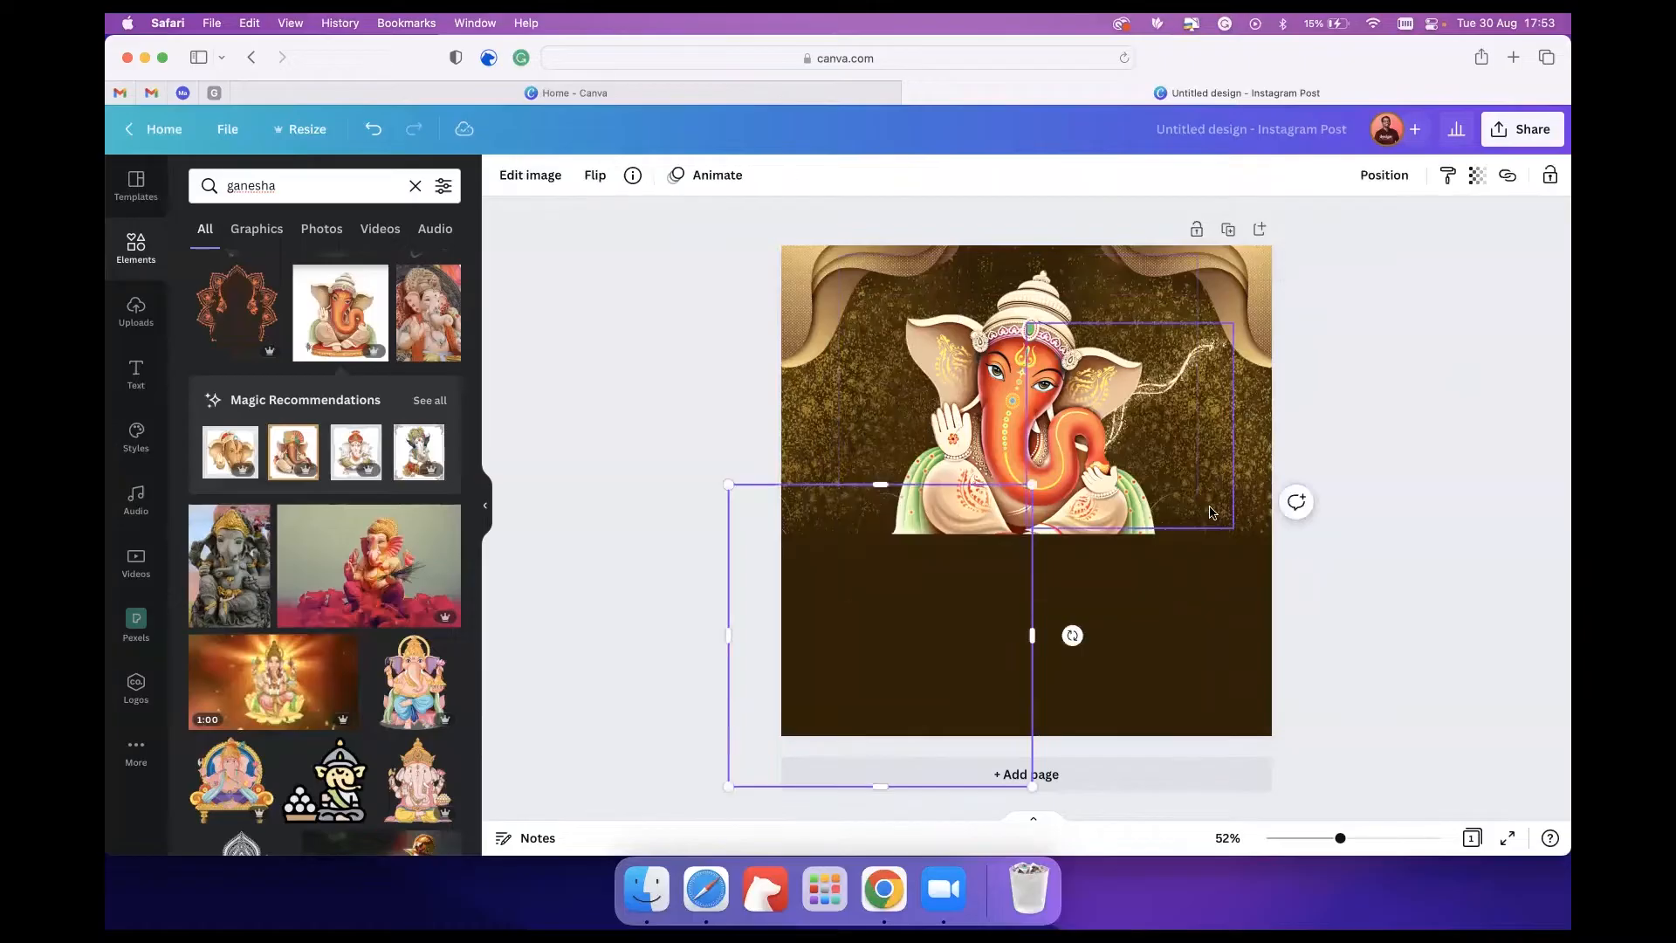
pyautogui.keyDown('shift'); pyautogui.click(1260, 535); pyautogui.keyUp('shift')
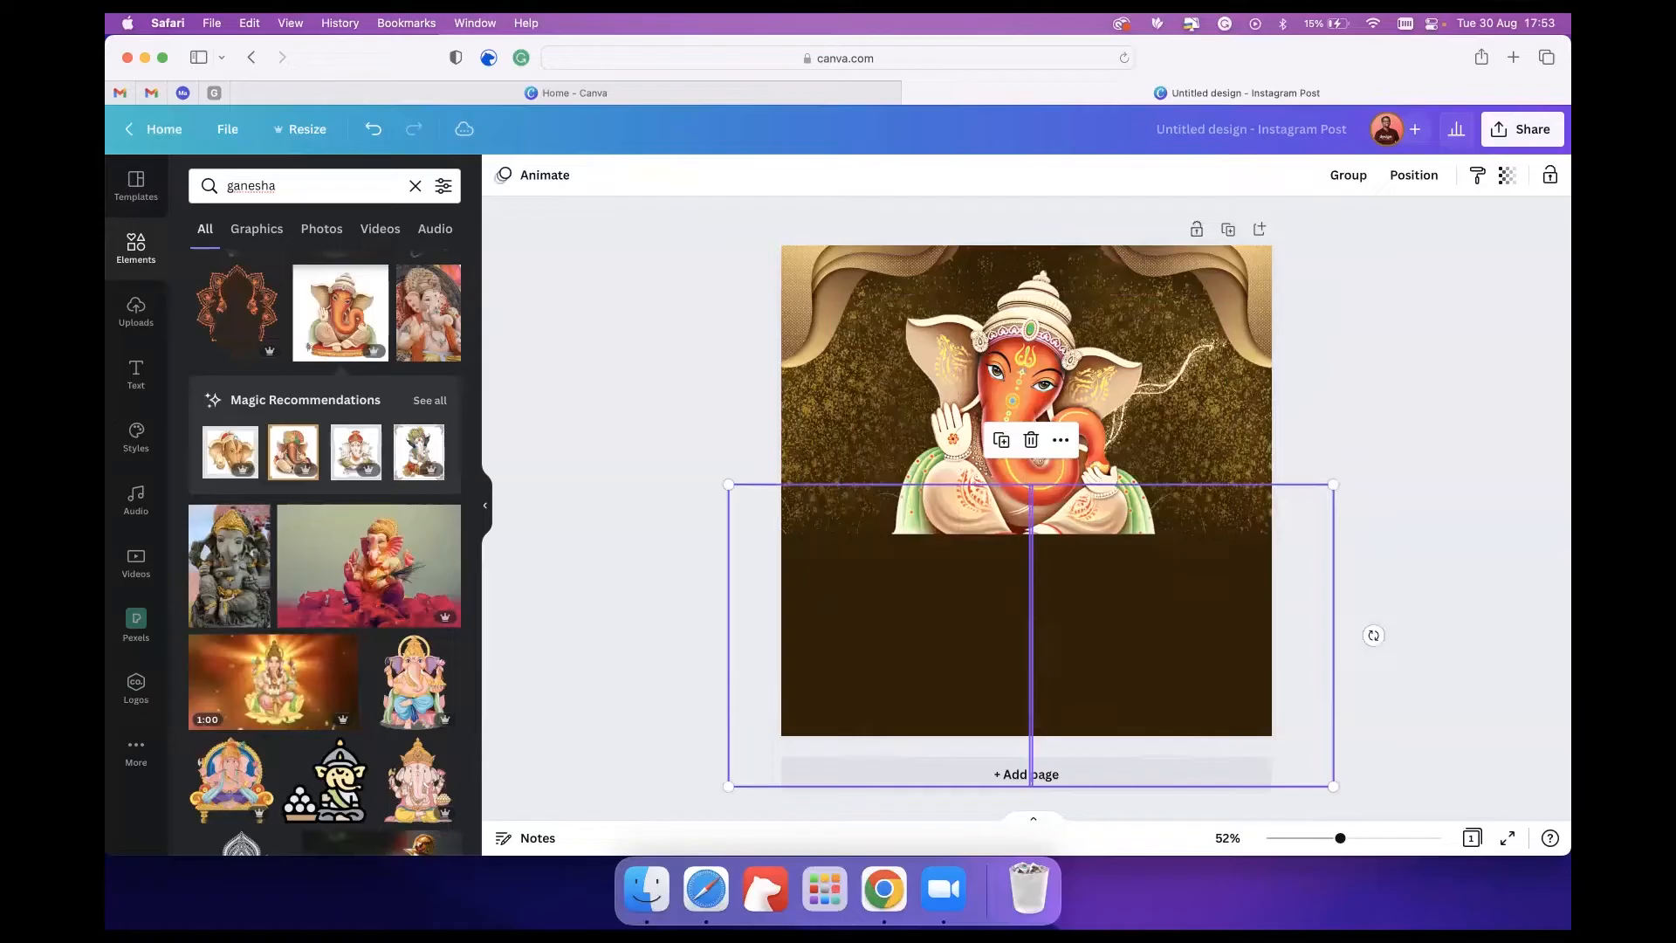
pyautogui.click(1349, 177)
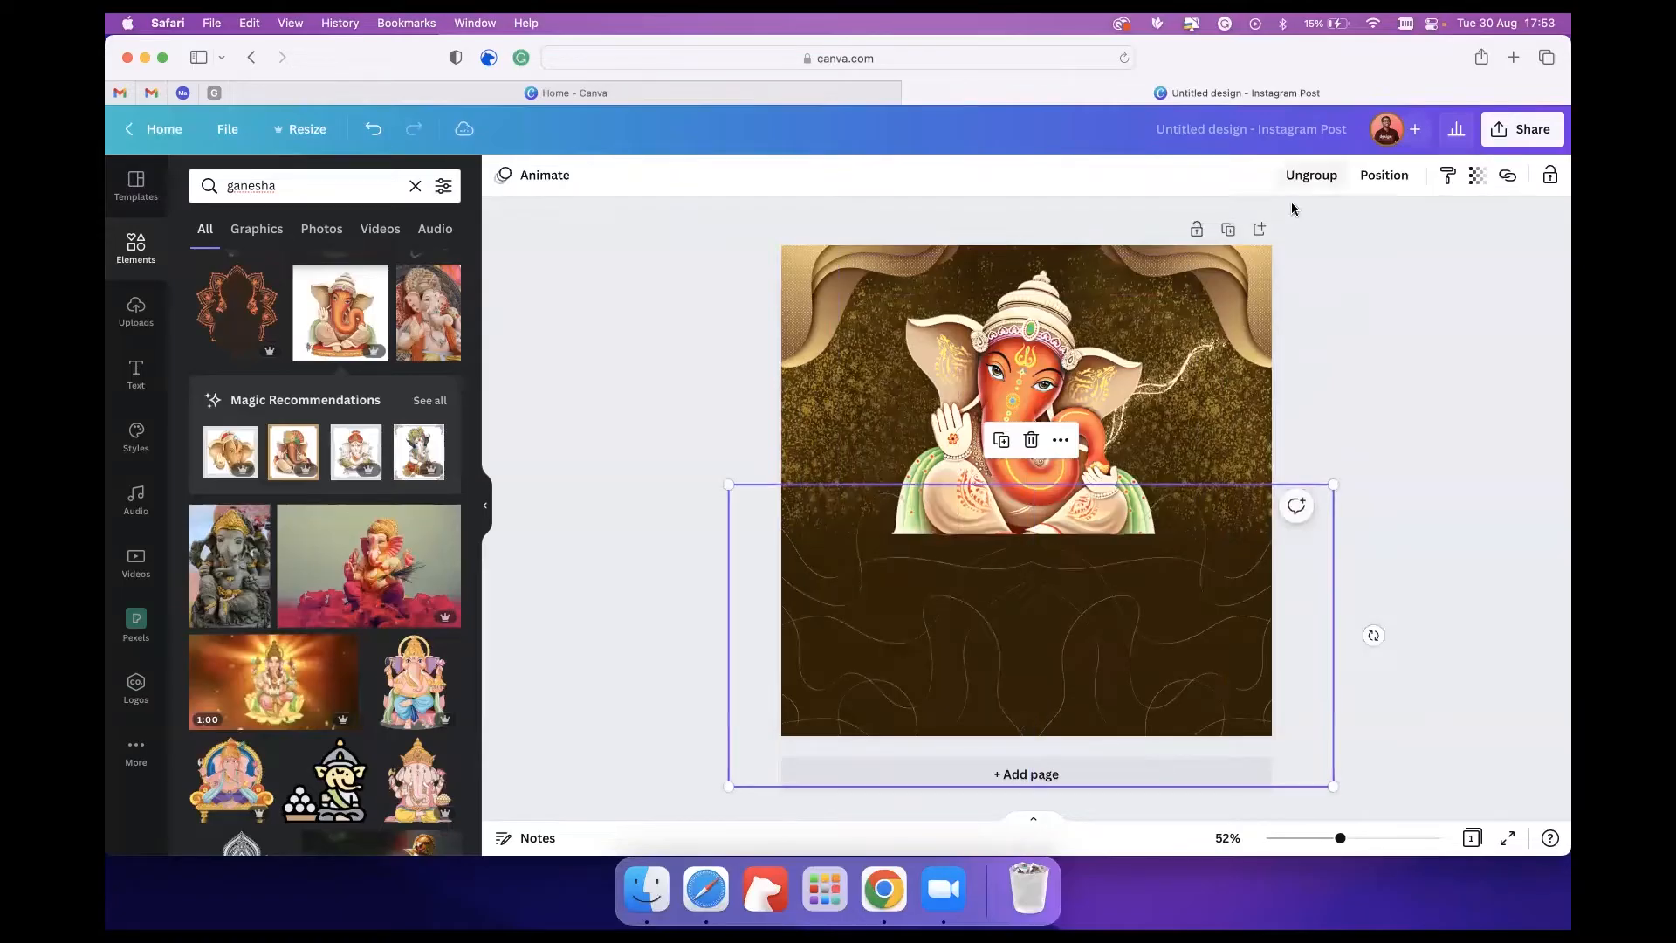
# Move the Ganesha image slightly higher on the page.
pyautogui.click(1436, 358)
pyautogui.click(1044, 466)
pyautogui.moveTo(1044, 465); pyautogui.dragTo(1045, 442)
# Shift the brown rectangle and the curved-line group down together until the Ganesha's red seat is uncovered.
pyautogui.click(1098, 637)
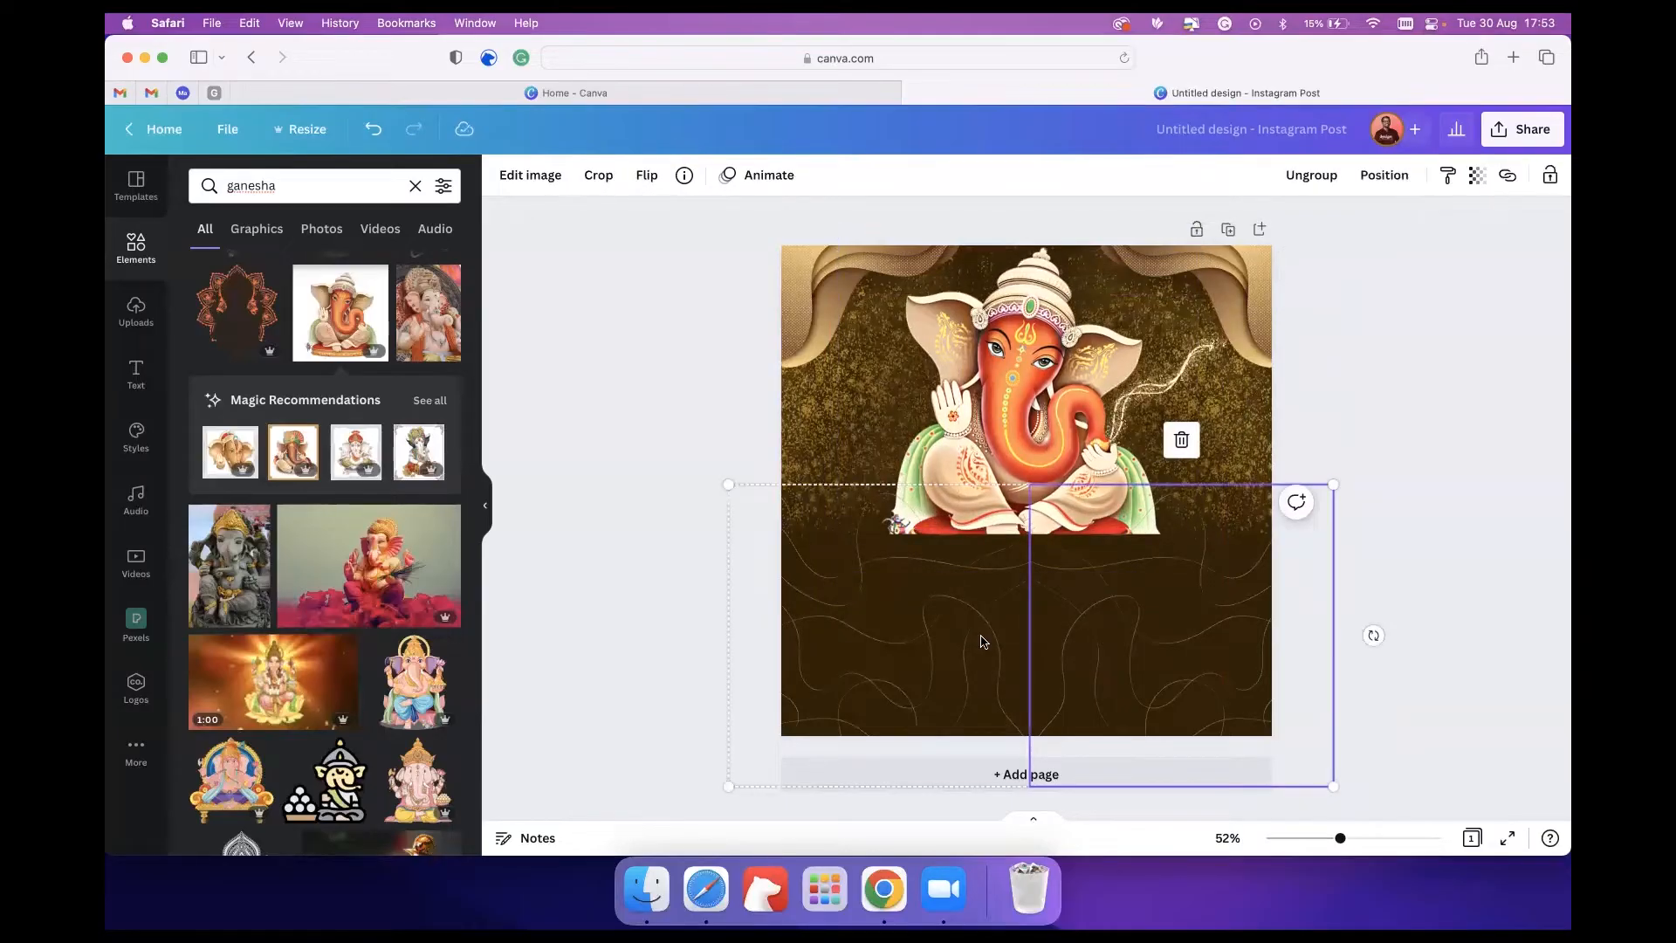
pyautogui.moveTo(1414, 618); pyautogui.dragTo(1173, 772)
pyautogui.hotkey('shift', 'Down')
pyautogui.hotkey('shift', 'Down')
pyautogui.hotkey('shift', 'Down')
pyautogui.hotkey('shift', 'Down')
pyautogui.hotkey('shift', 'Down')
pyautogui.hotkey('shift', 'Down')
pyautogui.hotkey('shift', 'Down')
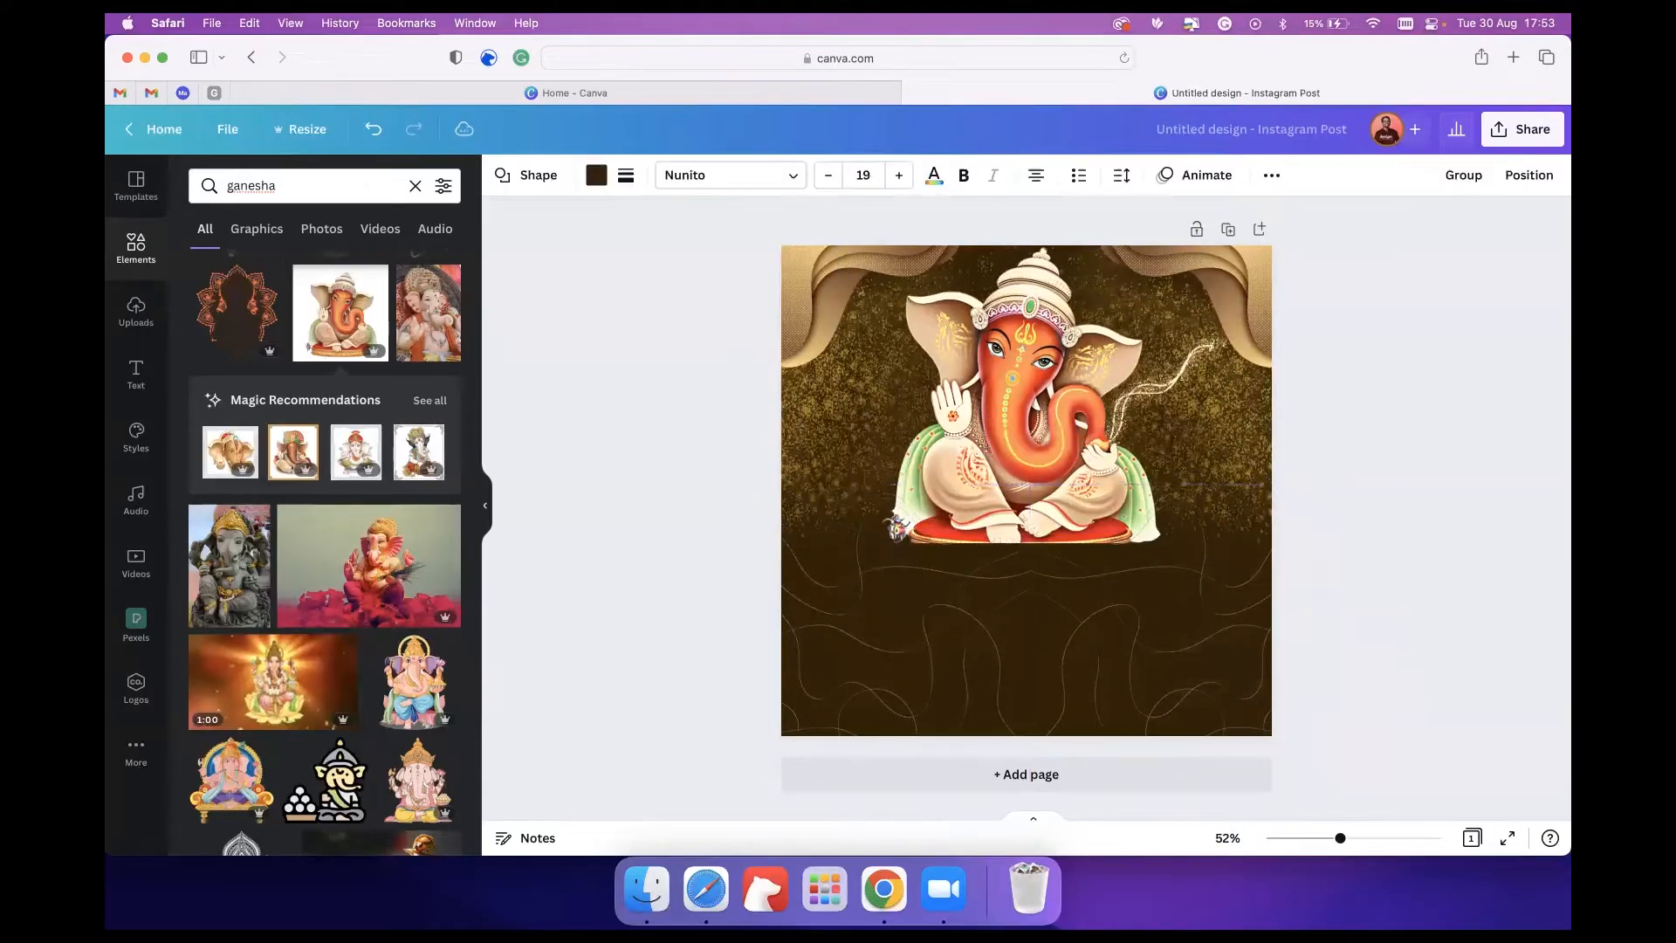
pyautogui.hotkey('shift', 'Up')
pyautogui.hotkey('shift', 'Up')
pyautogui.hotkey('shift', 'Up')
pyautogui.hotkey('shift', 'Up')
pyautogui.hotkey('shift', 'Up')
pyautogui.hotkey('shift', 'Up')
pyautogui.hotkey('shift', 'Up')
pyautogui.hotkey('shift', 'Up')
pyautogui.hotkey('shift', 'Down')
pyautogui.hotkey('shift', 'Down')
pyautogui.hotkey('shift', 'Down')
pyautogui.hotkey('shift', 'Down')
pyautogui.hotkey('shift', 'Down')
pyautogui.hotkey('shift', 'Down')
# Shrink the Ganesha image, reposition it centrally above the curved lines, and delete the gold swirl graphic beside it.
pyautogui.click(955, 494)
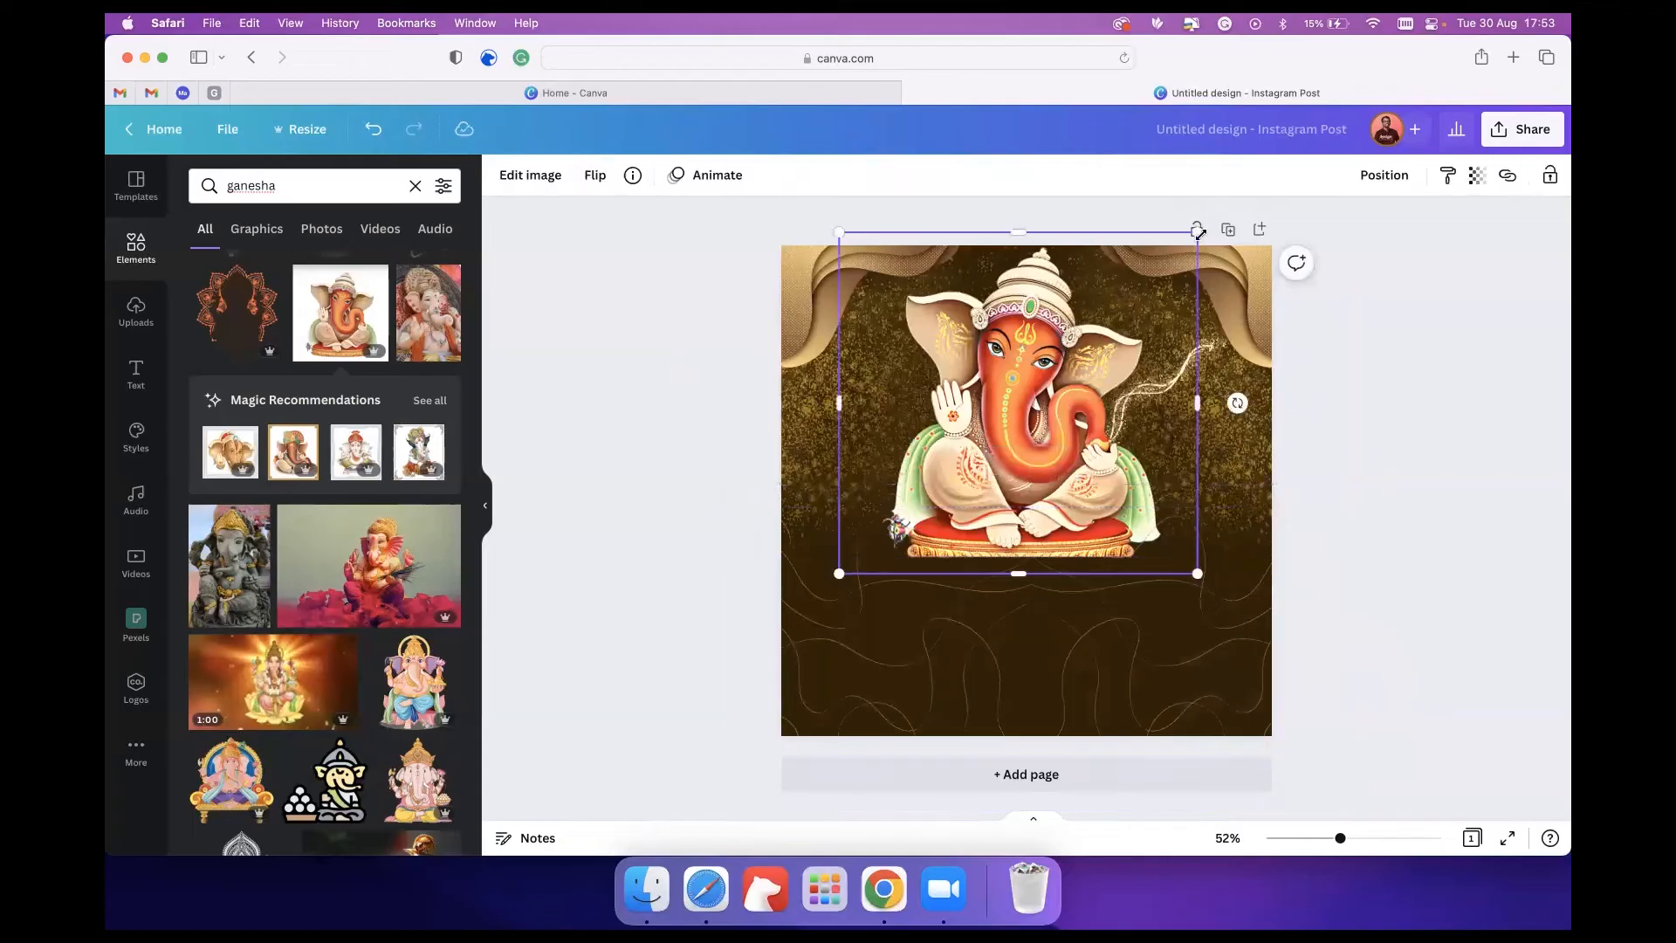
pyautogui.moveTo(1196, 232); pyautogui.dragTo(1155, 290)
pyautogui.click(1288, 331)
pyautogui.click(1043, 422)
pyautogui.moveTo(1042, 444); pyautogui.dragTo(1047, 480)
pyautogui.click(1182, 366)
pyautogui.press('Delete')
# Add a text box reading JAI, enlarged to font size 70.3.
pyautogui.press('t')
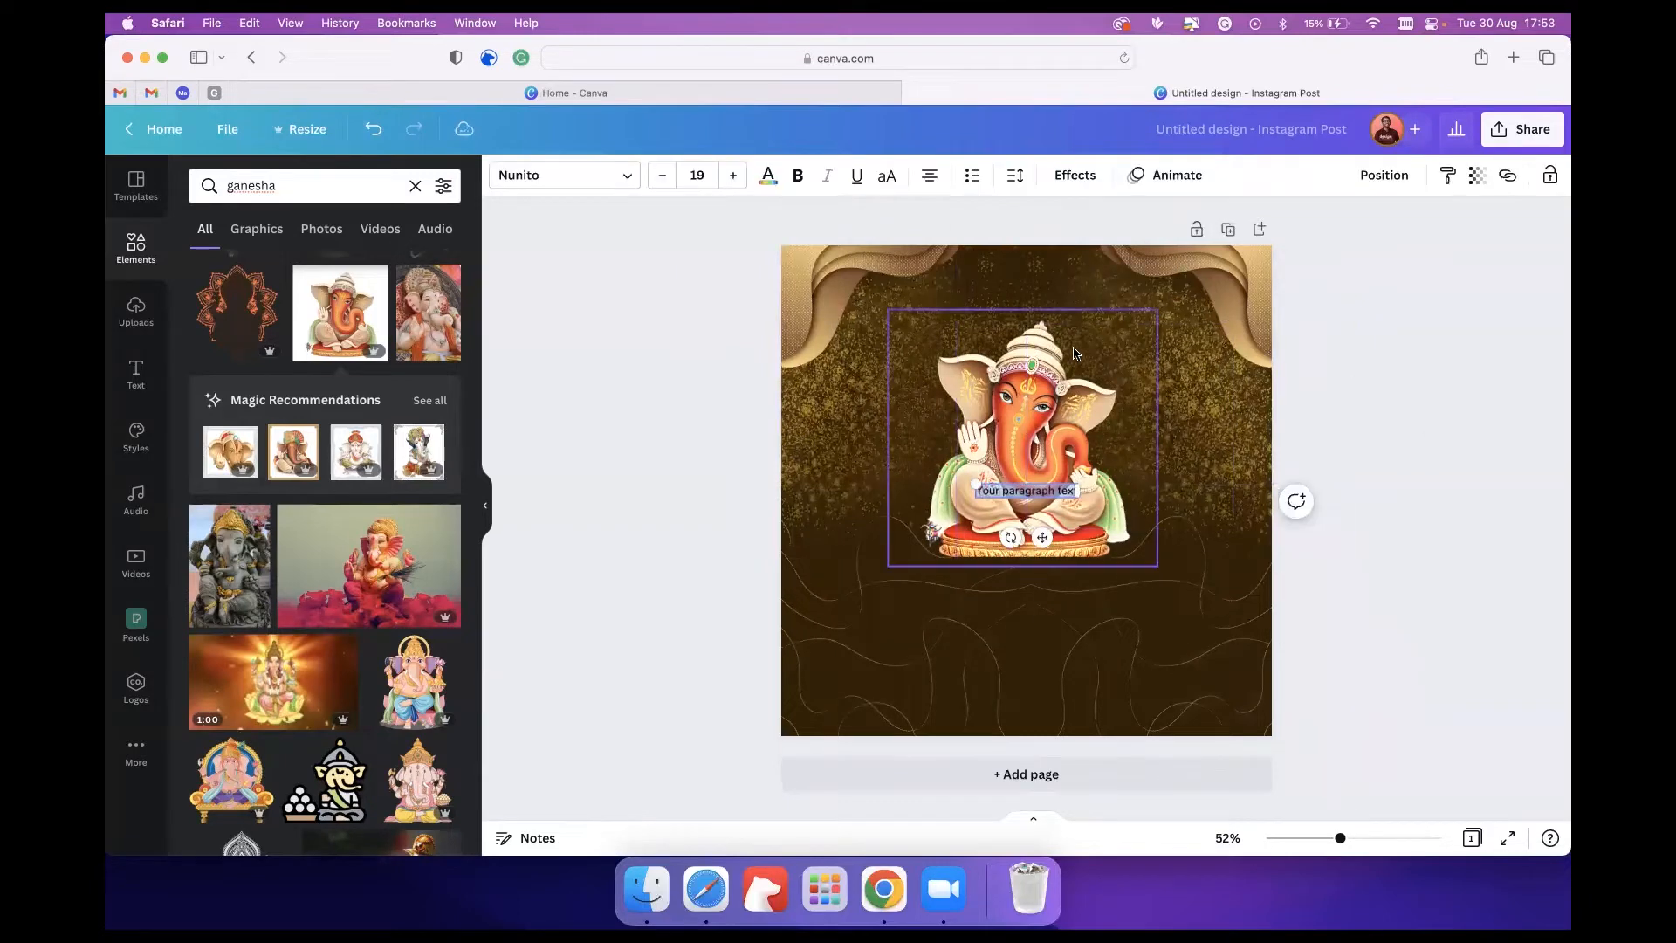
pyautogui.write('GANAPATI')
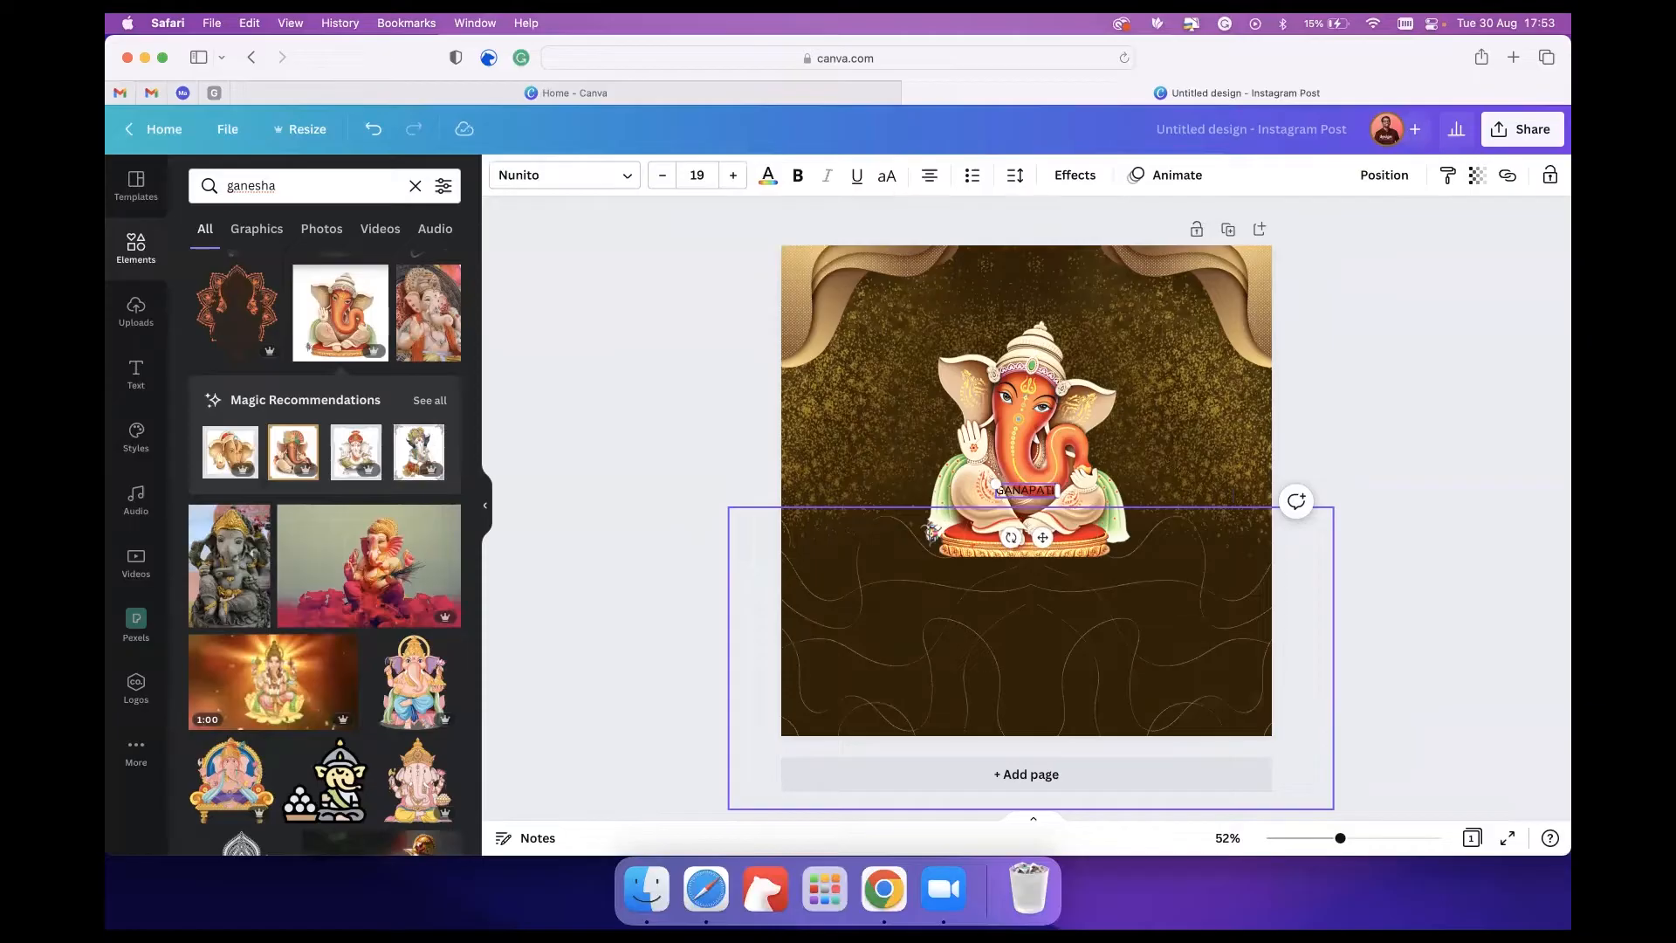
pyautogui.moveTo(993, 482); pyautogui.dragTo(830, 447)
pyautogui.click(931, 465)
pyautogui.press('super+a')
pyautogui.write('JAI')
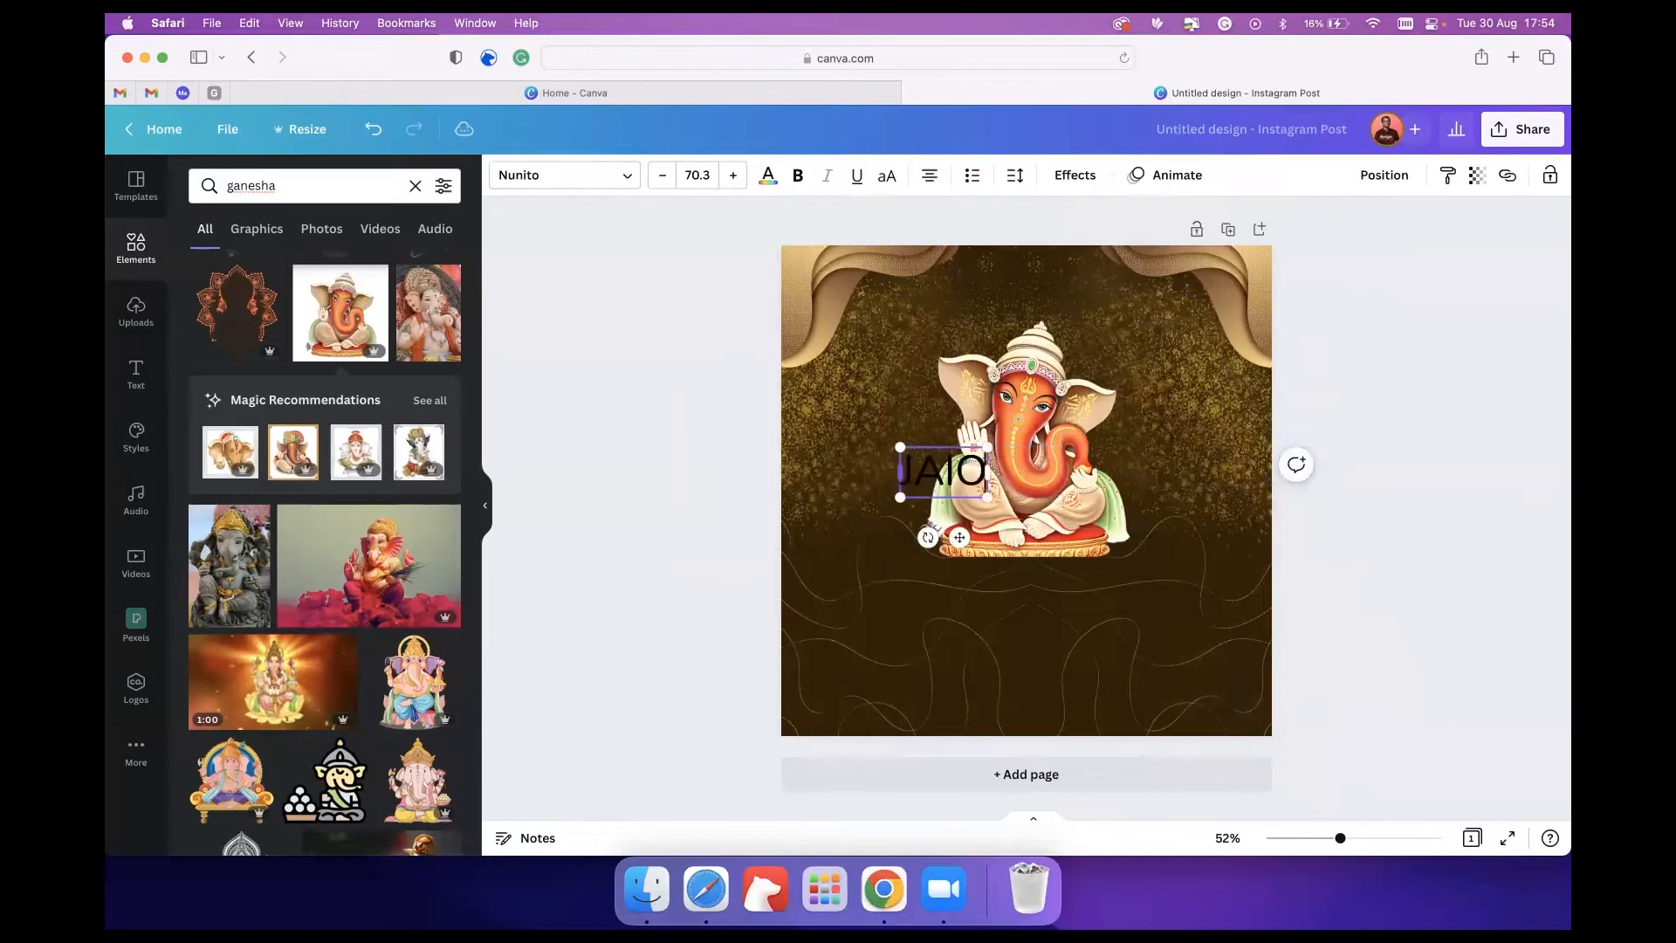
# Move the JAI text above the Ganesha's head and reduce it to font size 34.3.
pyautogui.click(1304, 345)
pyautogui.click(943, 471)
pyautogui.moveTo(944, 471); pyautogui.dragTo(1059, 274)
pyautogui.click(1328, 355)
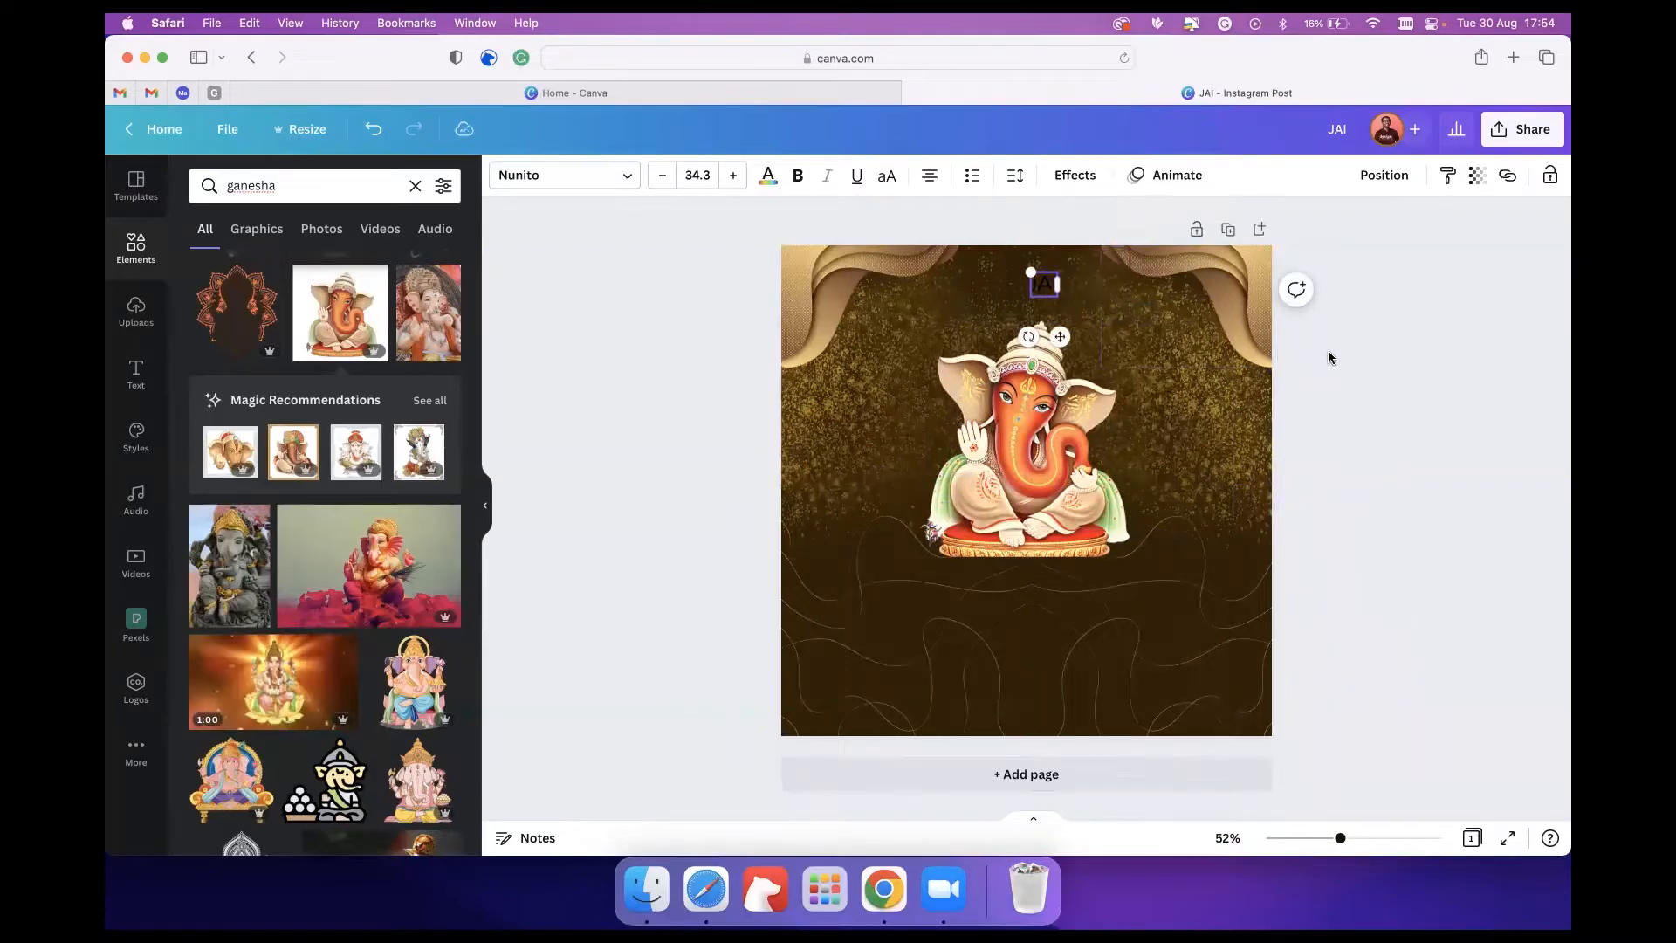
# Set the JAI text in the Alatsi font and colour it the golden yellow from the TSC.png brand colours.
pyautogui.click(515, 179)
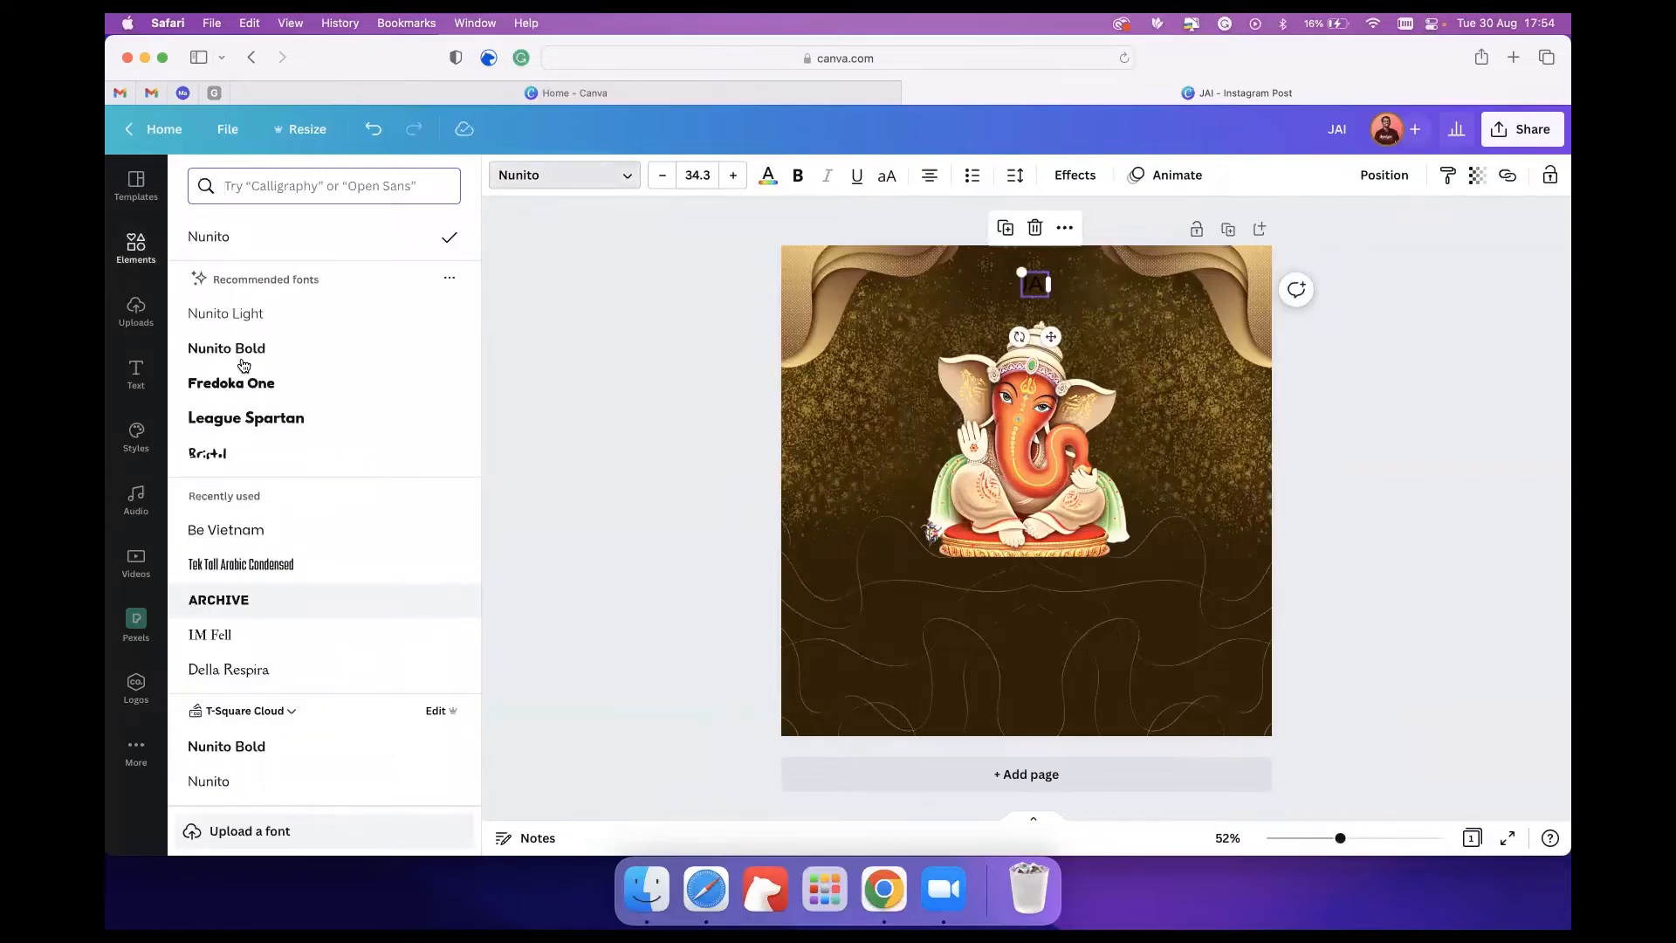
pyautogui.scroll(-15, 296, 462)
pyautogui.scroll(-10, 300, 463)
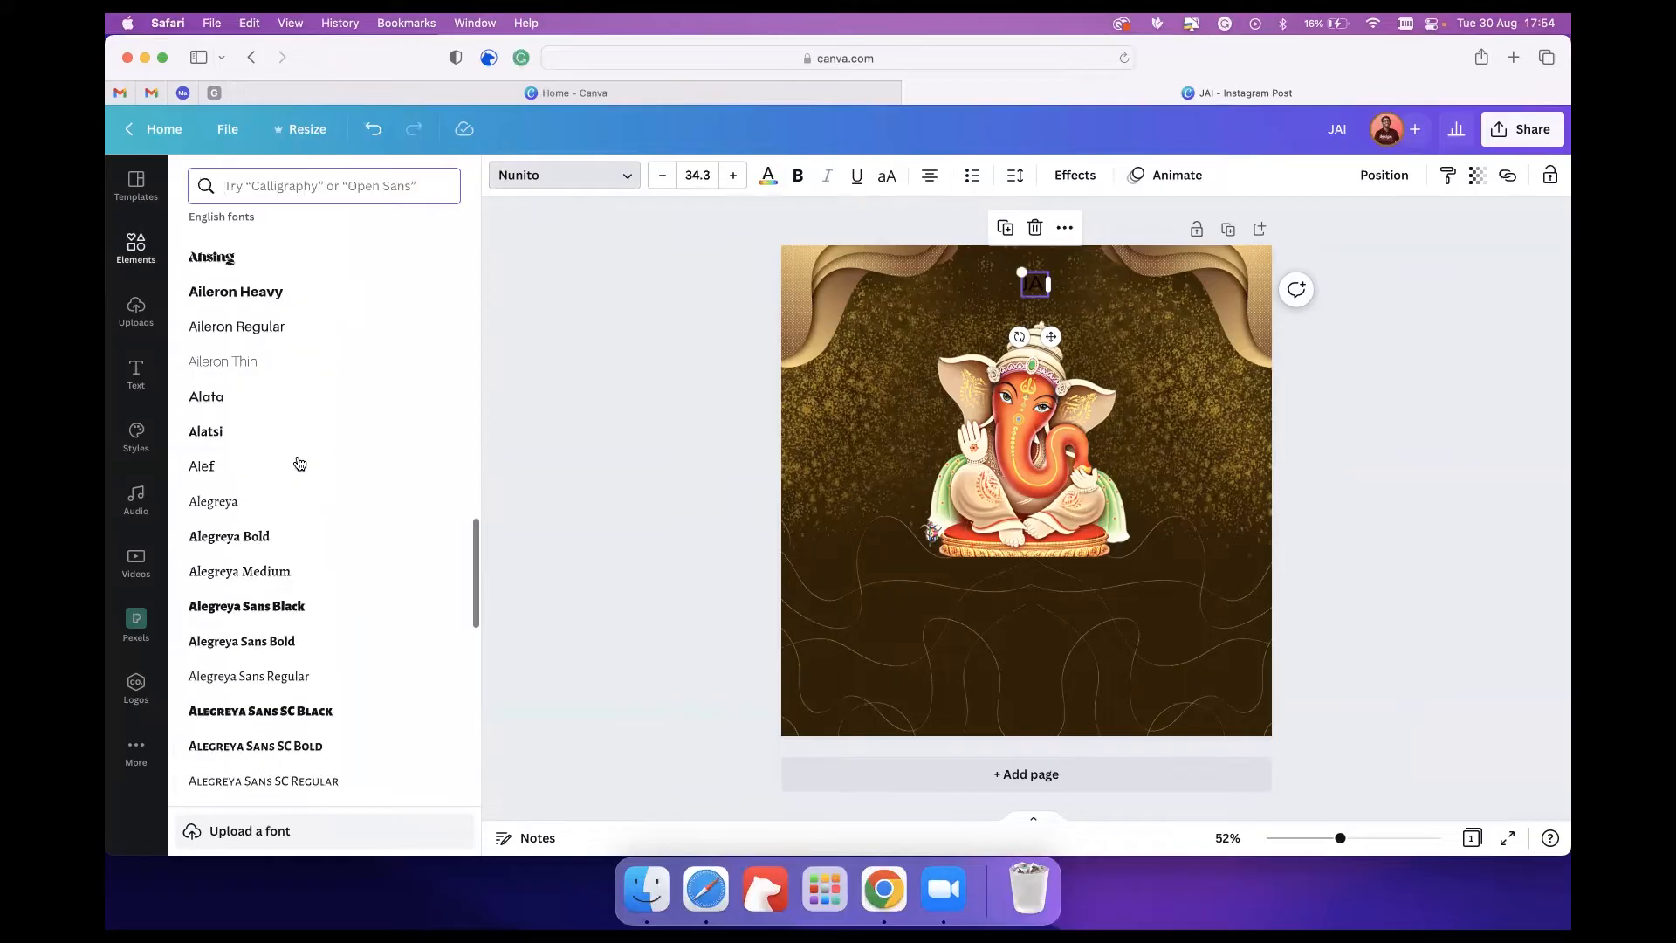
pyautogui.click(213, 431)
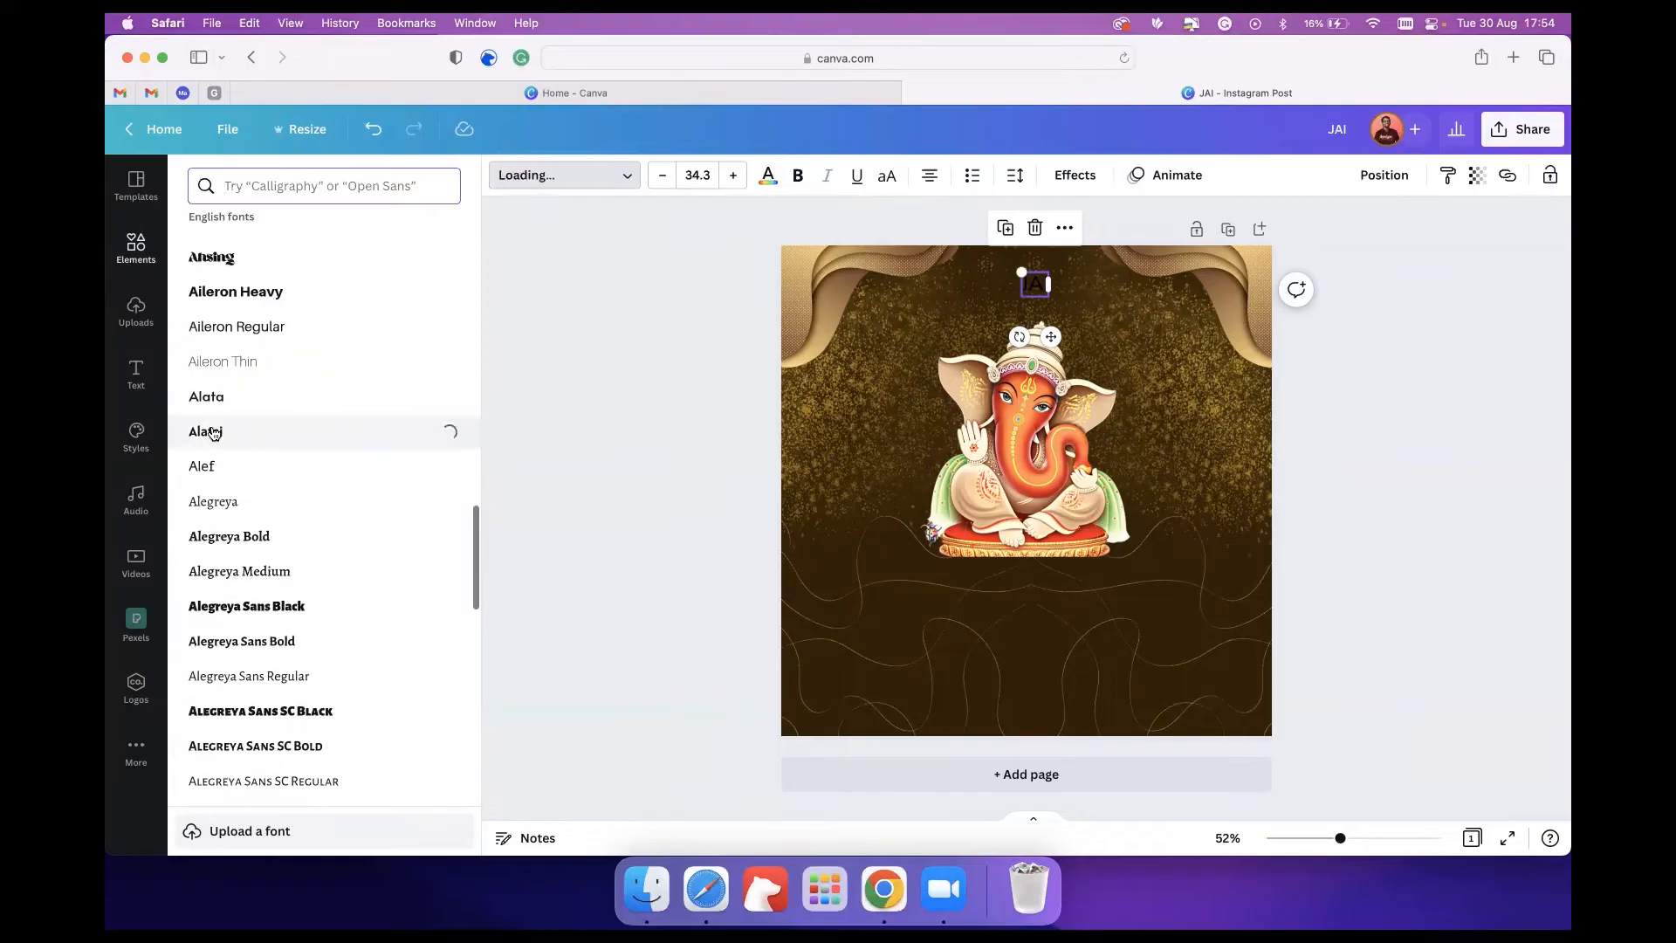
pyautogui.click(760, 179)
pyautogui.click(395, 391)
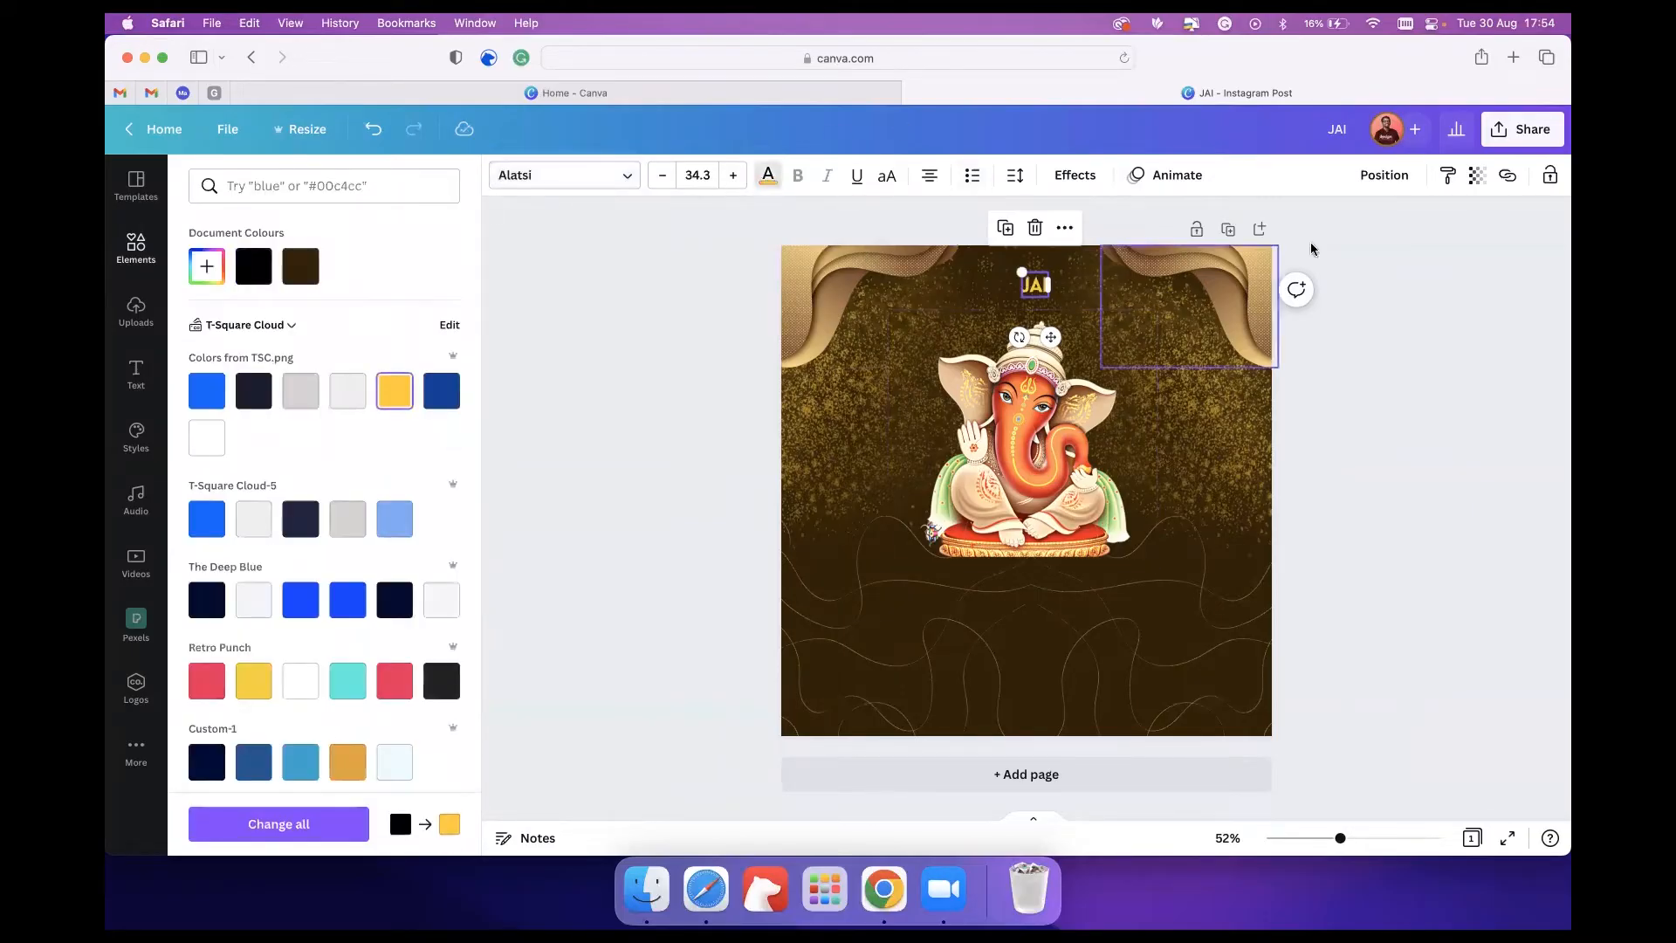
# Centre the JAI text horizontally and extend its wording to JAI GANESHA.
pyautogui.click(1460, 316)
pyautogui.moveTo(1035, 285); pyautogui.dragTo(1030, 284)
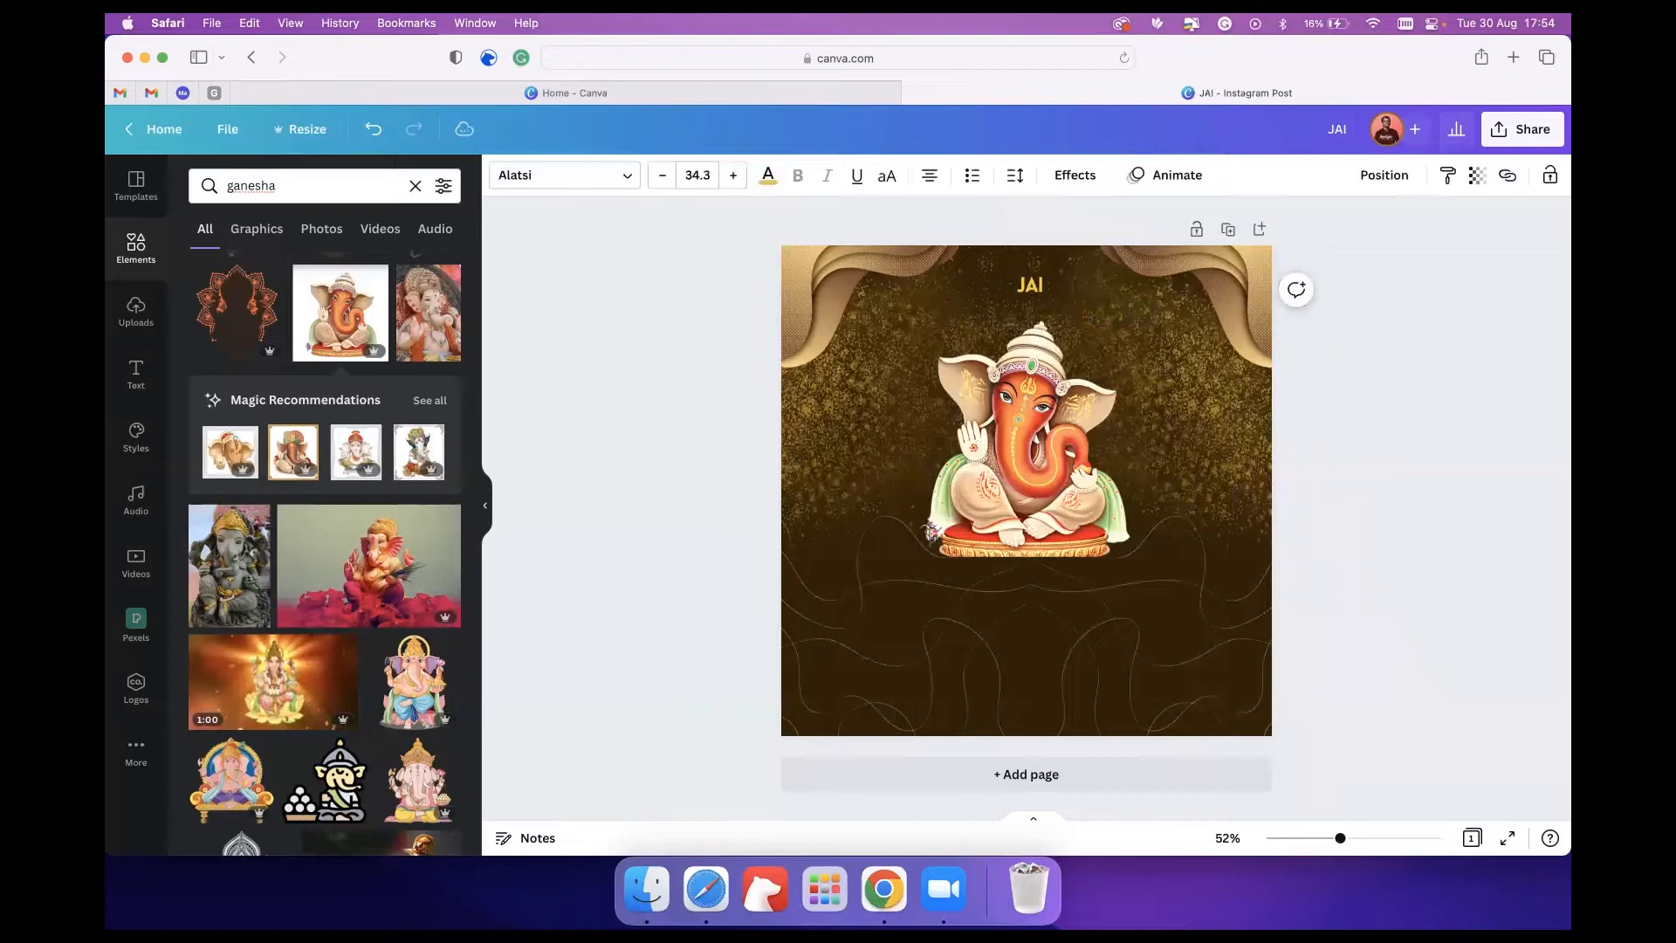
pyautogui.click(1031, 284)
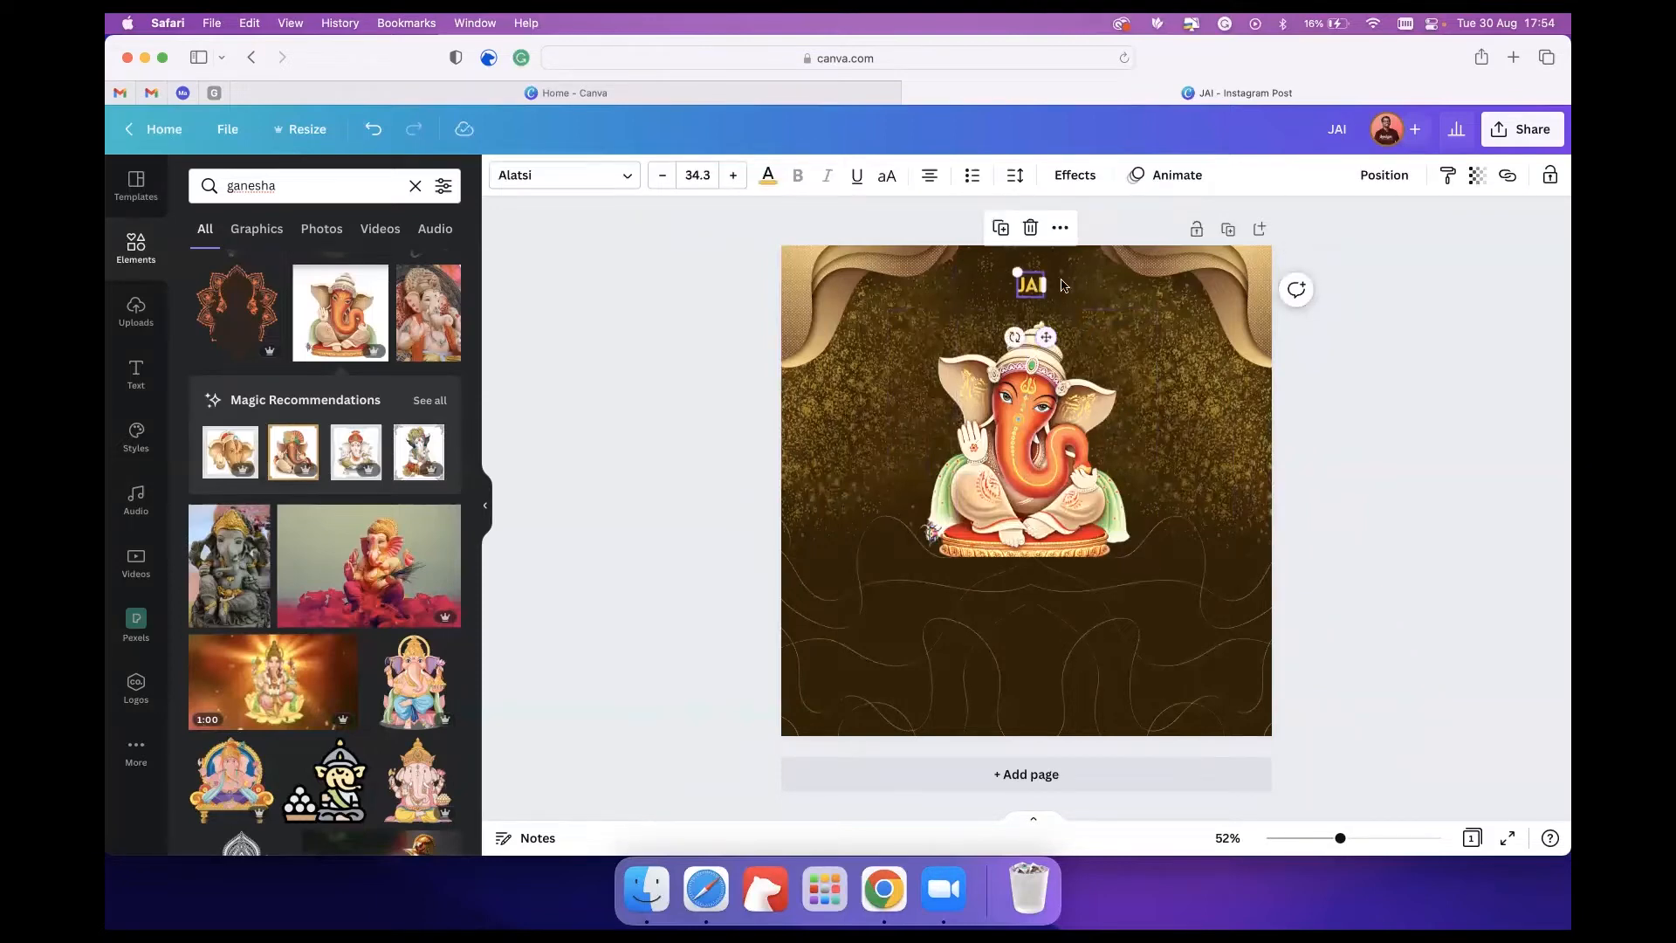
pyautogui.click(1367, 276)
pyautogui.click(1031, 285)
pyautogui.click(1032, 285)
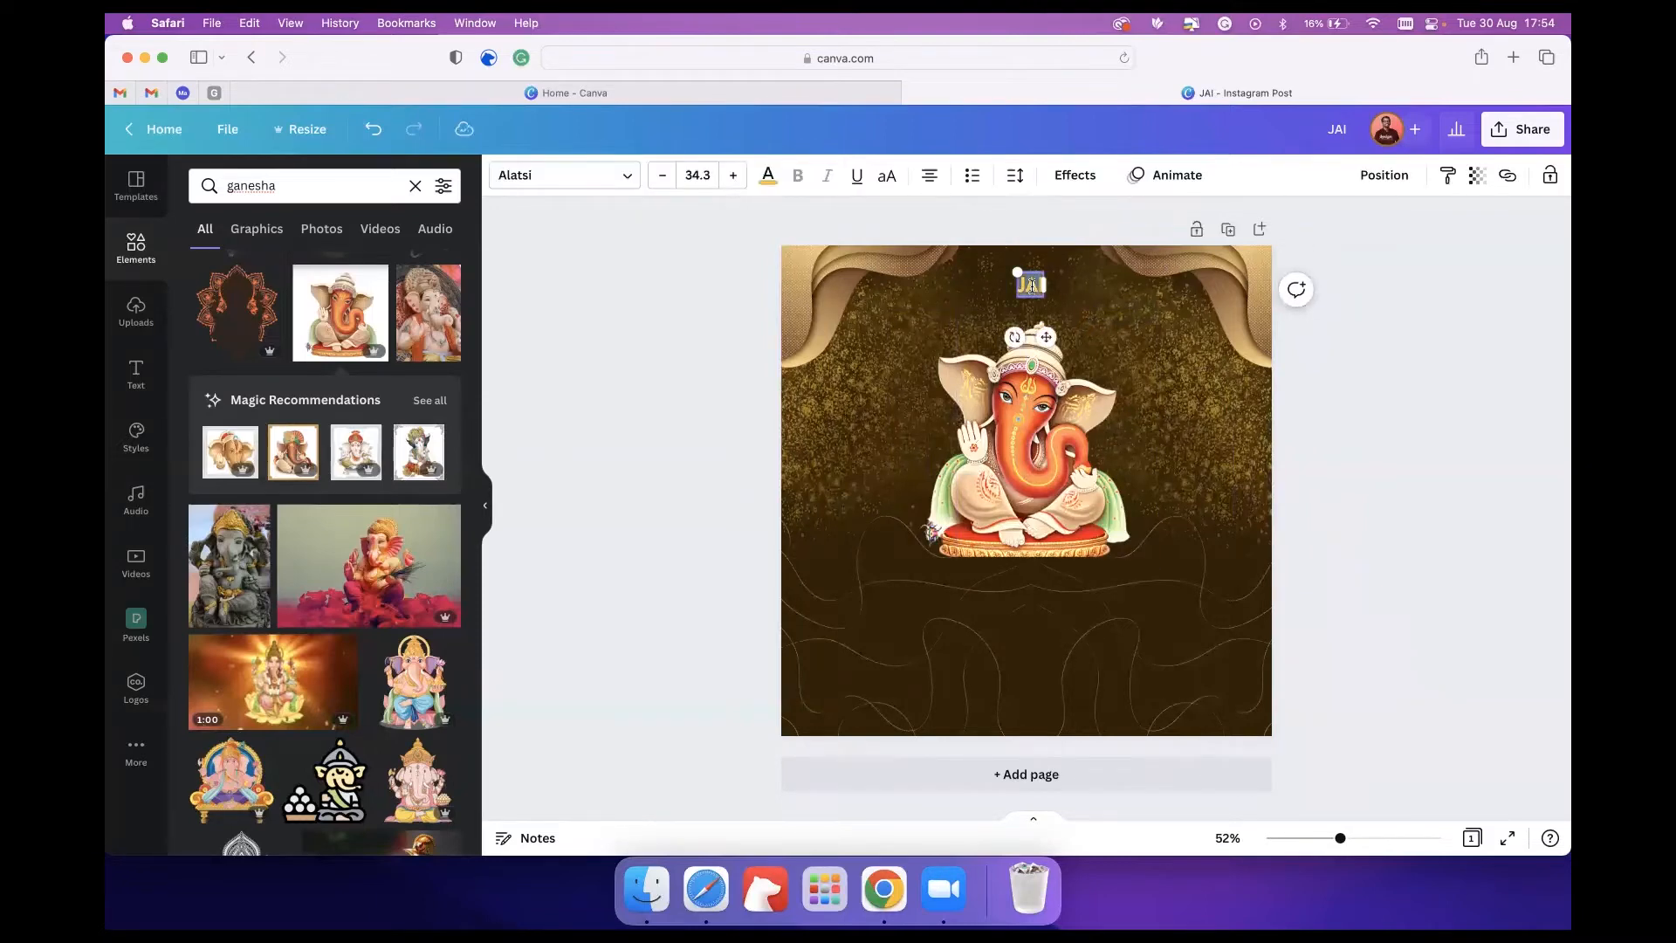
pyautogui.write('GANESHA')
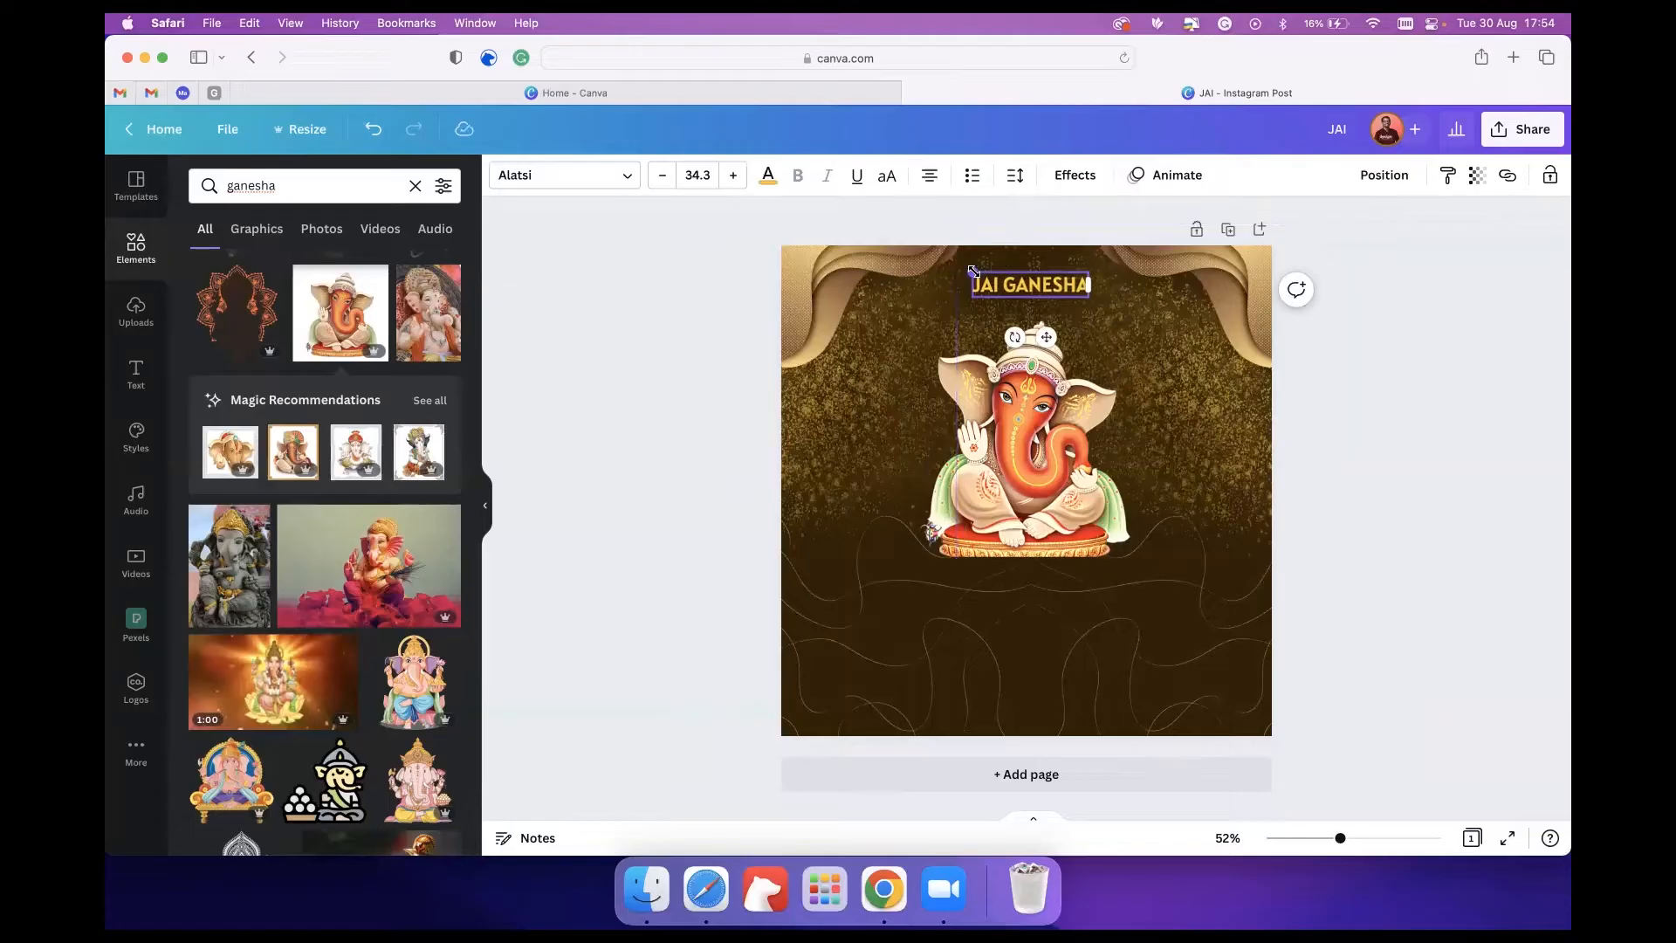
# Reduce the JAI GANESHA heading to font size 18 with wider letter spacing, recentred between the curtains.
pyautogui.moveTo(972, 272); pyautogui.dragTo(1000, 278)
pyautogui.click(1076, 177)
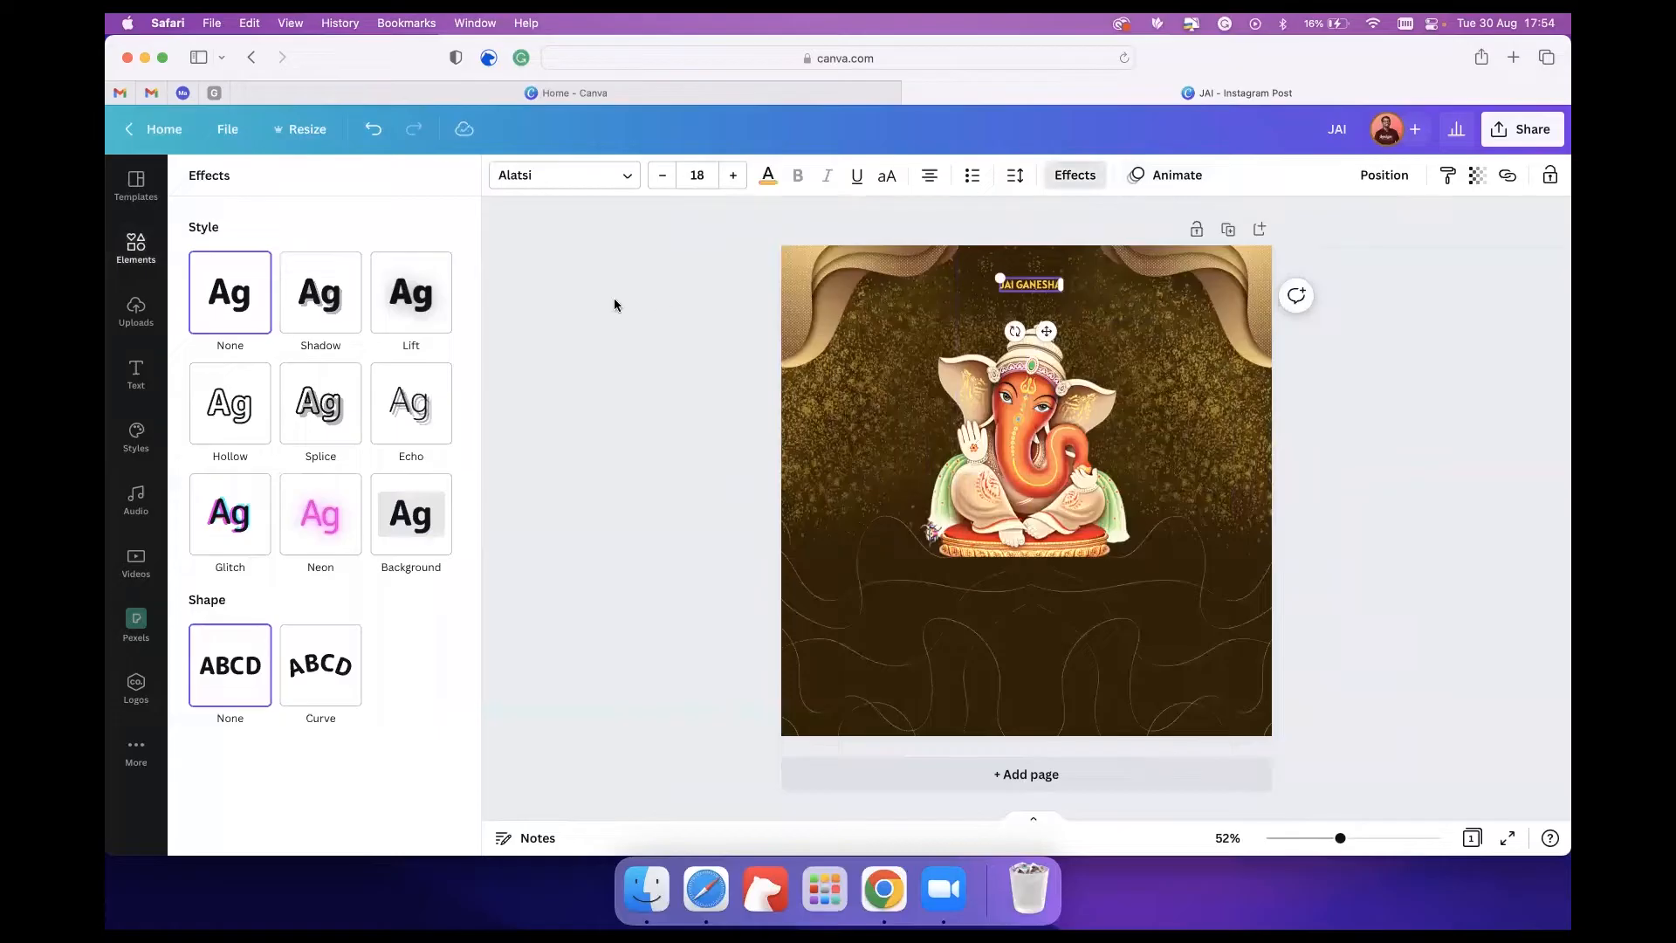
pyautogui.click(1015, 178)
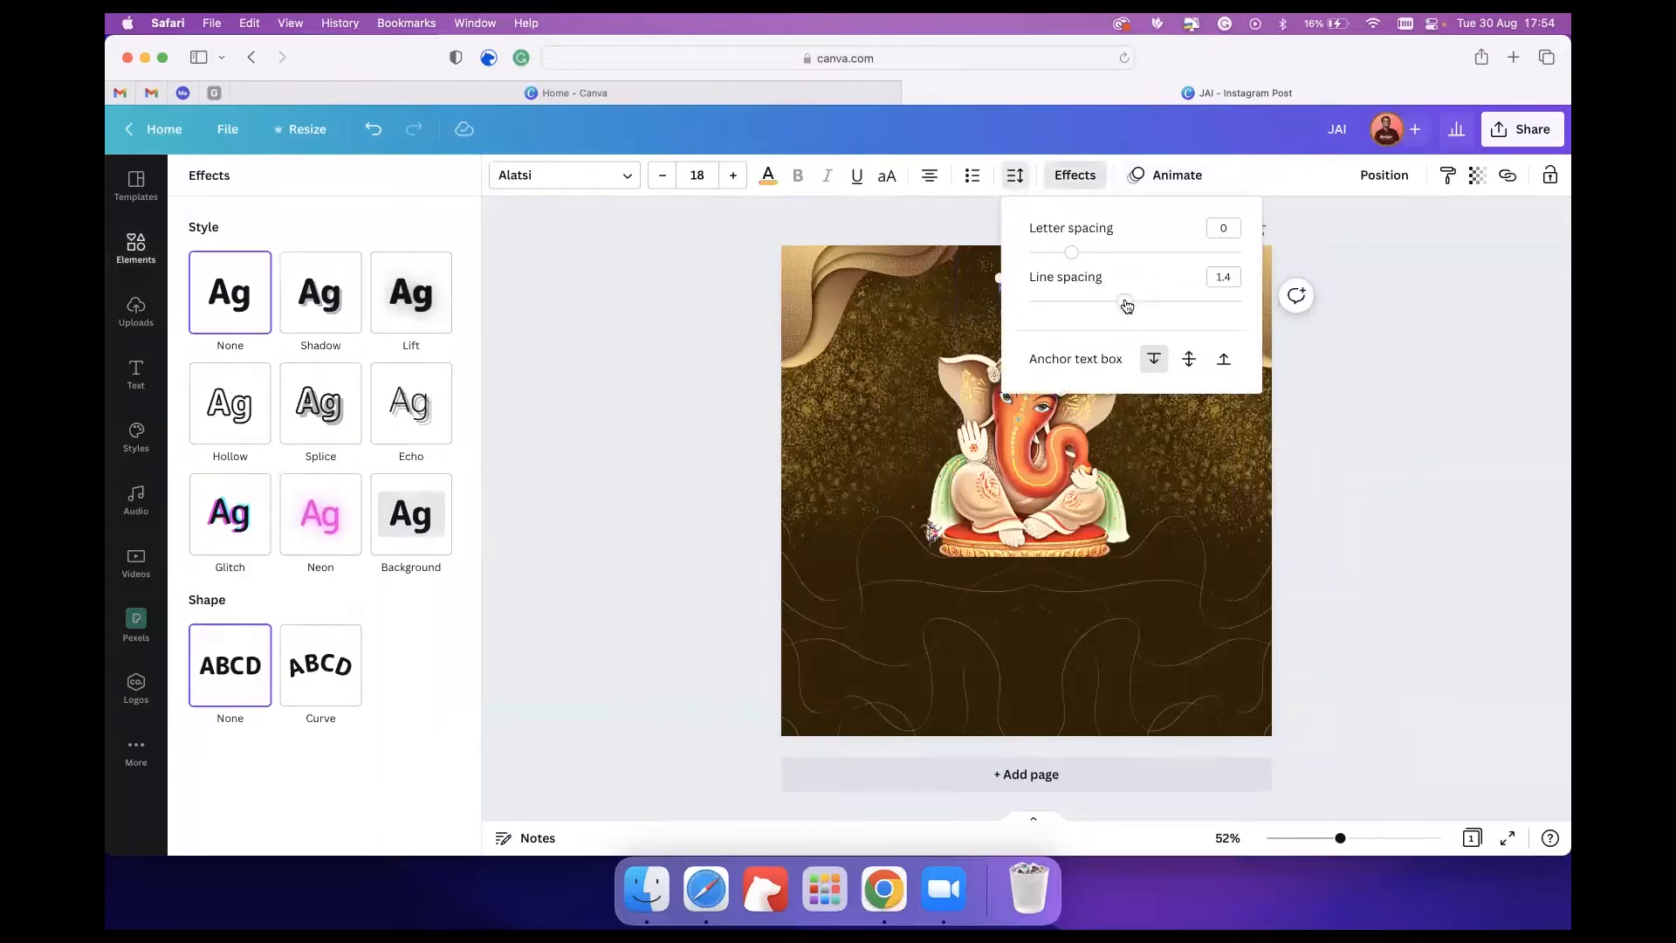
pyautogui.moveTo(1106, 258); pyautogui.dragTo(1120, 258)
pyautogui.click(1363, 295)
pyautogui.click(1364, 295)
pyautogui.moveTo(1047, 329); pyautogui.dragTo(1037, 327)
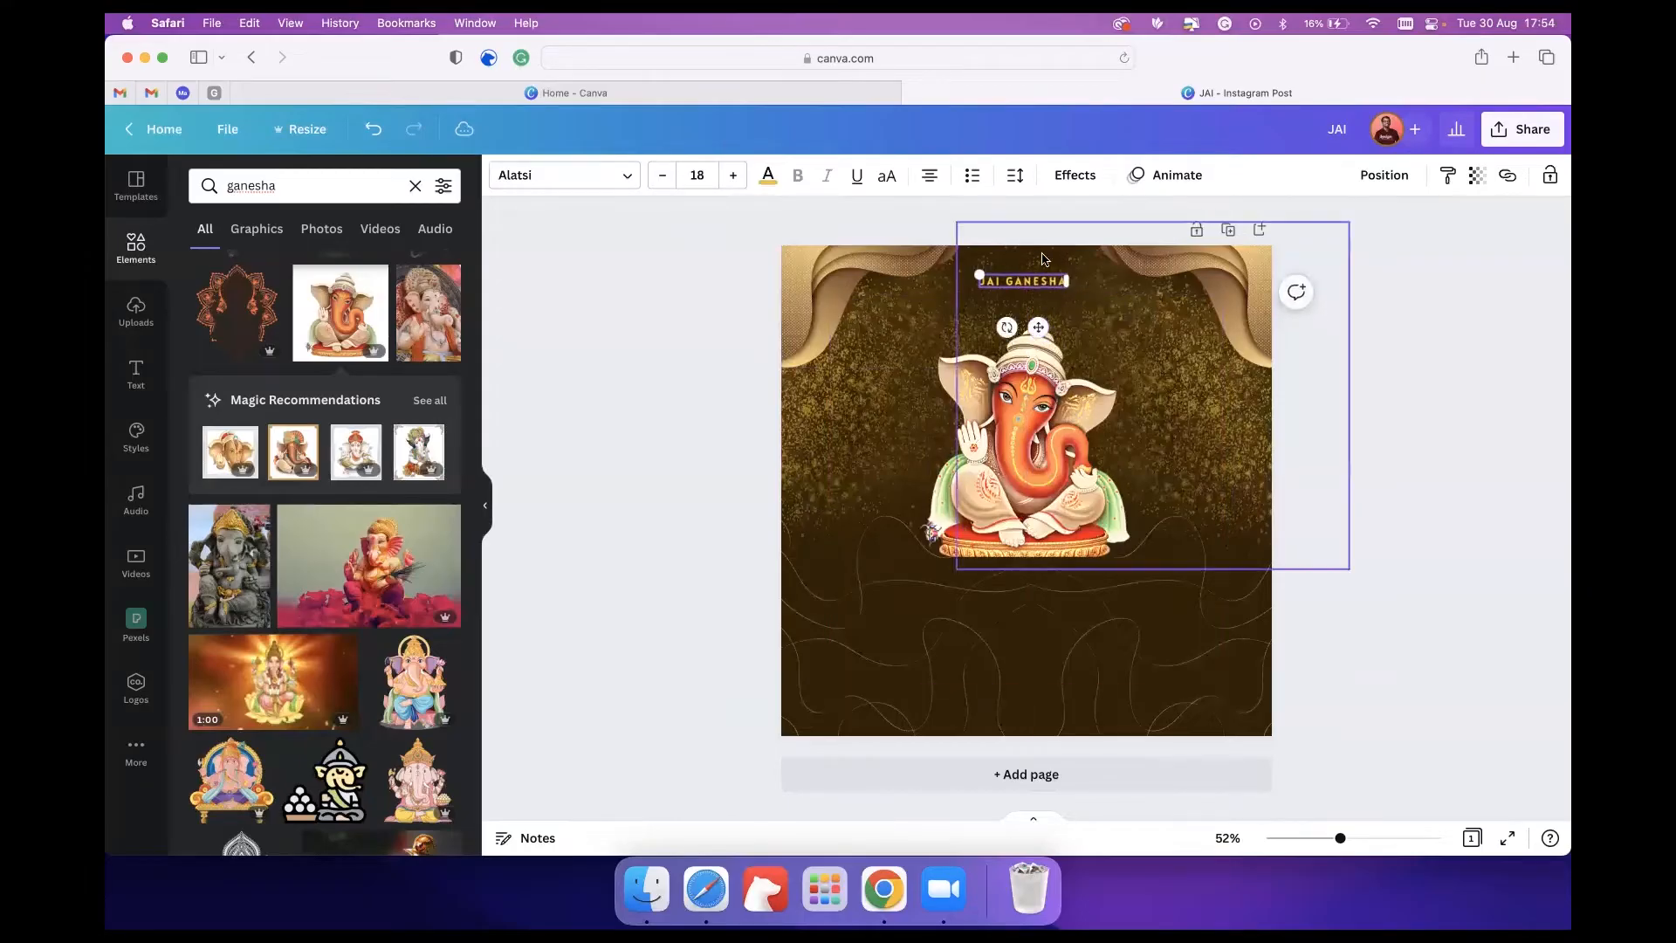
# Add a second text box reading GANESHA over the Ganesha image.
pyautogui.click(1333, 313)
pyautogui.write('text')
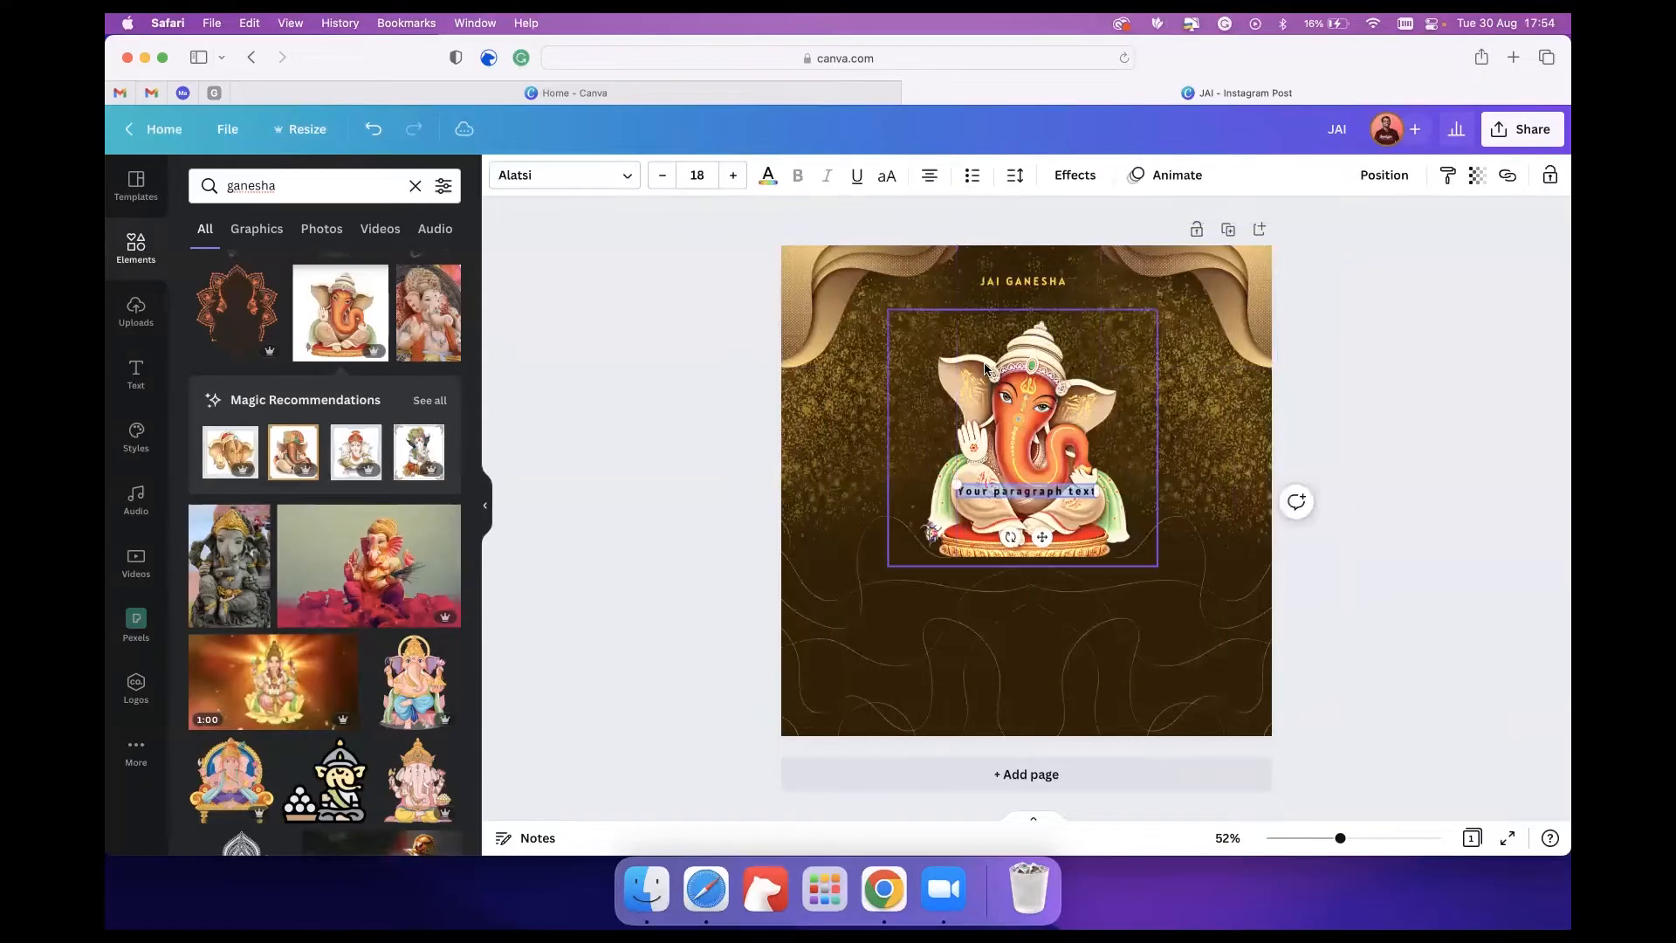
pyautogui.write('GANESHA')
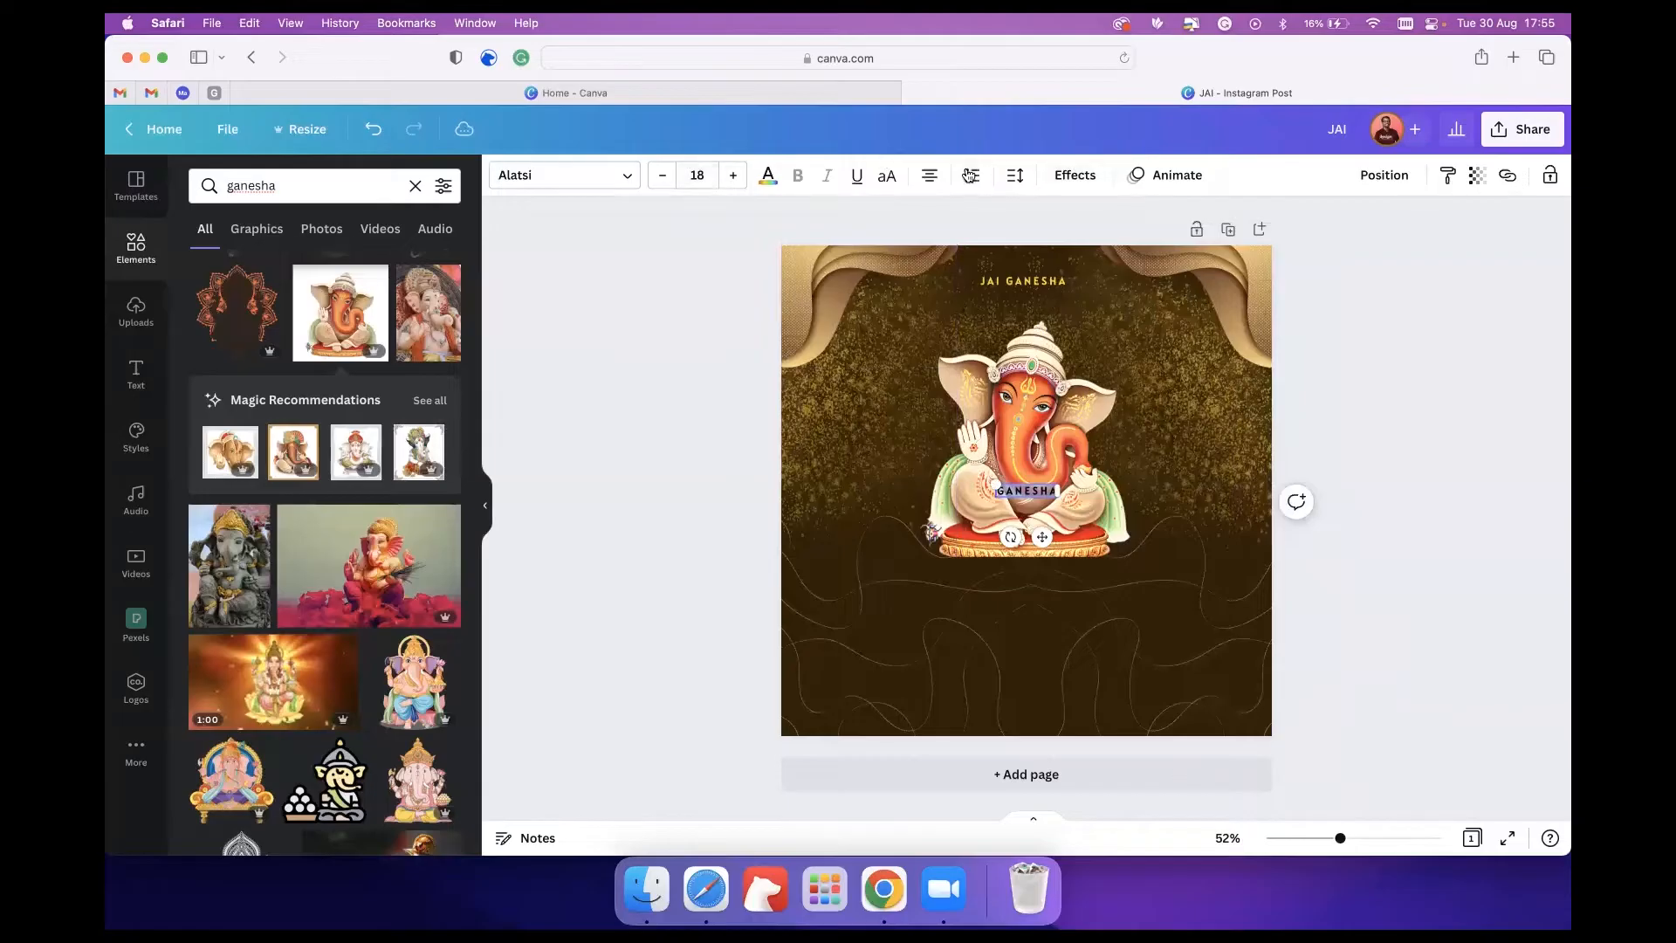
# Set the second GANESHA text's letter spacing to 0 and undo the stray resize of its box.
pyautogui.click(1023, 174)
pyautogui.doubleClick(1224, 228)
pyautogui.write('0')
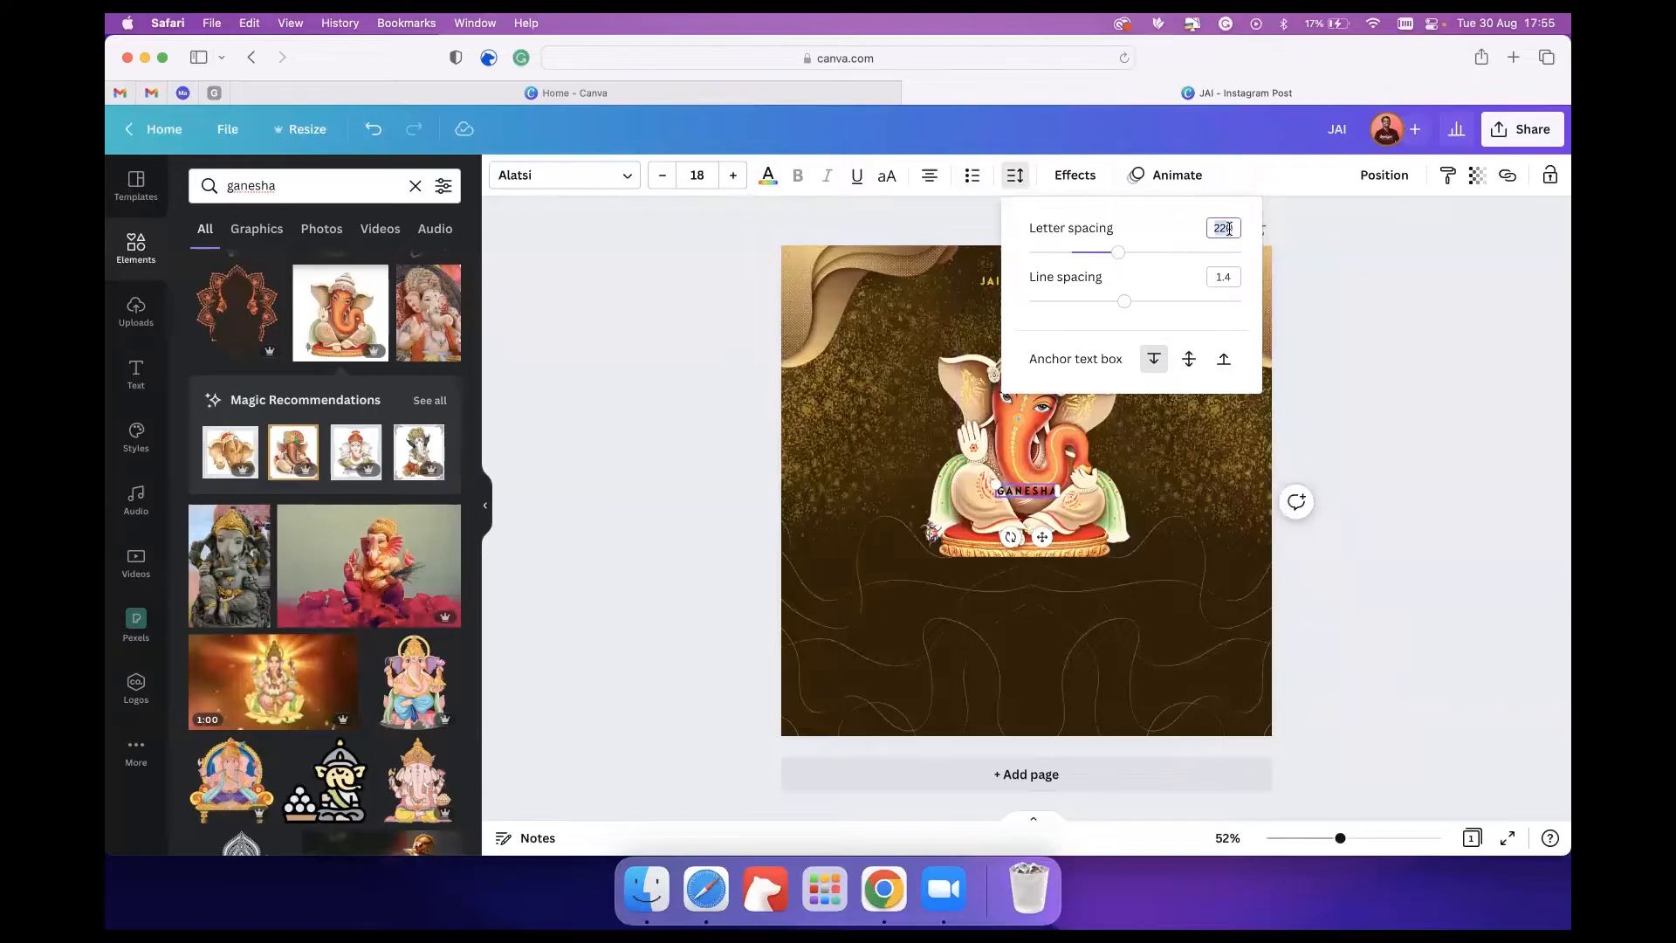
pyautogui.press('Return')
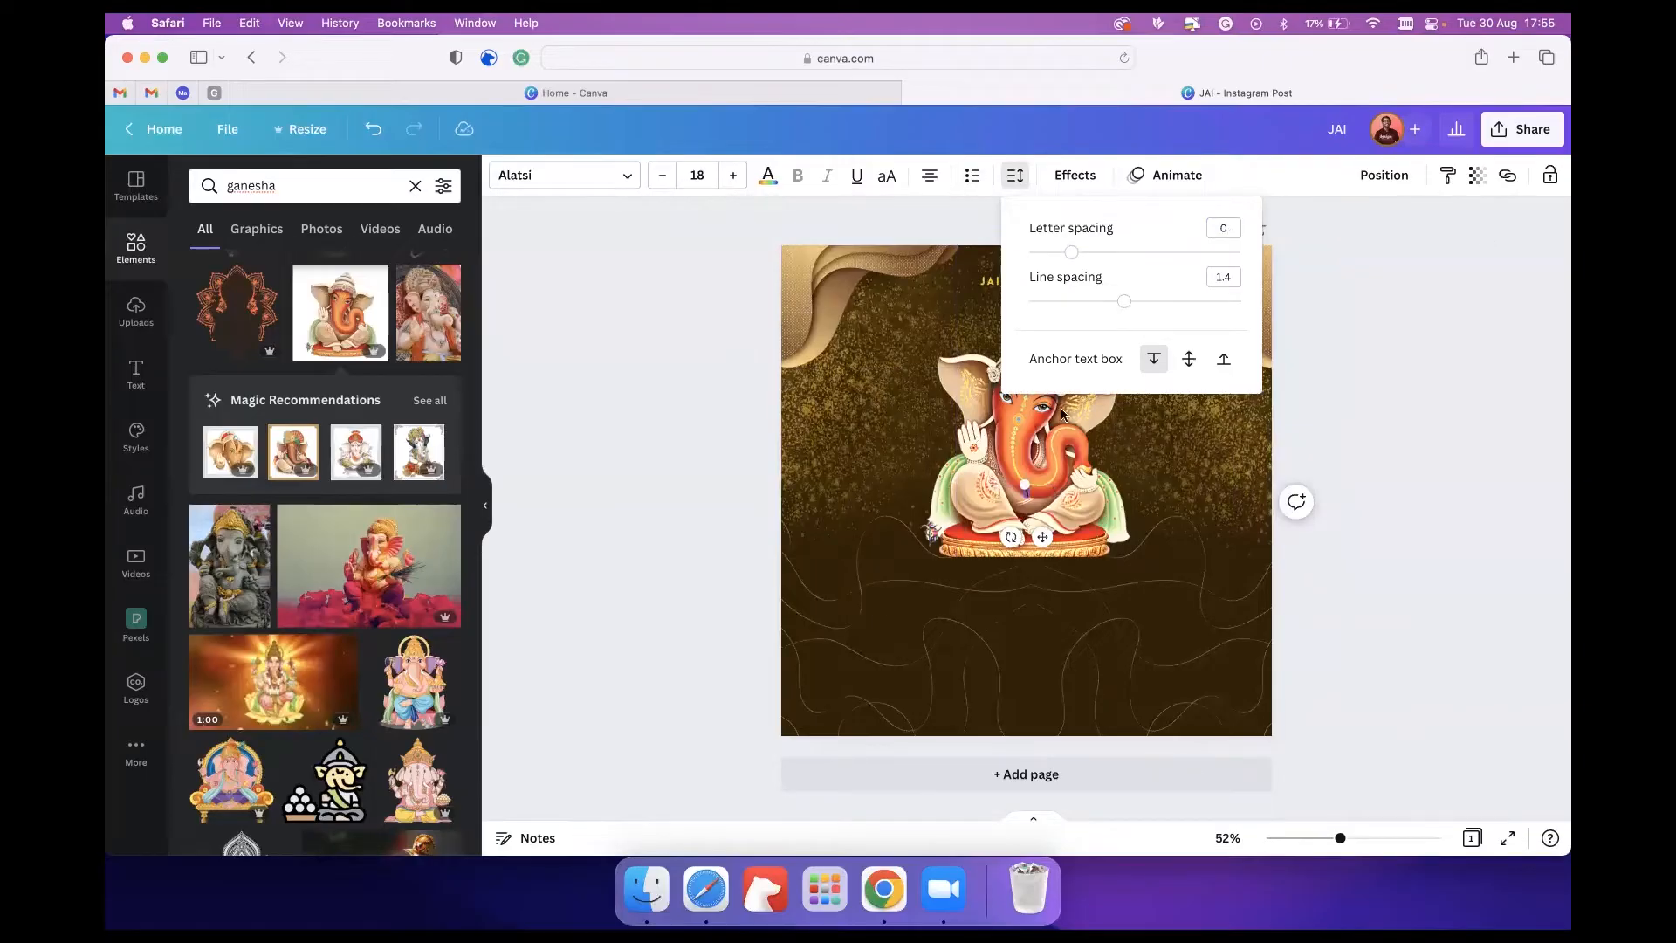
pyautogui.click(1336, 269)
pyautogui.moveTo(1024, 484); pyautogui.dragTo(878, 462)
pyautogui.press('super+z')
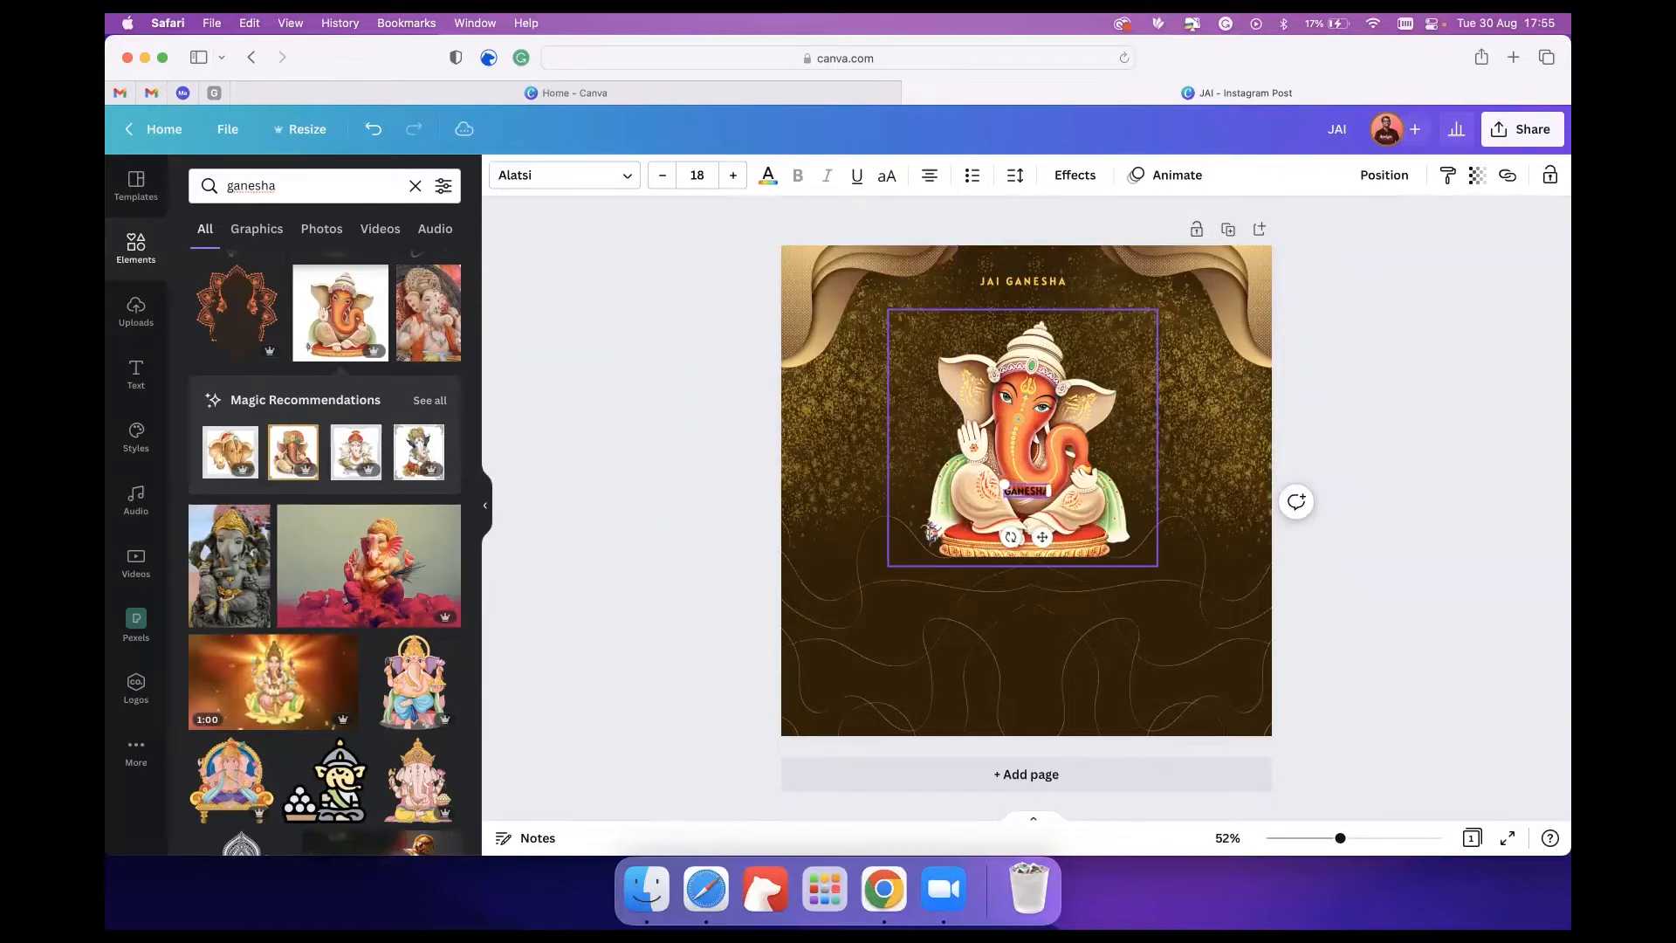
# Apply the Koulen font to the GANESHA text and enlarge it to size 164, nearly the page width.
pyautogui.click(533, 173)
pyautogui.write('koule')
pyautogui.click(218, 271)
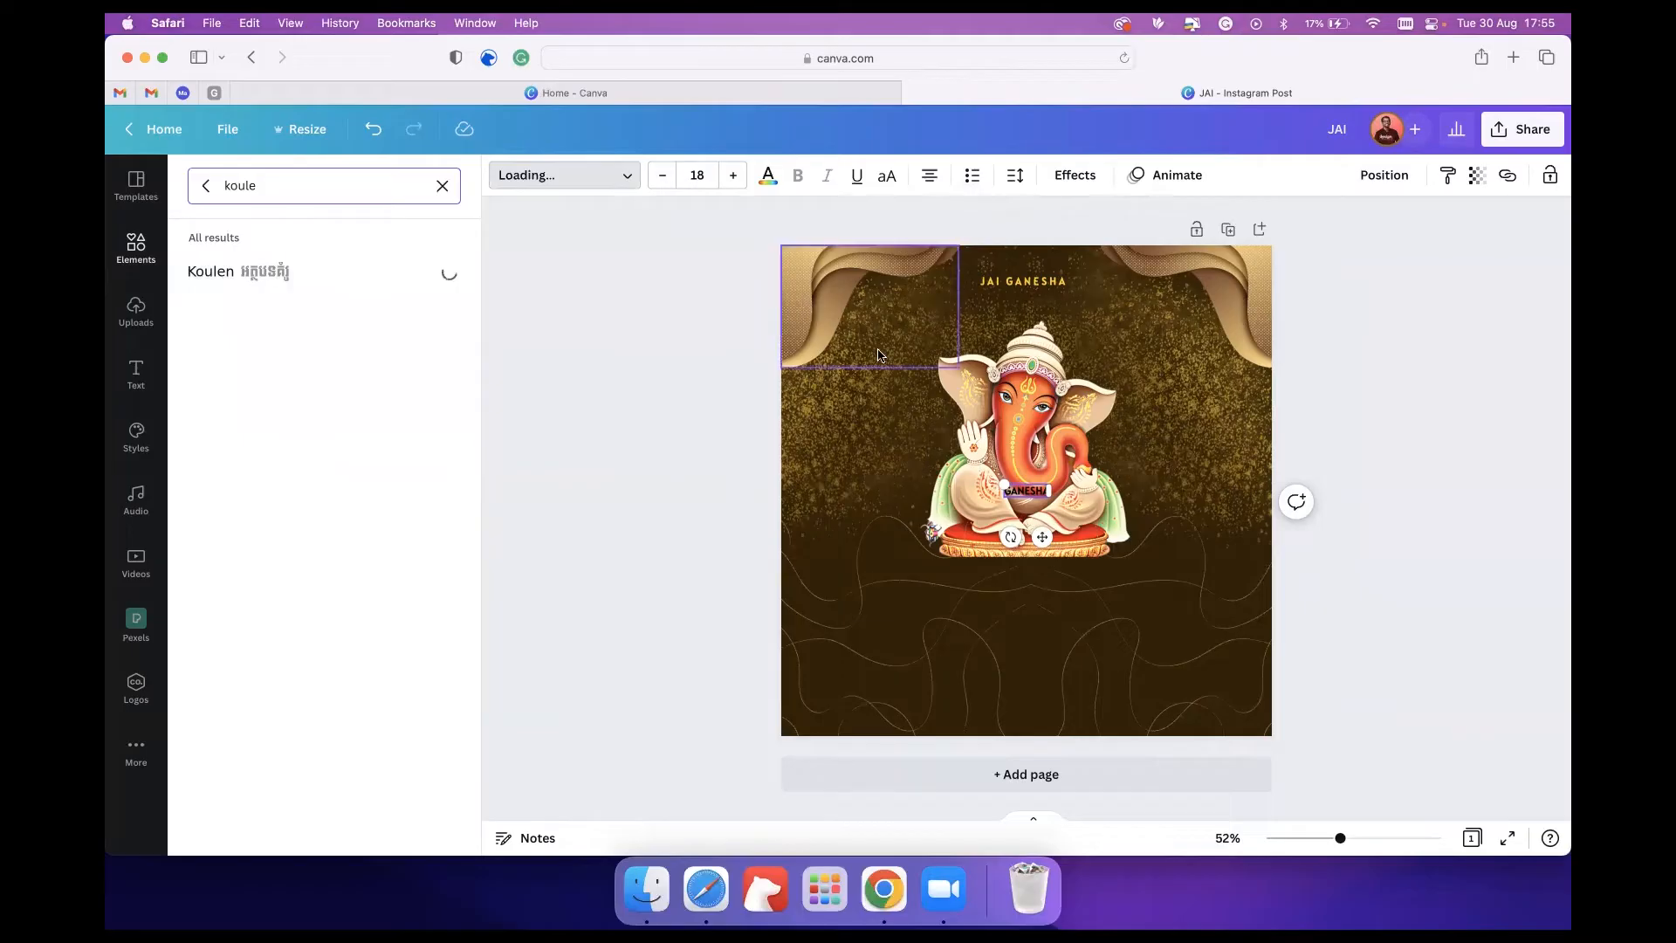
pyautogui.moveTo(1000, 475); pyautogui.dragTo(789, 432)
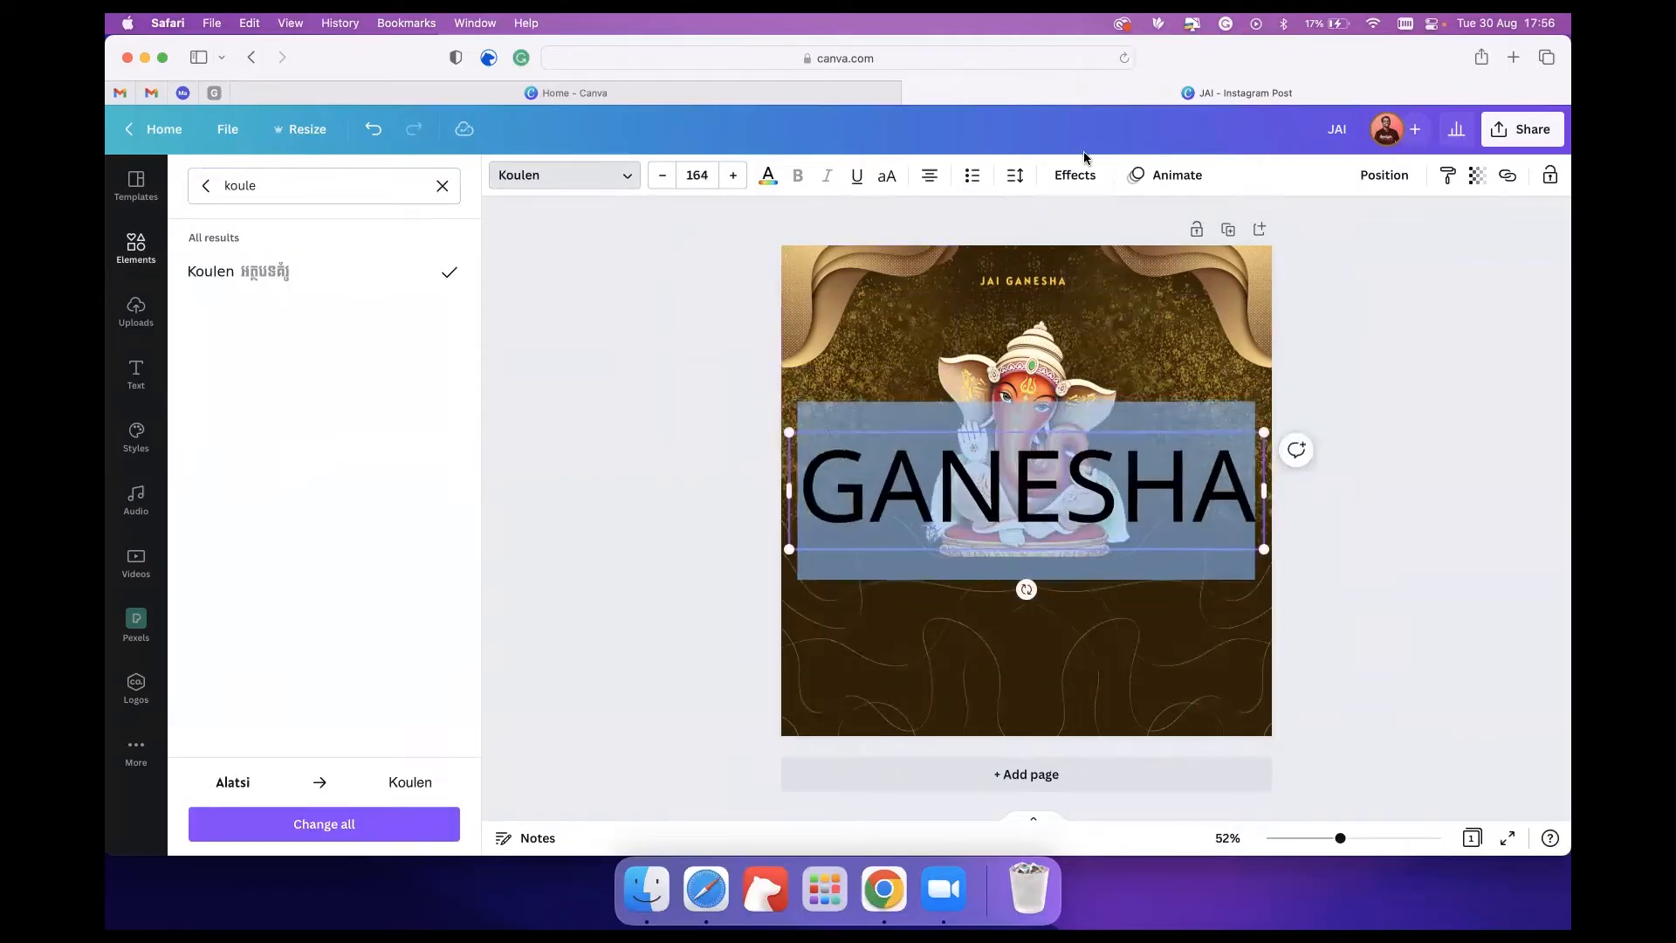
# Tighten the letter spacing of the large GANESHA text.
pyautogui.click(1015, 175)
pyautogui.moveTo(1114, 303); pyautogui.dragTo(1052, 259)
pyautogui.click(1390, 333)
# Filter the font list to Display fonts and apply Gota to the large GANESHA text.
pyautogui.click(1092, 488)
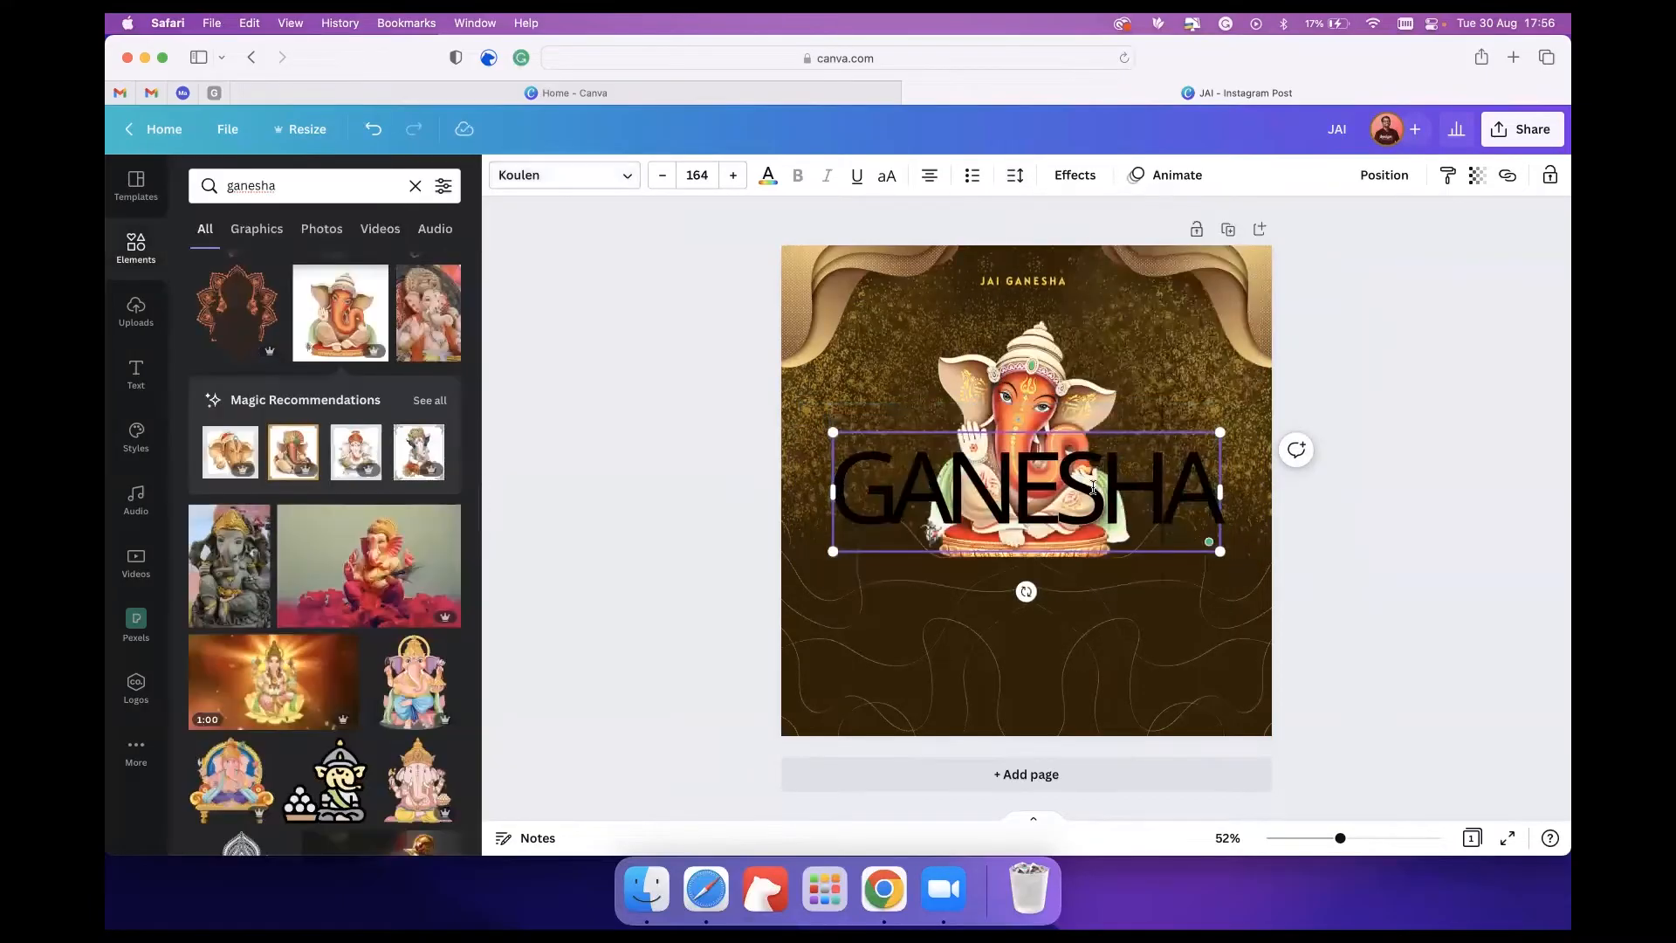
pyautogui.doubleClick(1048, 471)
pyautogui.click(559, 174)
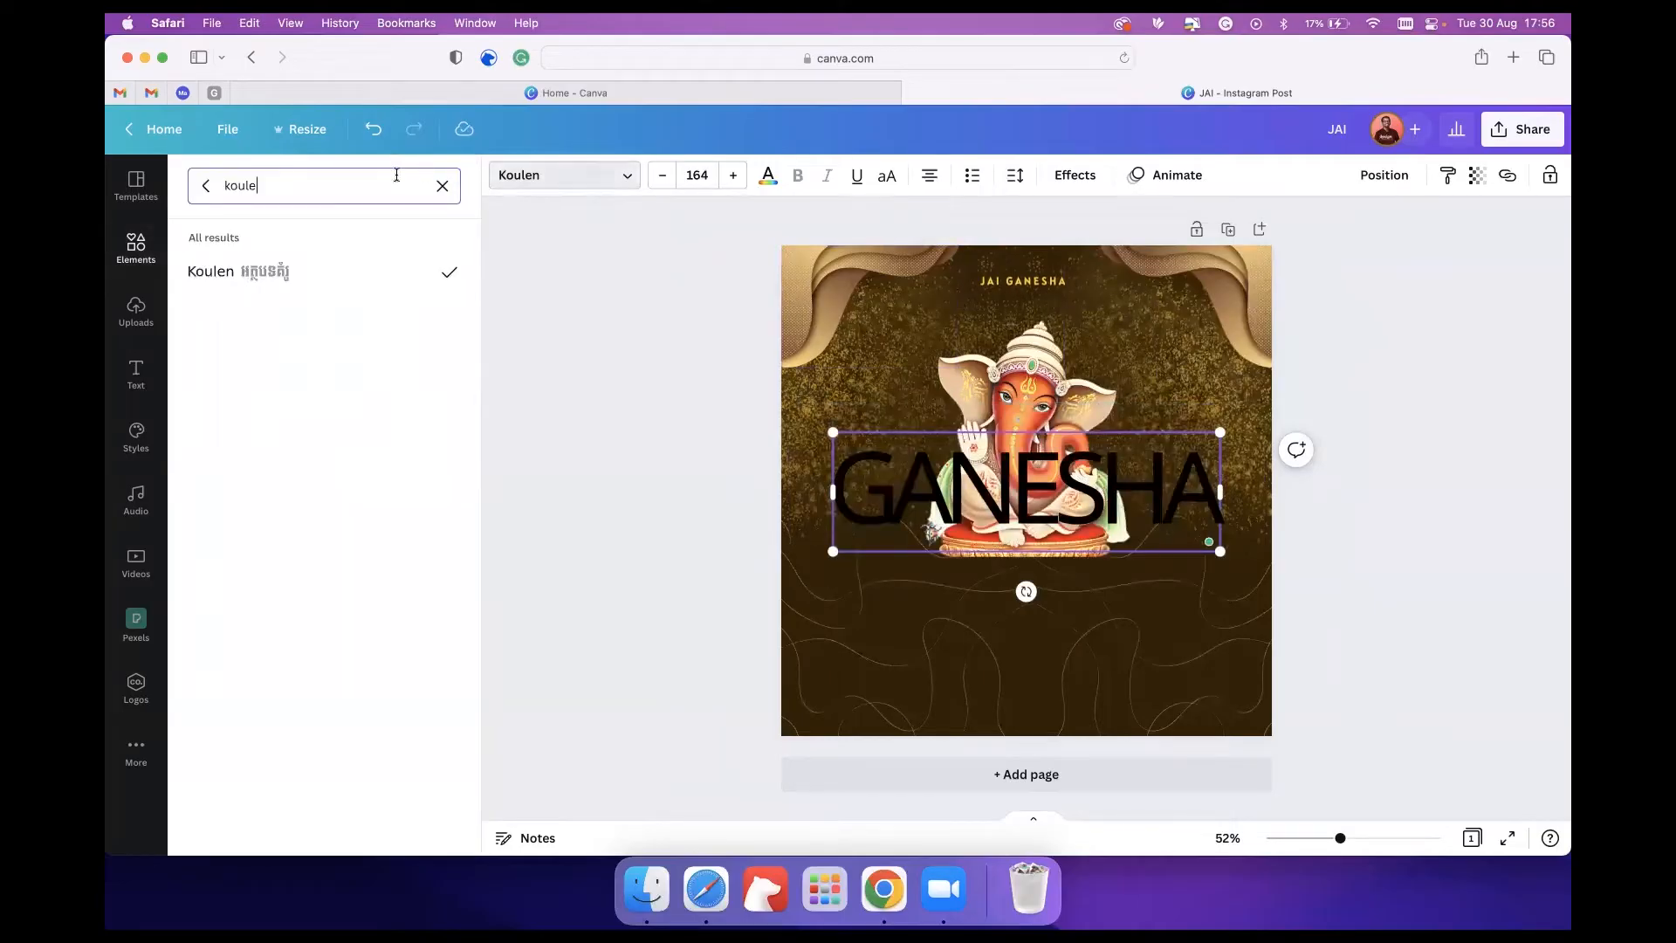
pyautogui.click(444, 187)
pyautogui.click(419, 229)
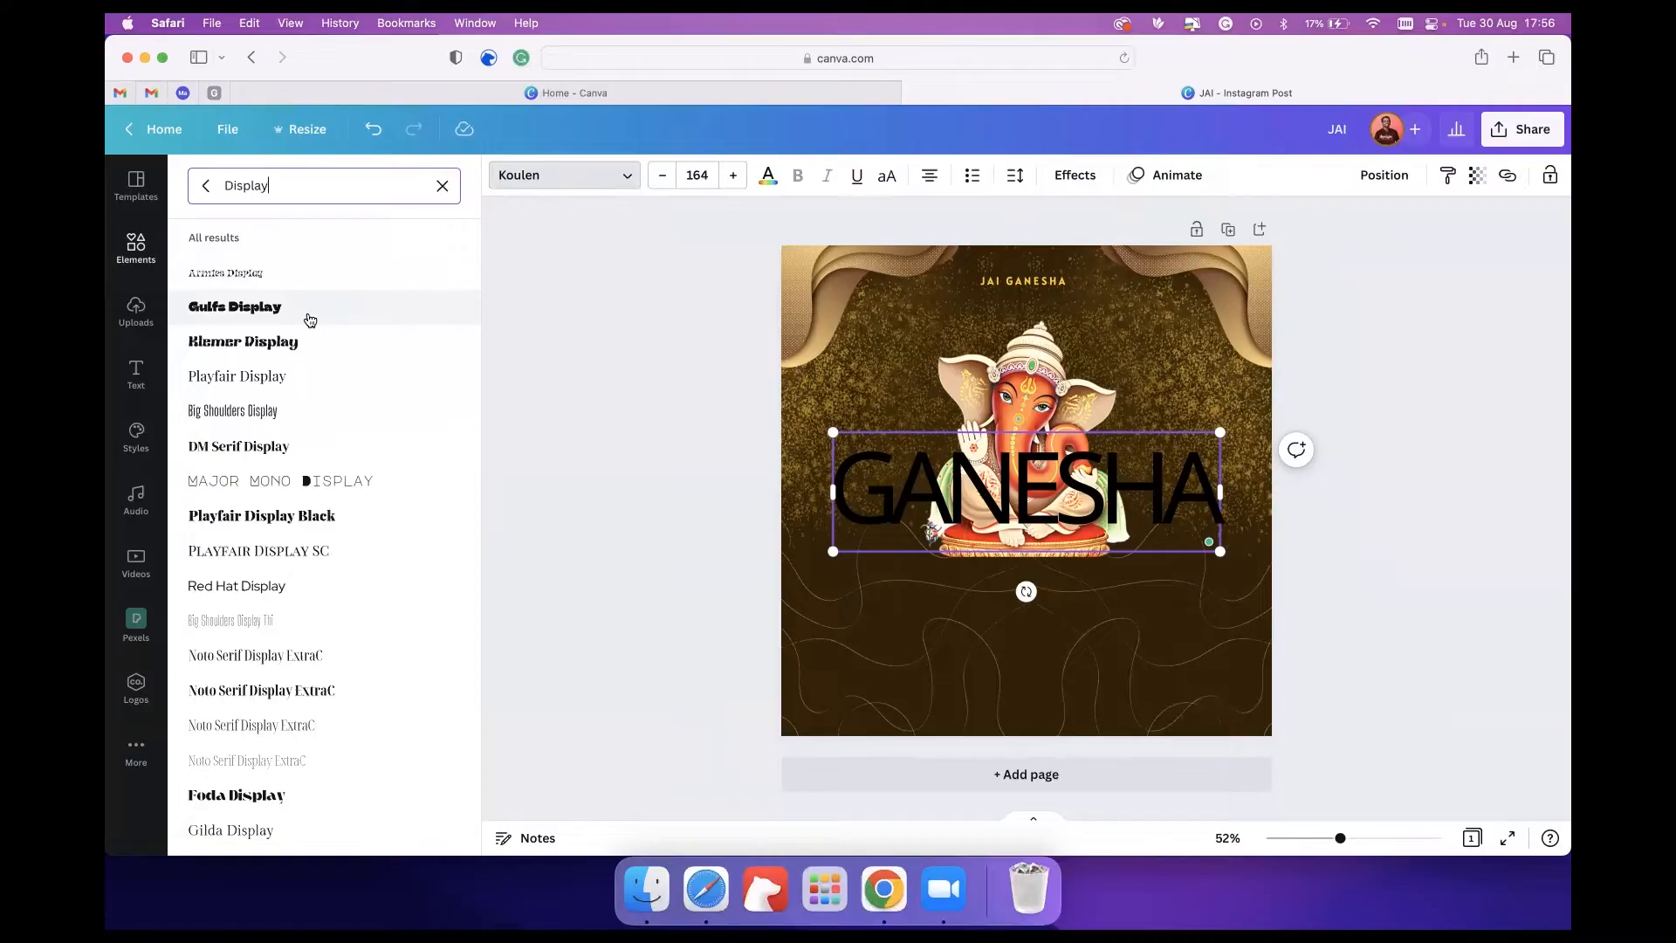
pyautogui.scroll(-15, 310, 320)
pyautogui.scroll(-20, 310, 320)
pyautogui.scroll(-20, 310, 320)
pyautogui.scroll(-1, 310, 319)
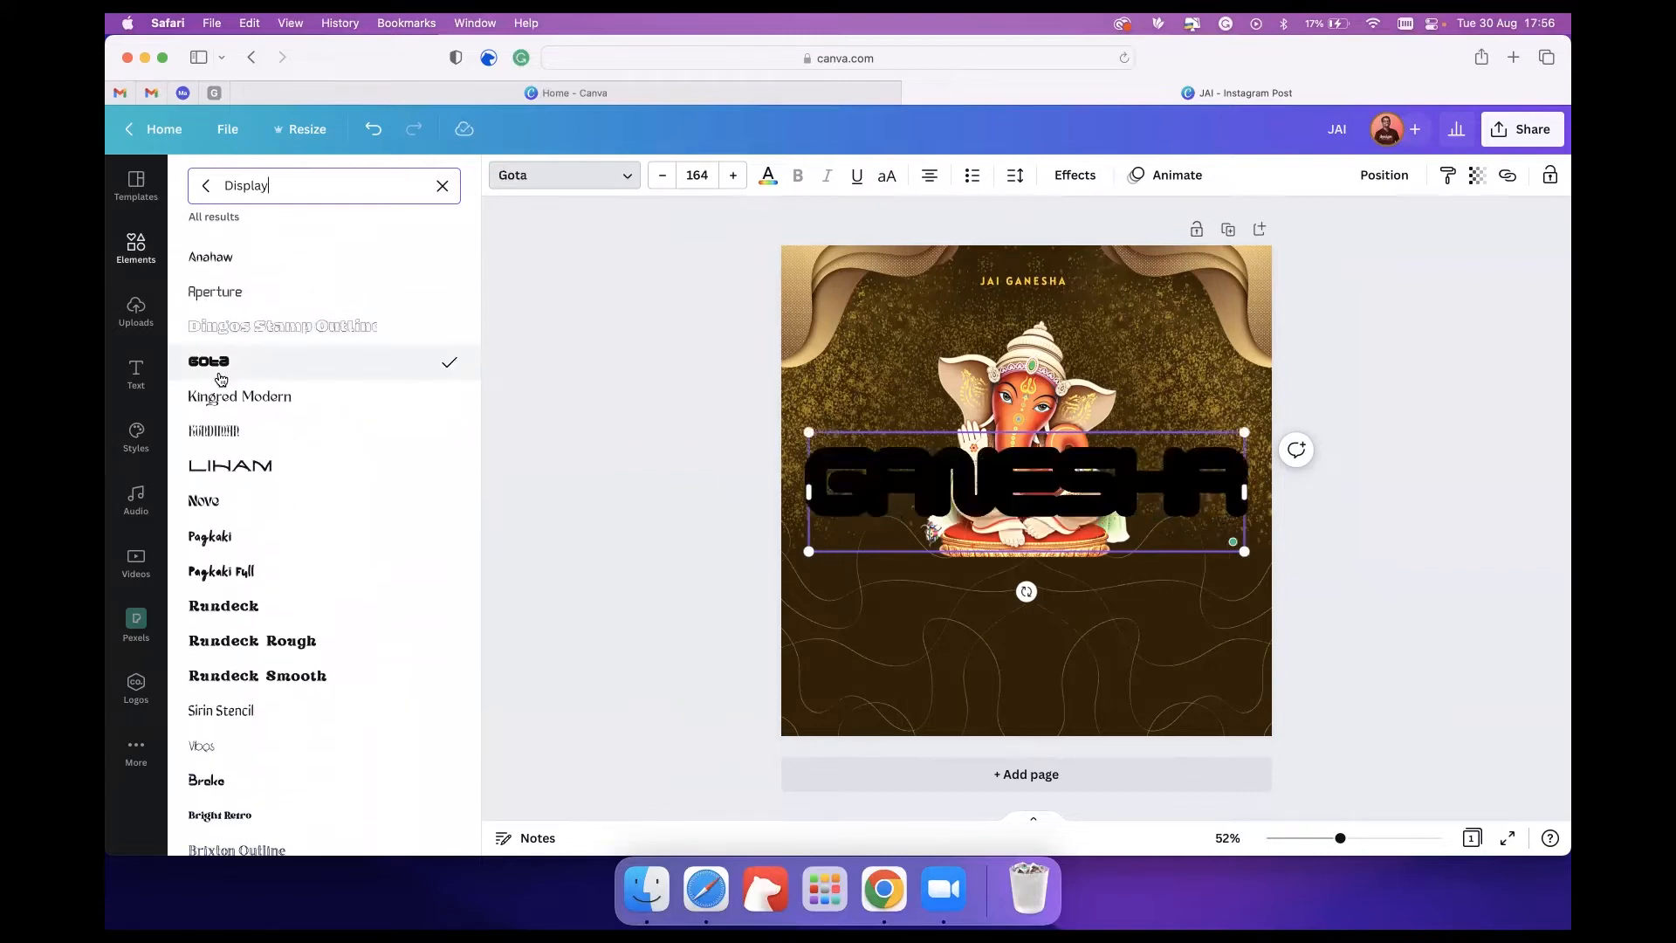
# Change the large GANESHA text's font to Aprila Bold.
pyautogui.scroll(-3, 291, 646)
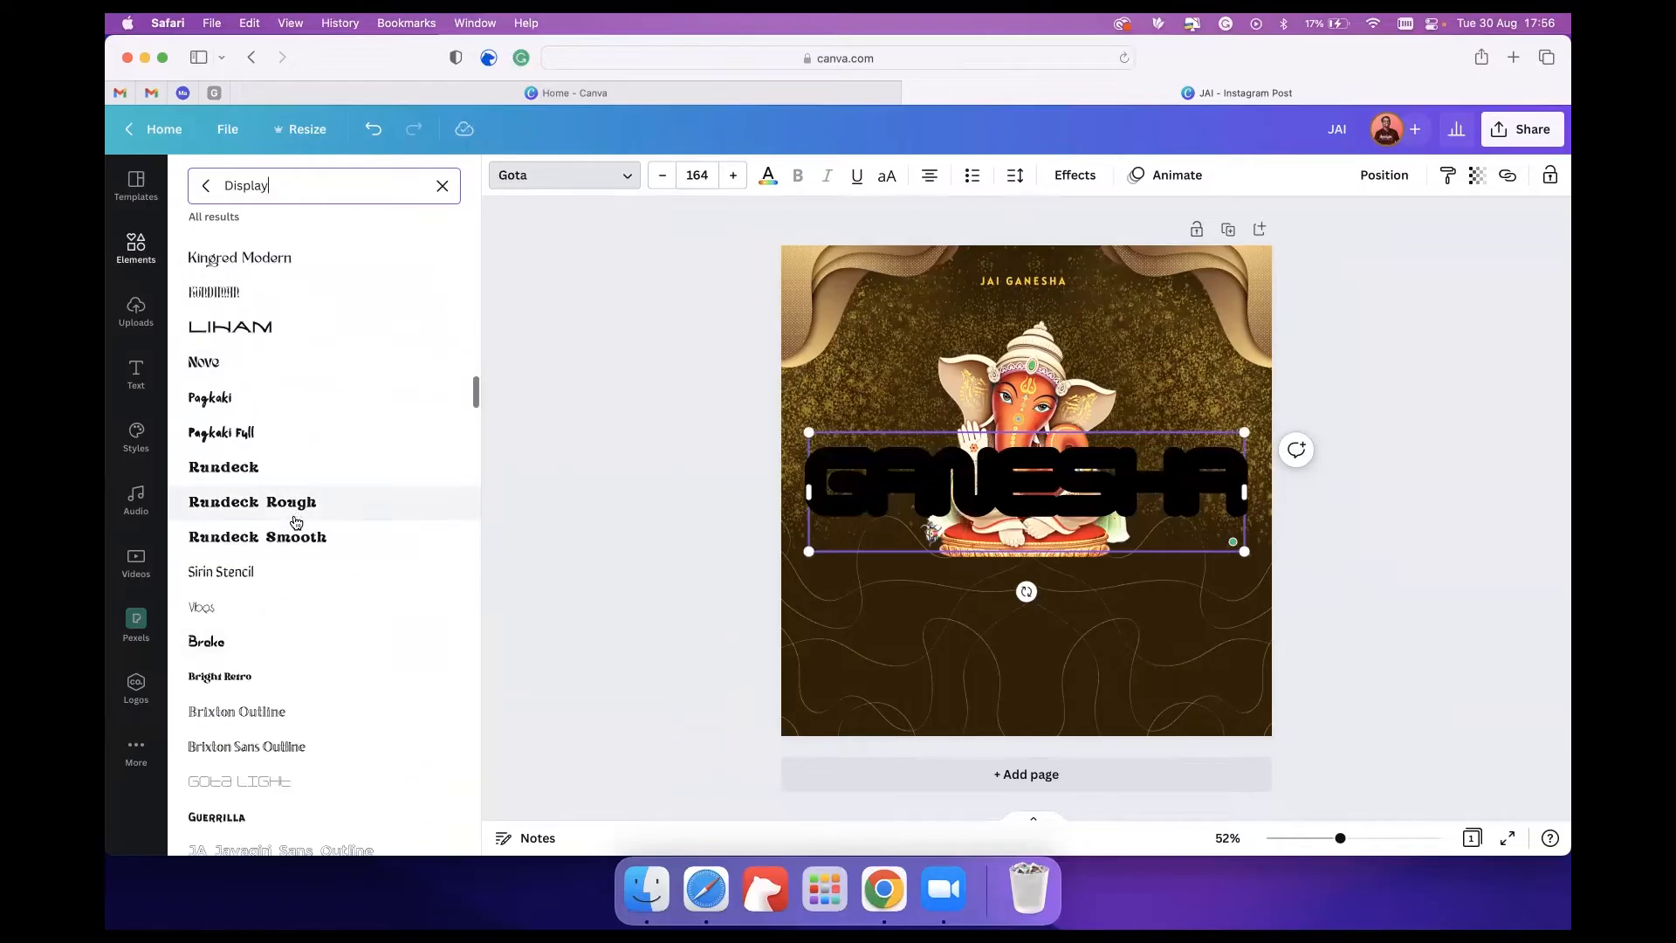
pyautogui.scroll(-12, 296, 522)
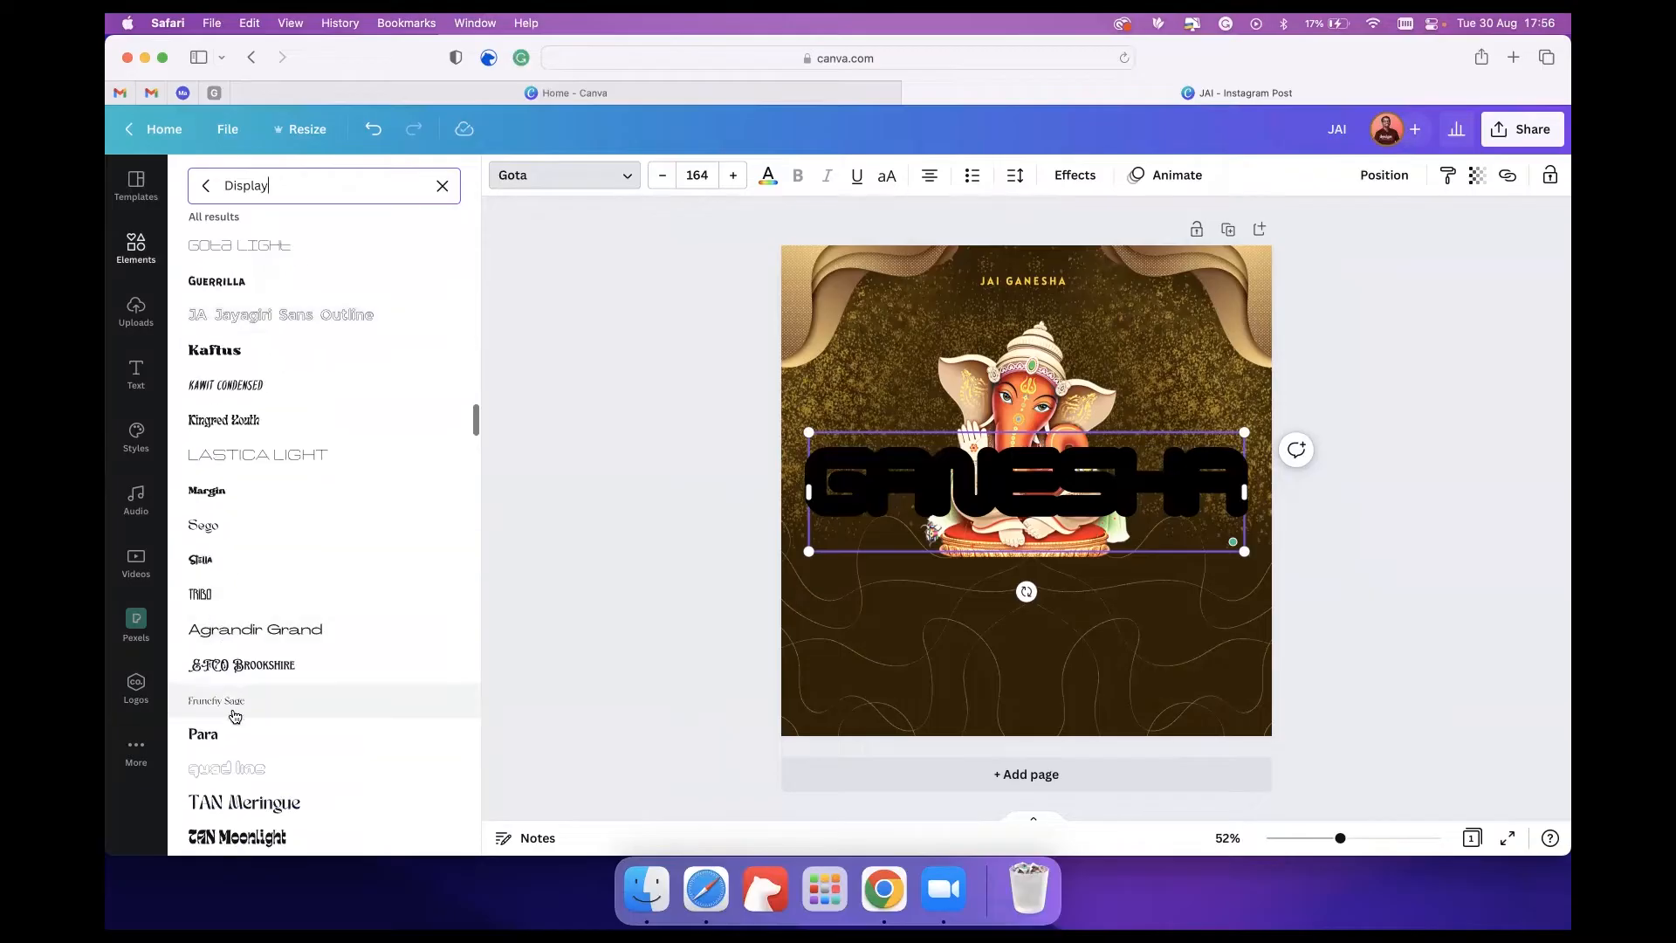
pyautogui.scroll(-13, 235, 725)
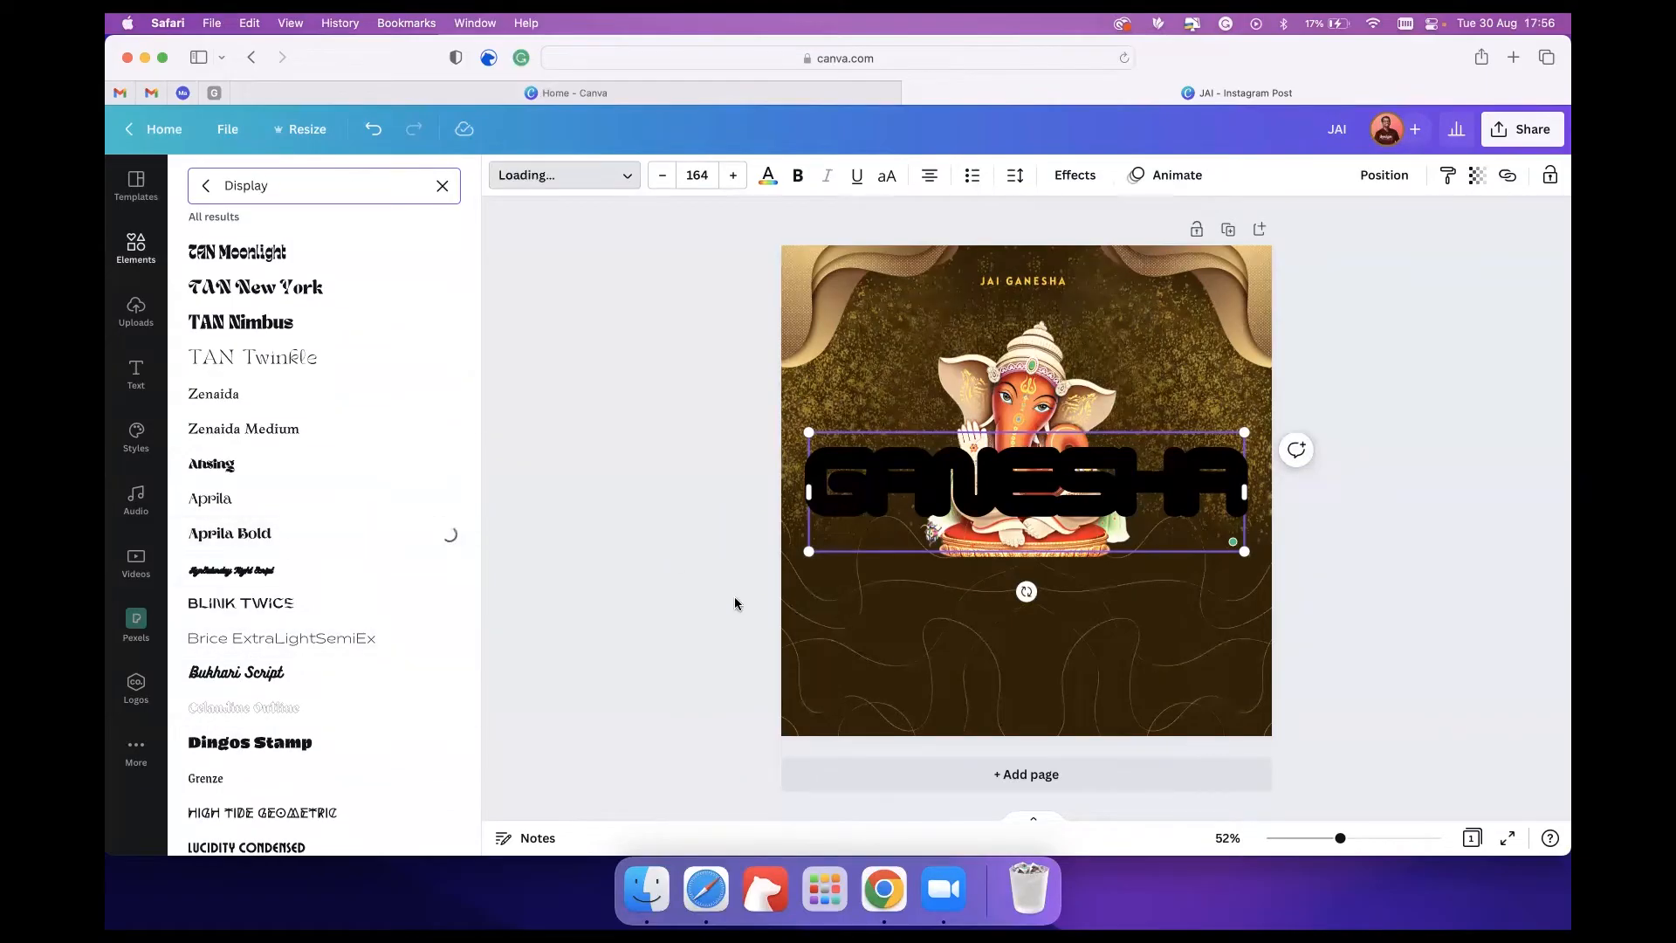
# Move the large GANESHA text slightly up the page and send it behind the Ganesha image.
pyautogui.click(1399, 433)
pyautogui.click(1147, 475)
pyautogui.moveTo(1147, 476); pyautogui.dragTo(1146, 446)
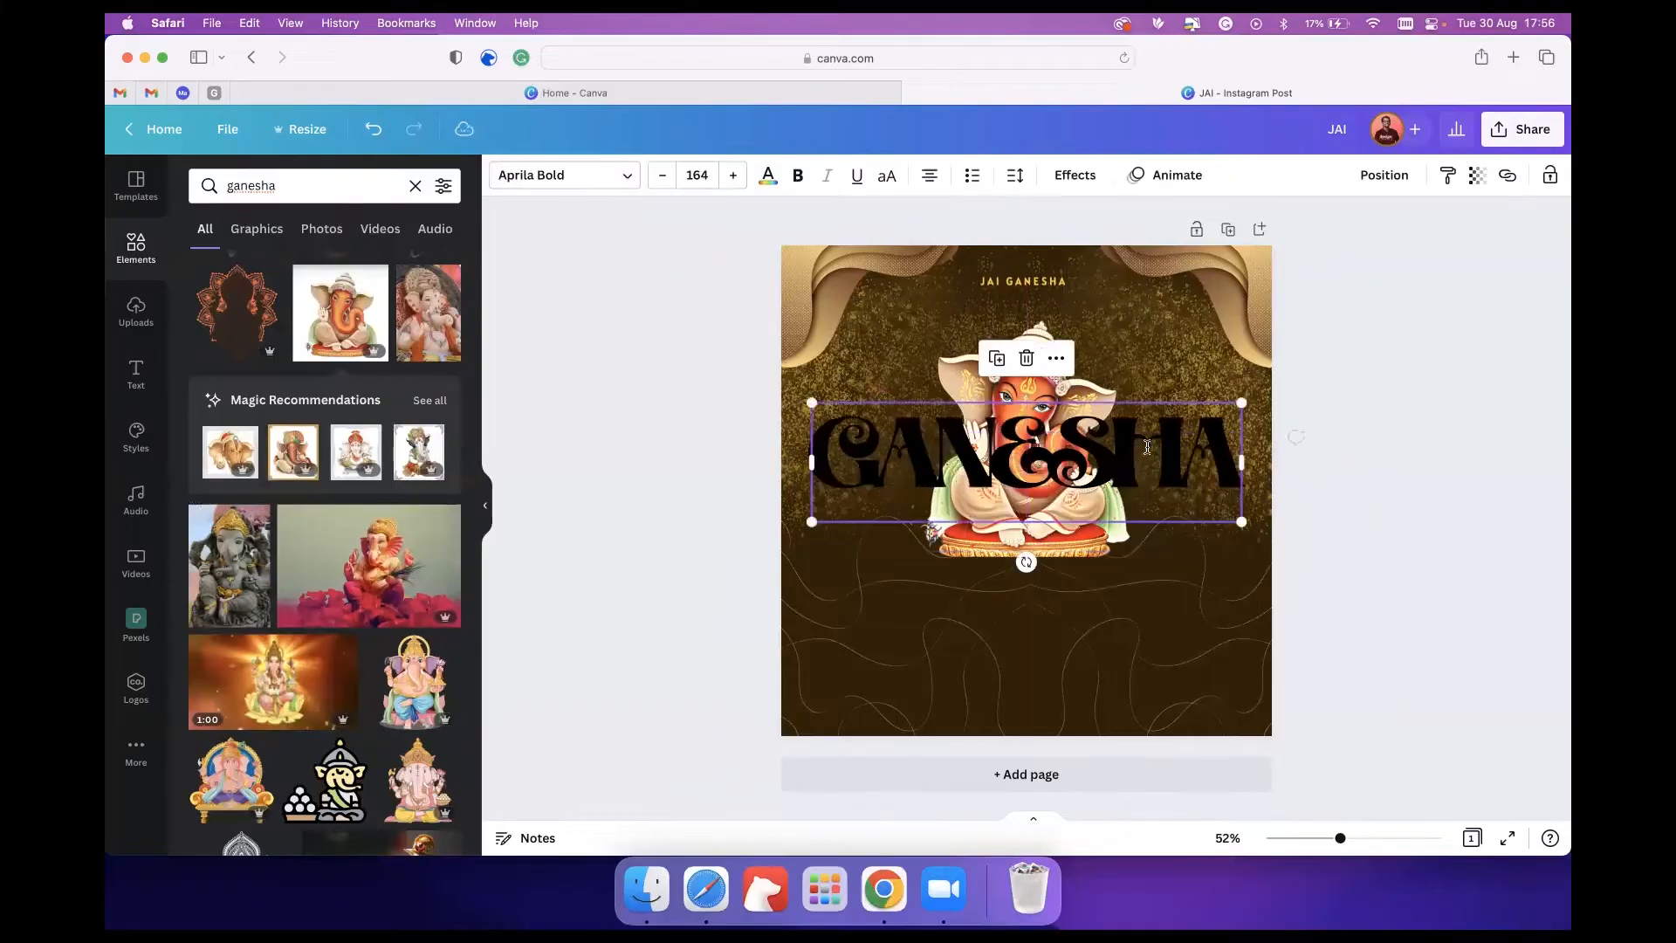
pyautogui.press('super+bracketleft')
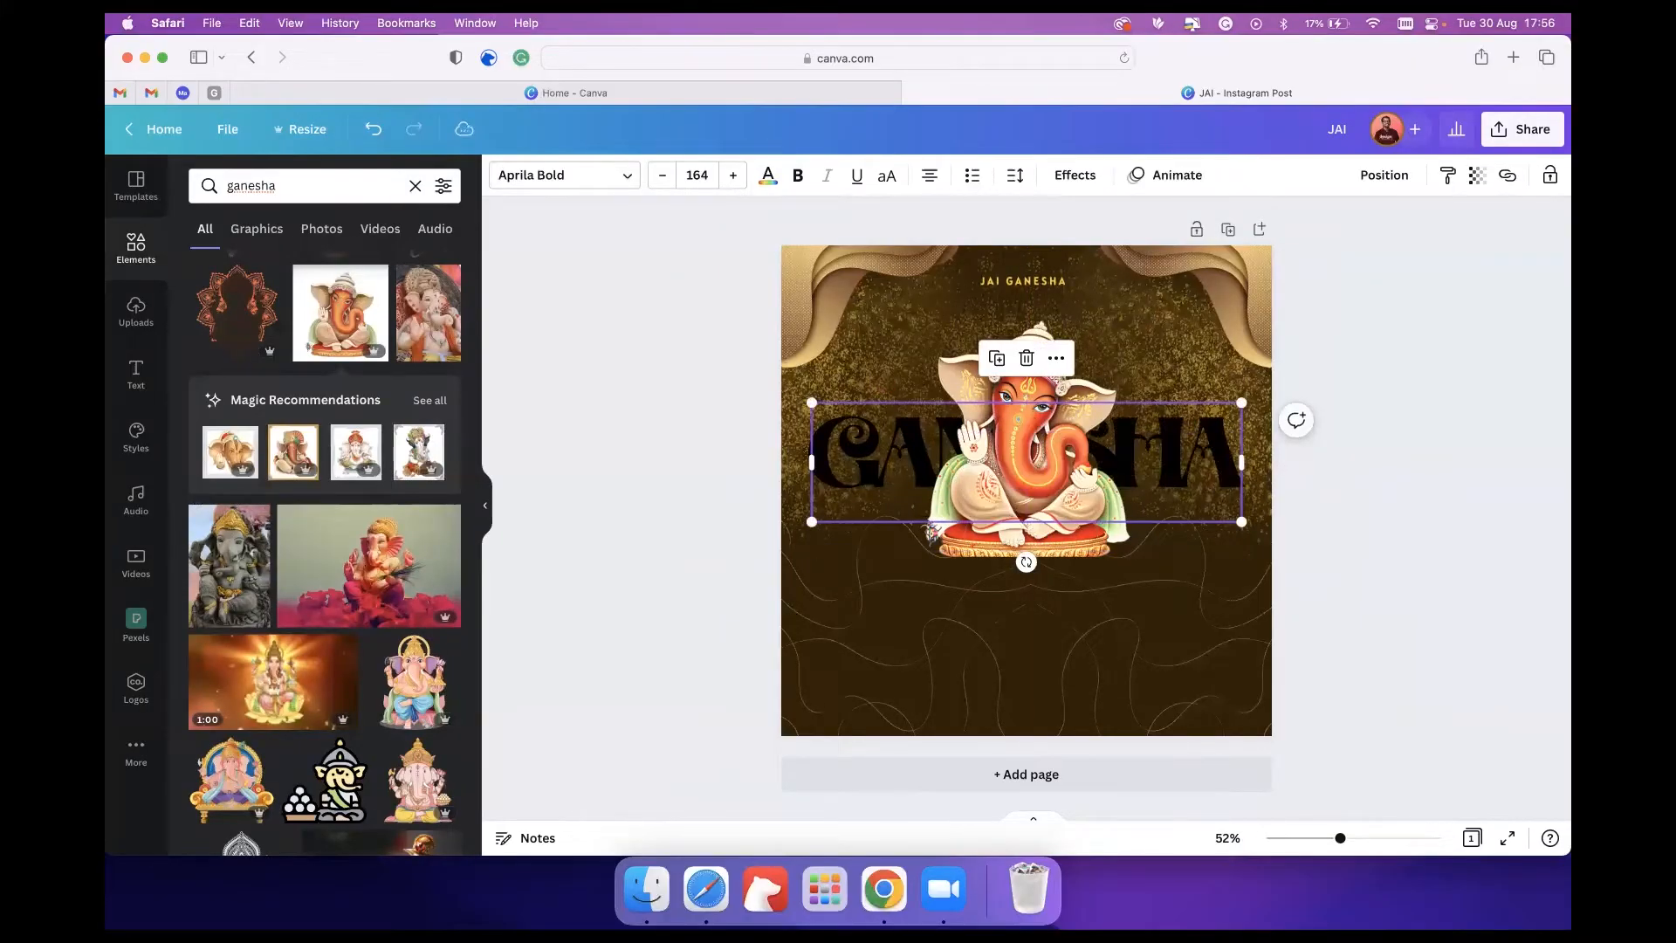
# Colour the large GANESHA text dark gold using a swatch from the Photo Colours.
pyautogui.click(768, 175)
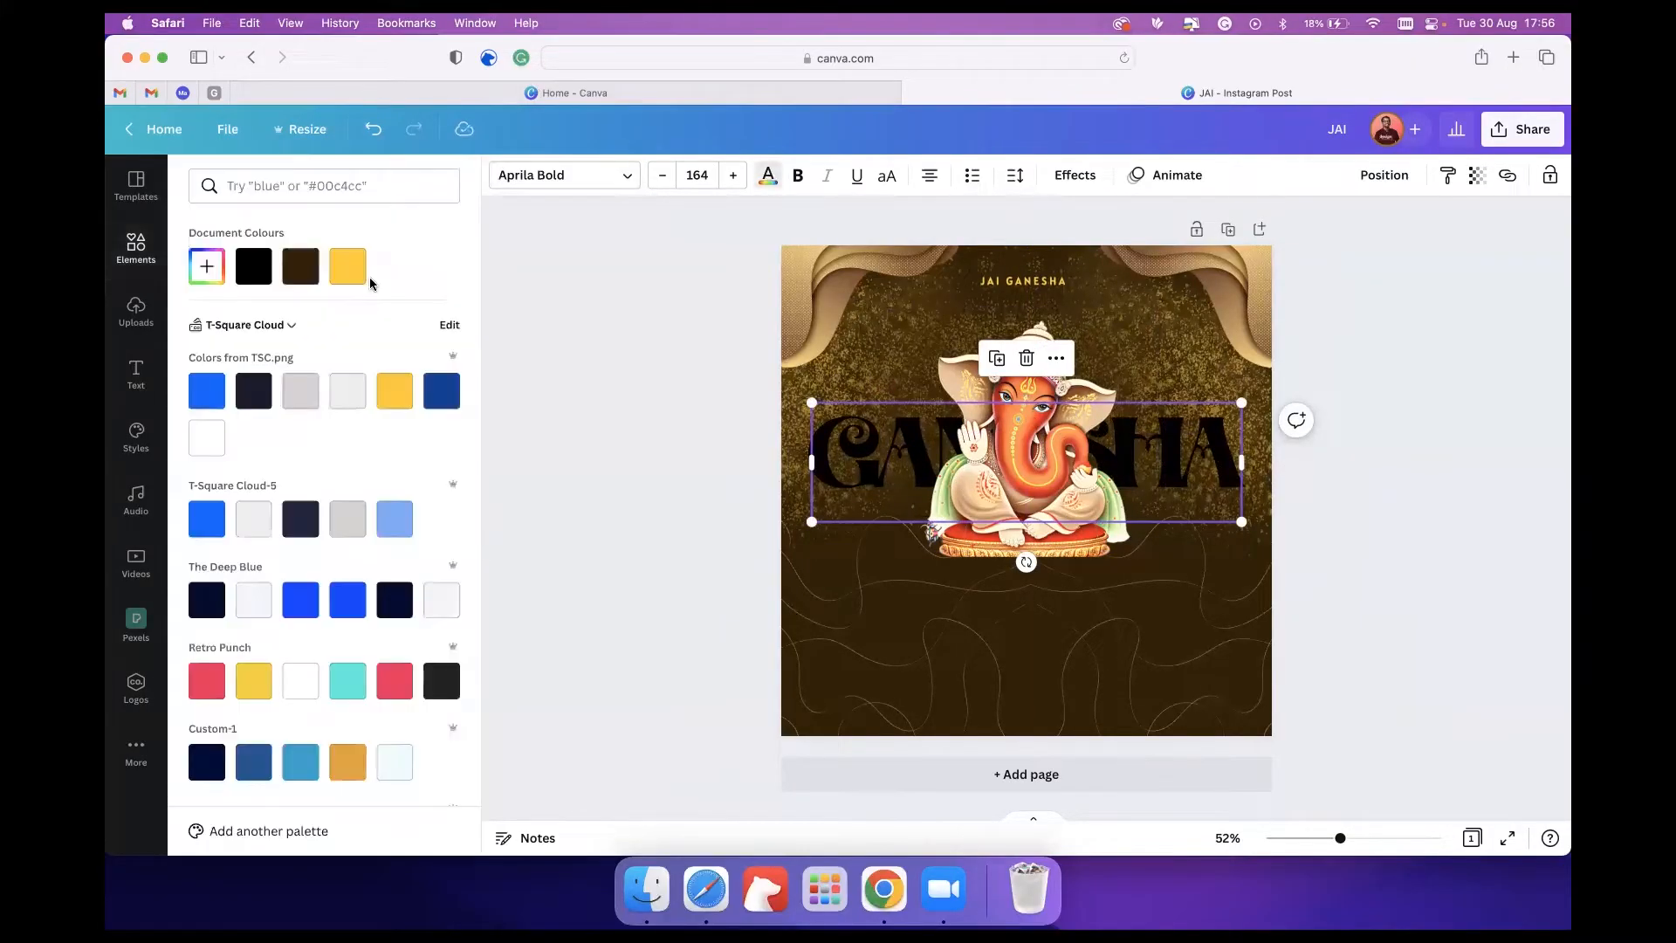
pyautogui.click(349, 268)
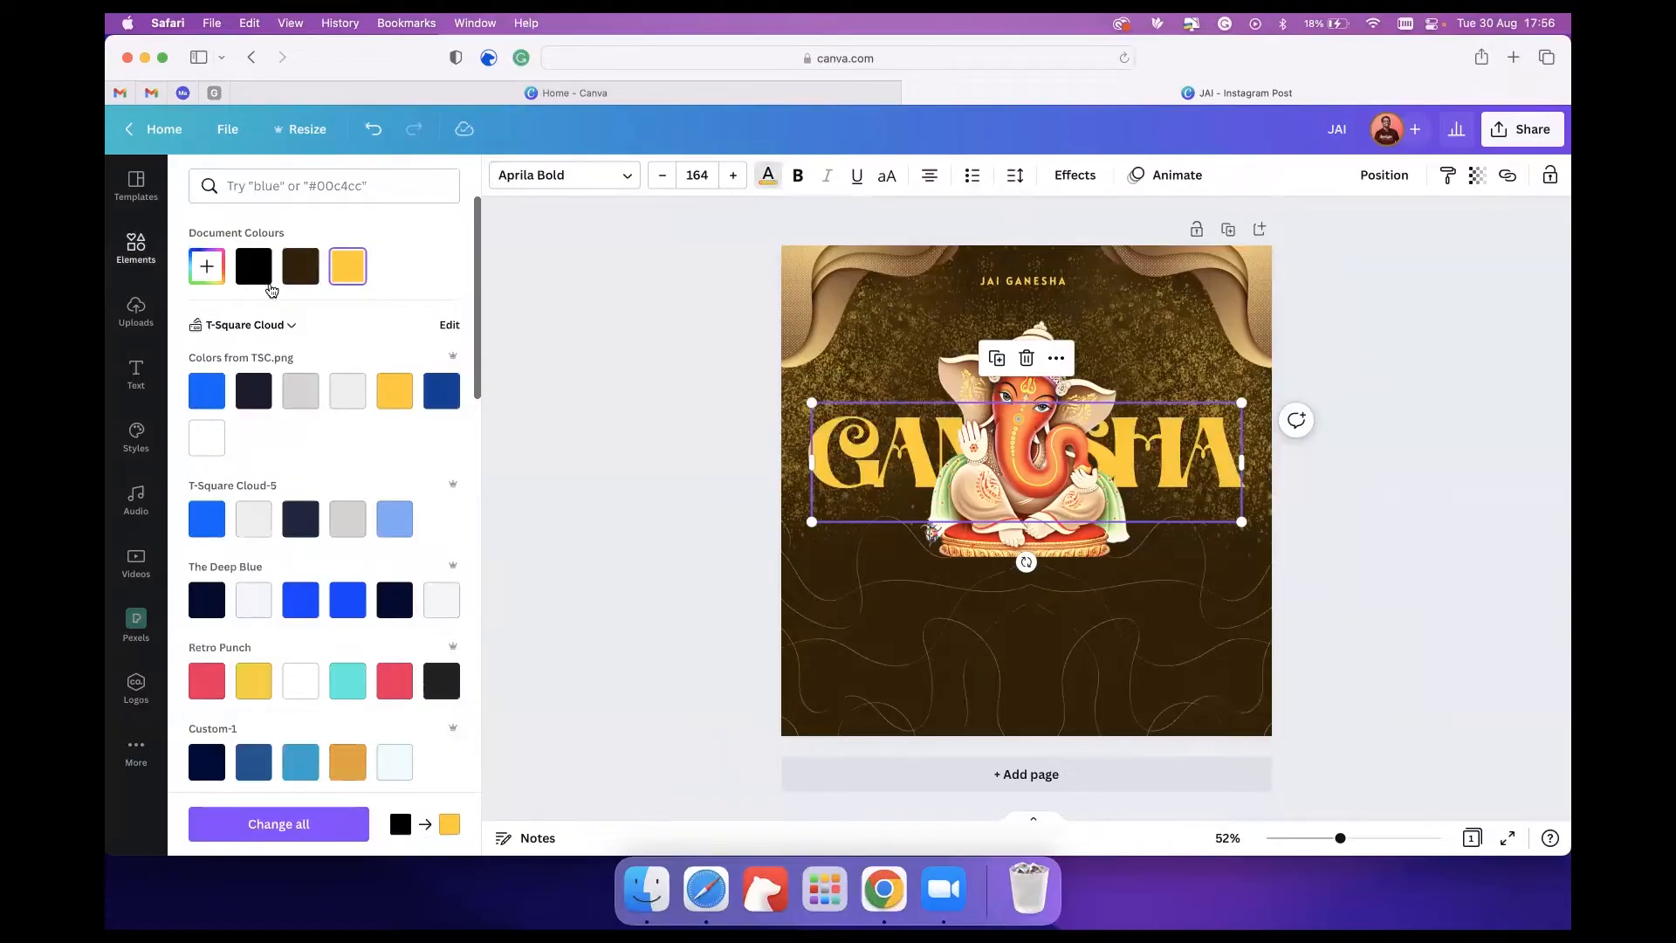
pyautogui.scroll(-15, 376, 563)
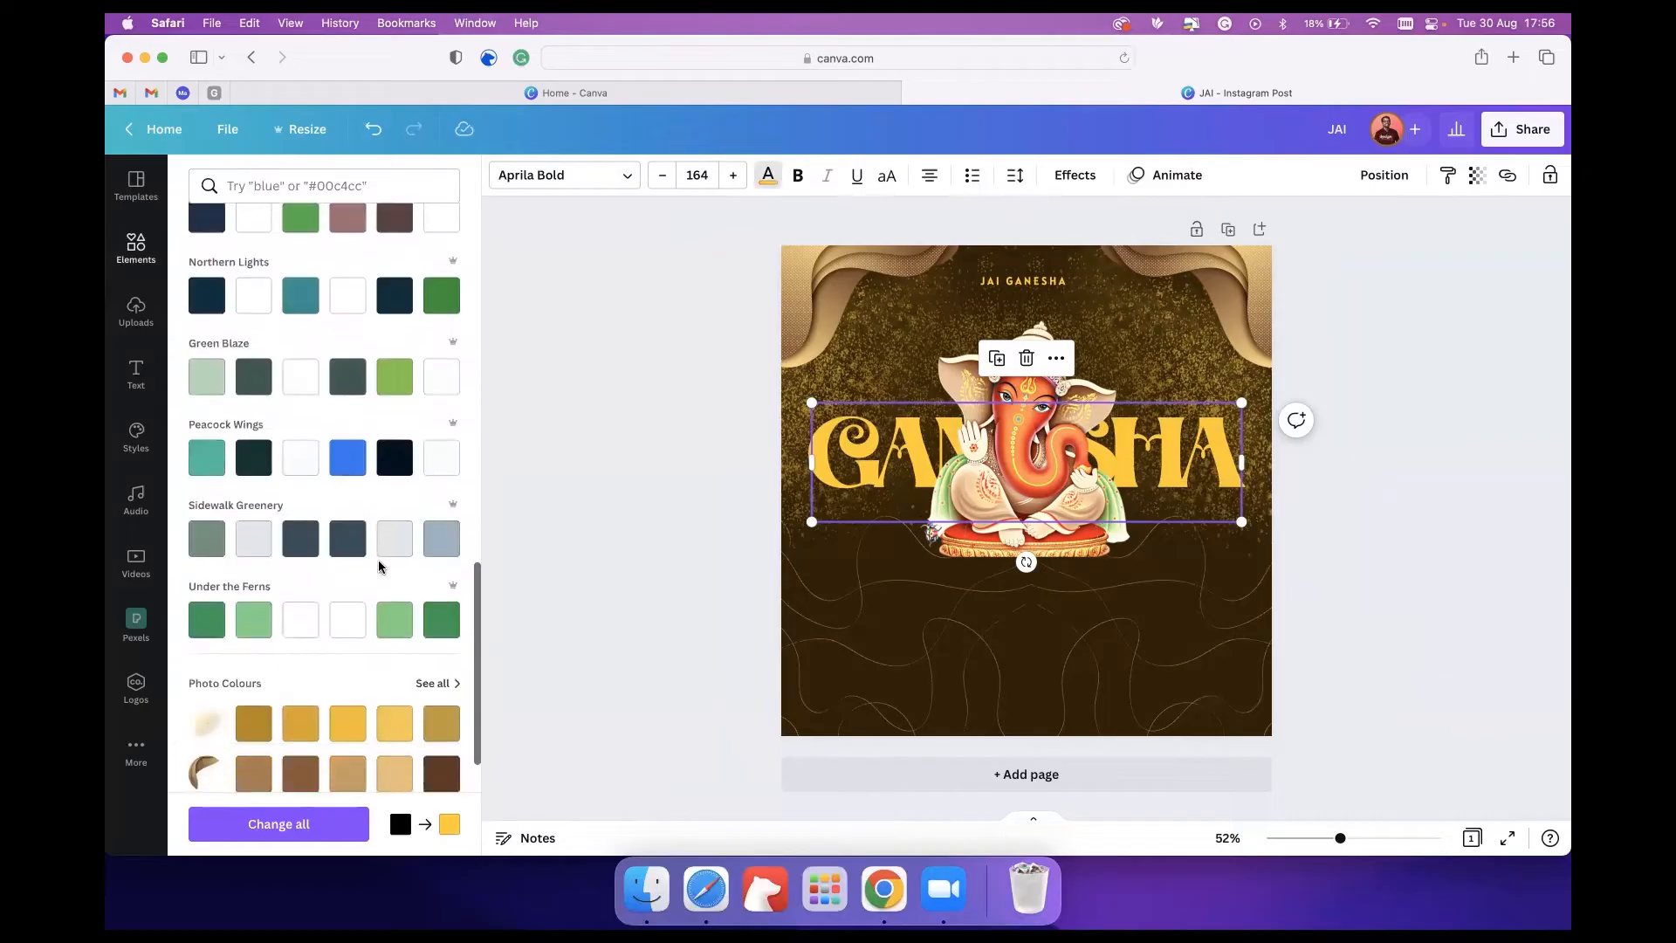
pyautogui.click(300, 519)
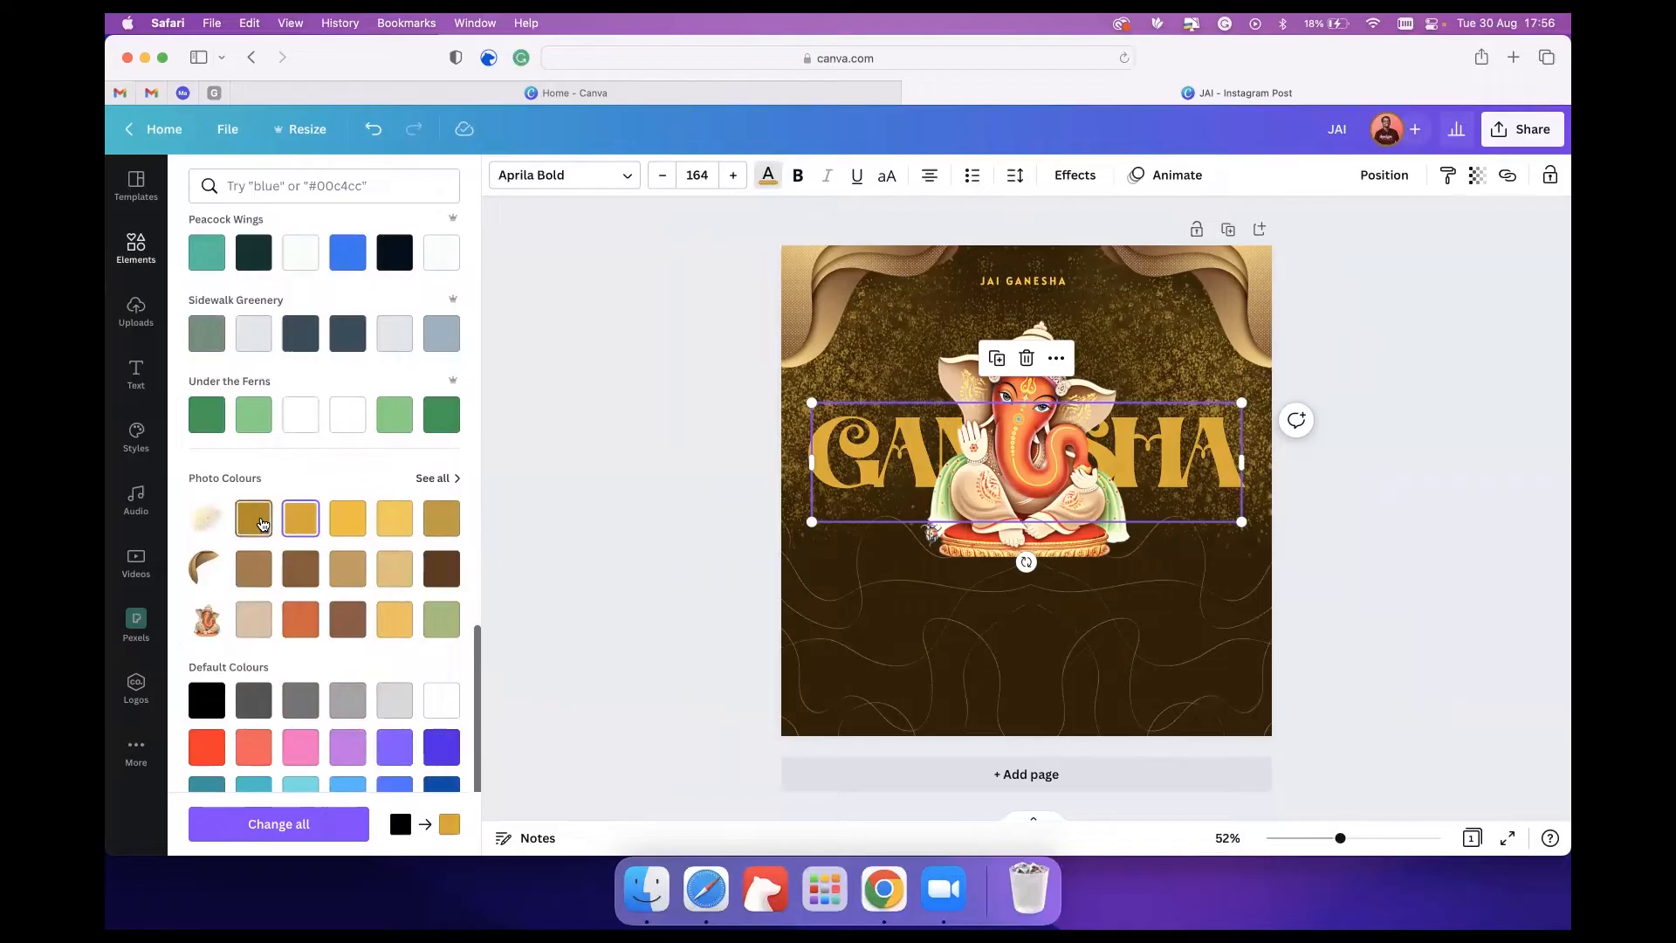
pyautogui.click(253, 518)
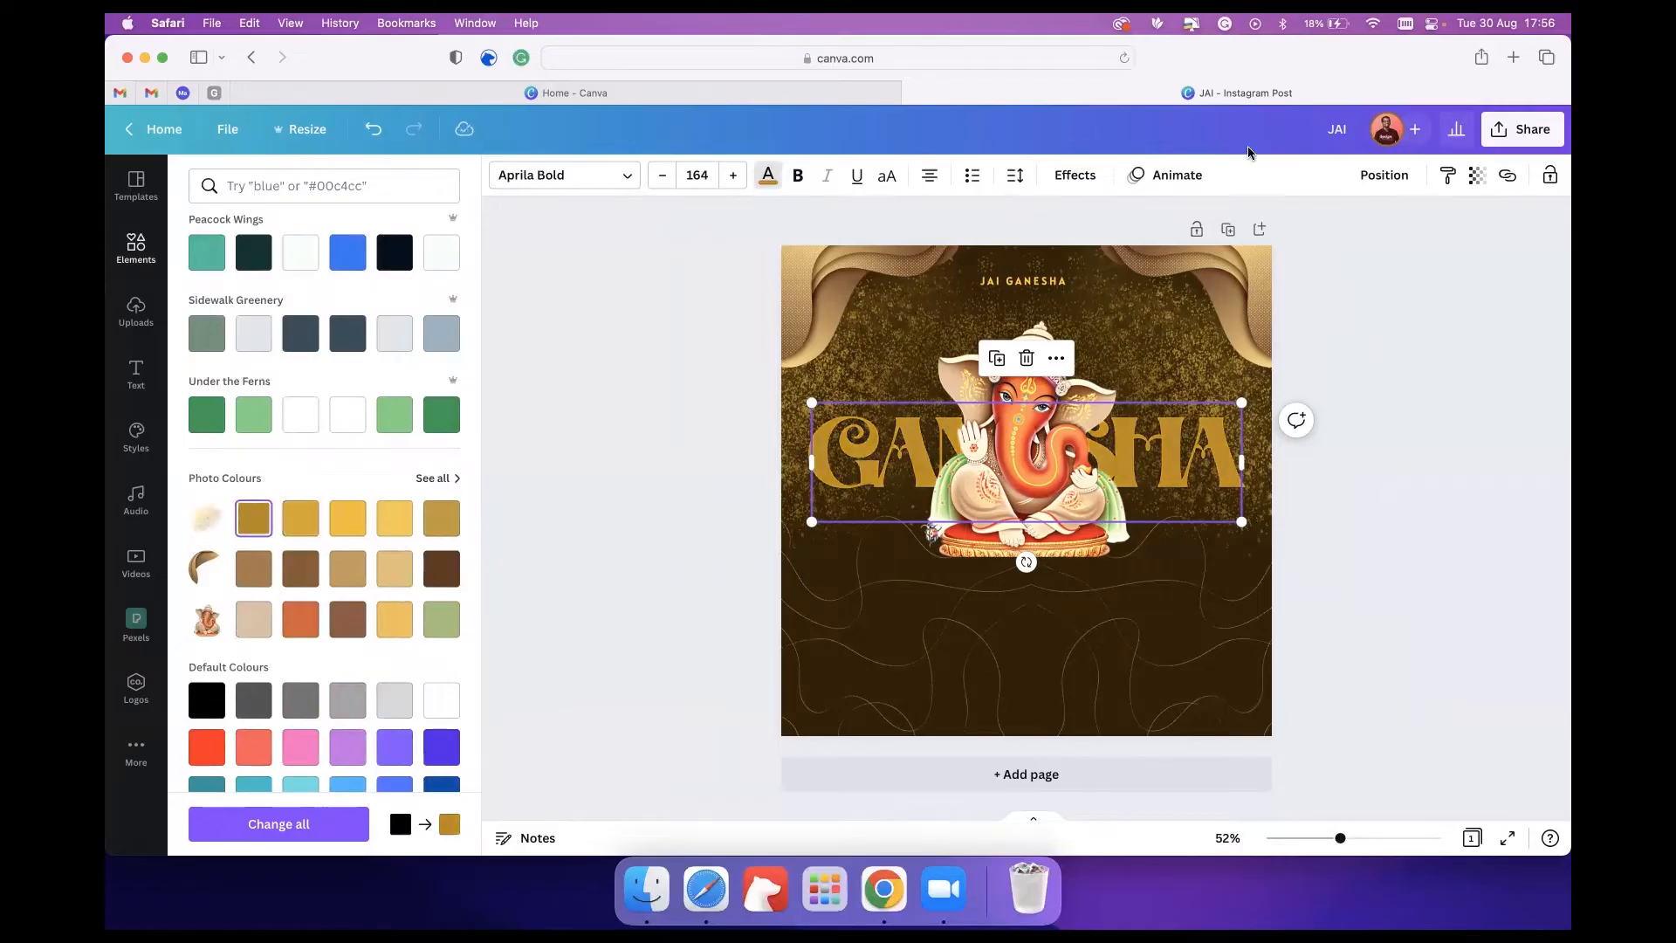
# Make the large GANESHA text partly transparent so it fades into the background.
pyautogui.click(1471, 174)
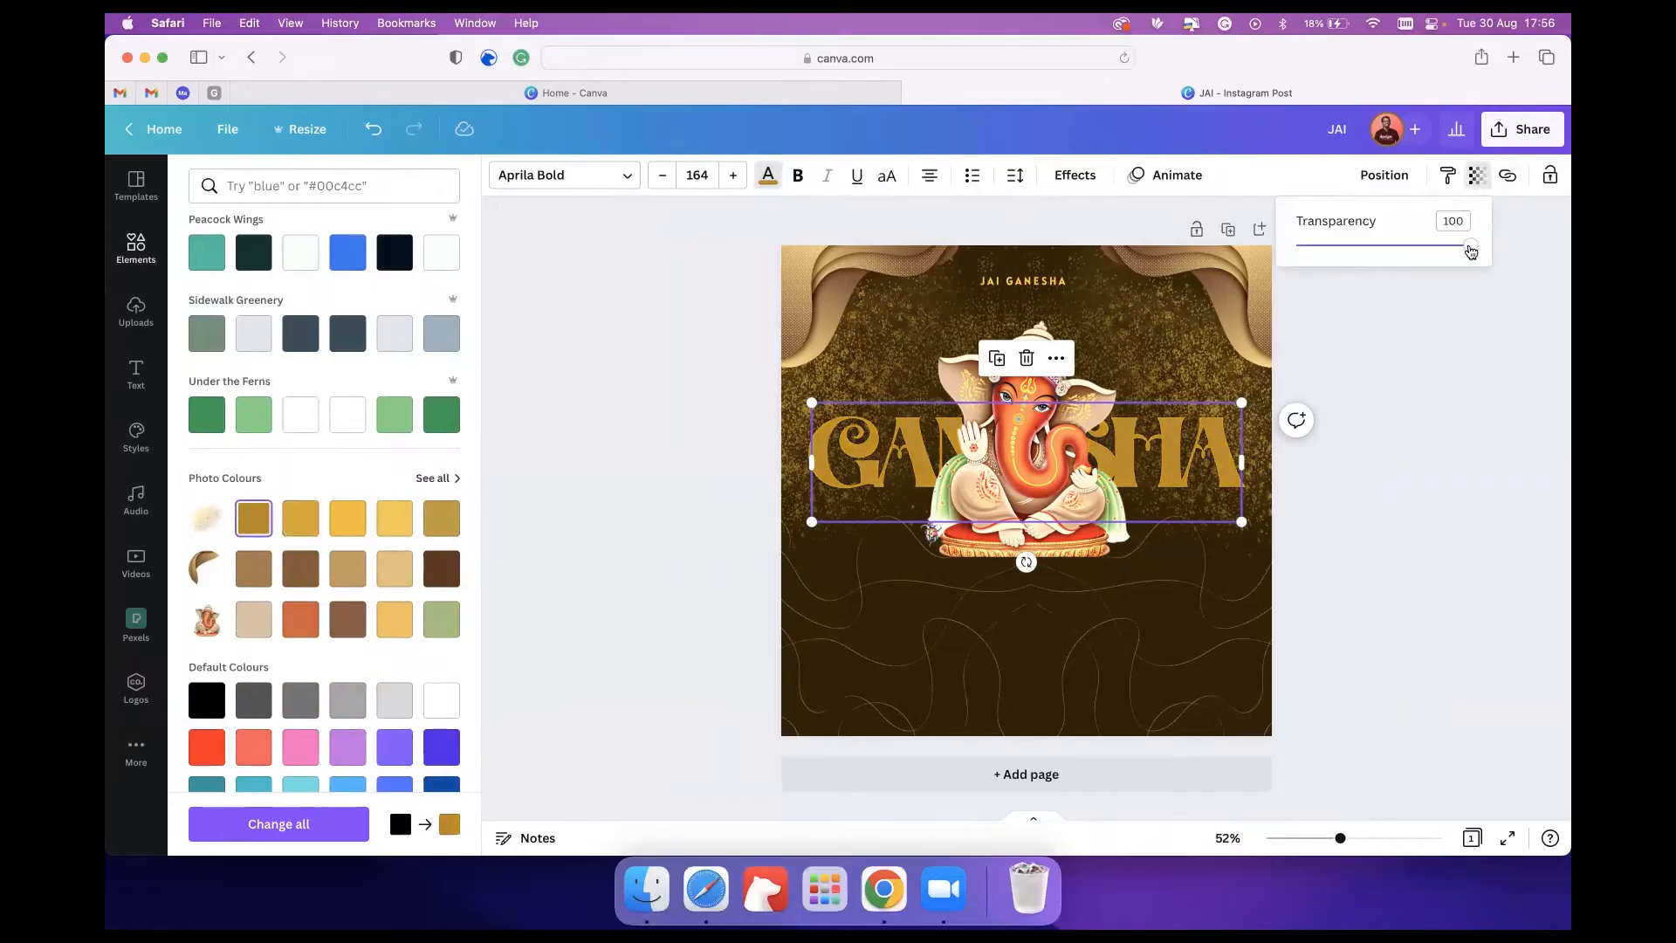
pyautogui.moveTo(1472, 253); pyautogui.dragTo(1398, 252)
pyautogui.click(1430, 482)
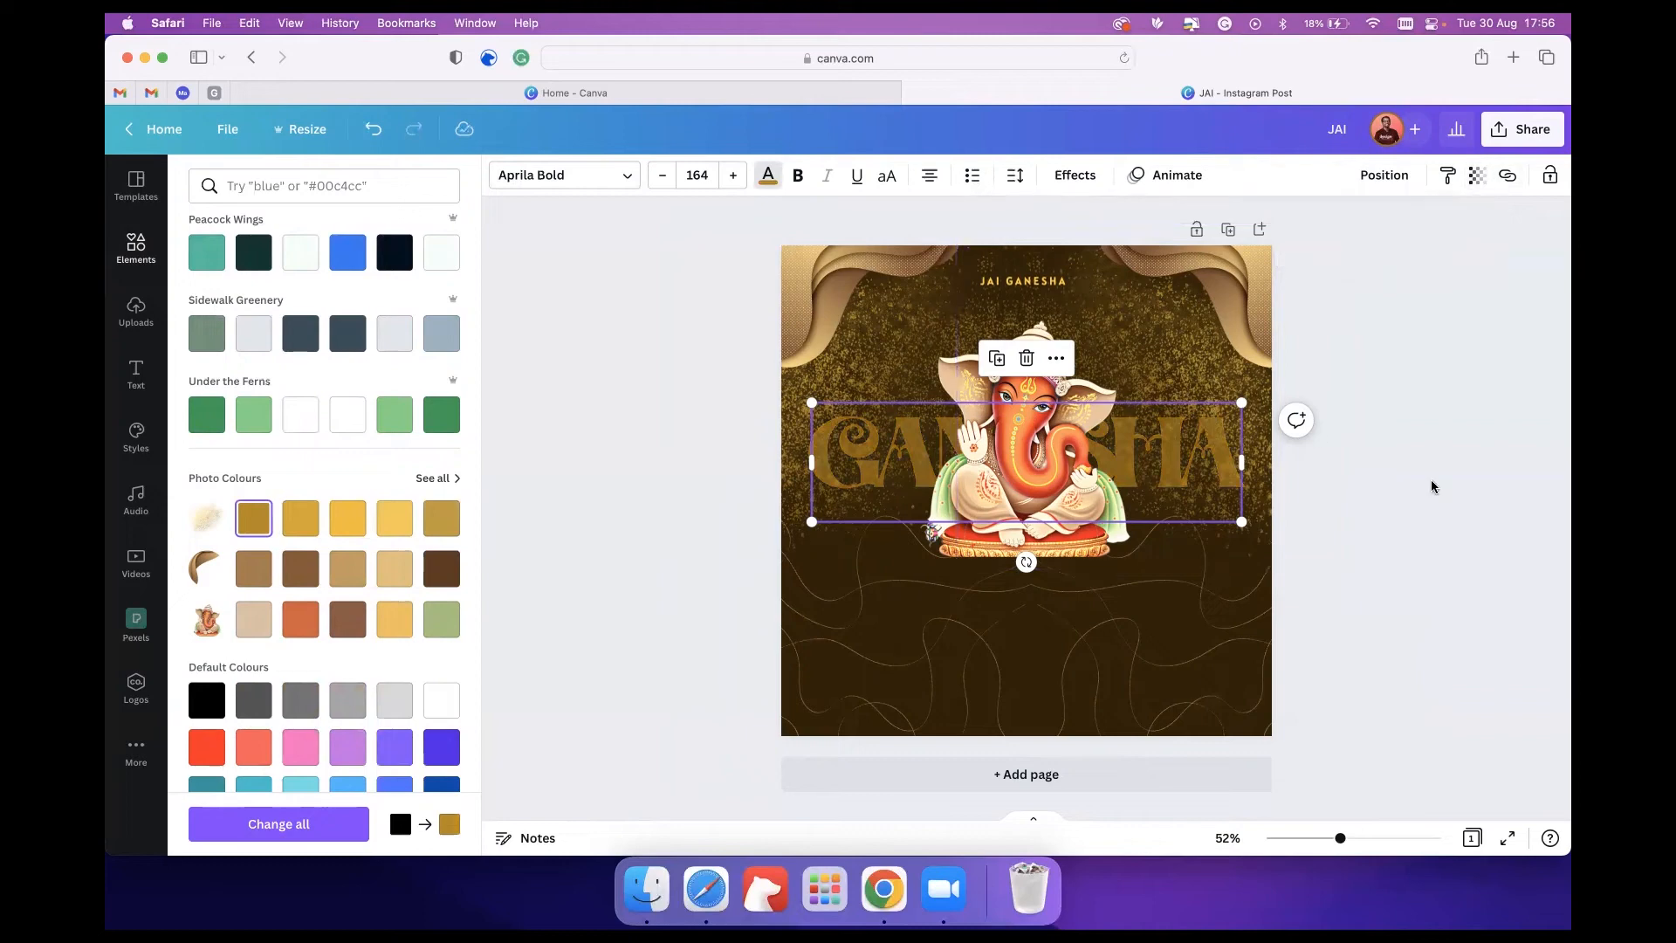
# Move the large GANESHA text up behind Ganesha's crown, just below JAI GANESHA, and shrink it to fit between the curtains.
pyautogui.click(1051, 445)
pyautogui.click(1214, 448)
pyautogui.moveTo(1202, 453); pyautogui.dragTo(1204, 347)
pyautogui.moveTo(1244, 281); pyautogui.dragTo(1213, 307)
pyautogui.click(1138, 352)
pyautogui.press('super+v')
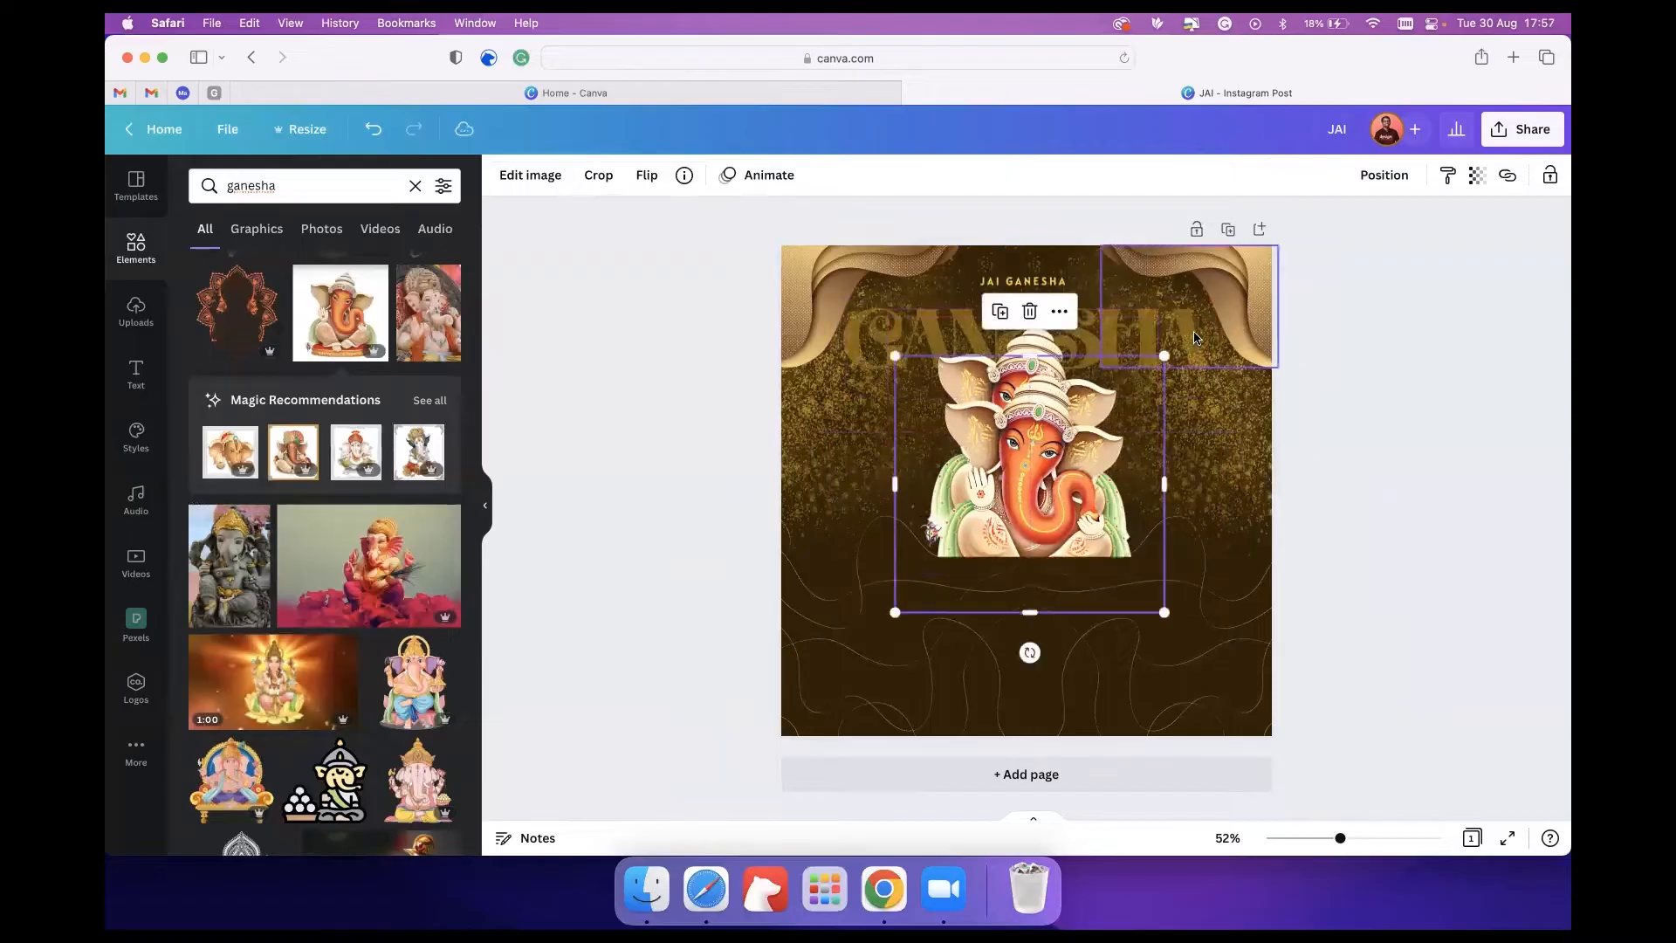
pyautogui.click(1186, 340)
pyautogui.press('super+z')
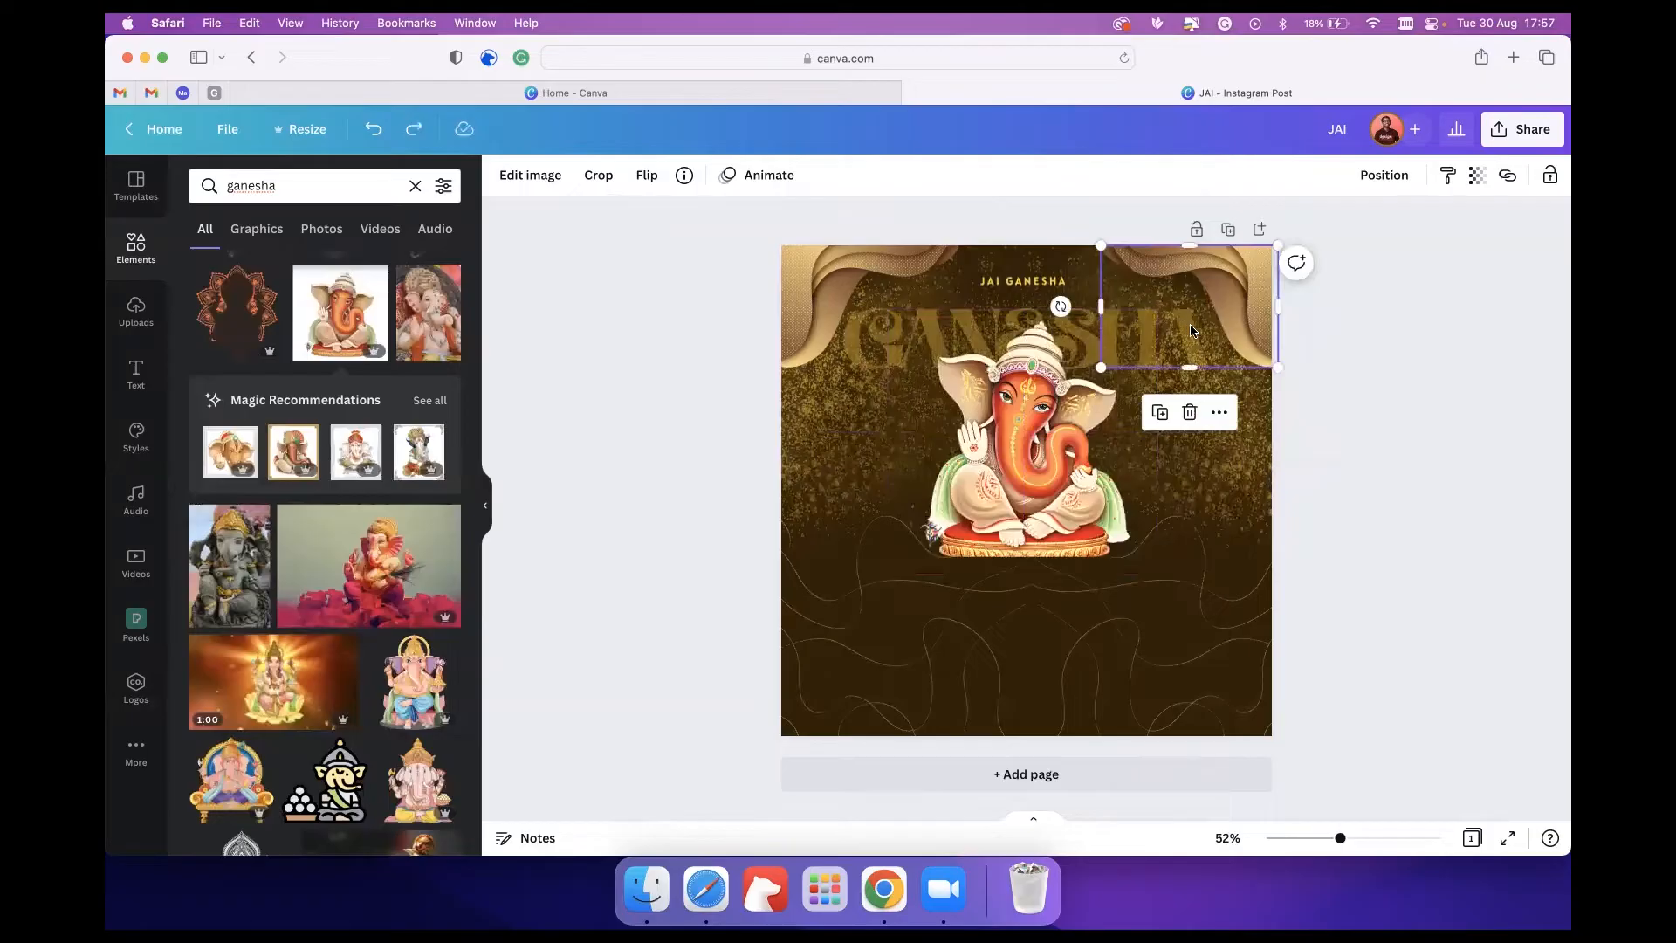
pyautogui.click(975, 340)
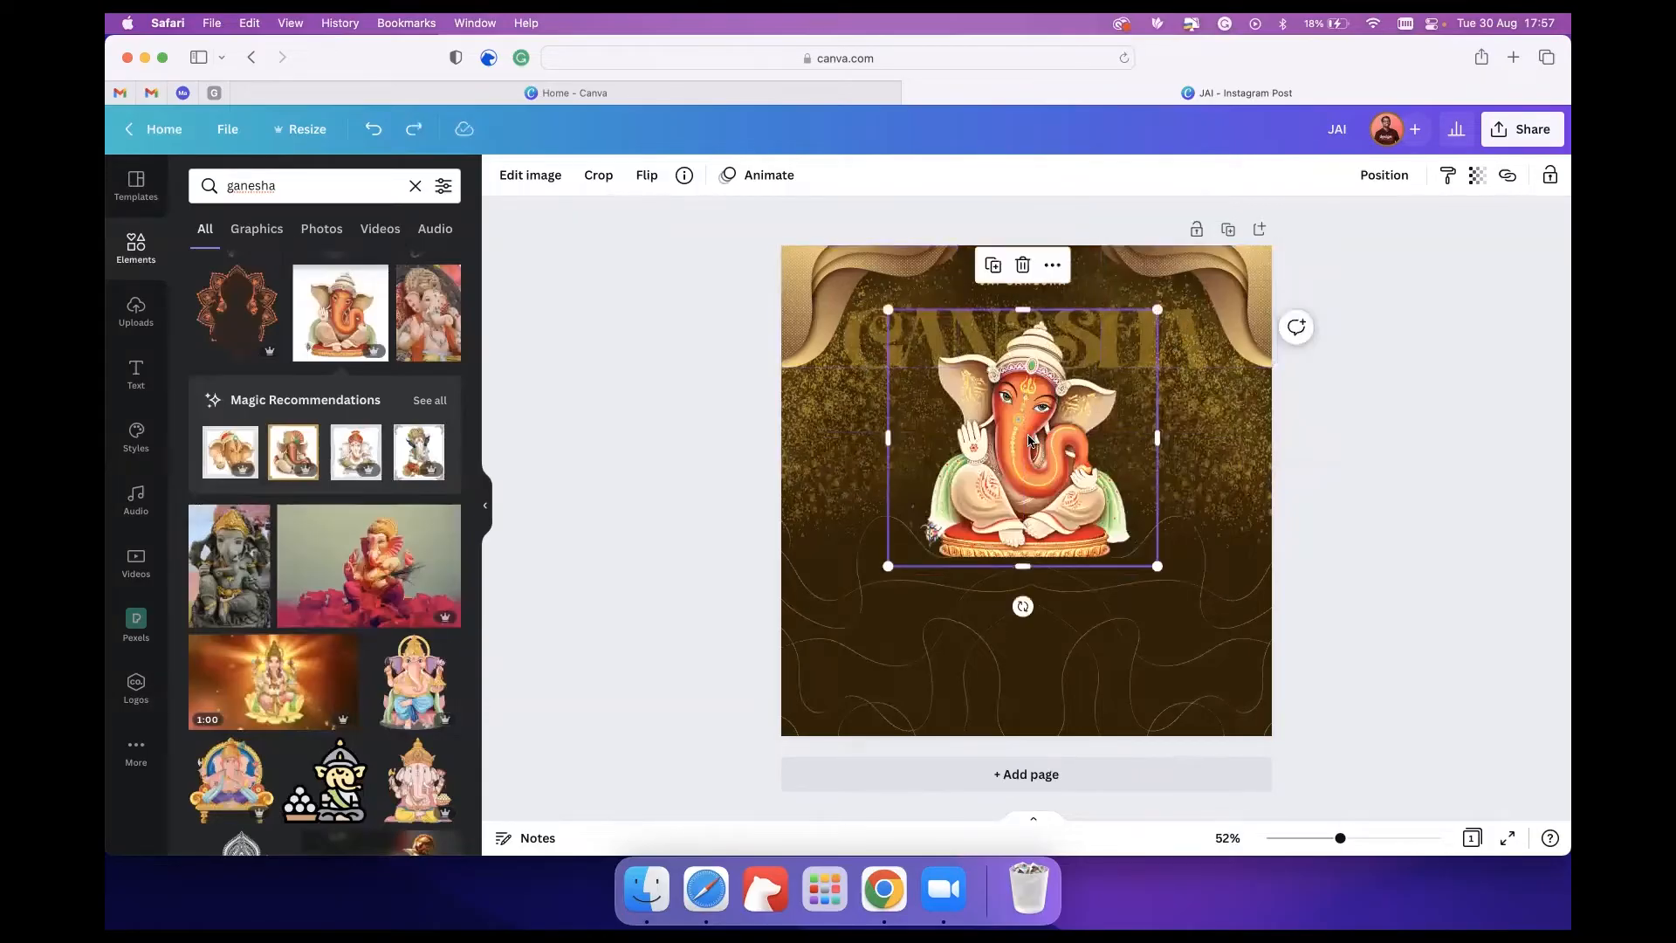
pyautogui.moveTo(1157, 310); pyautogui.dragTo(1157, 312)
pyautogui.click(568, 322)
pyautogui.click(272, 186)
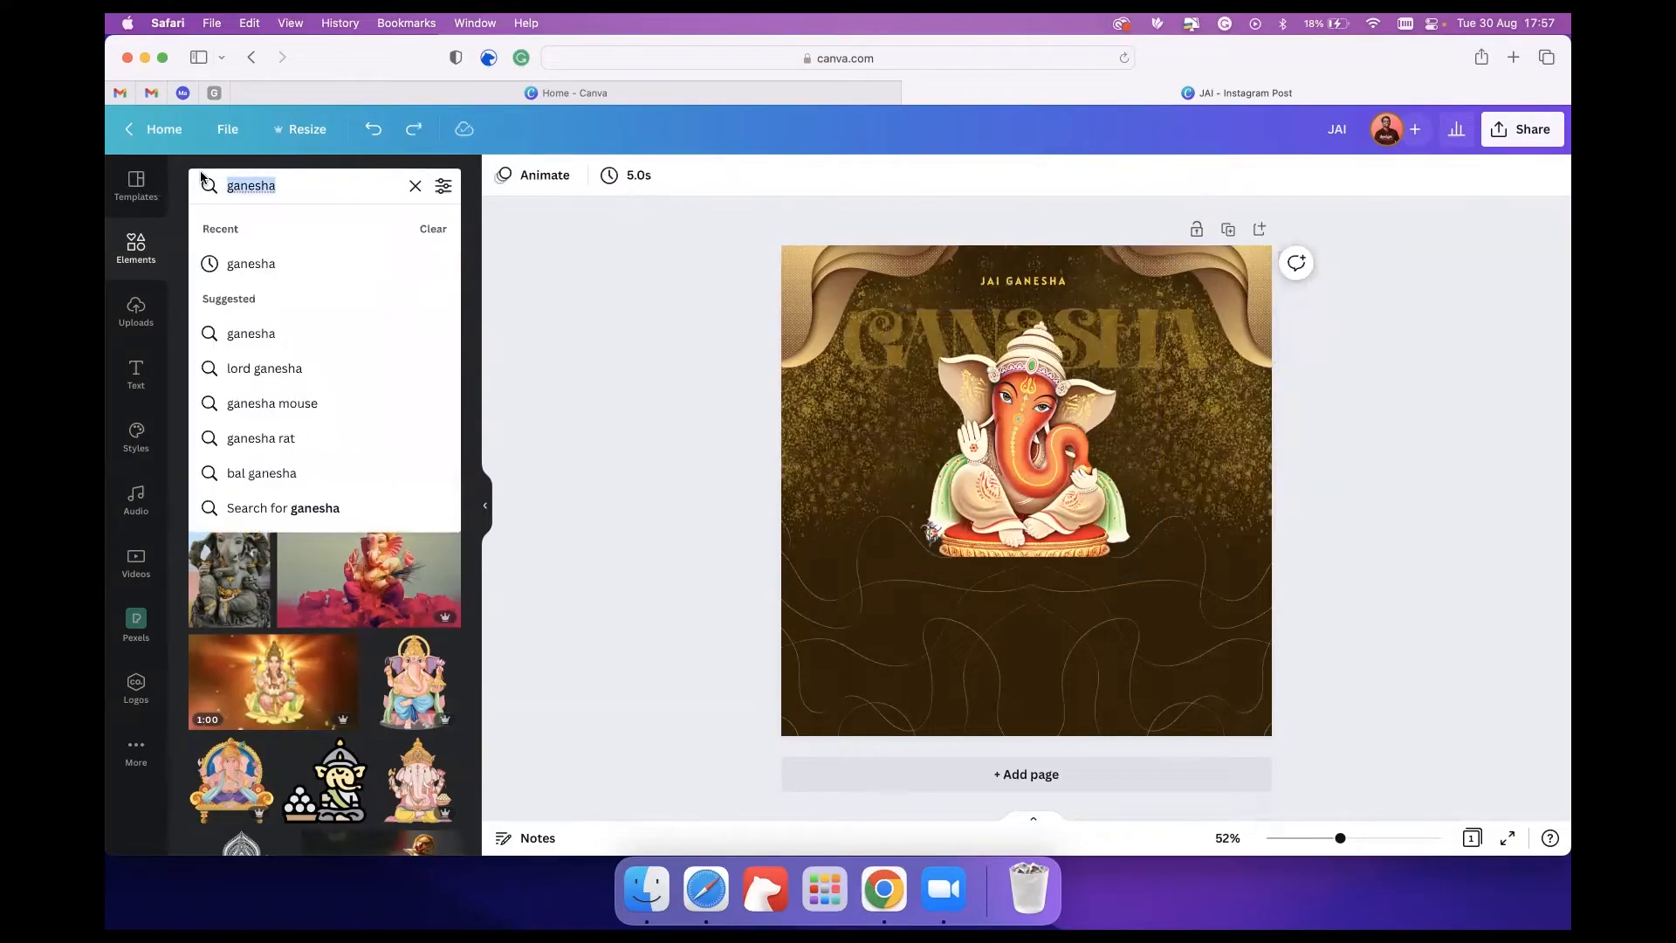
pyautogui.click(595, 375)
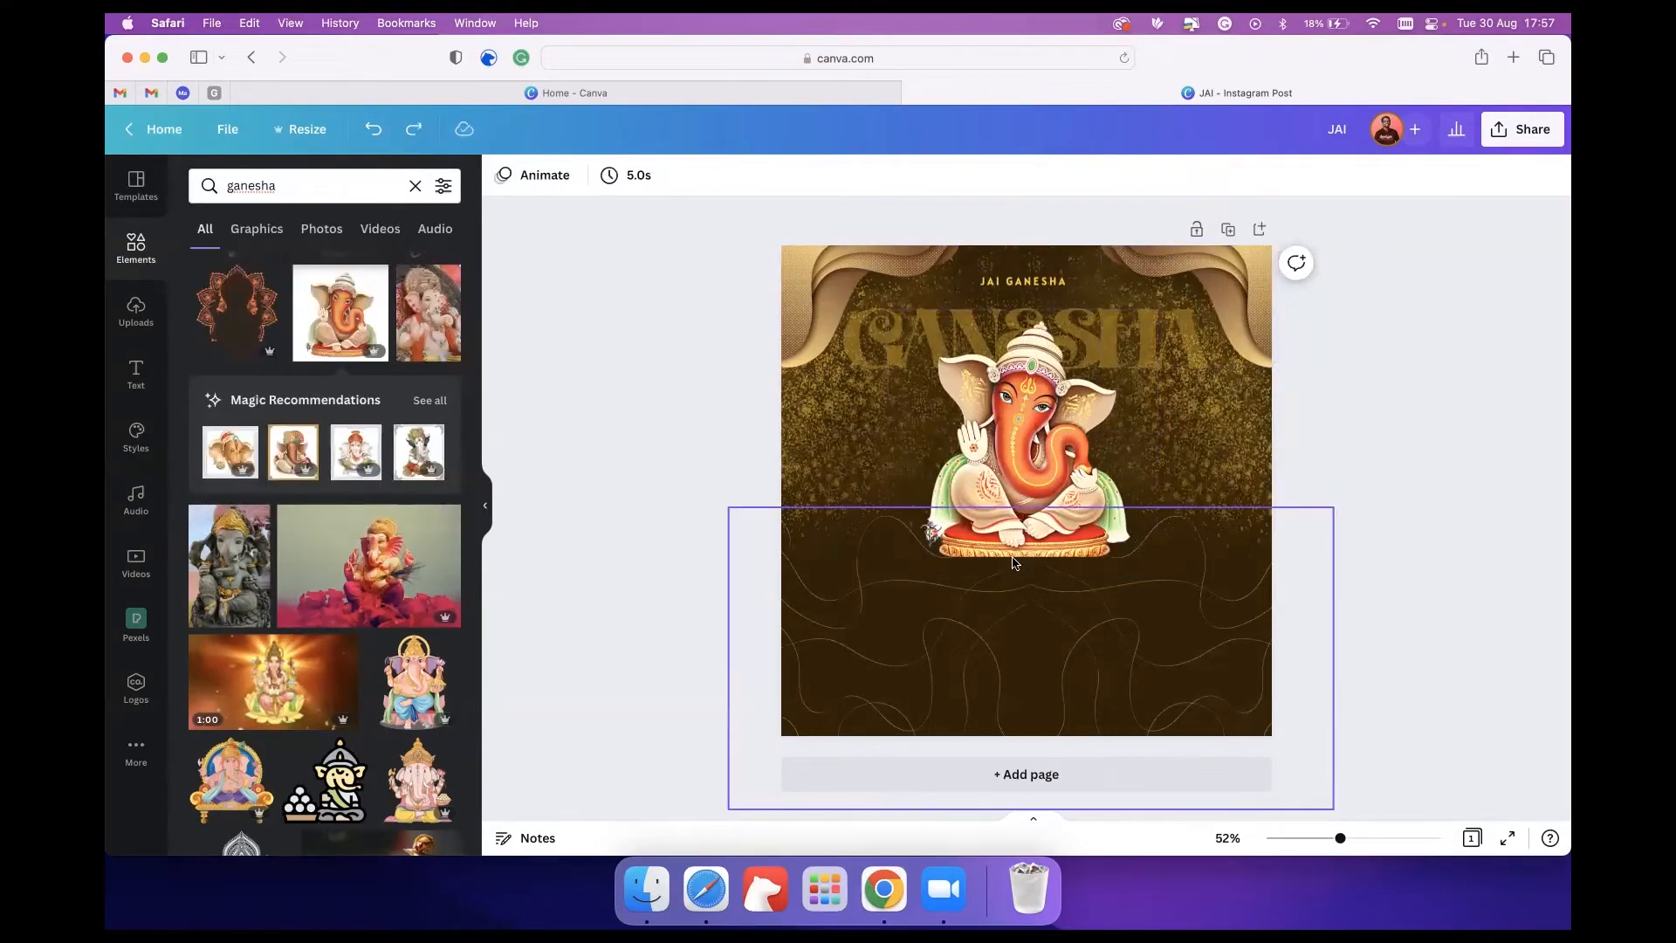
pyautogui.click(1010, 602)
pyautogui.moveTo(1163, 606); pyautogui.dragTo(1162, 652)
pyautogui.click(1442, 464)
pyautogui.click(1192, 646)
pyautogui.press('super+z')
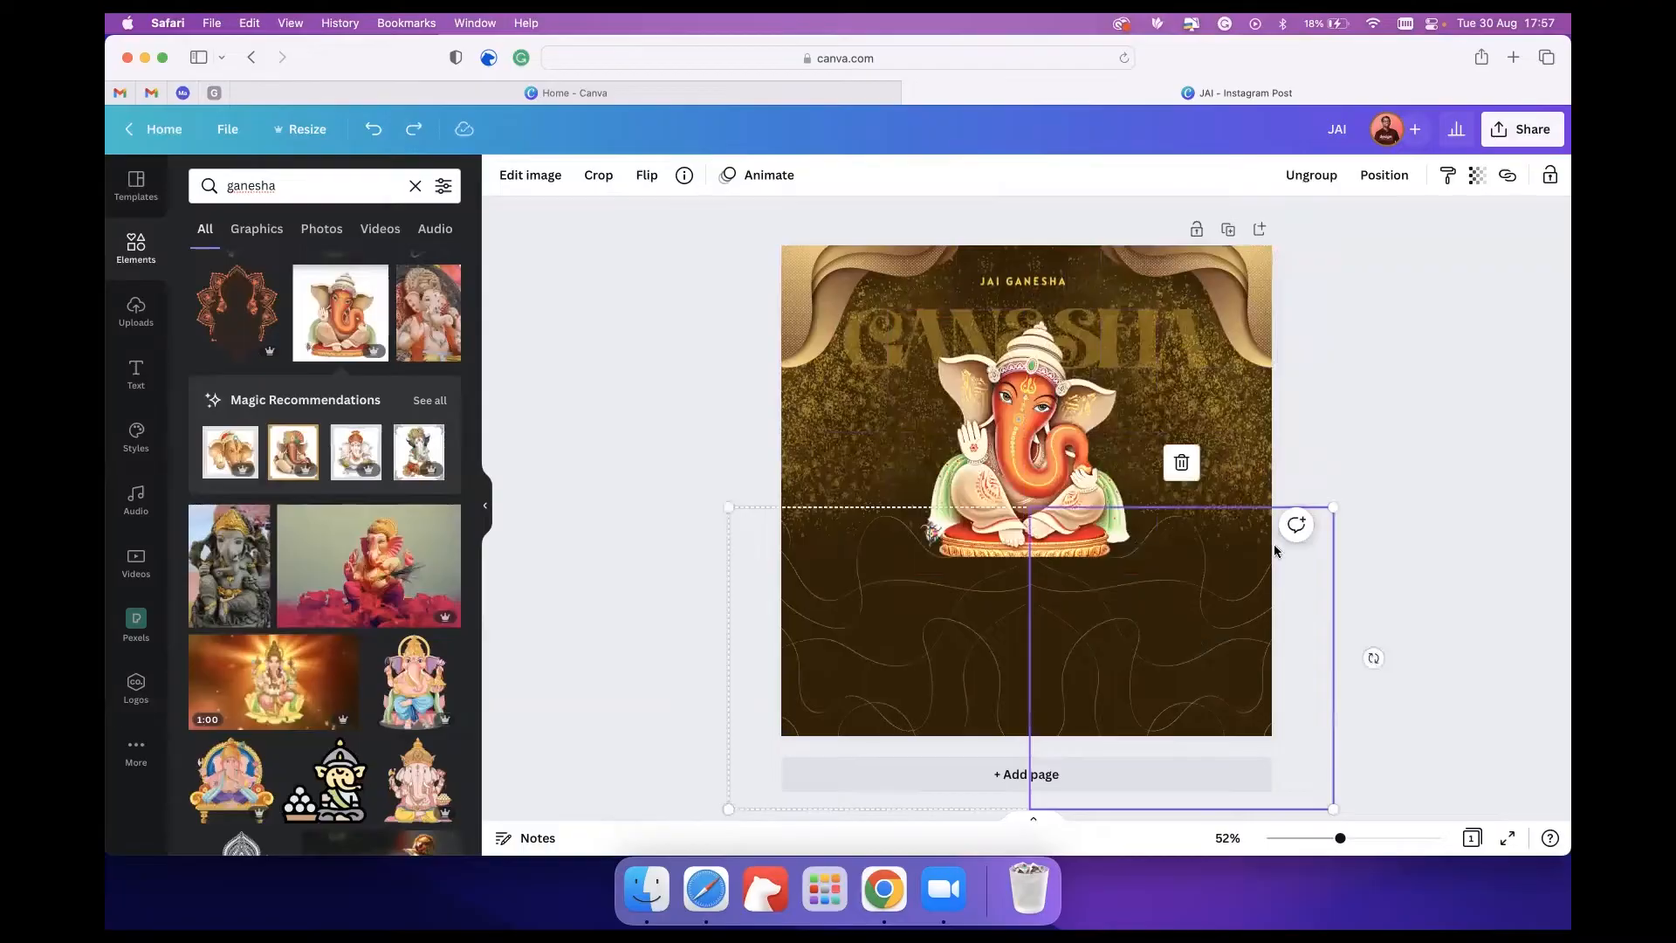
pyautogui.click(1438, 449)
# Enlarge the Ganesha image so its crown overlaps the large GANESHA text, keeping it centred on the page.
pyautogui.click(1028, 434)
pyautogui.hotkey('shift', 'Down')
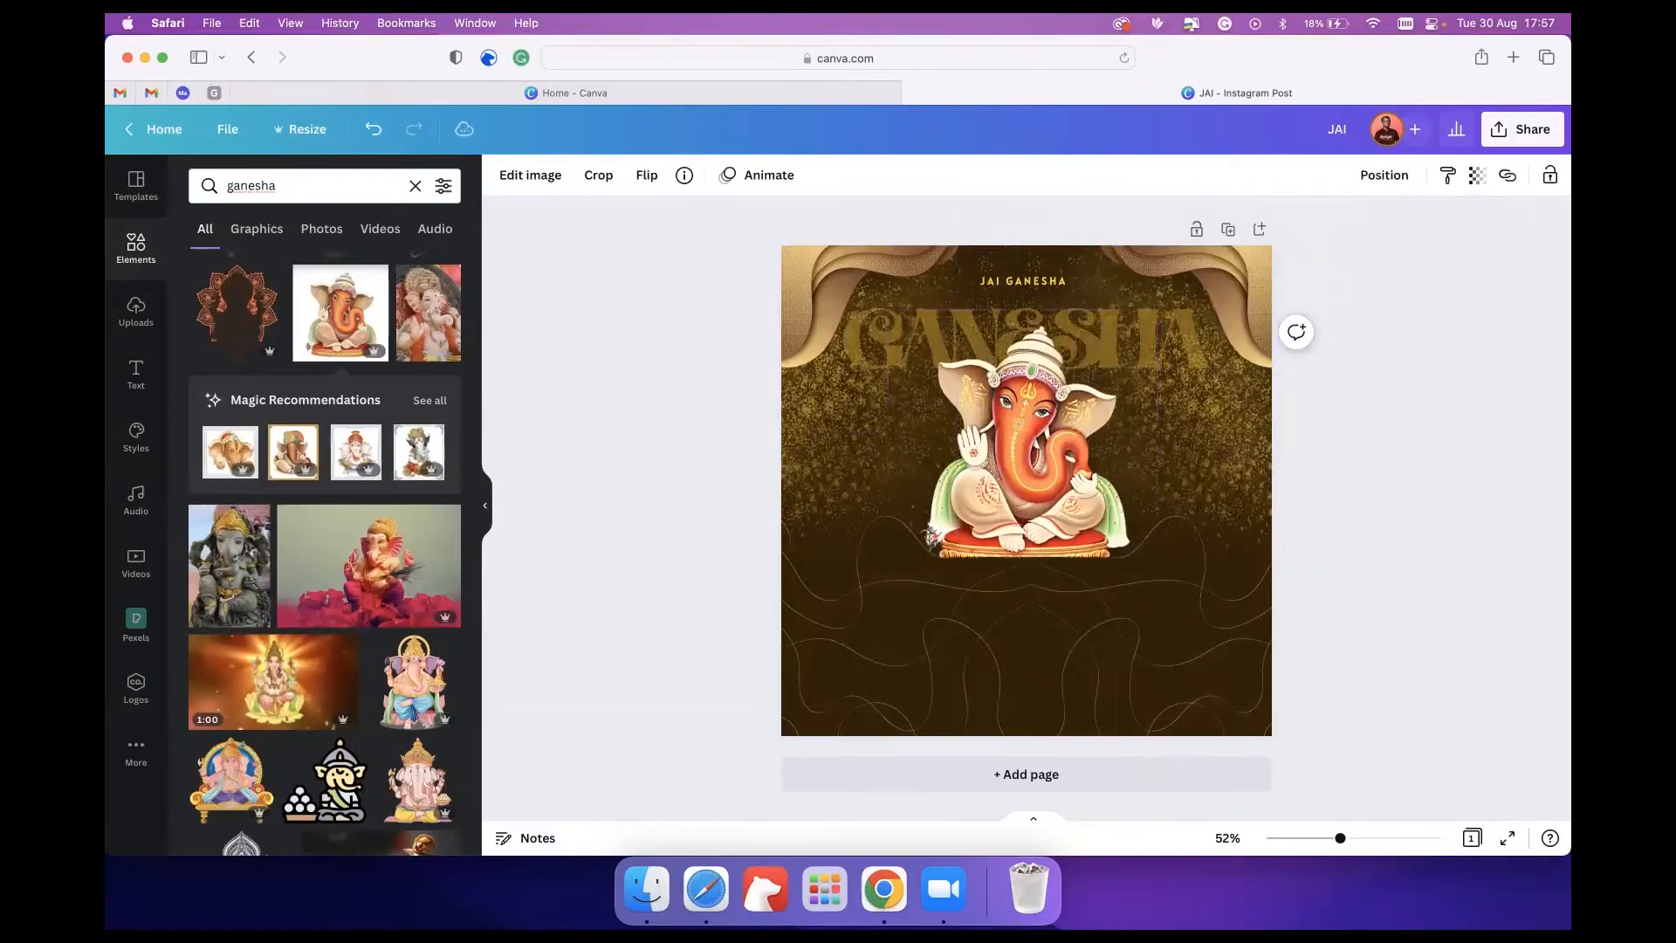
pyautogui.moveTo(1177, 297)
pyautogui.mouseDown()
pyautogui.moveTo(1187, 308)
pyautogui.moveTo(1202, 280)
pyautogui.mouseUp()
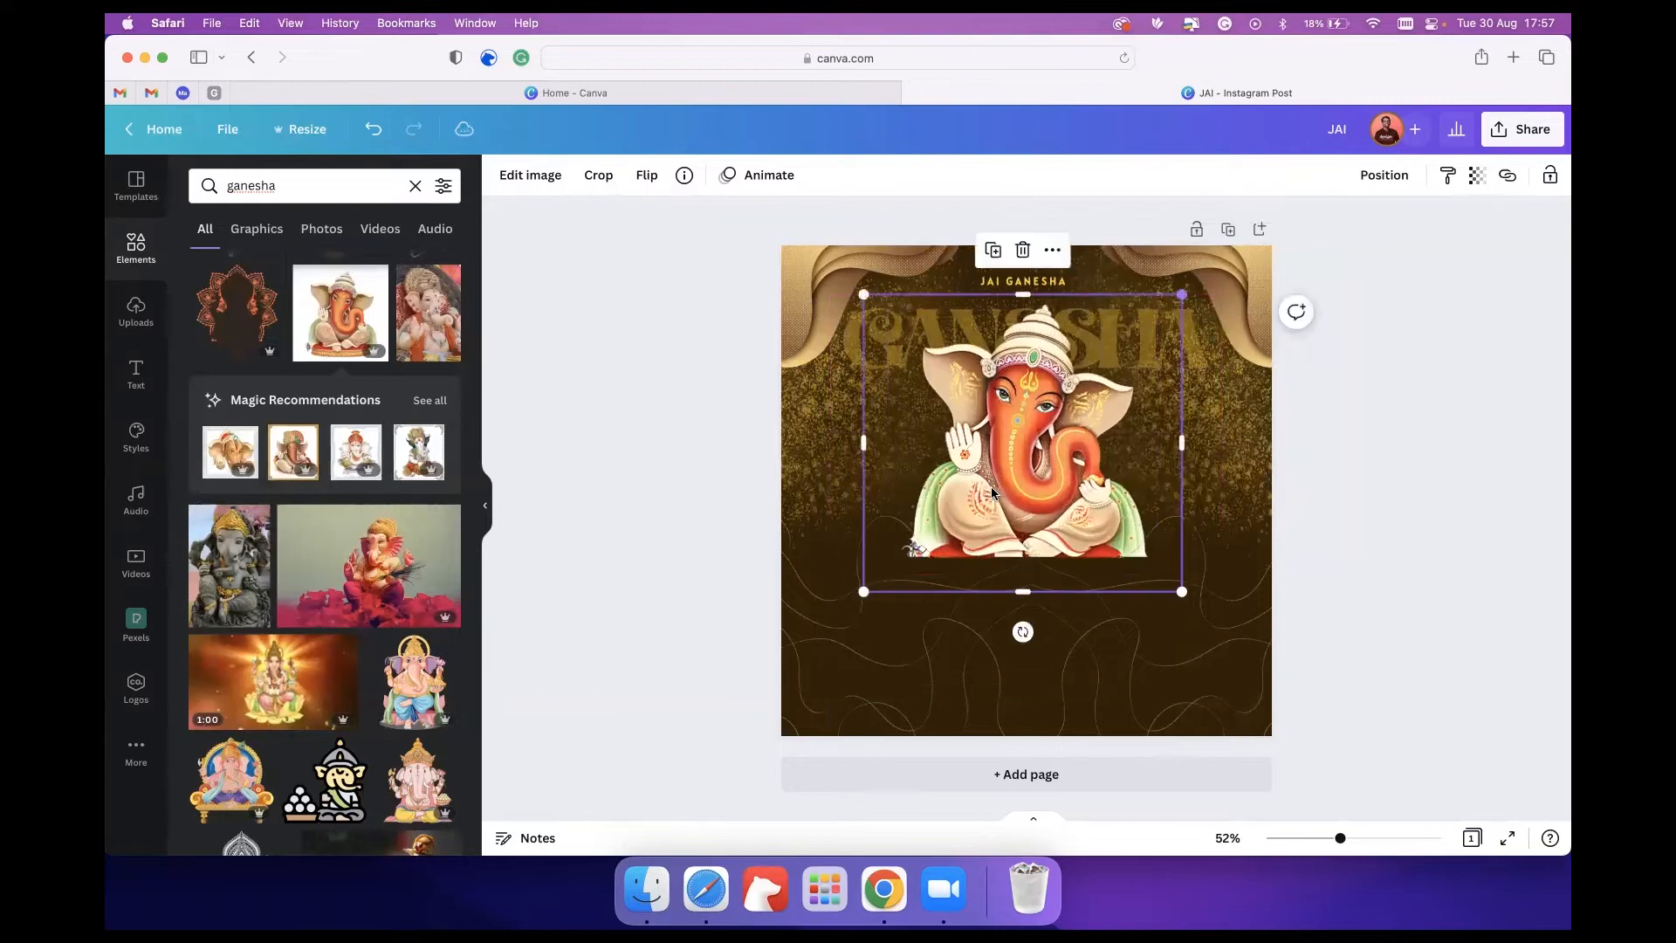
pyautogui.moveTo(1157, 402); pyautogui.dragTo(1158, 444)
pyautogui.click(1399, 419)
# Nudge the enlarged Ganesha image slightly up and to the left.
pyautogui.click(1082, 454)
pyautogui.hotkey('shift', 'Up')
pyautogui.hotkey('shift', 'Up')
pyautogui.hotkey('shift', 'Up')
pyautogui.hotkey('shift', 'Up')
pyautogui.hotkey('shift', 'Up')
pyautogui.hotkey('shift', 'Up')
pyautogui.hotkey('shift', 'Up')
pyautogui.hotkey('shift', 'Left')
pyautogui.hotkey('shift', 'Up')
pyautogui.hotkey('shift', 'Up')
pyautogui.hotkey('shift', 'Up')
pyautogui.hotkey('shift', 'Up')
pyautogui.hotkey('shift', 'Left')
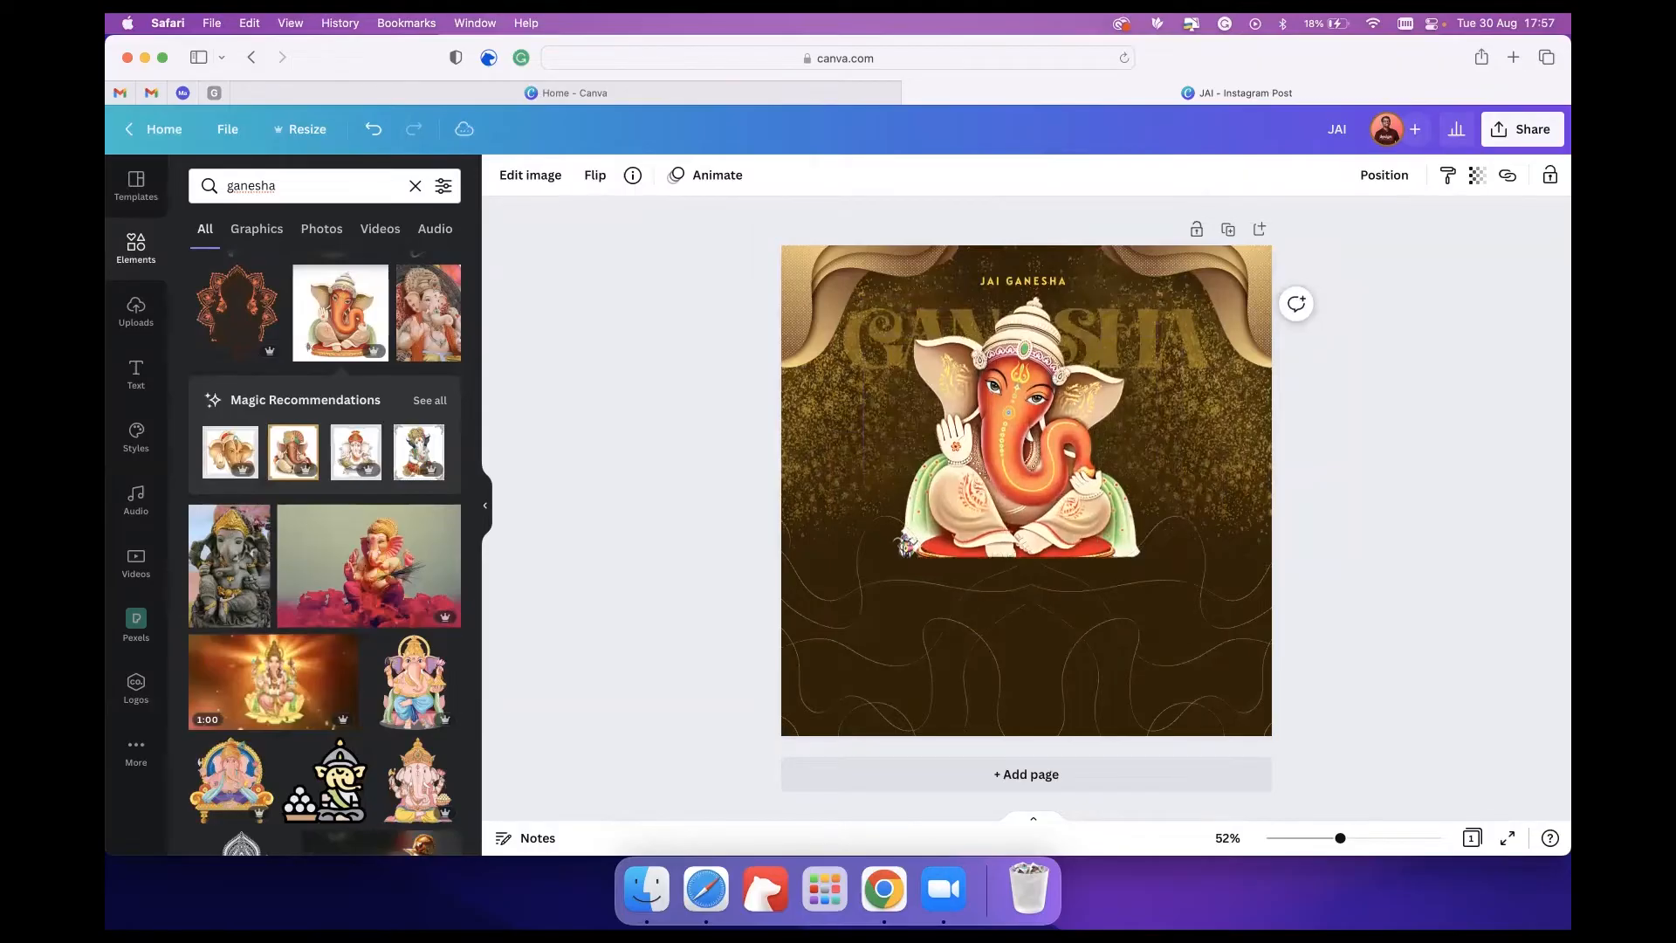
# Search the elements for light rays.
pyautogui.click(297, 186)
pyautogui.press('super+a')
pyautogui.write('li')
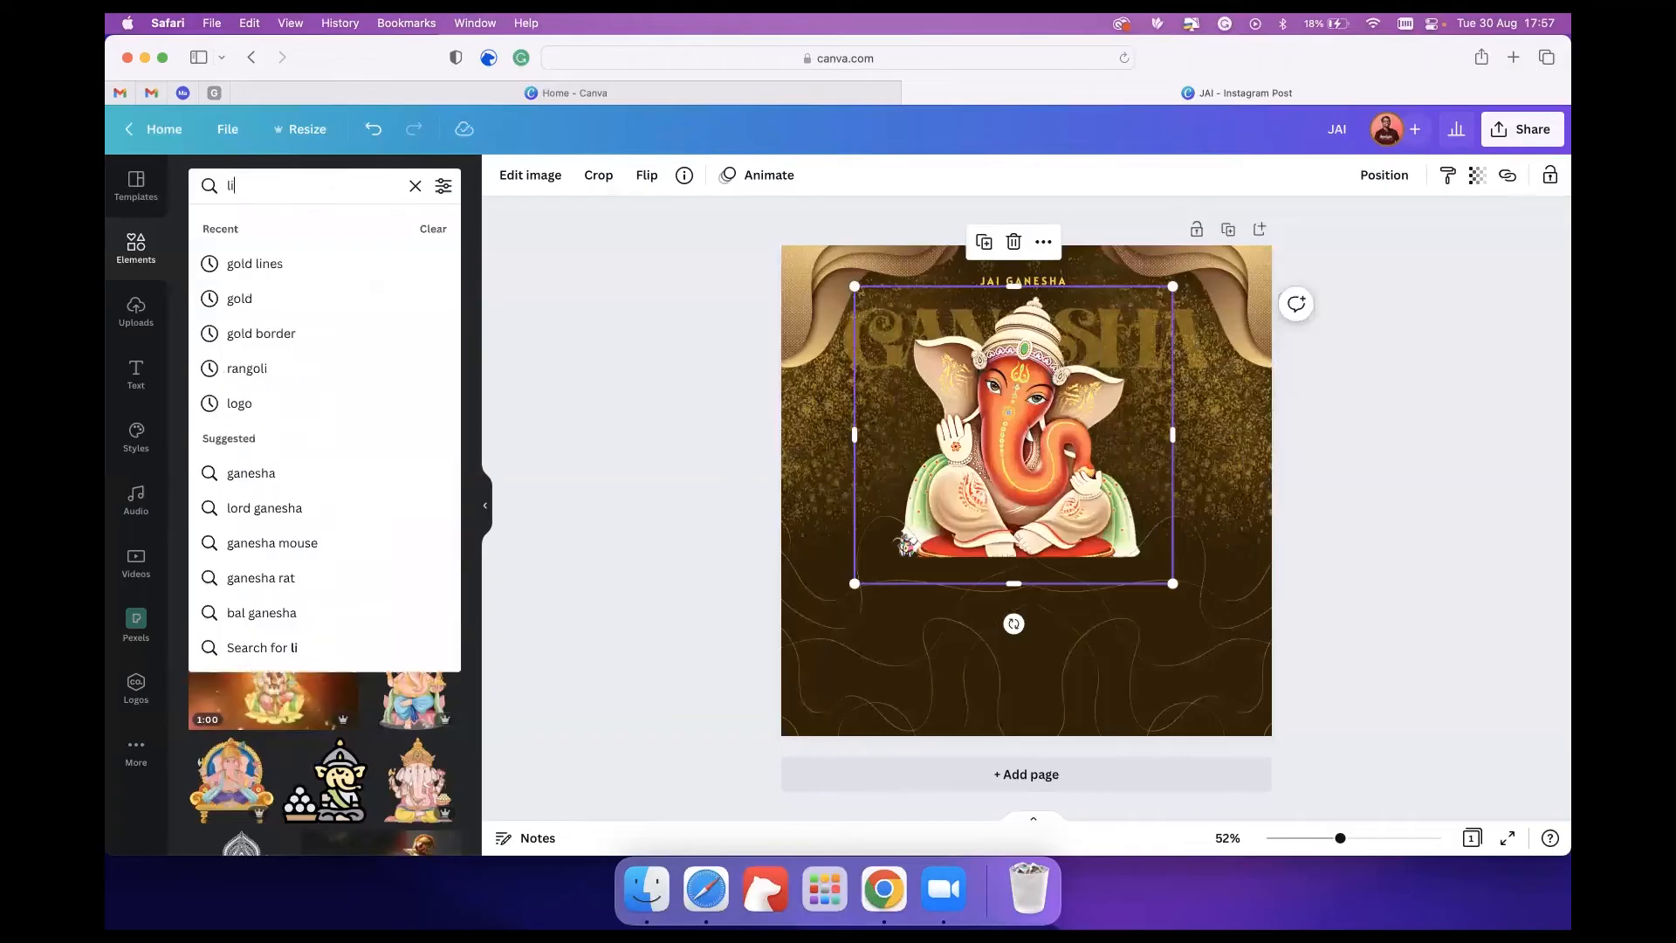
pyautogui.write('ght rays')
pyautogui.press('Return')
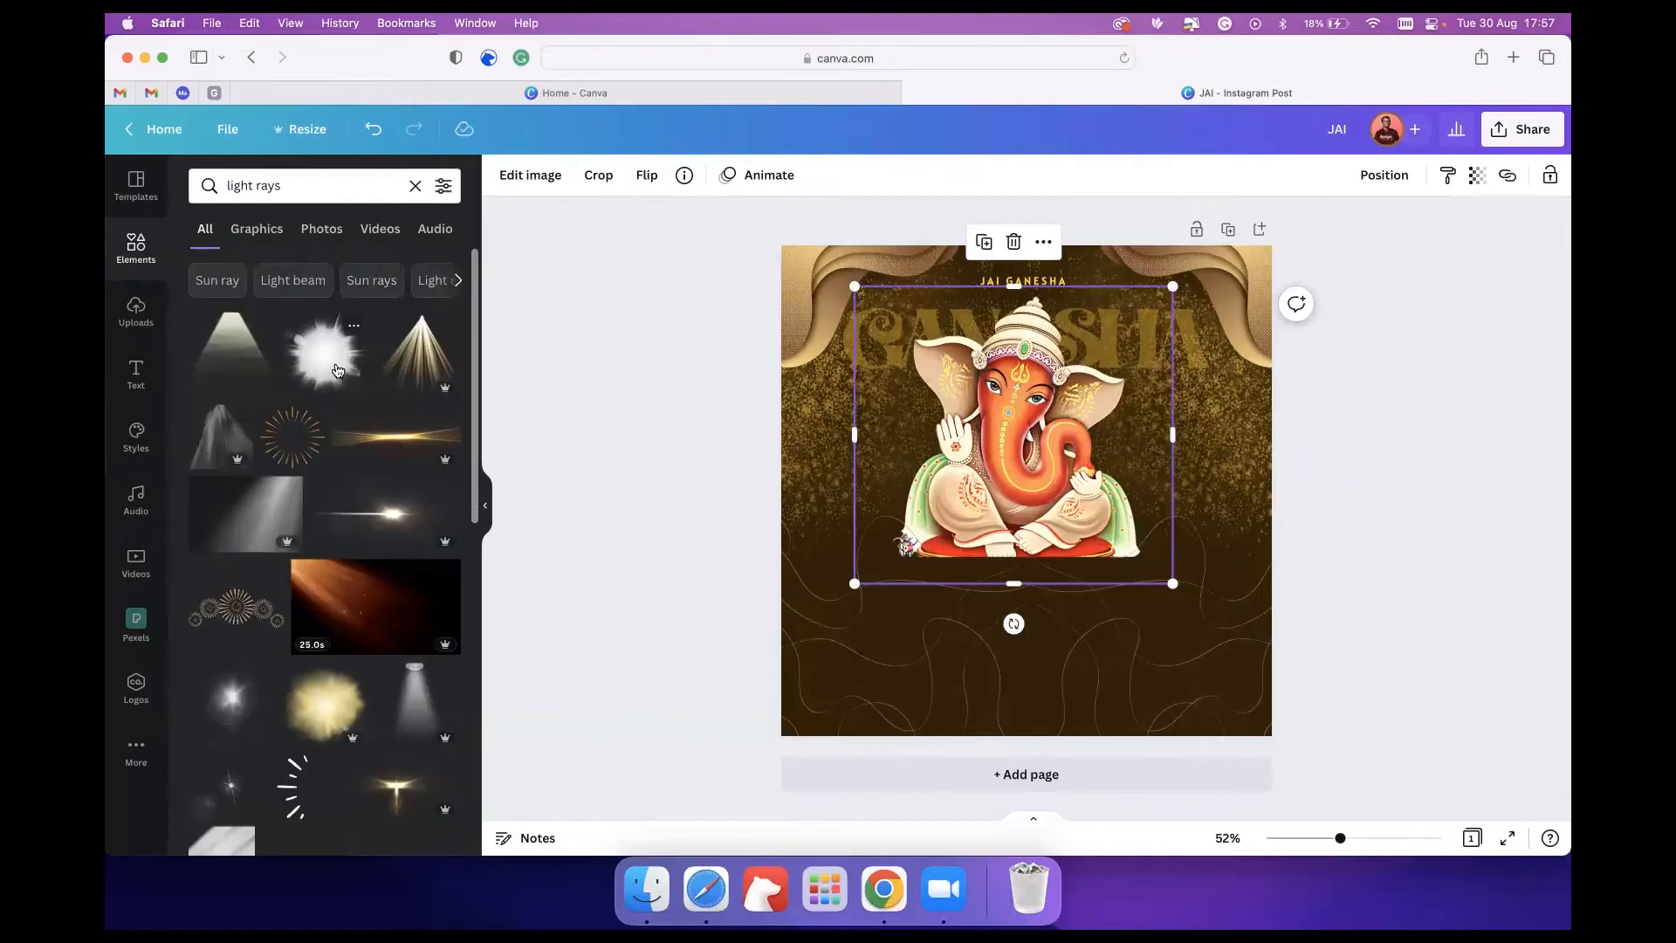
# Add the gold row of circular bursts behind Ganesha, enlarge it to show on both sides, and set its transparency to 53.
pyautogui.click(246, 606)
pyautogui.moveTo(1157, 483); pyautogui.dragTo(1140, 427)
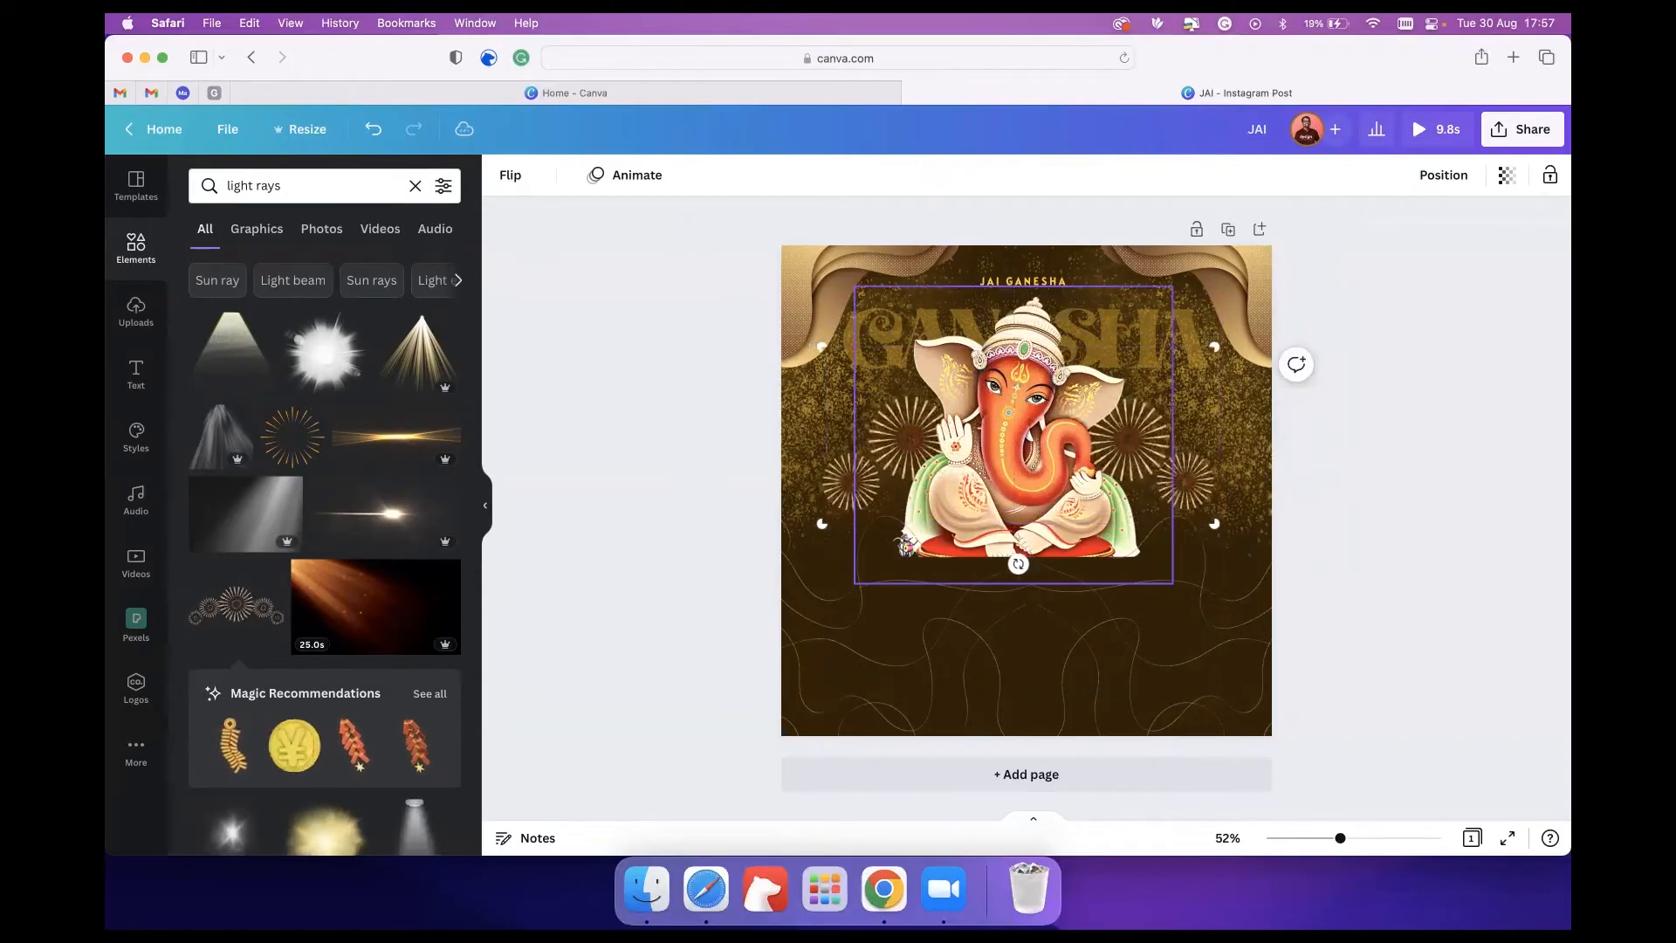
pyautogui.click(1505, 174)
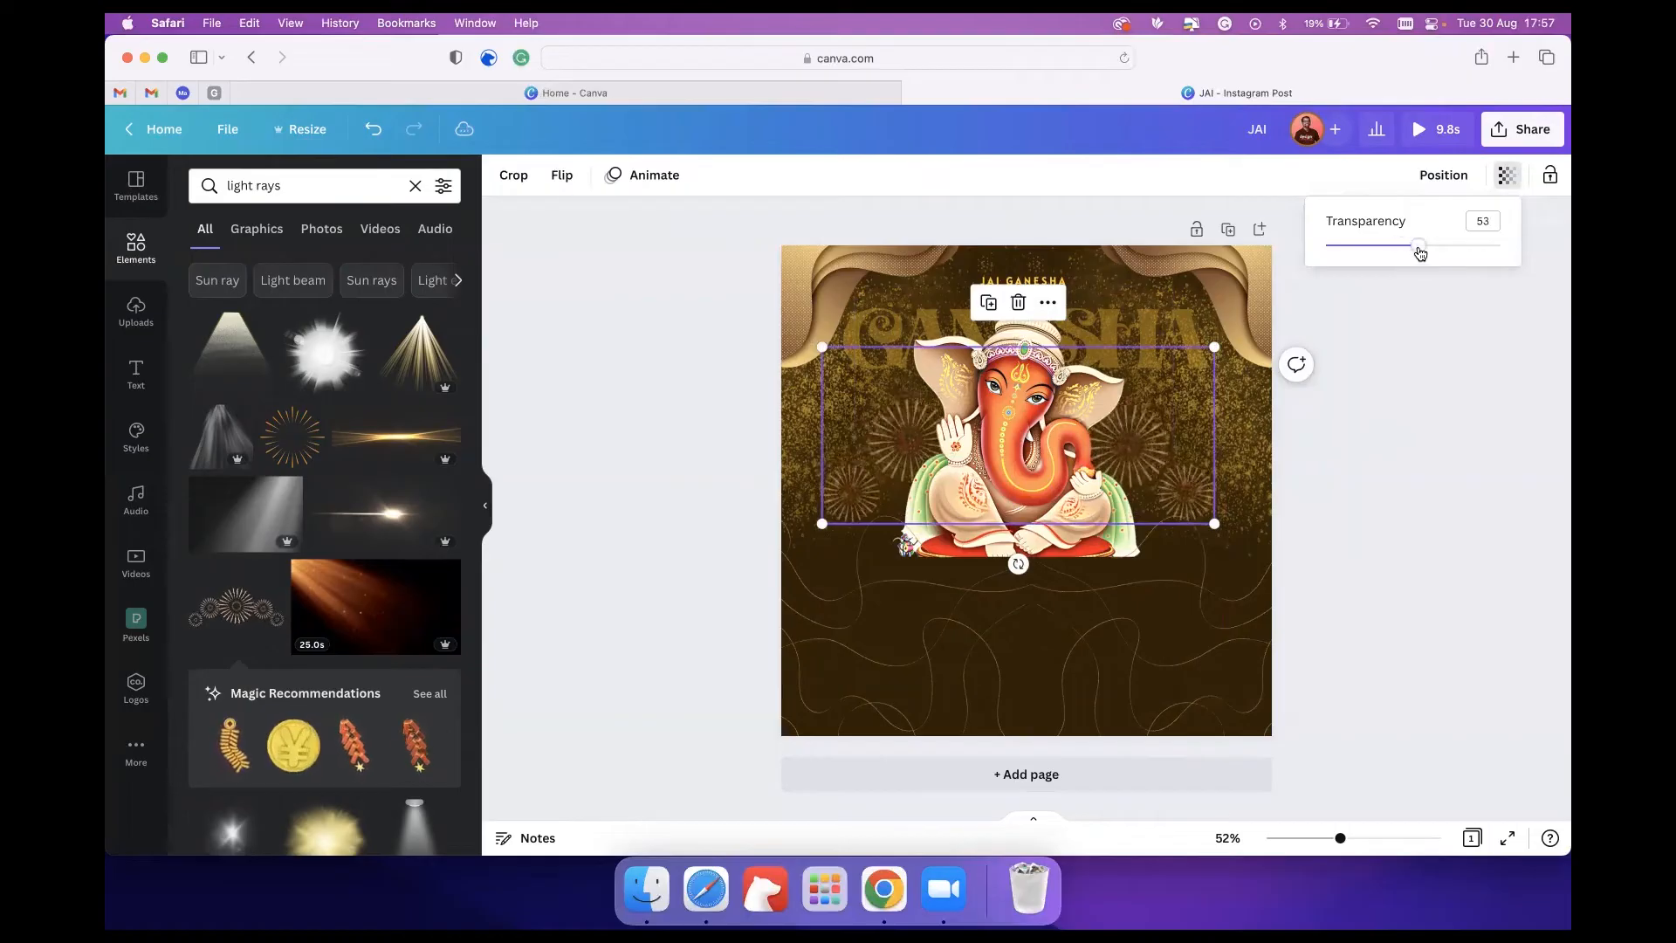
pyautogui.click(1541, 374)
# Lower the transparency value of the grouped gold glitter texture to about 62.
pyautogui.click(1241, 412)
pyautogui.keyDown('shift'); pyautogui.click(804, 417); pyautogui.keyUp('shift')
pyautogui.click(1364, 175)
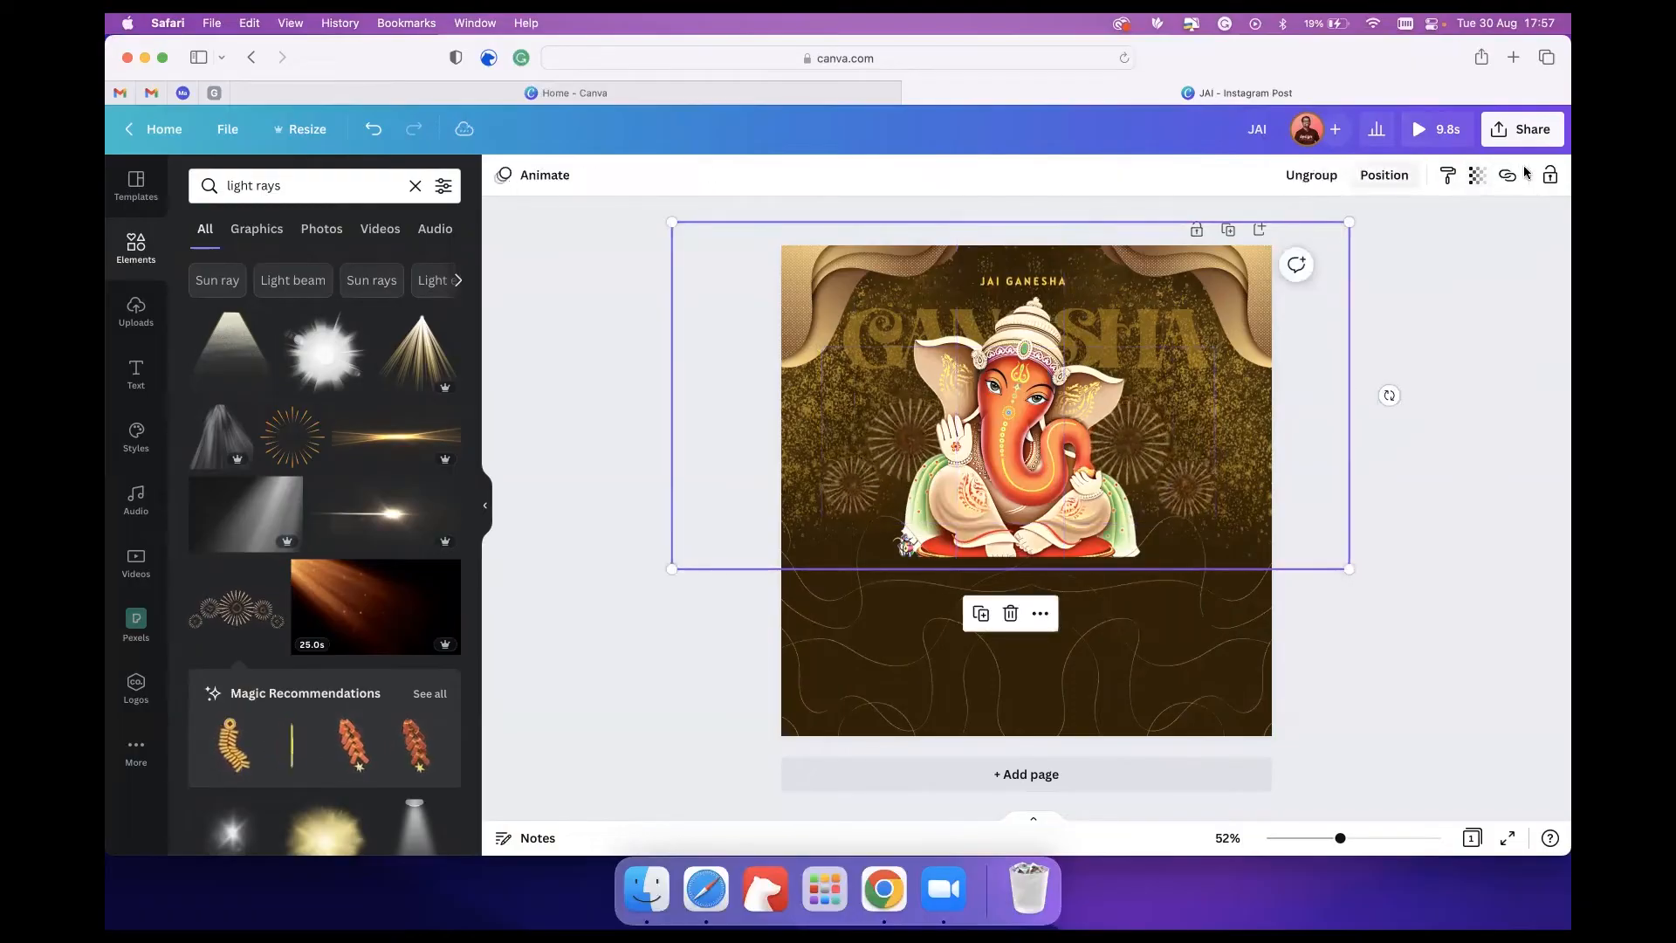
pyautogui.click(1476, 174)
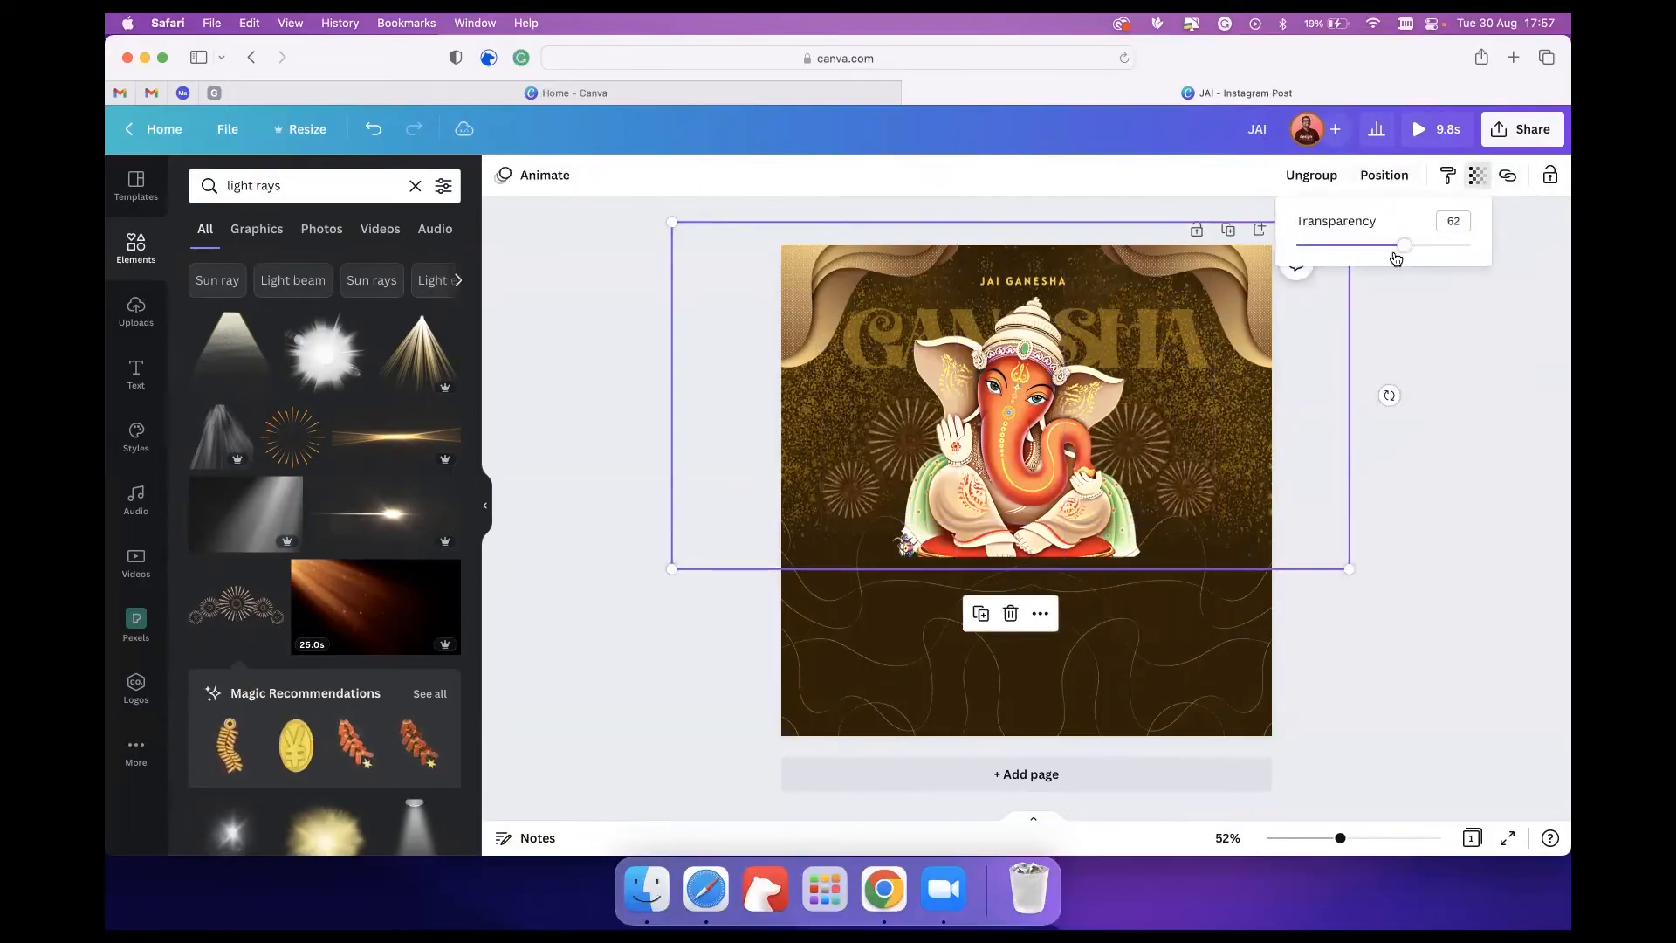
pyautogui.click(1558, 348)
pyautogui.click(1558, 347)
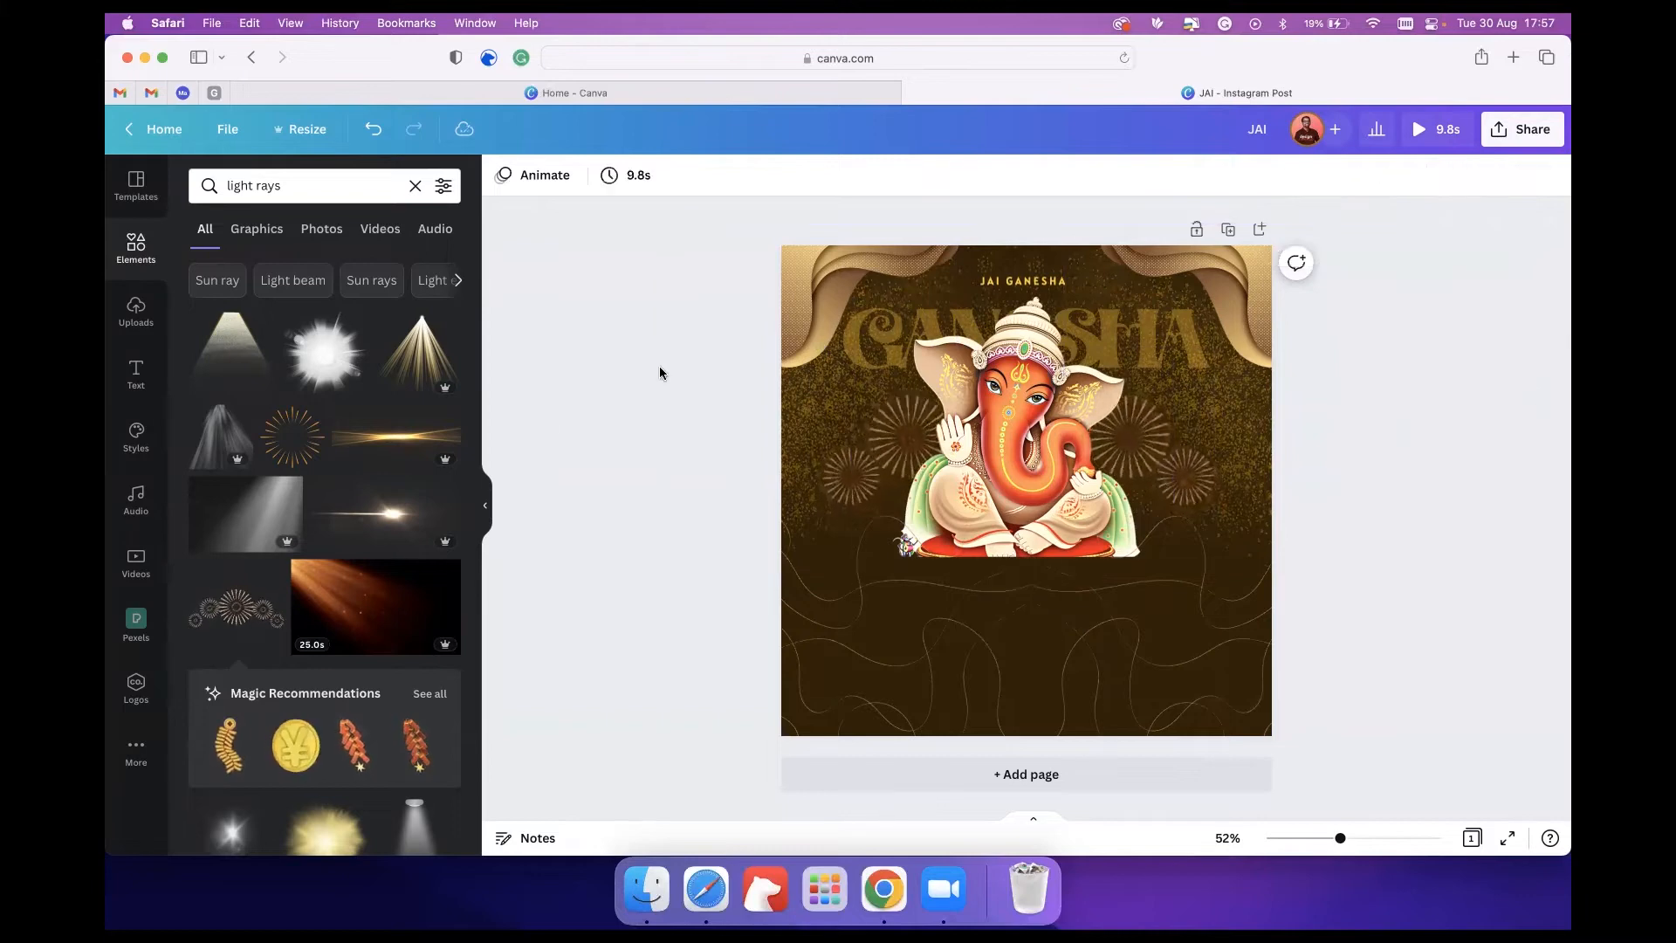
pyautogui.click(893, 434)
pyautogui.click(840, 482)
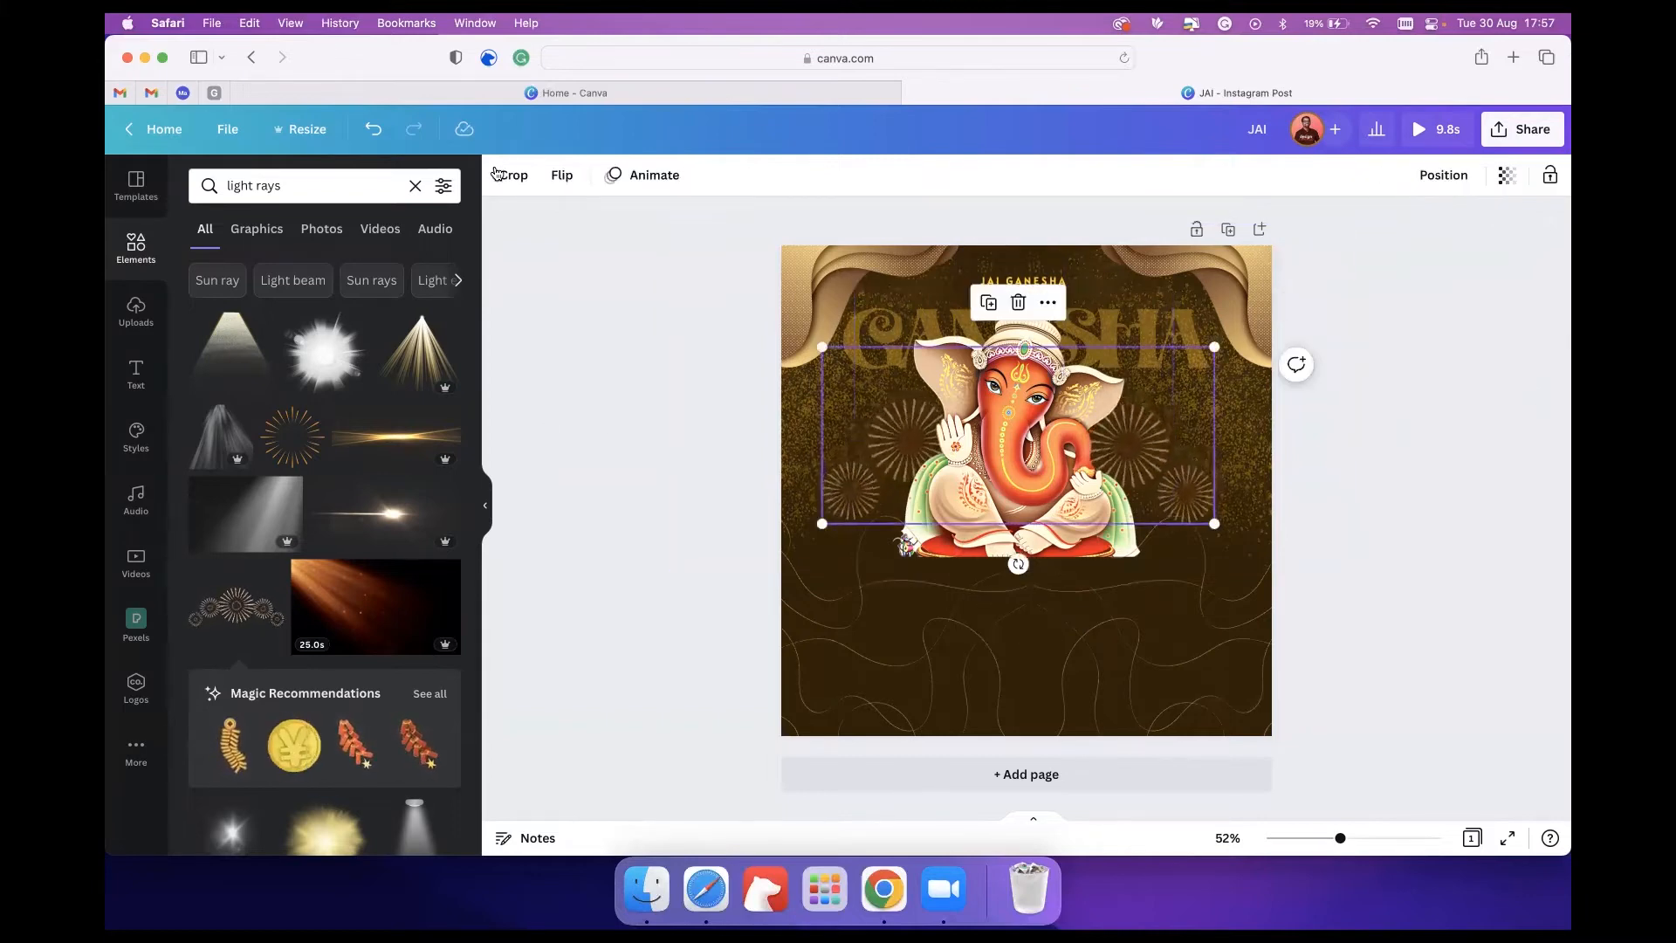
pyautogui.click(376, 607)
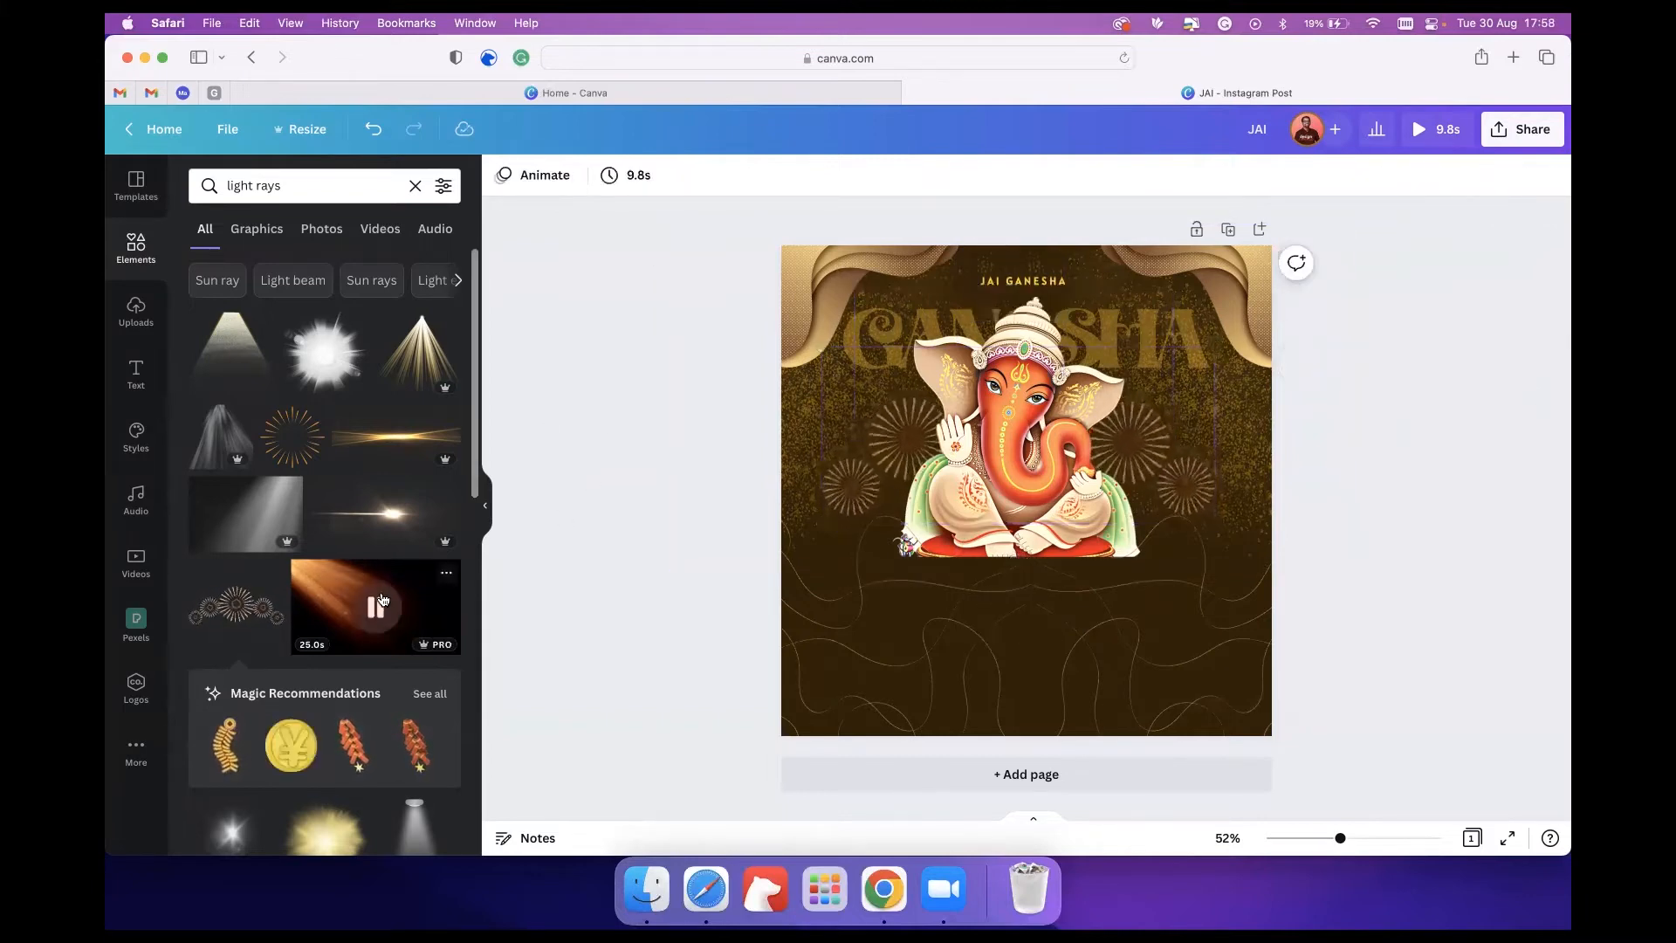
pyautogui.moveTo(1035, 510); pyautogui.dragTo(988, 477)
pyautogui.press('Delete')
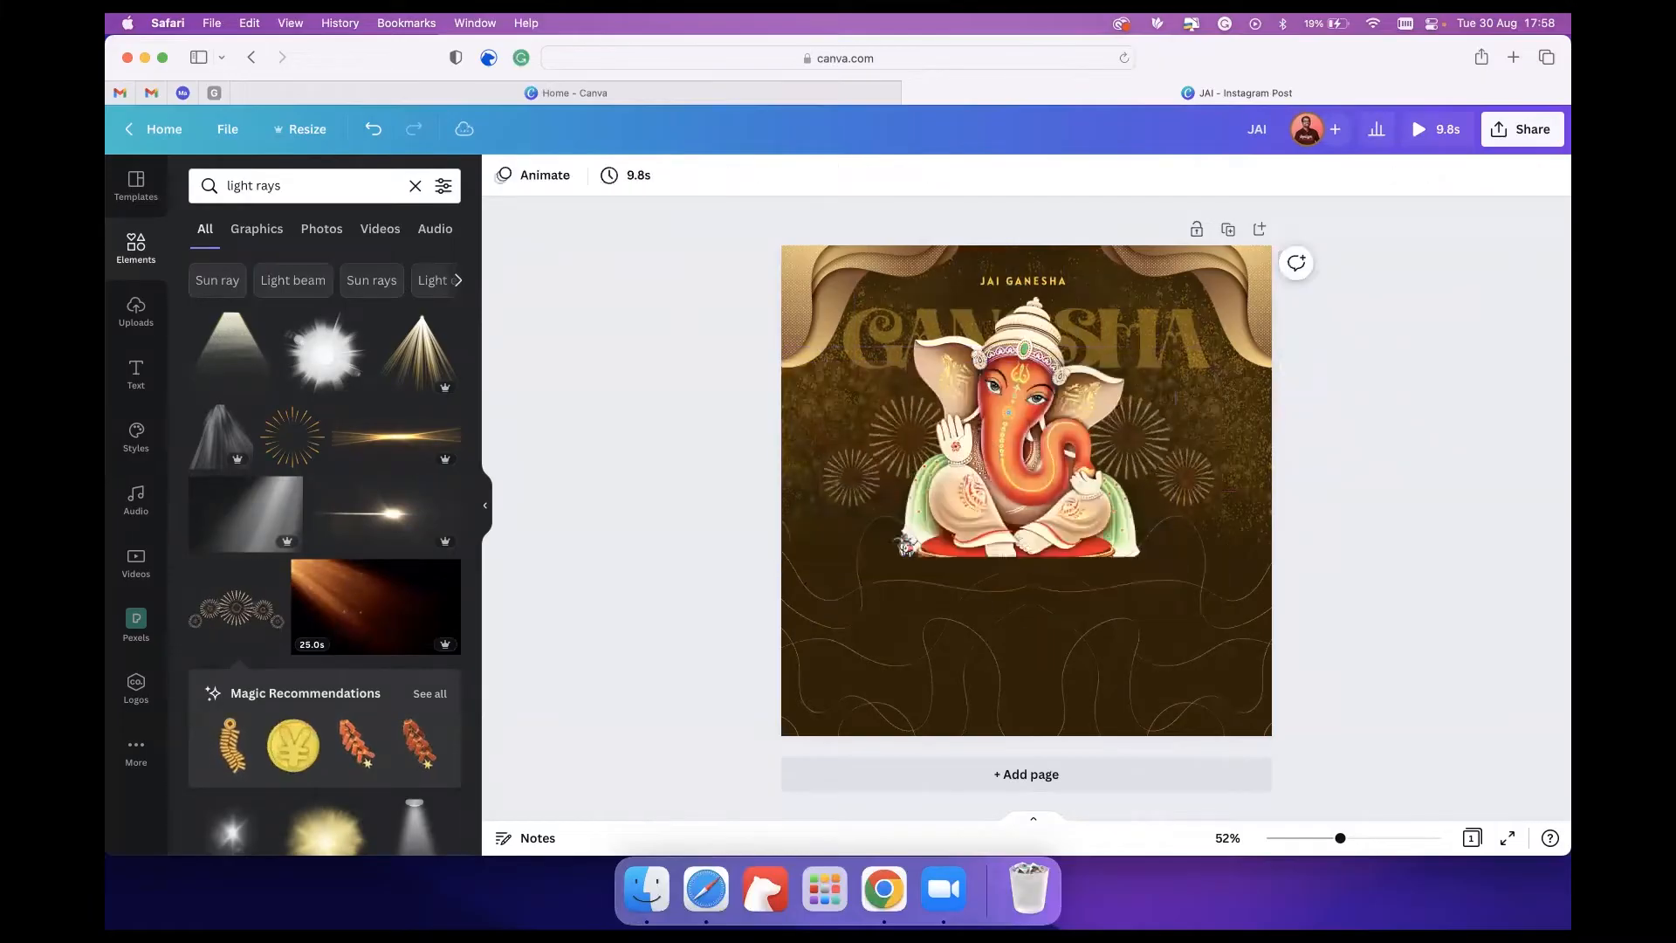
# Add the golden fanned light rays graphic, scale it down, and place it spreading downward from Ganesha's raised hand.
pyautogui.click(421, 369)
pyautogui.moveTo(1064, 395); pyautogui.dragTo(972, 522)
pyautogui.moveTo(1132, 435); pyautogui.dragTo(1080, 485)
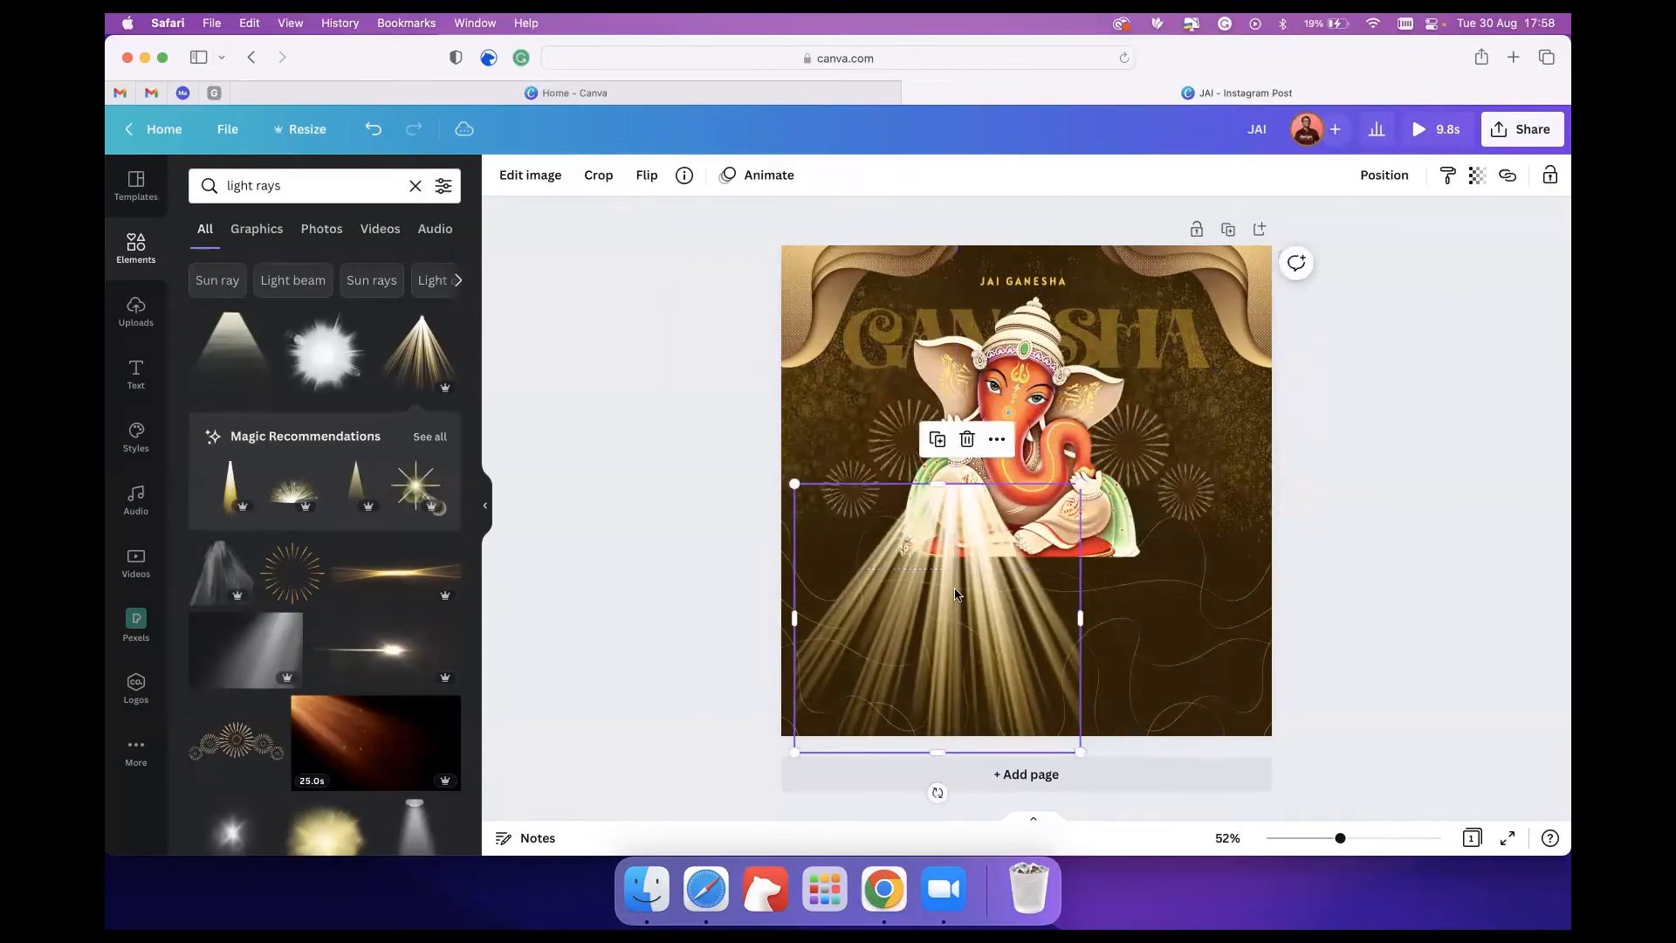
pyautogui.press('super+z')
pyautogui.moveTo(1132, 435); pyautogui.dragTo(1029, 532)
pyautogui.moveTo(909, 642); pyautogui.dragTo(968, 560)
pyautogui.moveTo(1087, 449); pyautogui.dragTo(1039, 479)
pyautogui.moveTo(929, 585); pyautogui.dragTo(949, 540)
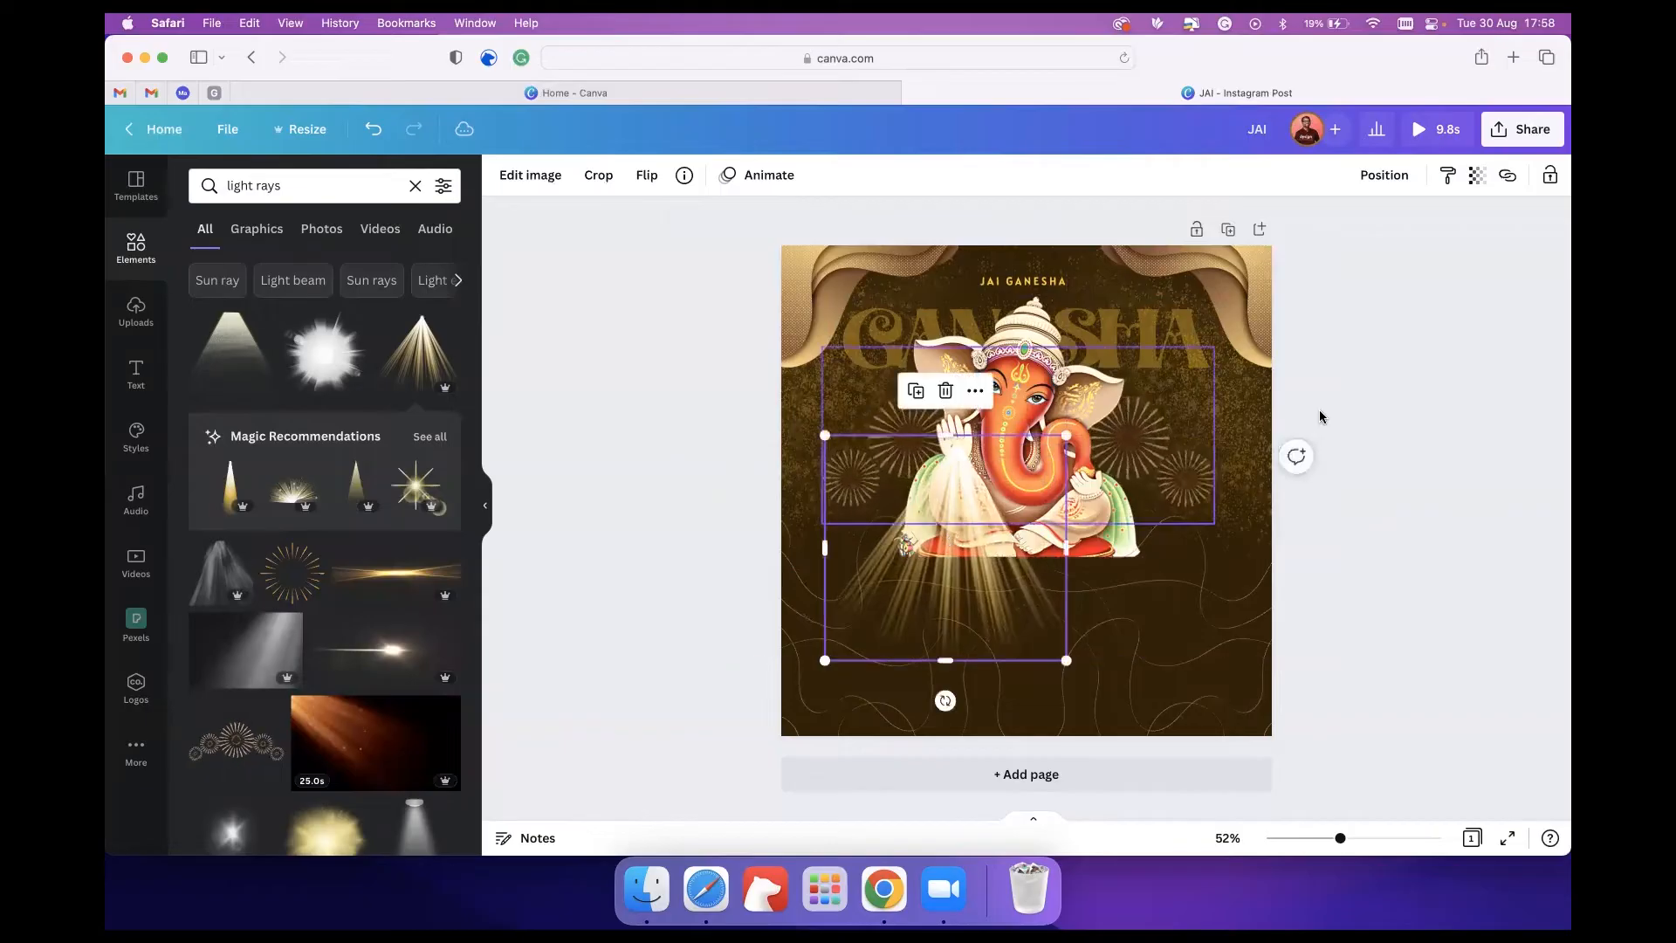
pyautogui.click(1389, 402)
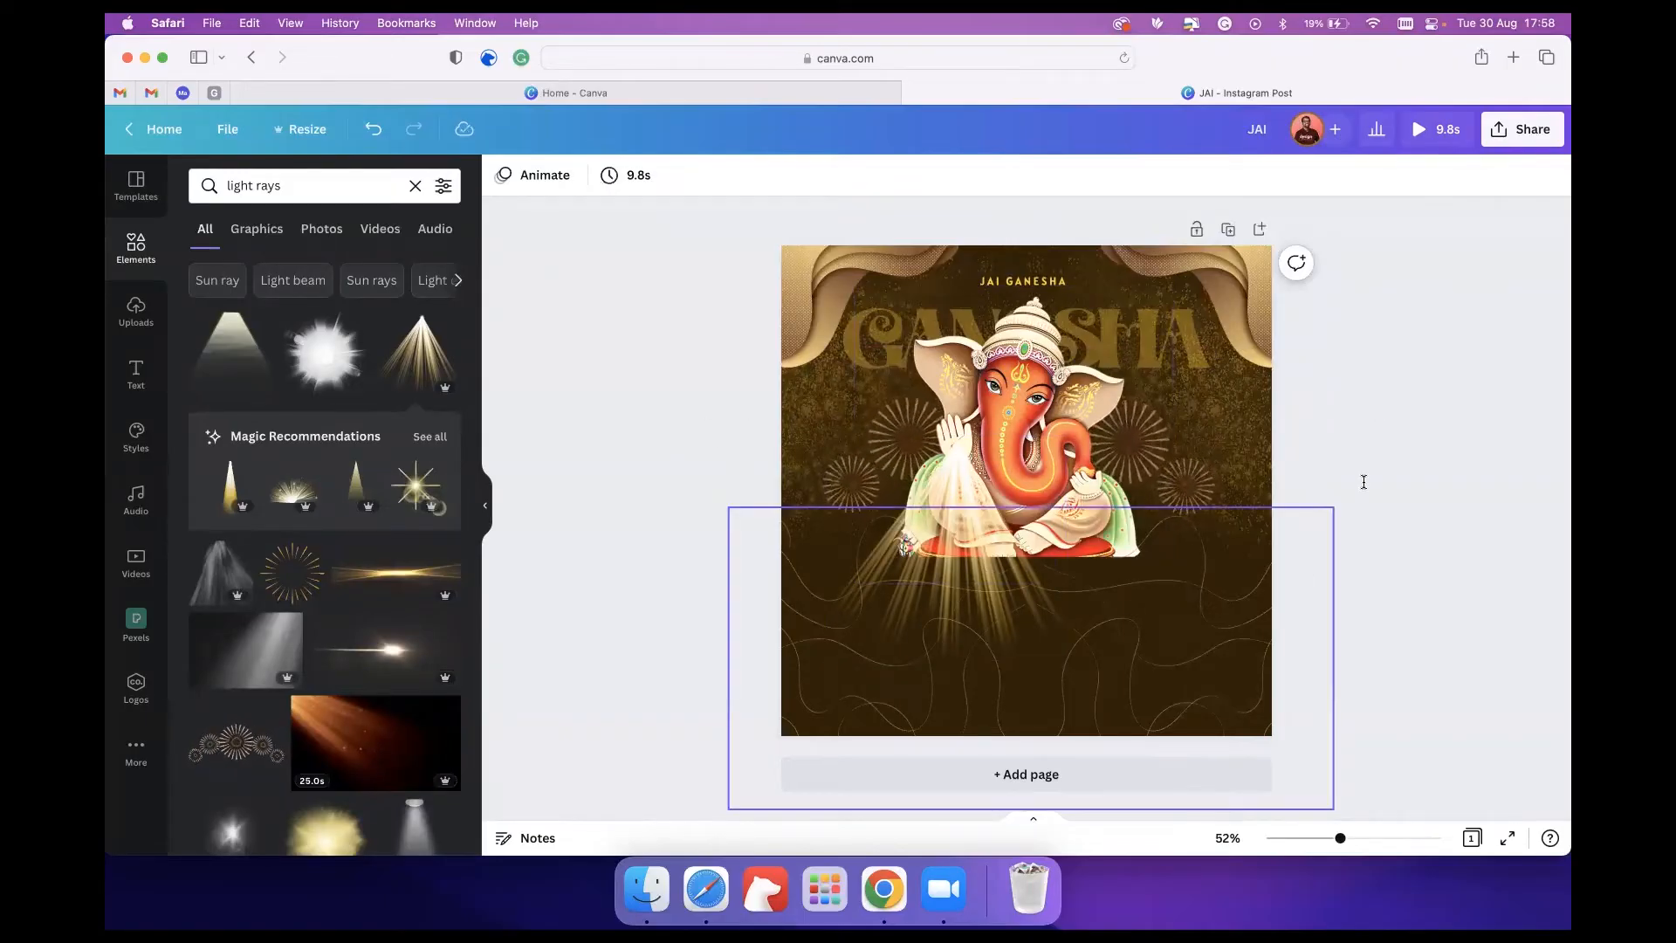
# Add a text box reading "Ganesha Chathurthi Wishes" and select all its text.
pyautogui.press('t')
pyautogui.write('Ha')
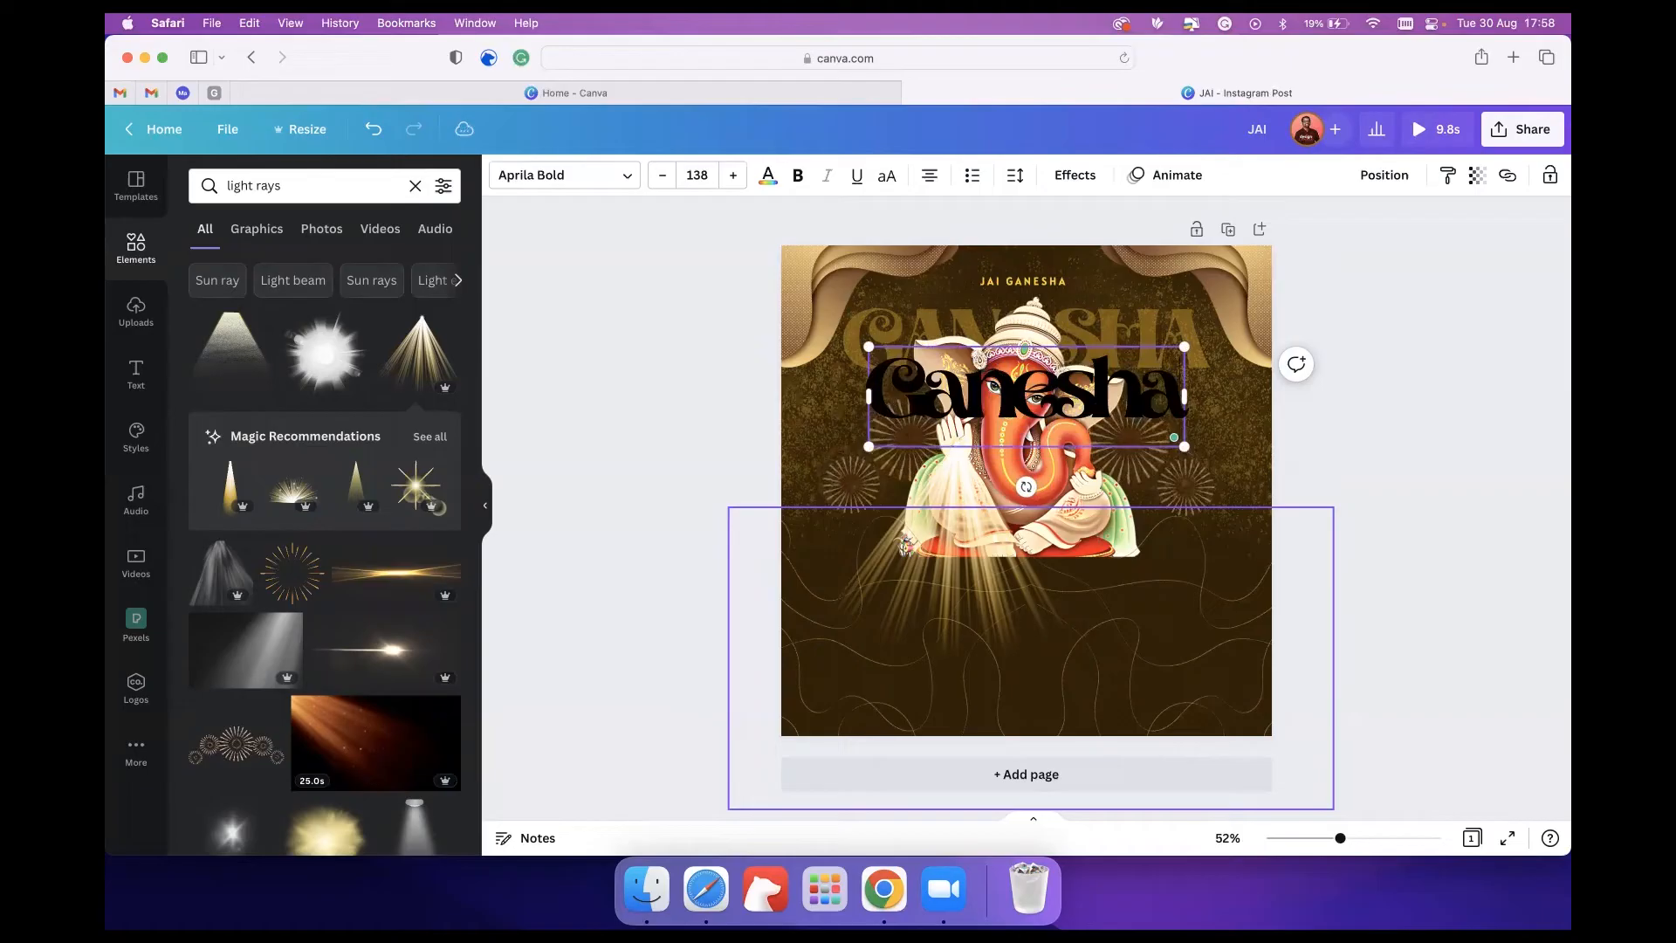
pyautogui.write('athur')
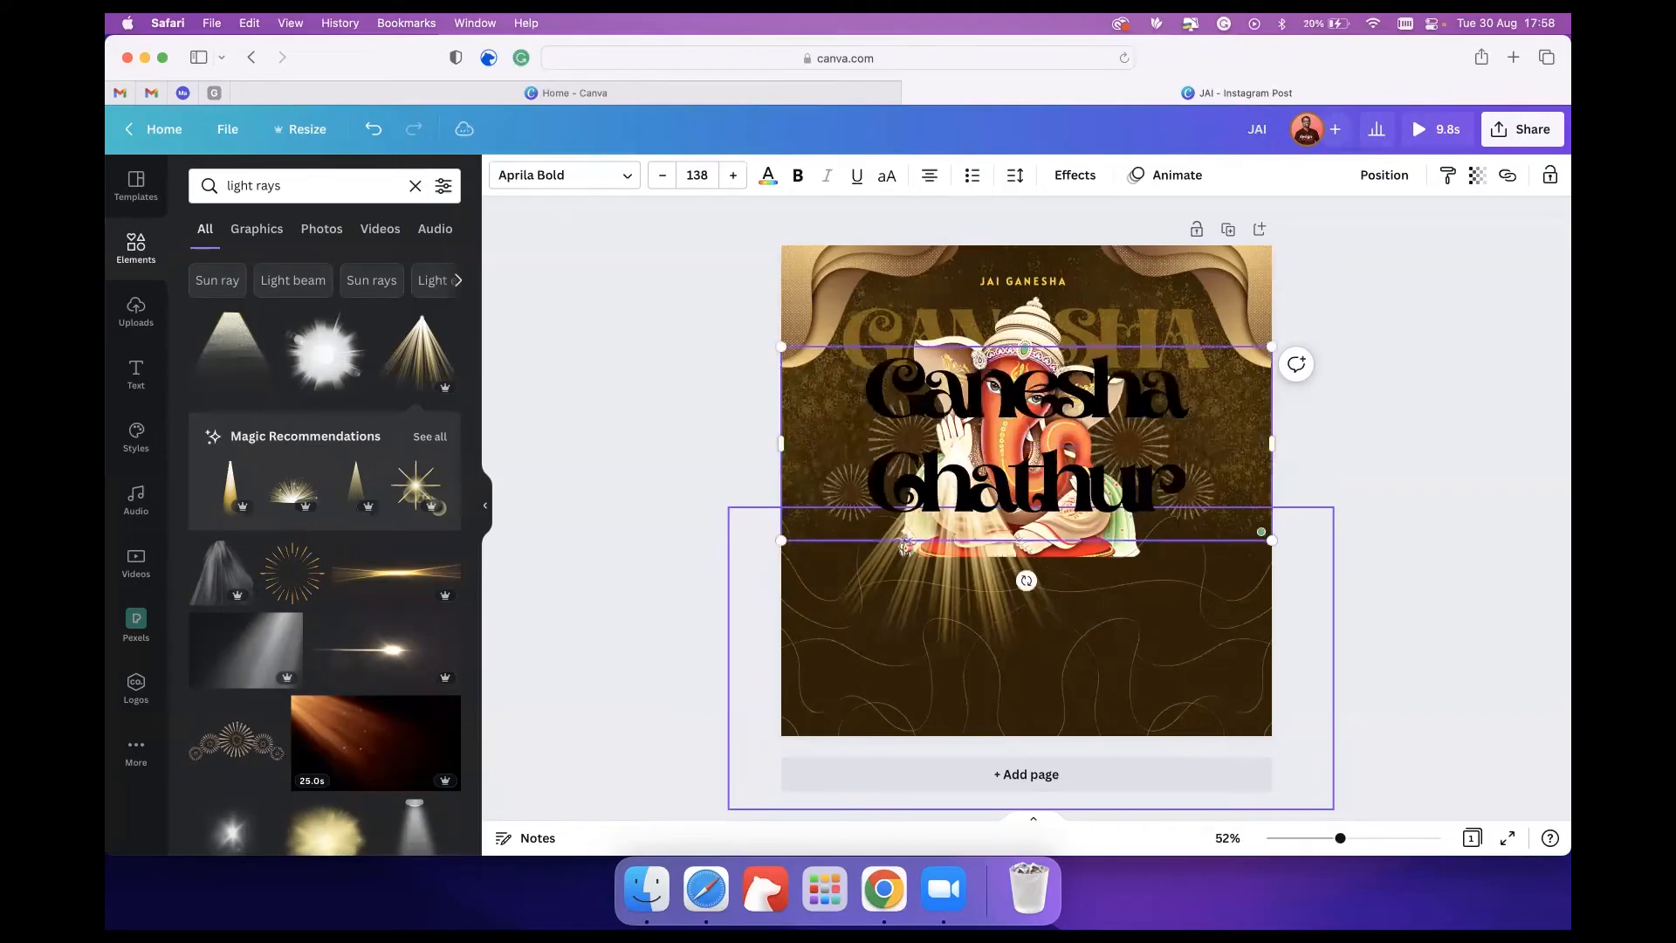
pyautogui.write('thi Wishes')
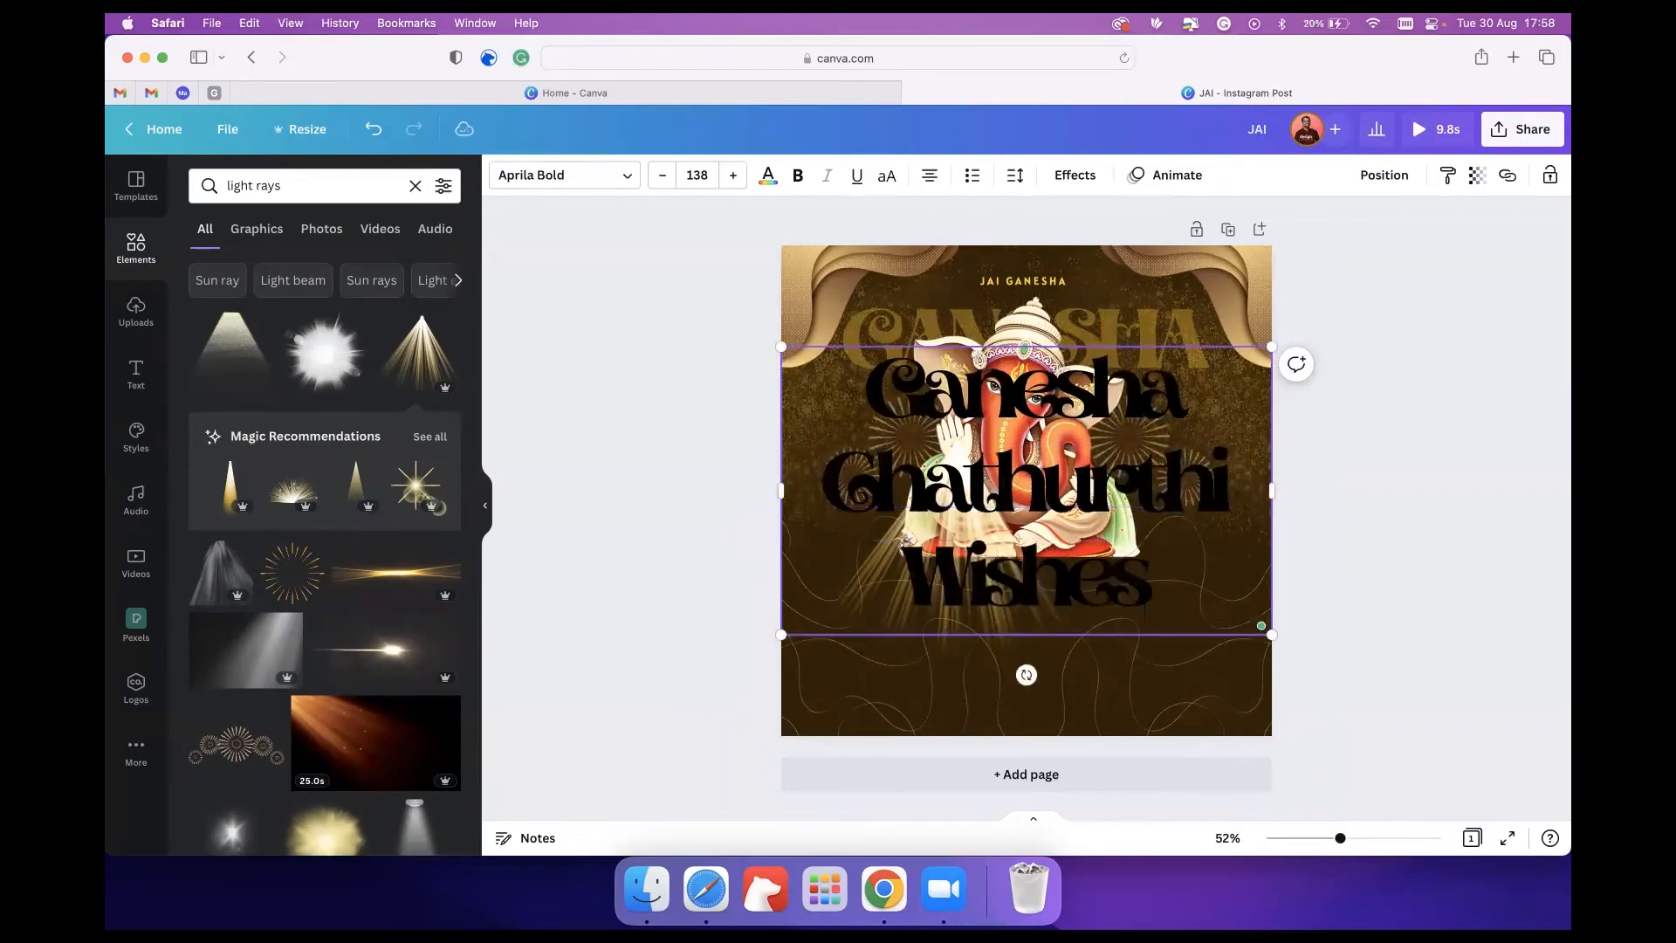
pyautogui.press('super+a')
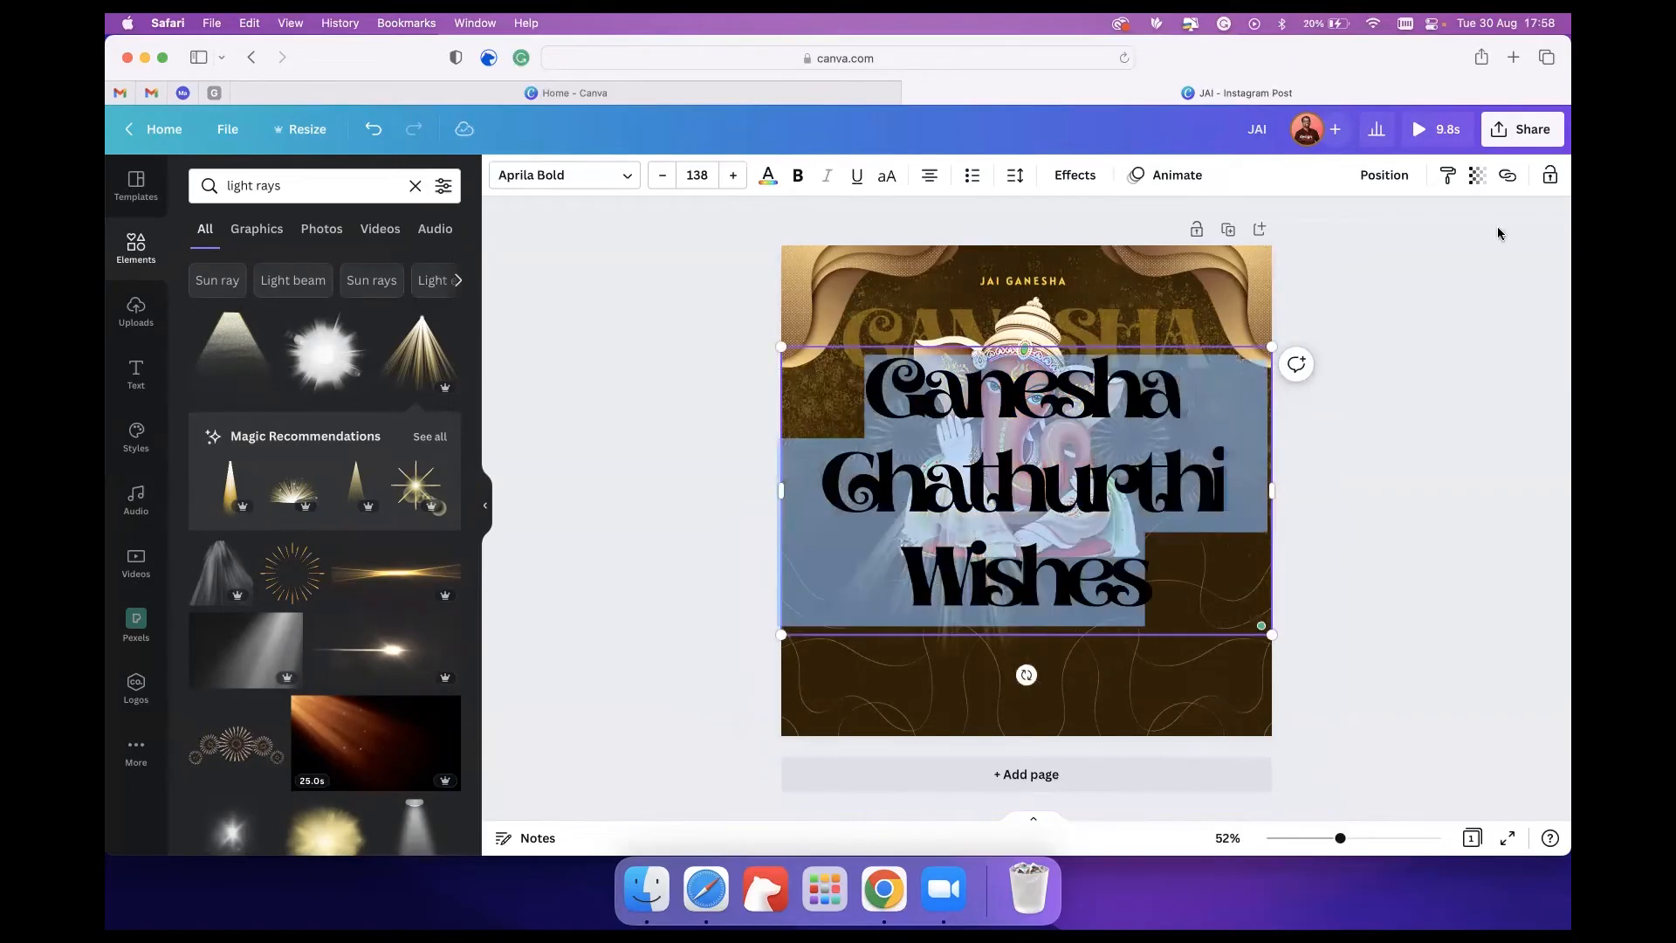
pyautogui.click(689, 172)
pyautogui.click(732, 176)
pyautogui.write('45')
pyautogui.press('Return')
pyautogui.press('super+z')
pyautogui.press('super+z')
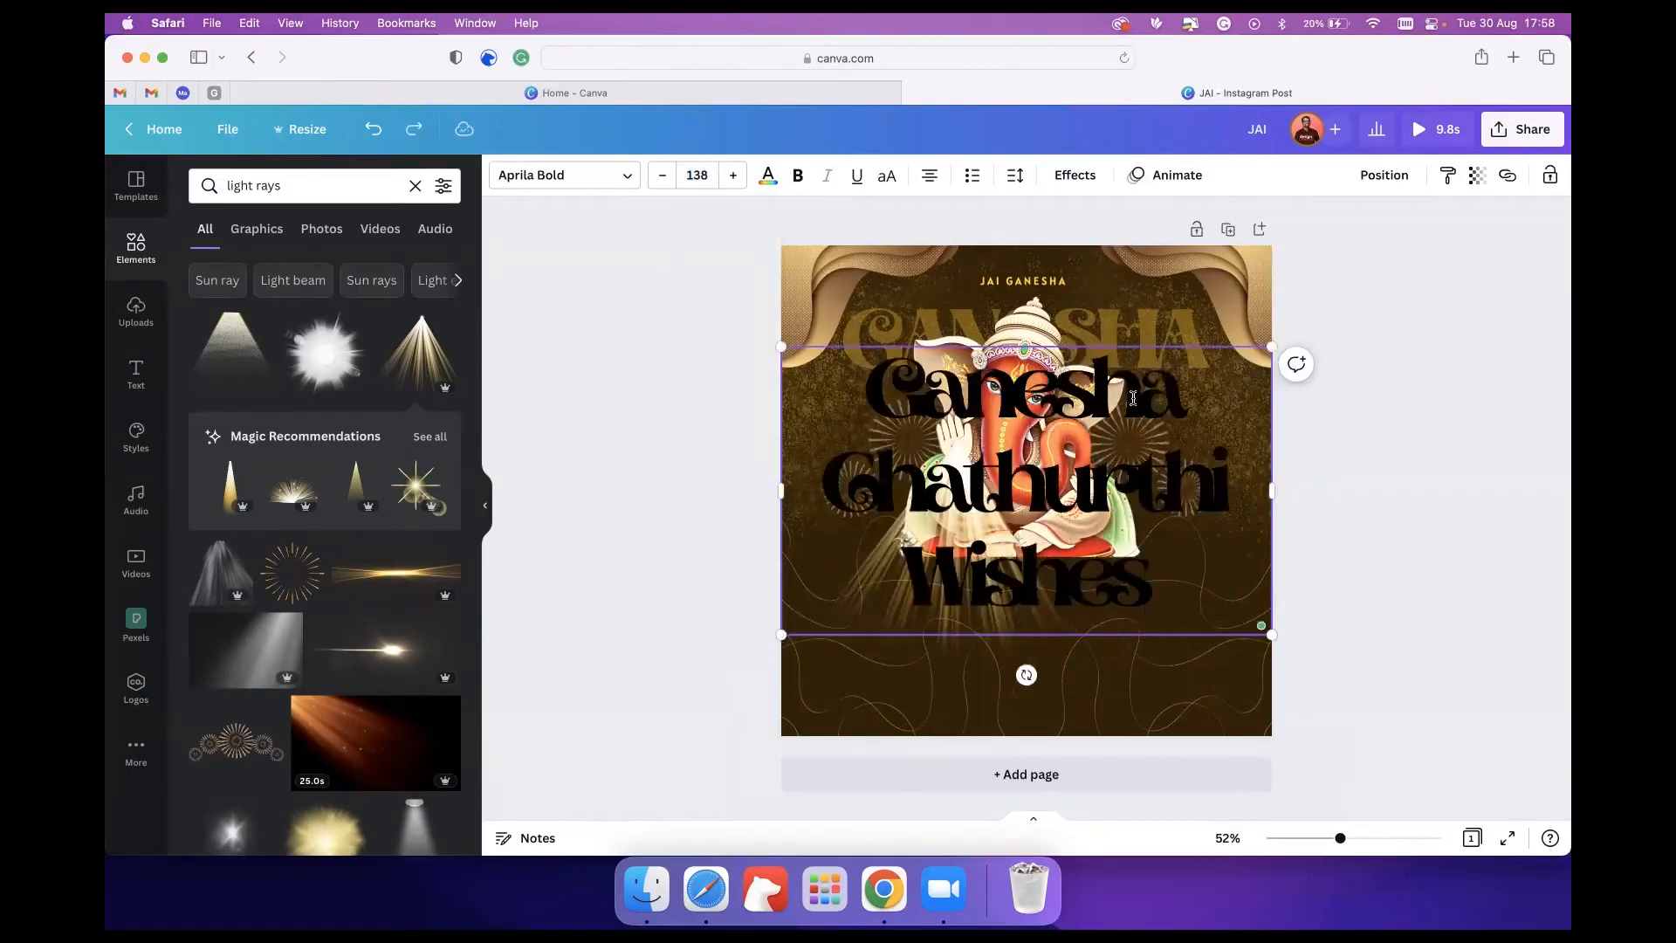
# Set the greeting text's font size to 45 and place it on one line below Ganesha.
pyautogui.click(712, 171)
pyautogui.write('4')
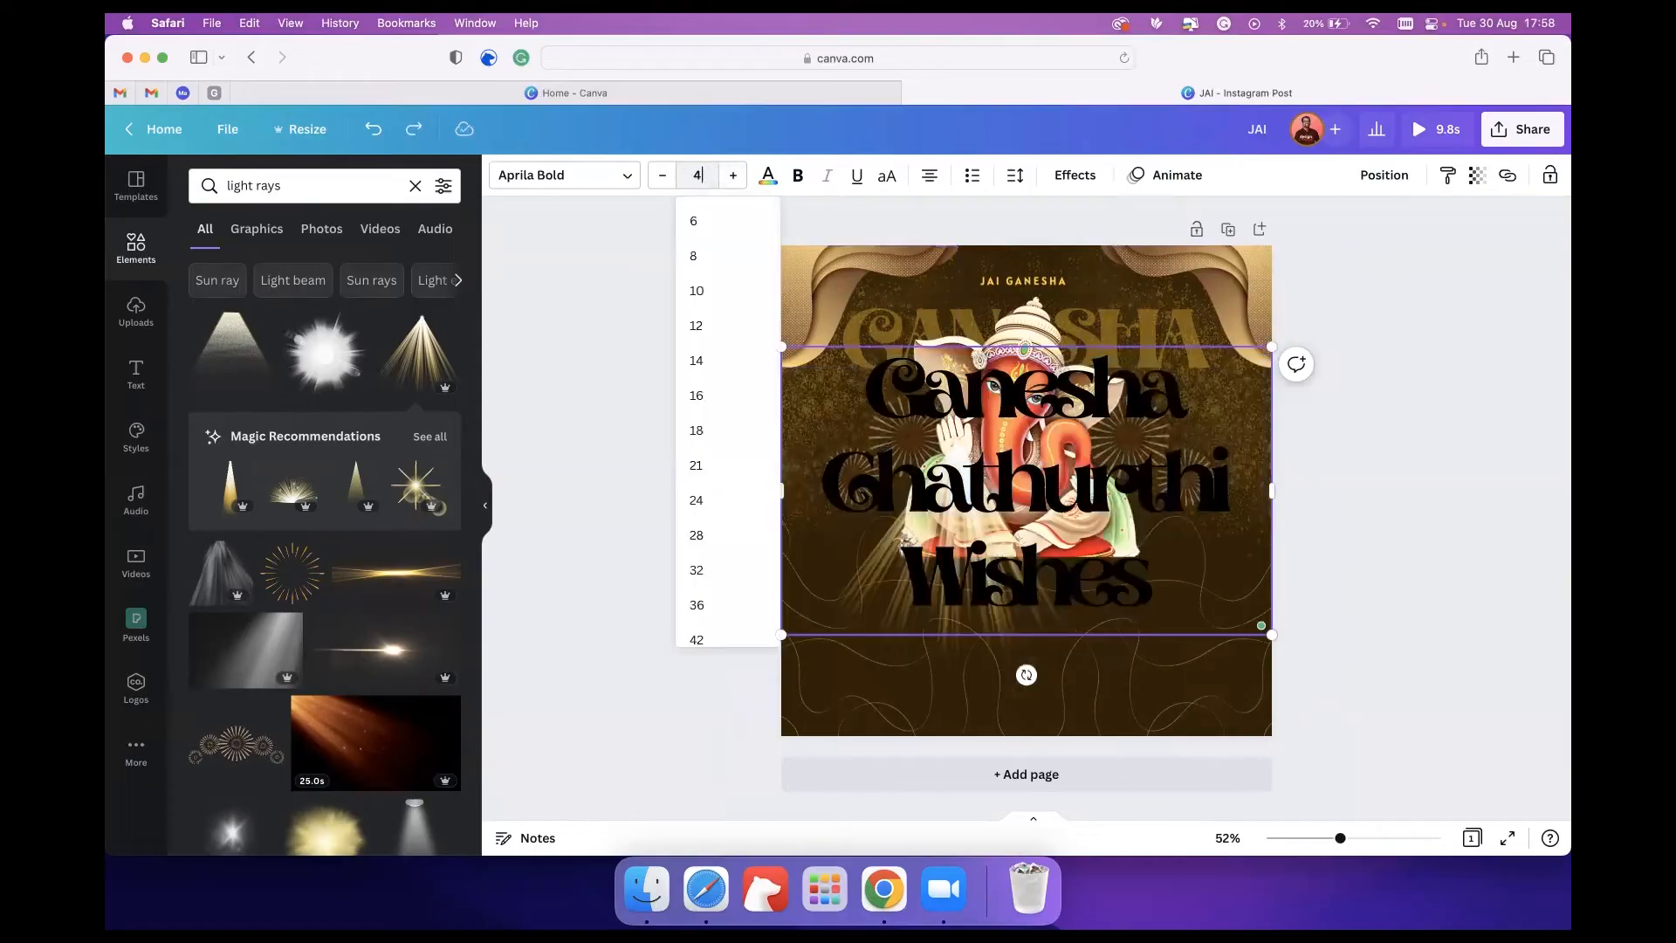
pyautogui.write('5')
pyautogui.press('Return')
pyautogui.click(1102, 346)
pyautogui.moveTo(1047, 359); pyautogui.dragTo(1039, 721)
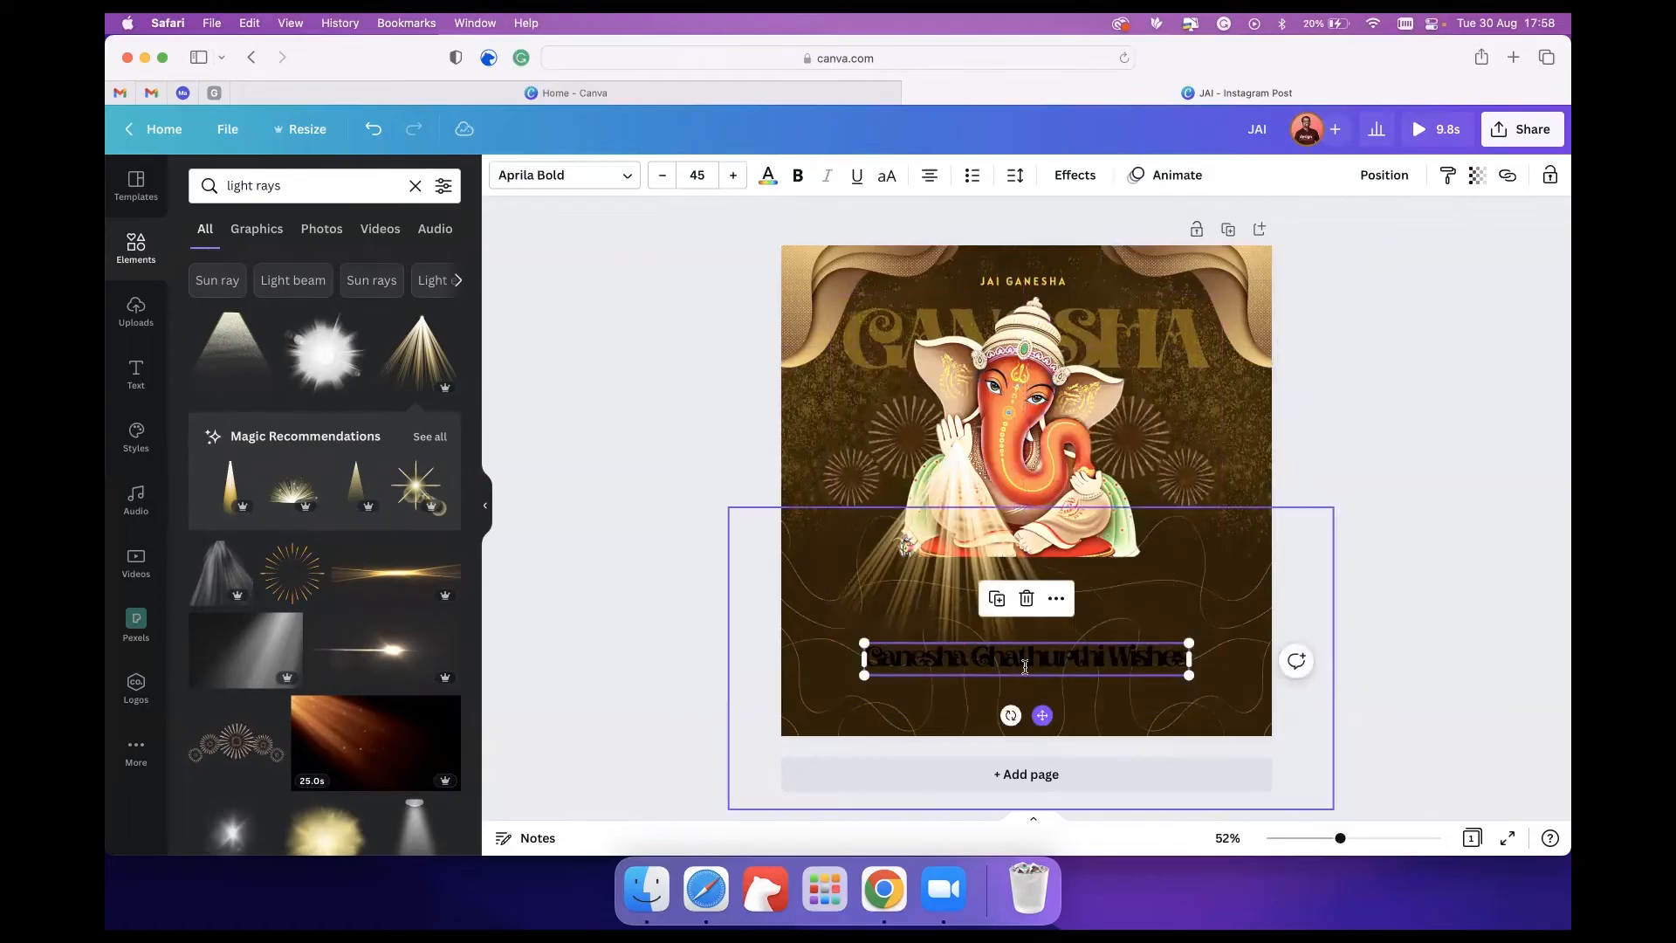
pyautogui.click(1448, 452)
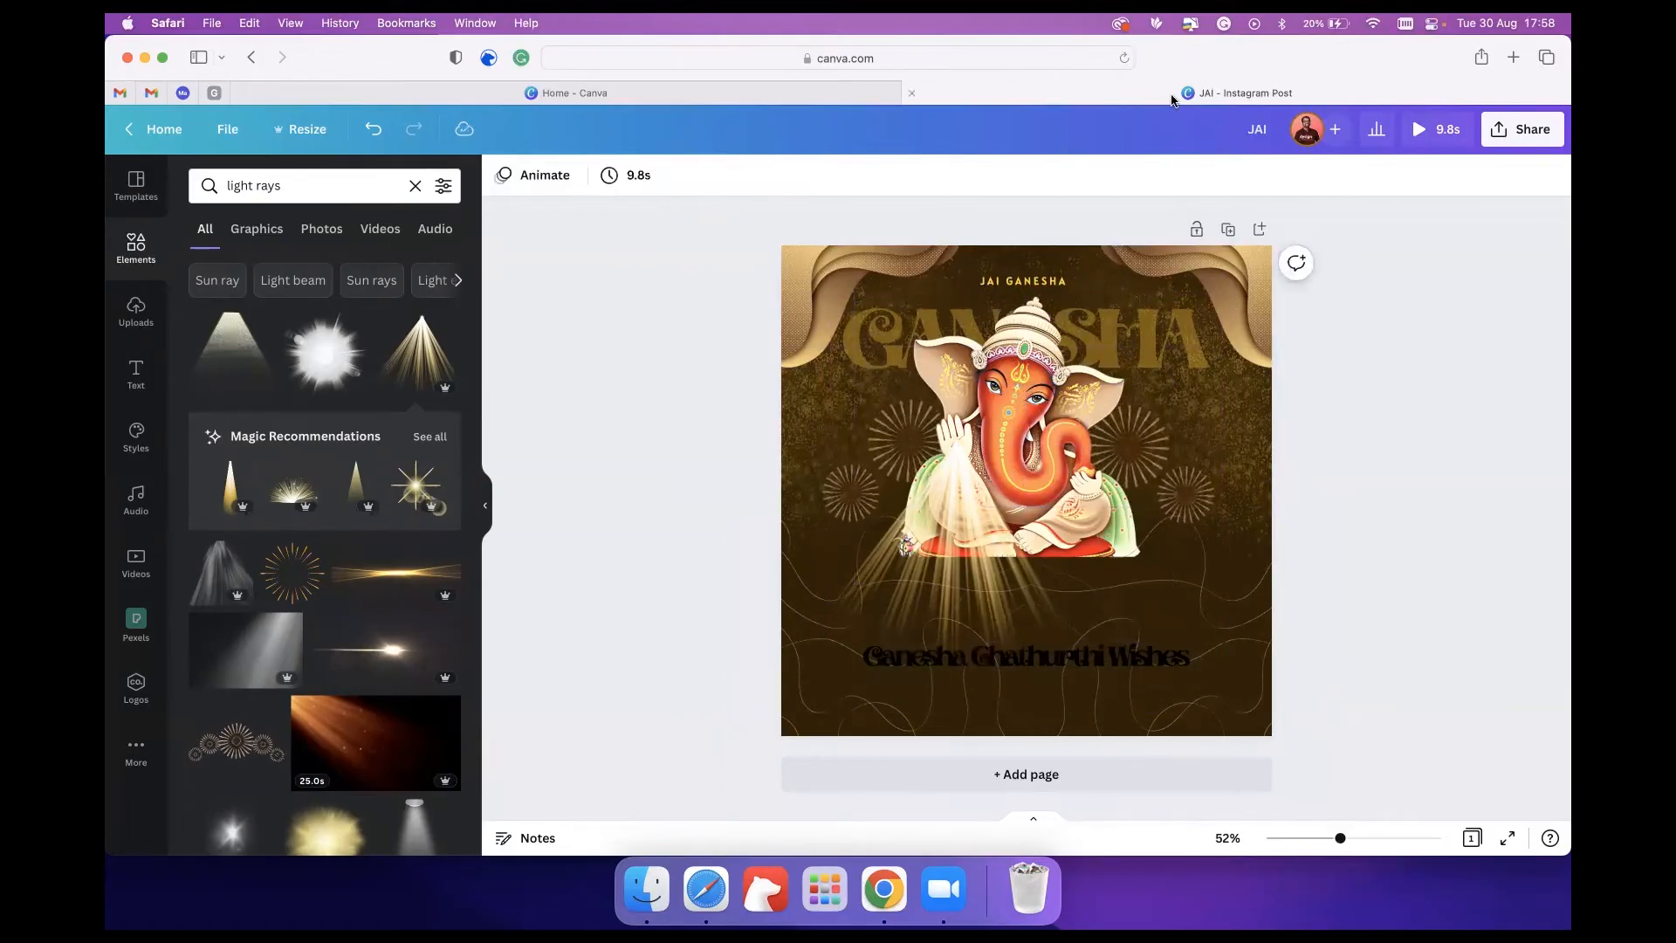
# Search the web in a new browser tab for "ganesh chaturthi wishes quotes" and check the image results.
pyautogui.click(1513, 57)
pyautogui.write('ganesh cha')
pyautogui.press('Down')
pyautogui.press('Down')
pyautogui.press('Down')
pyautogui.write('qu')
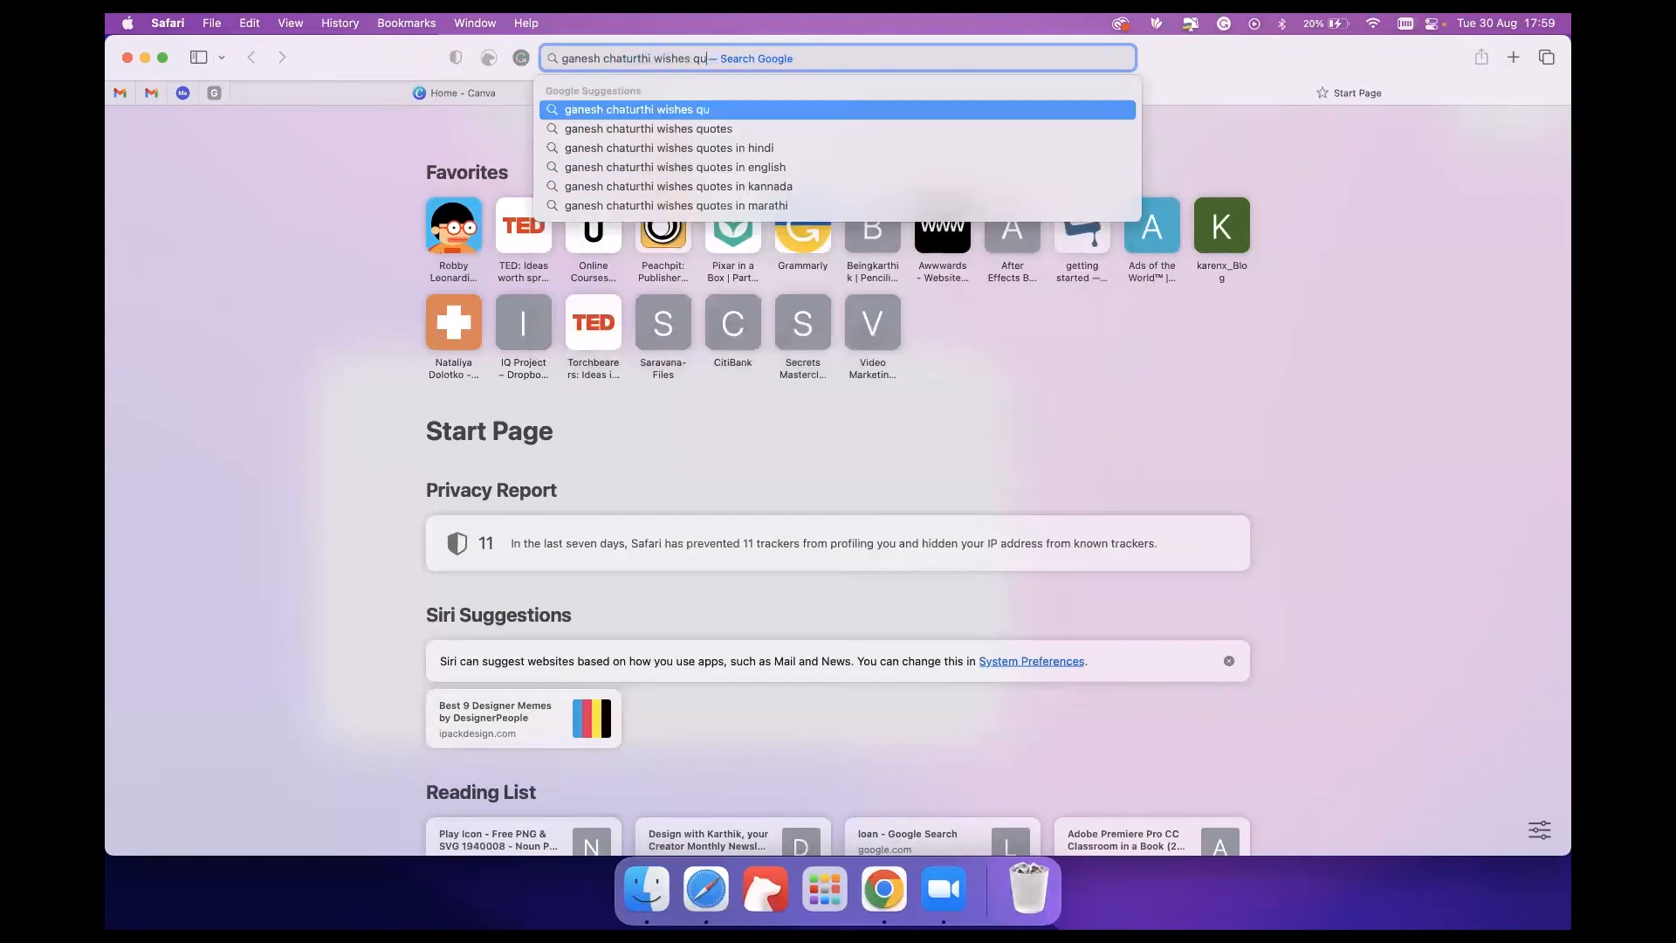
pyautogui.write('otes')
pyautogui.press('Return')
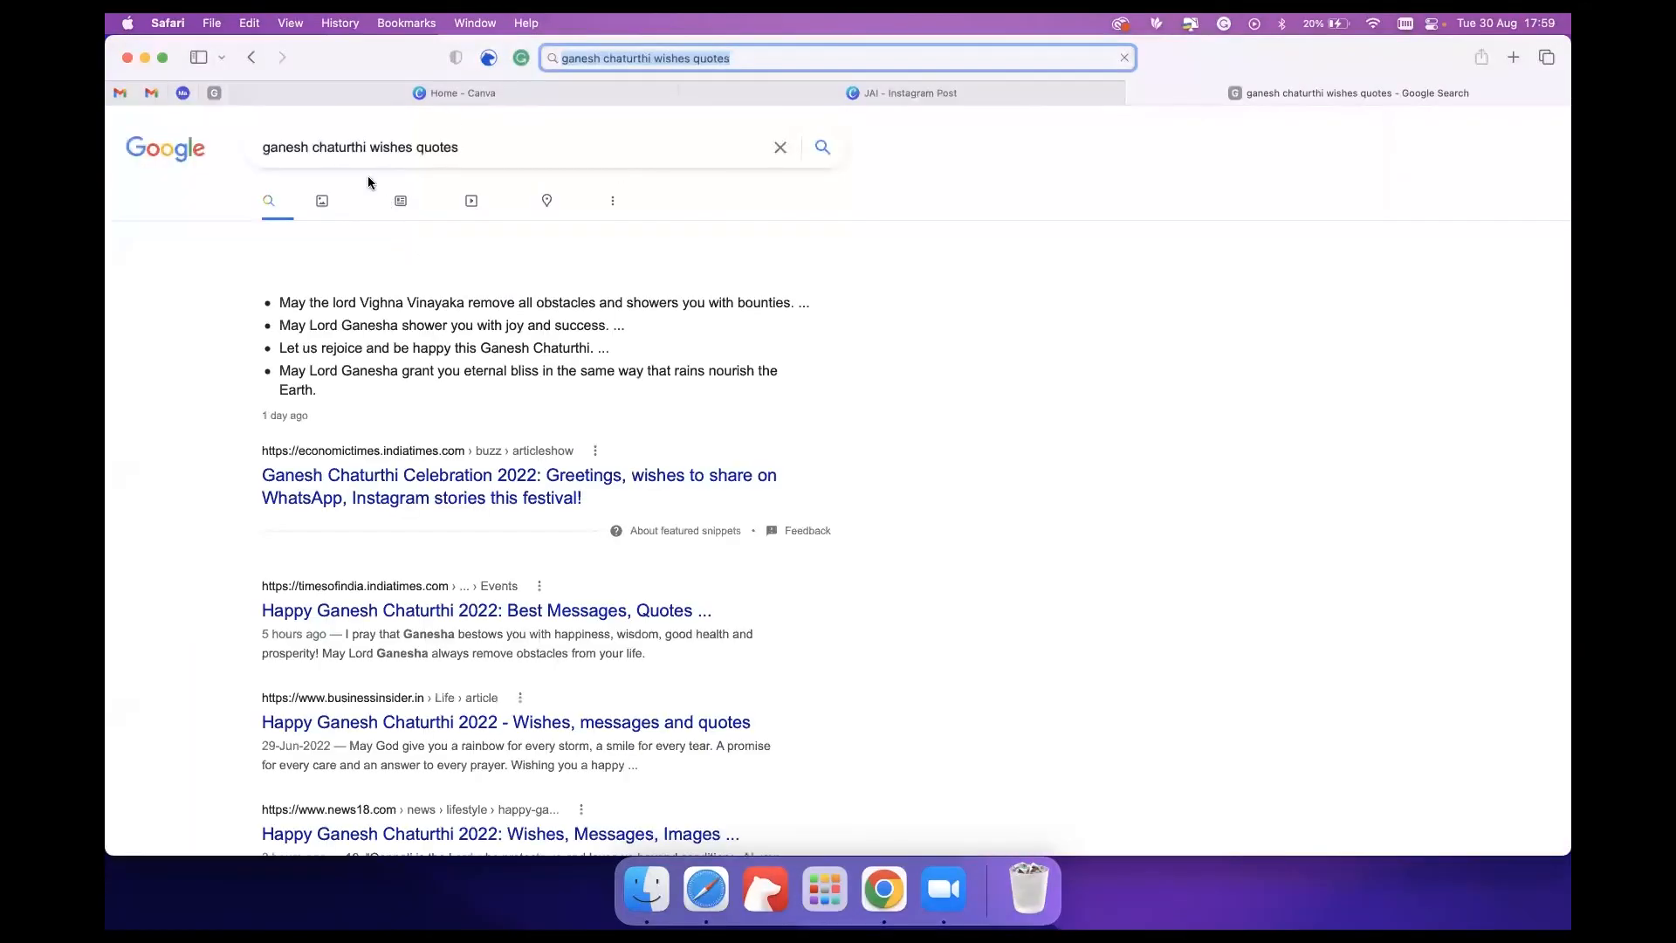
pyautogui.click(343, 198)
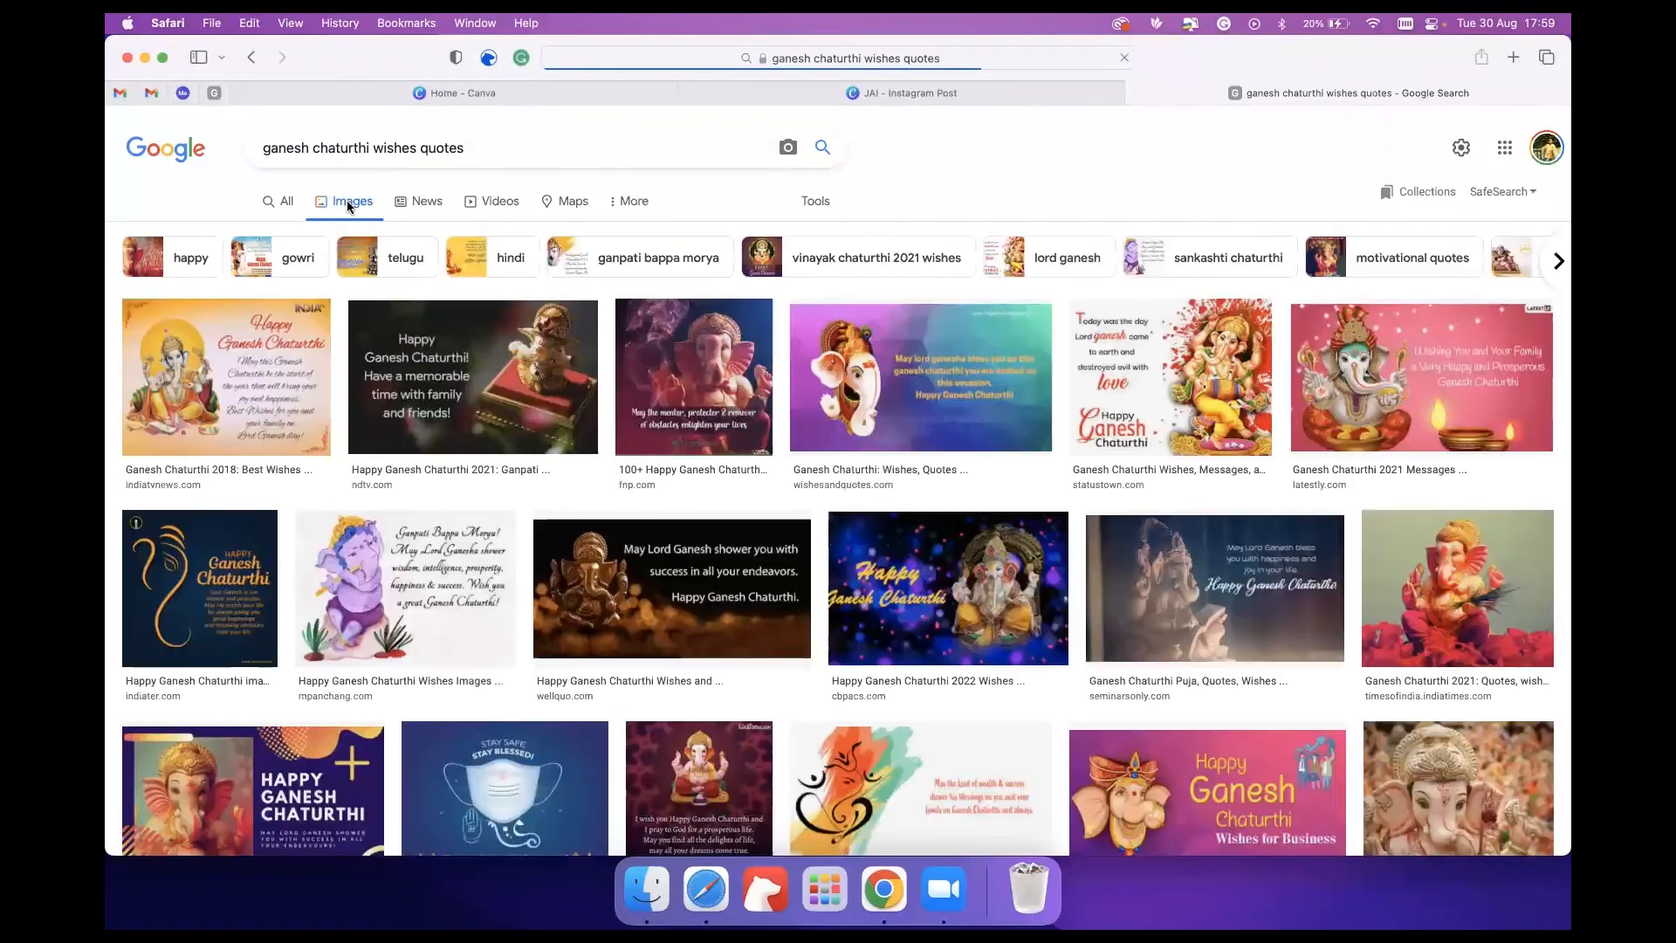
pyautogui.click(283, 202)
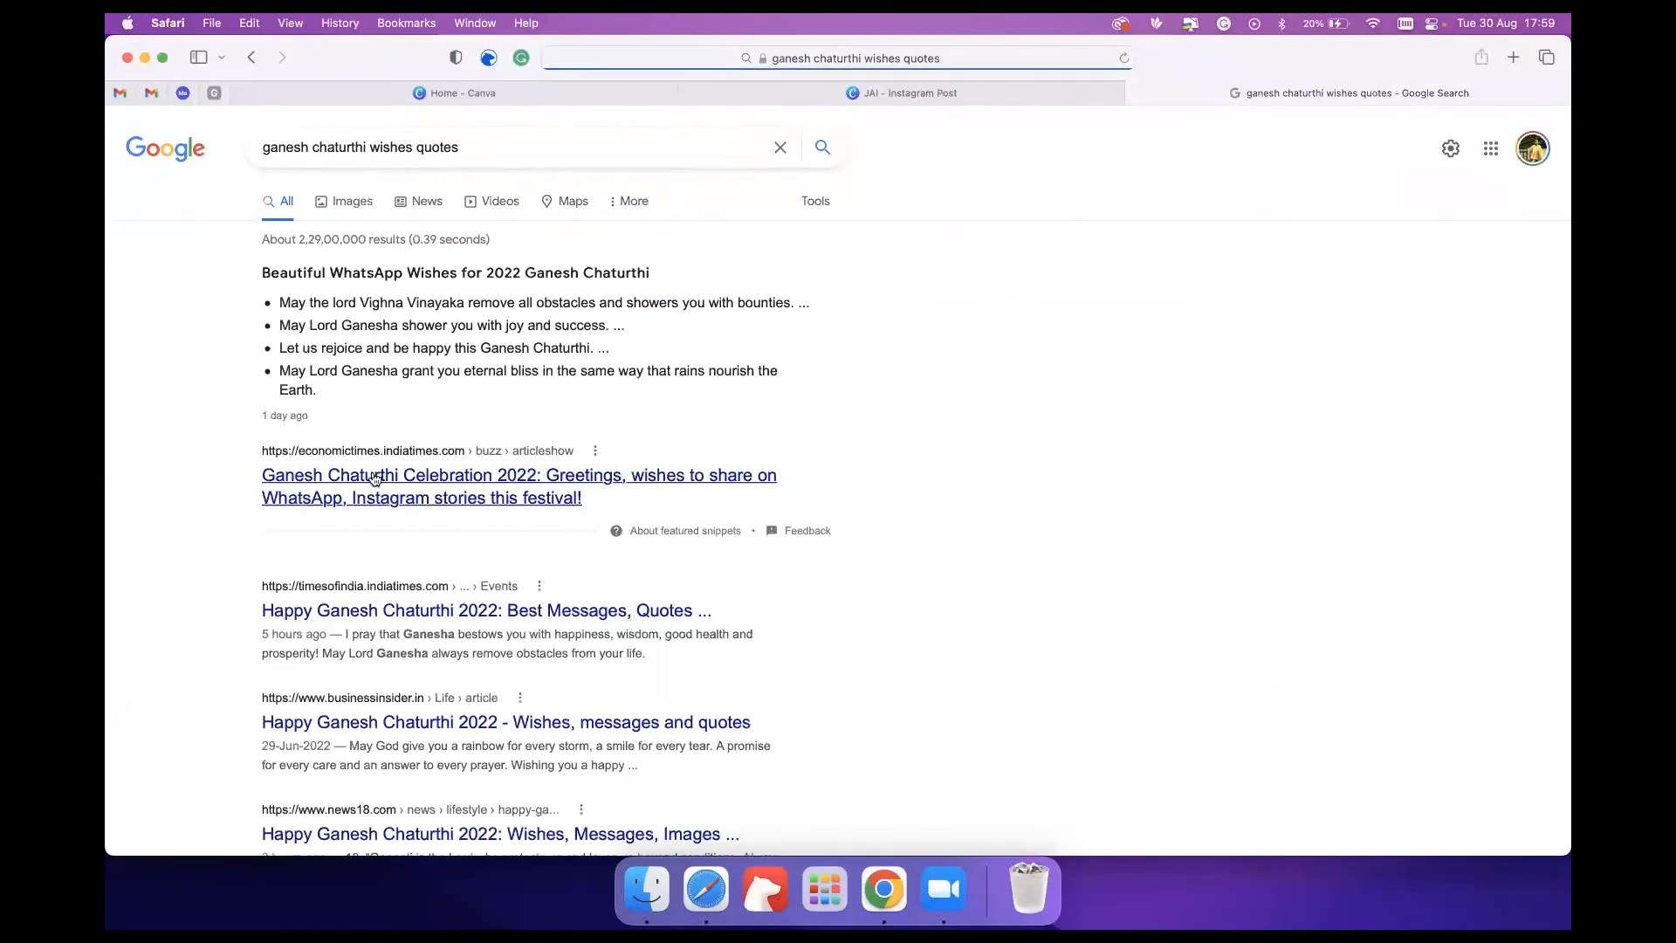
# Open the Economic Times greetings article and copy the third WhatsApp wish, starting "Let us rejoice and be happy this Ganesh Chaturthi".
pyautogui.click(374, 476)
pyautogui.scroll(-10, 768, 560)
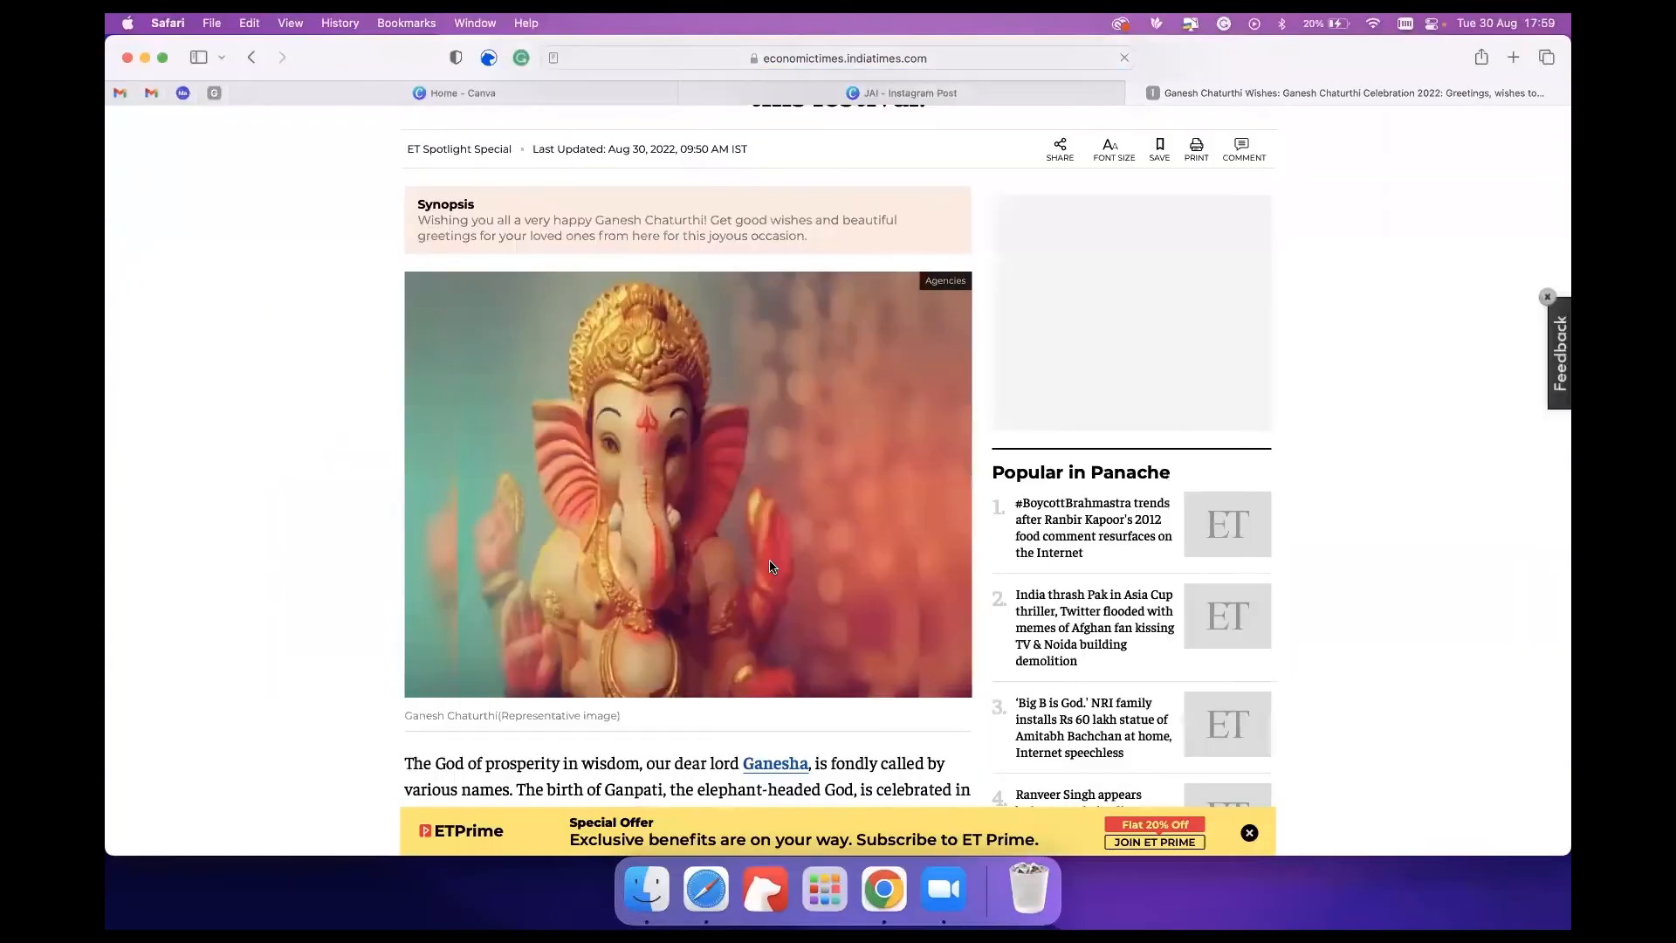
pyautogui.scroll(-10, 770, 567)
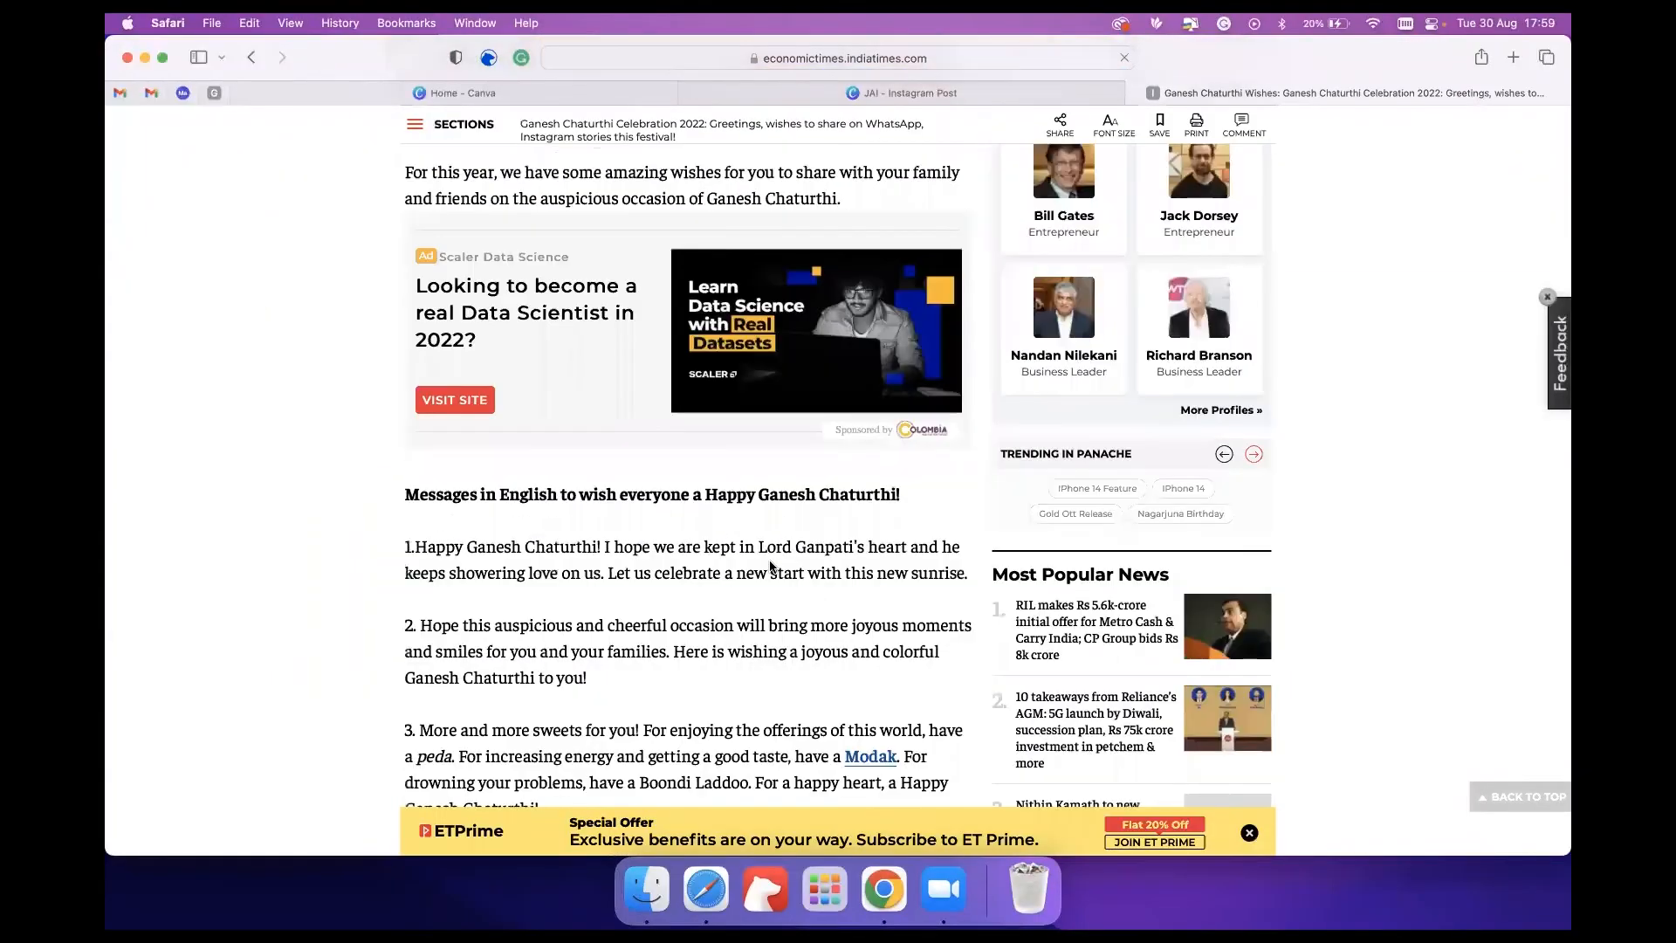
pyautogui.scroll(-10, 770, 565)
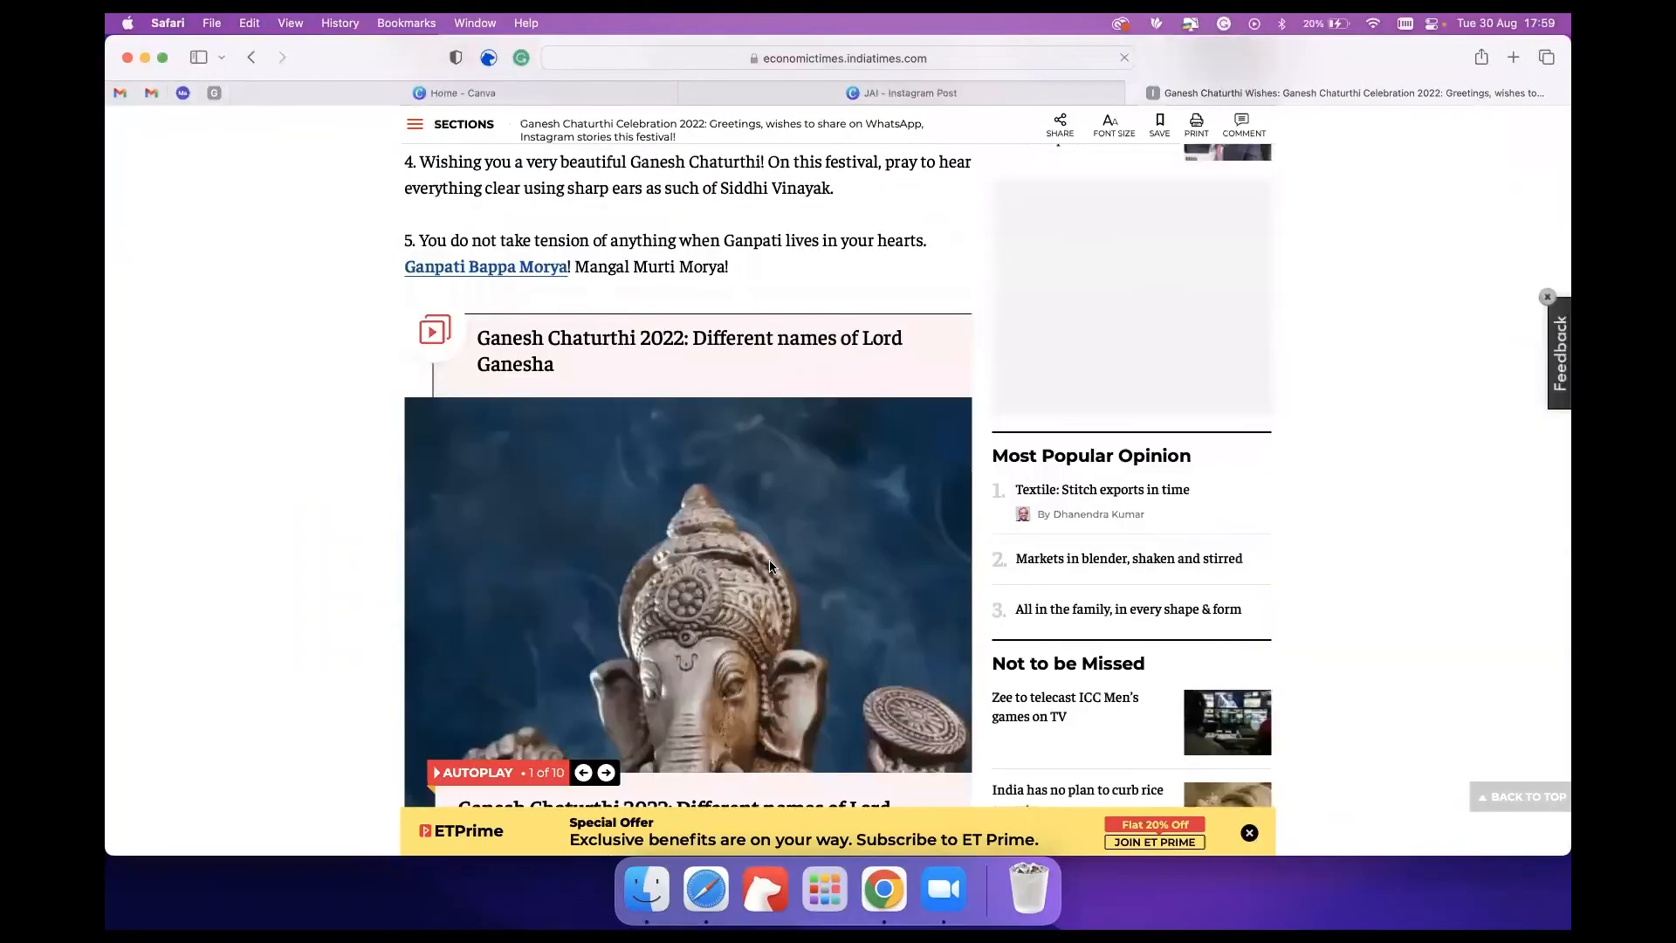
pyautogui.scroll(-3, 770, 567)
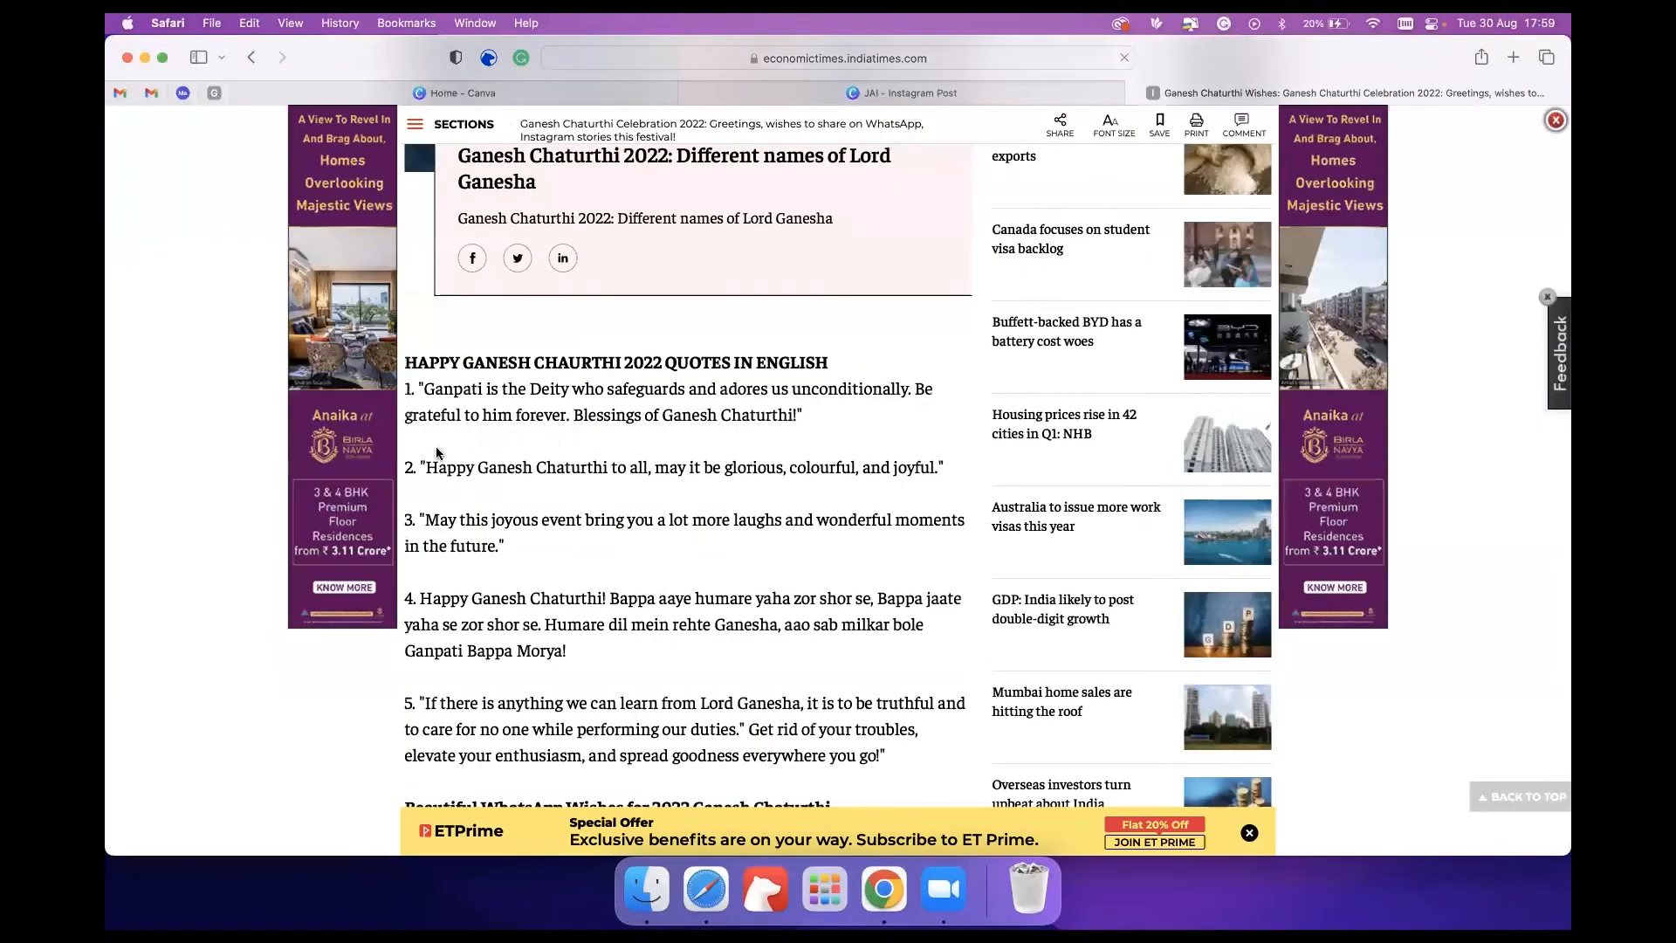
pyautogui.scroll(-2, 533, 524)
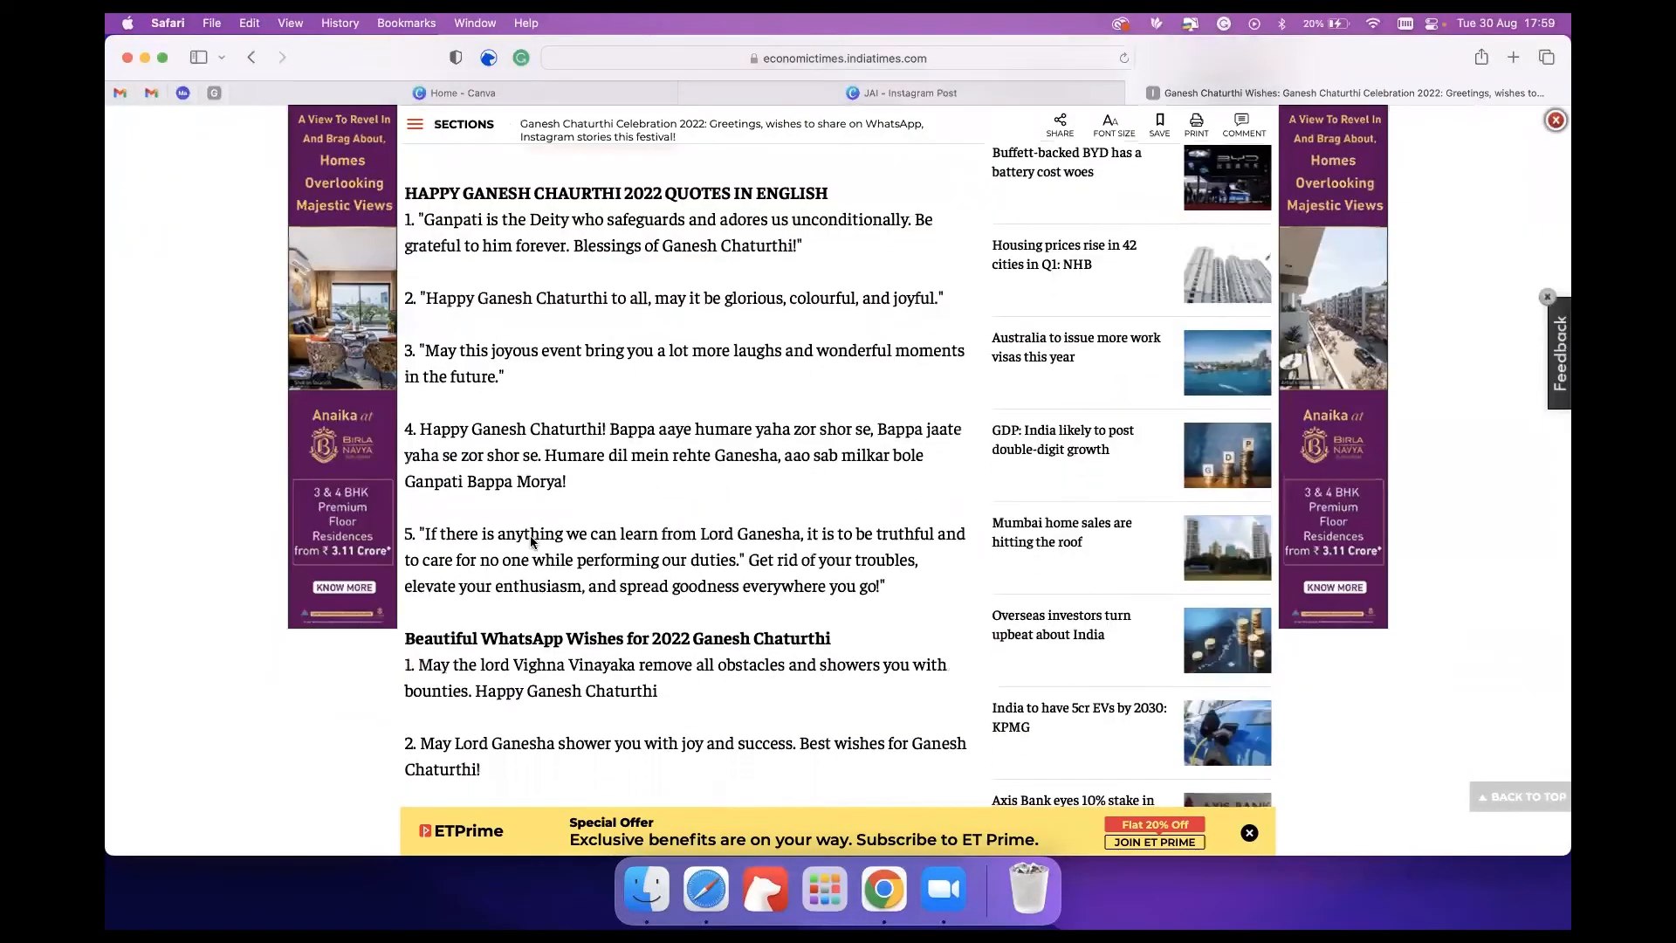
pyautogui.scroll(-2, 569, 556)
pyautogui.scroll(-3, 500, 658)
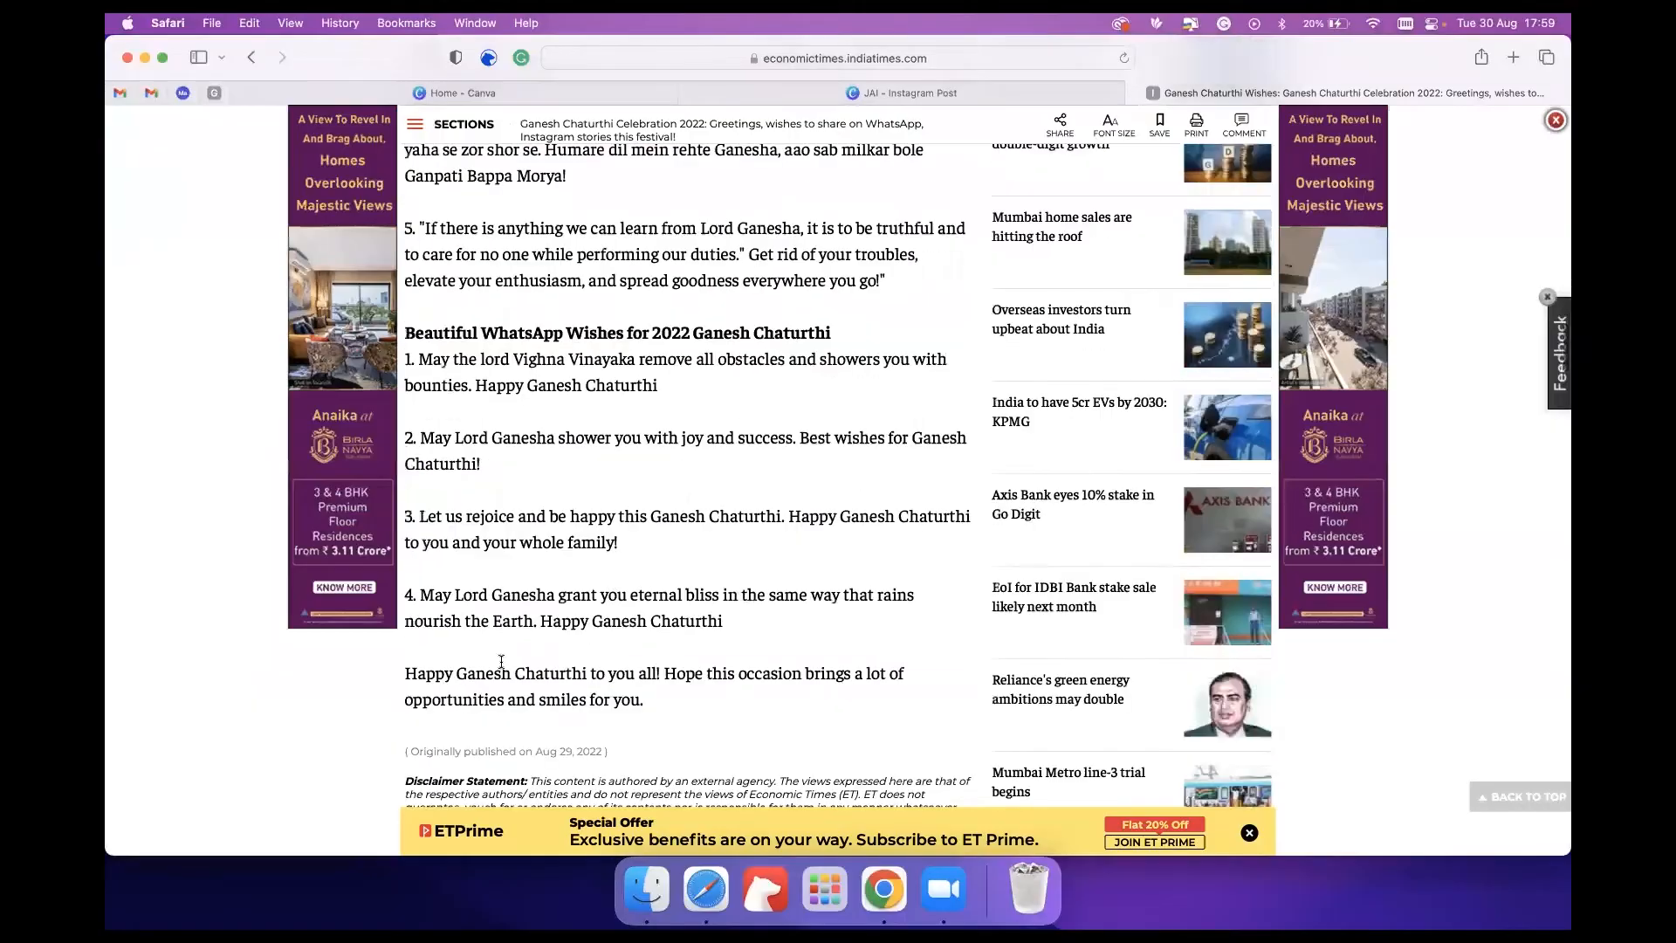
pyautogui.scroll(-1, 657, 663)
pyautogui.moveTo(733, 565); pyautogui.dragTo(416, 540)
pyautogui.moveTo(636, 493); pyautogui.dragTo(420, 461)
pyautogui.press('super+c')
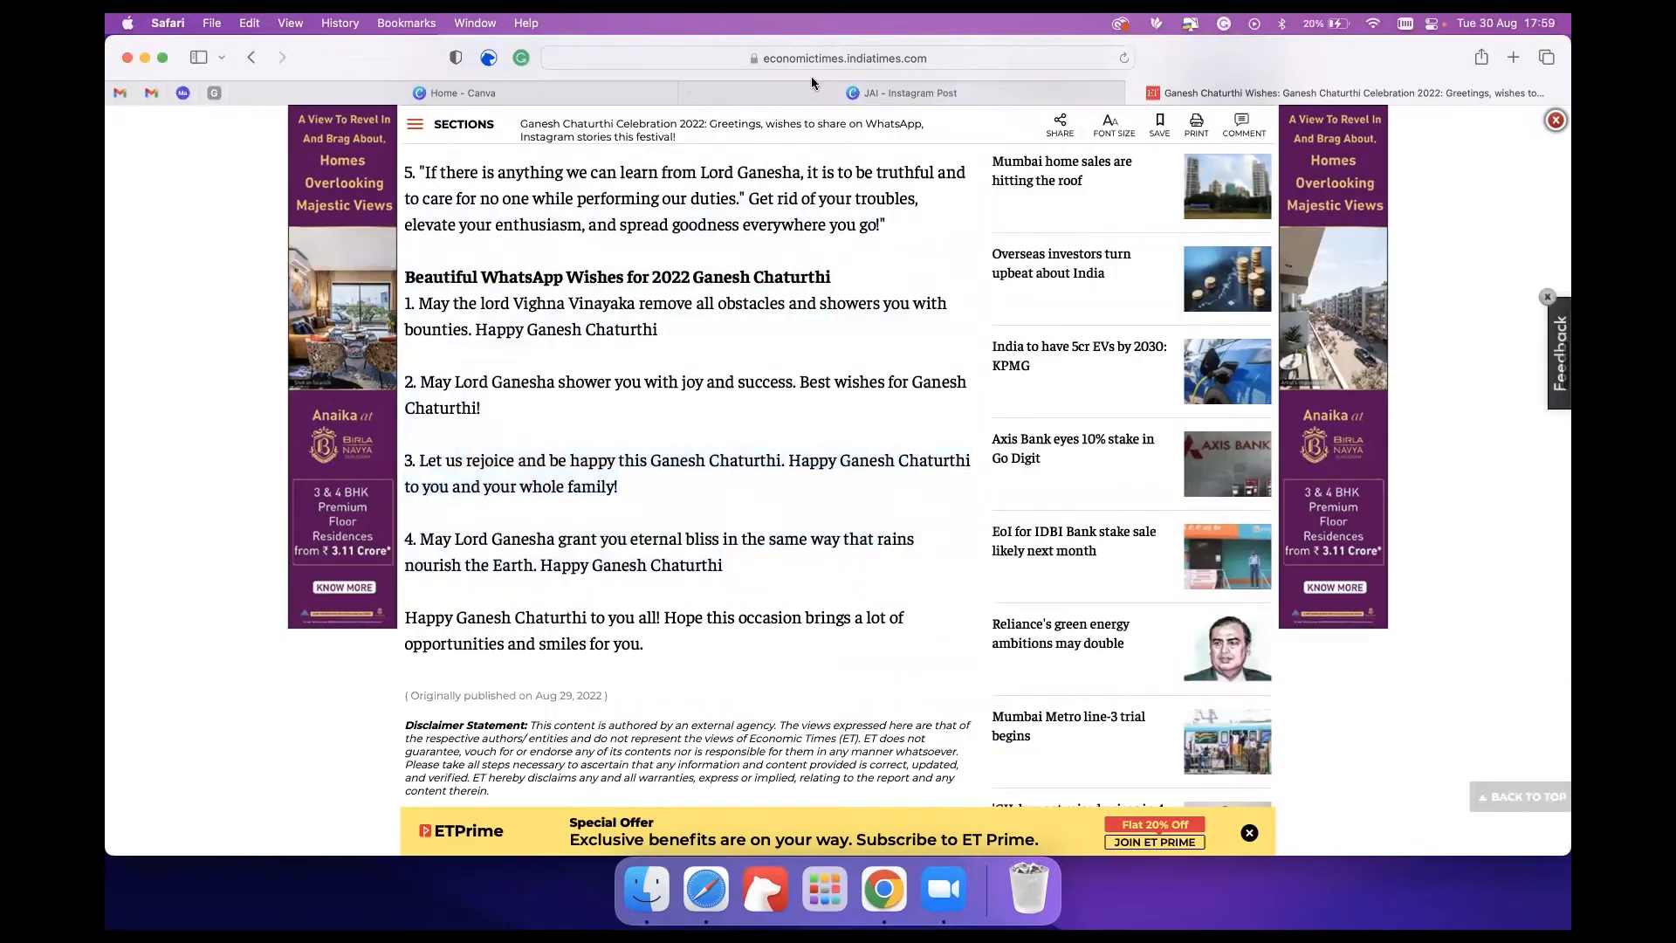
# Return to the Instagram post, replace the greeting text with the copied wish, and scale the text down to size 28.4.
pyautogui.click(793, 82)
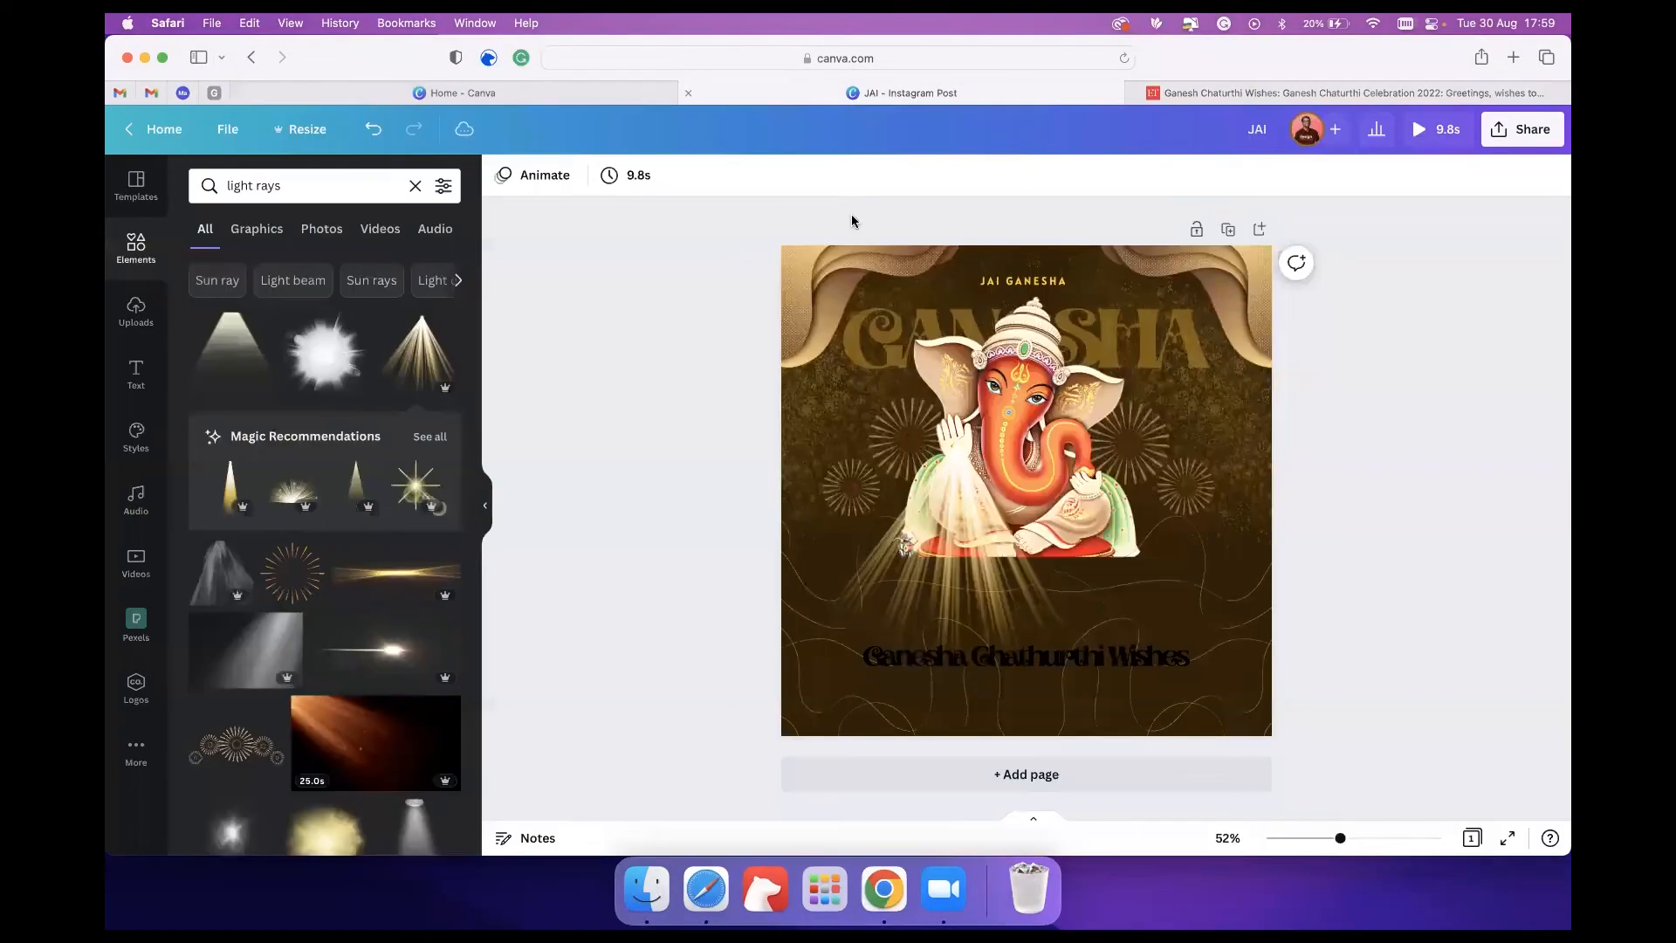
pyautogui.click(1073, 666)
pyautogui.click(1073, 667)
pyautogui.press('super+v')
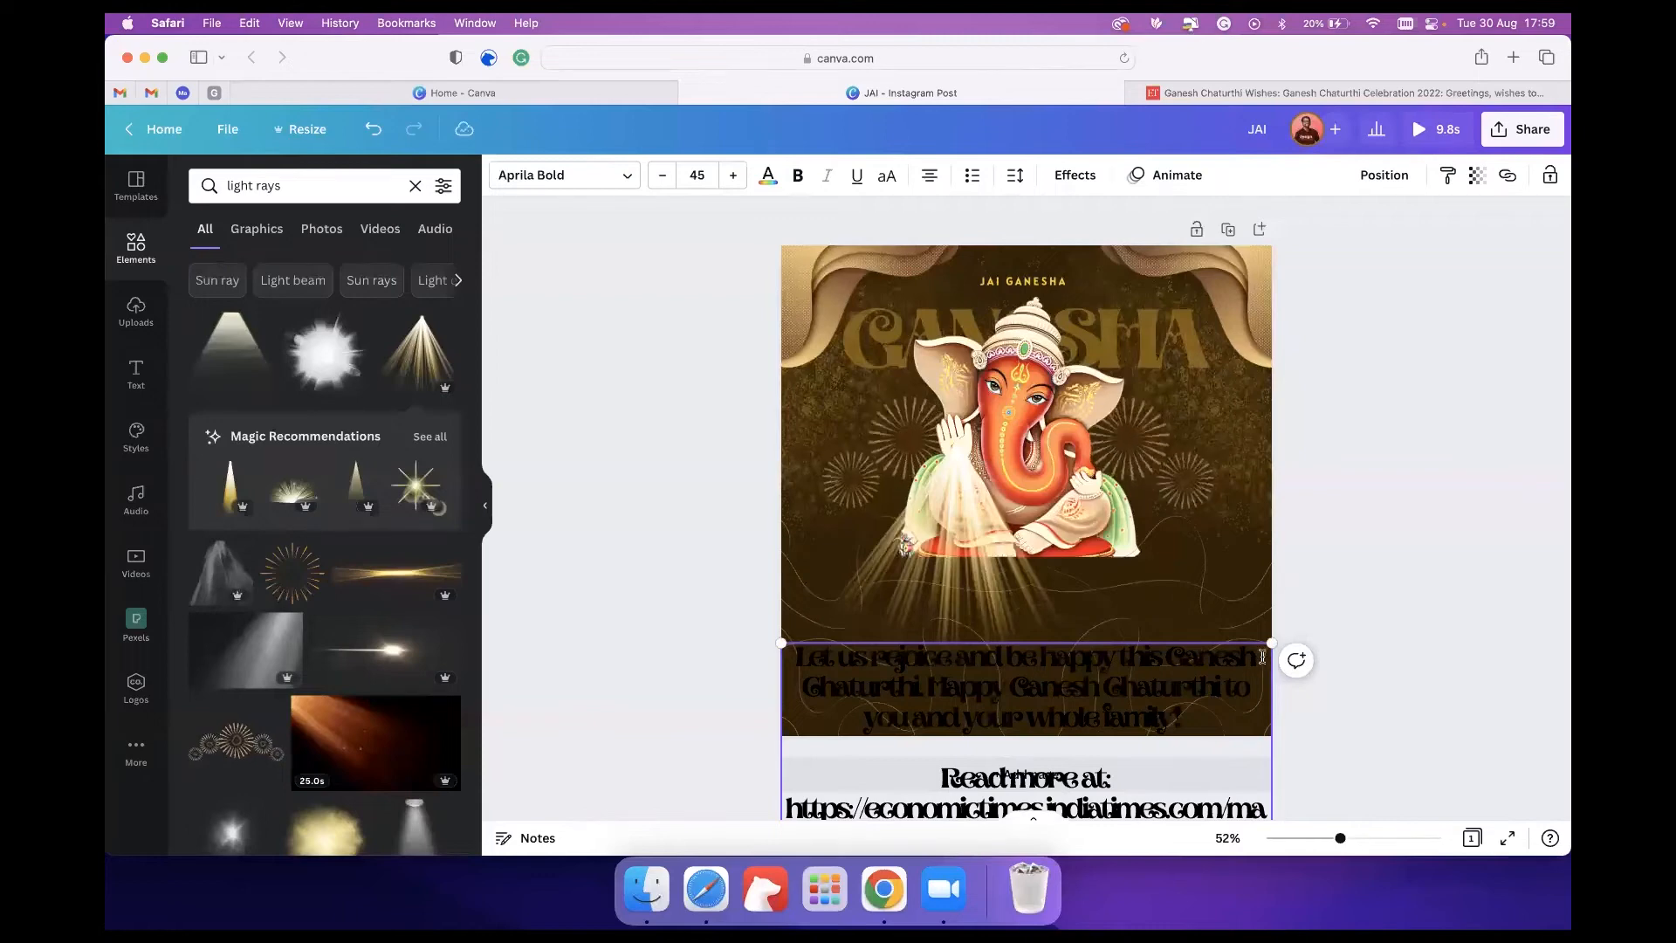
pyautogui.moveTo(1269, 645); pyautogui.dragTo(1181, 715)
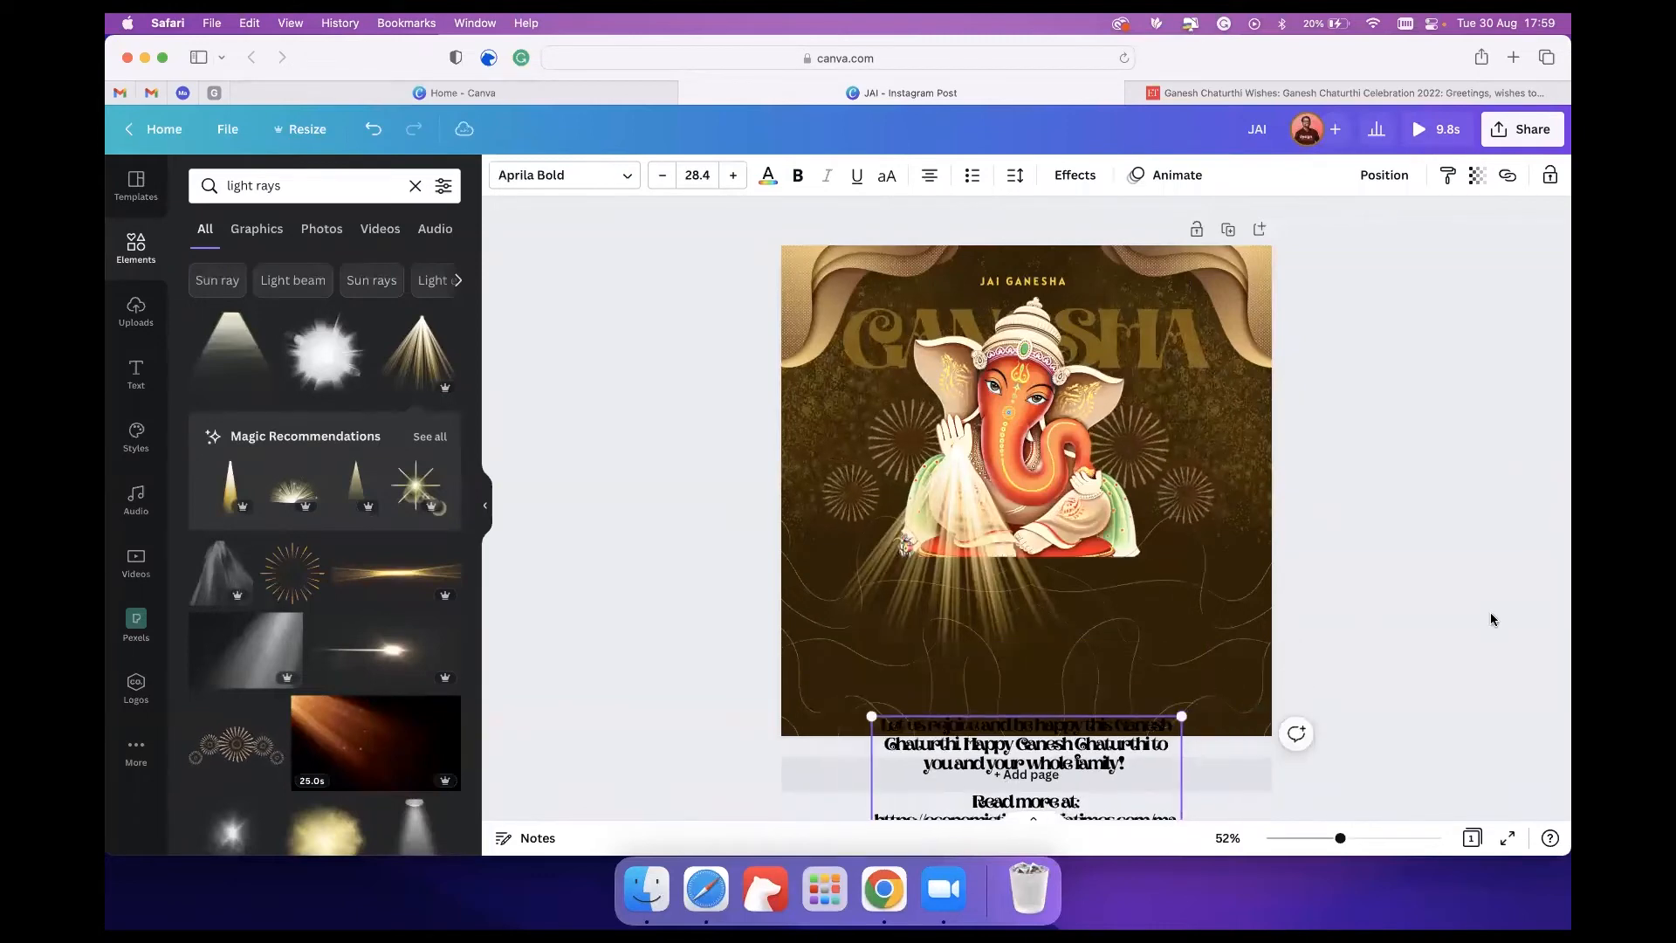
pyautogui.click(1039, 775)
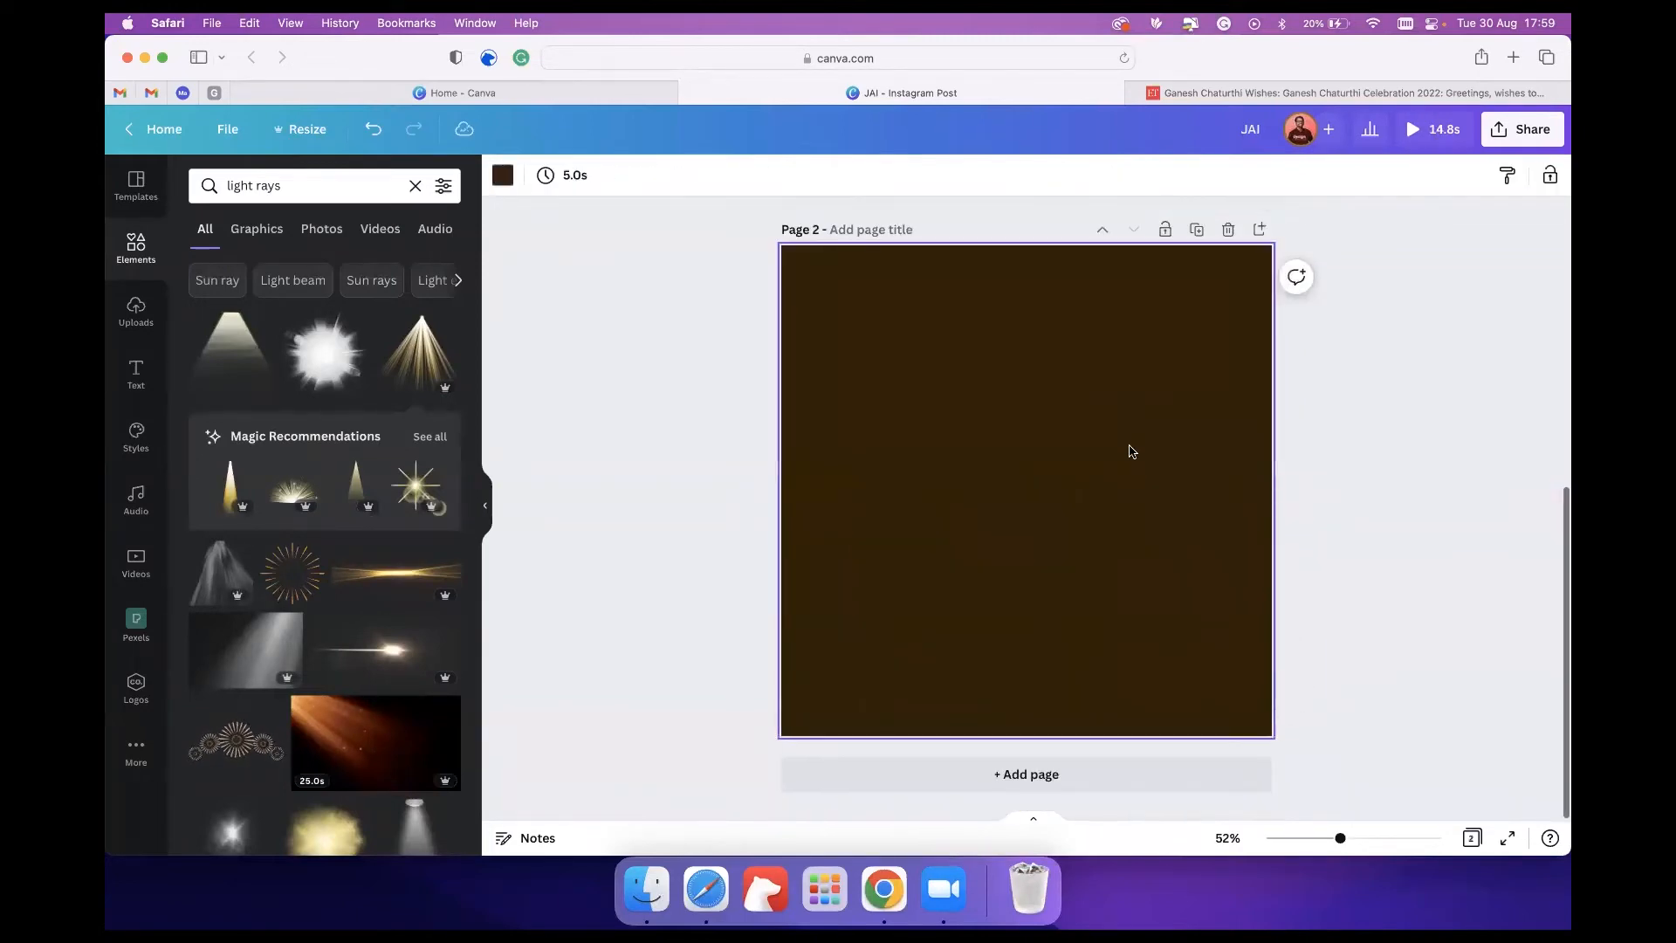
pyautogui.click(1228, 230)
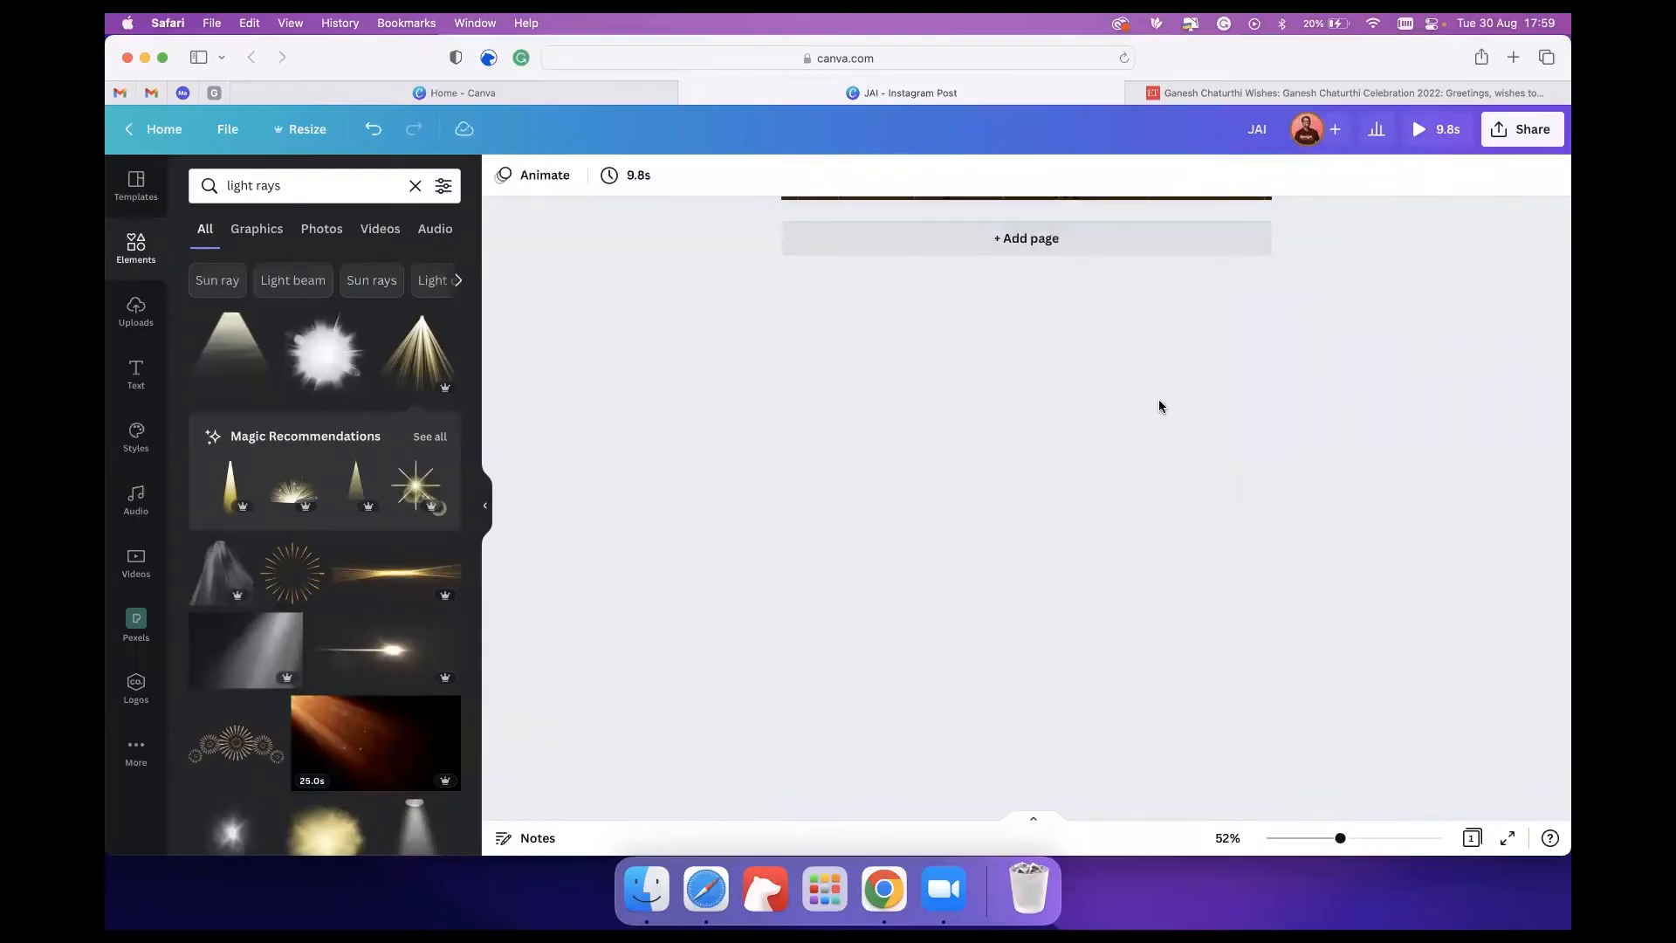
pyautogui.click(1171, 250)
pyautogui.press('super+z')
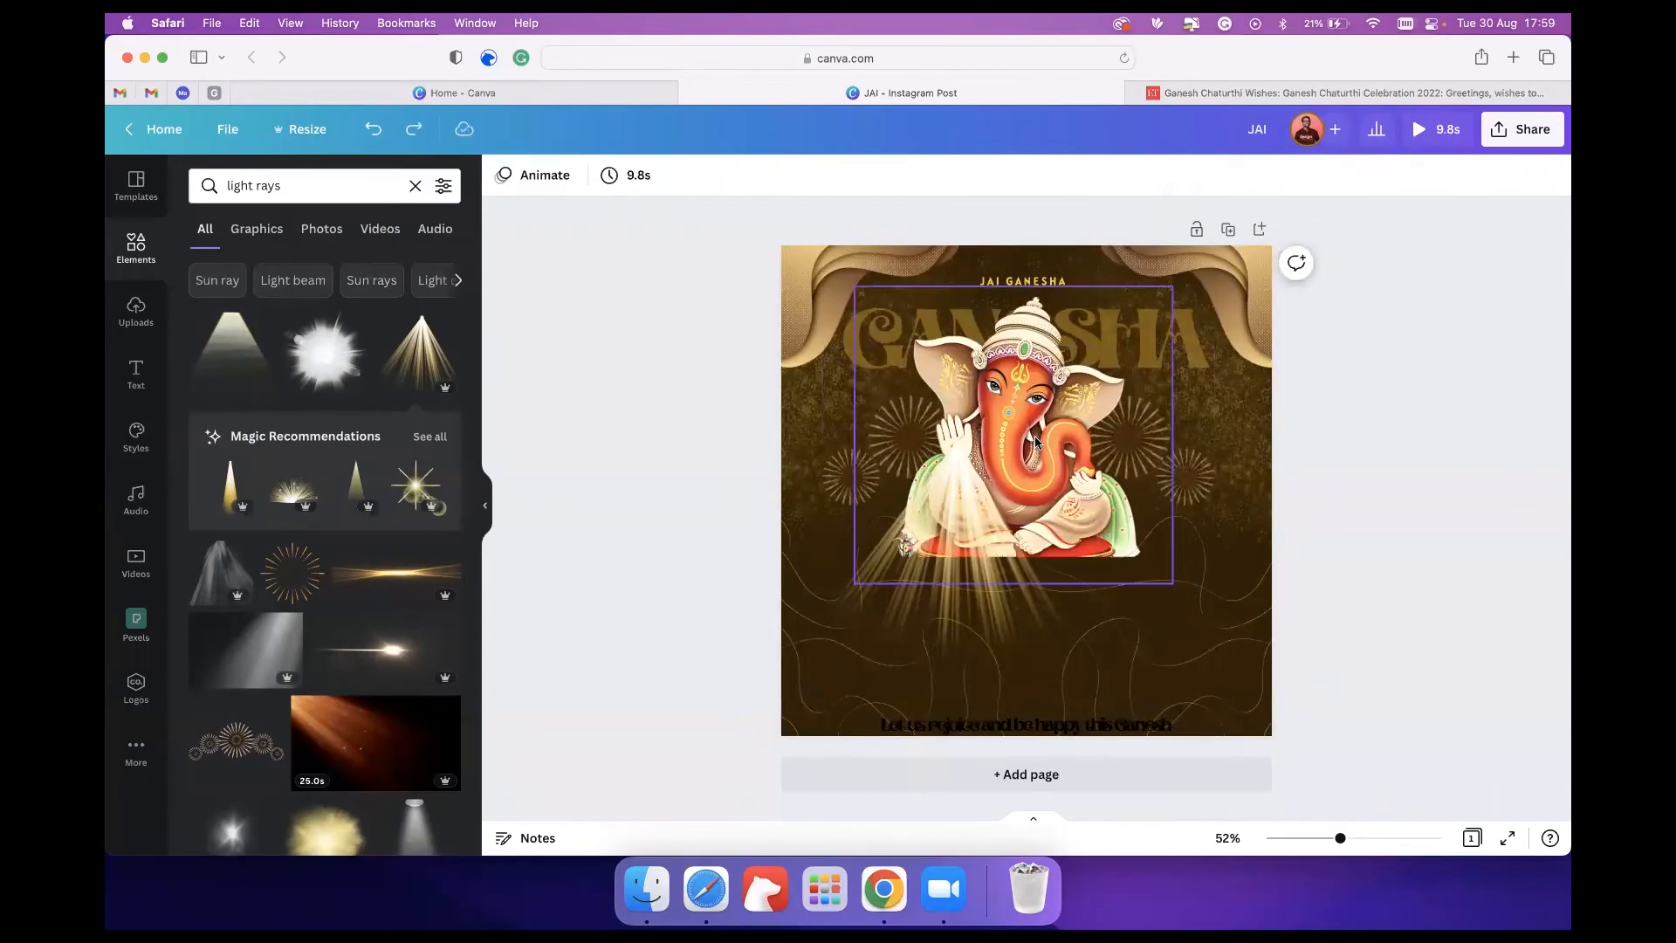
# Move the wish text box up onto the page and delete its pasted "Read more at" source link.
pyautogui.click(1086, 723)
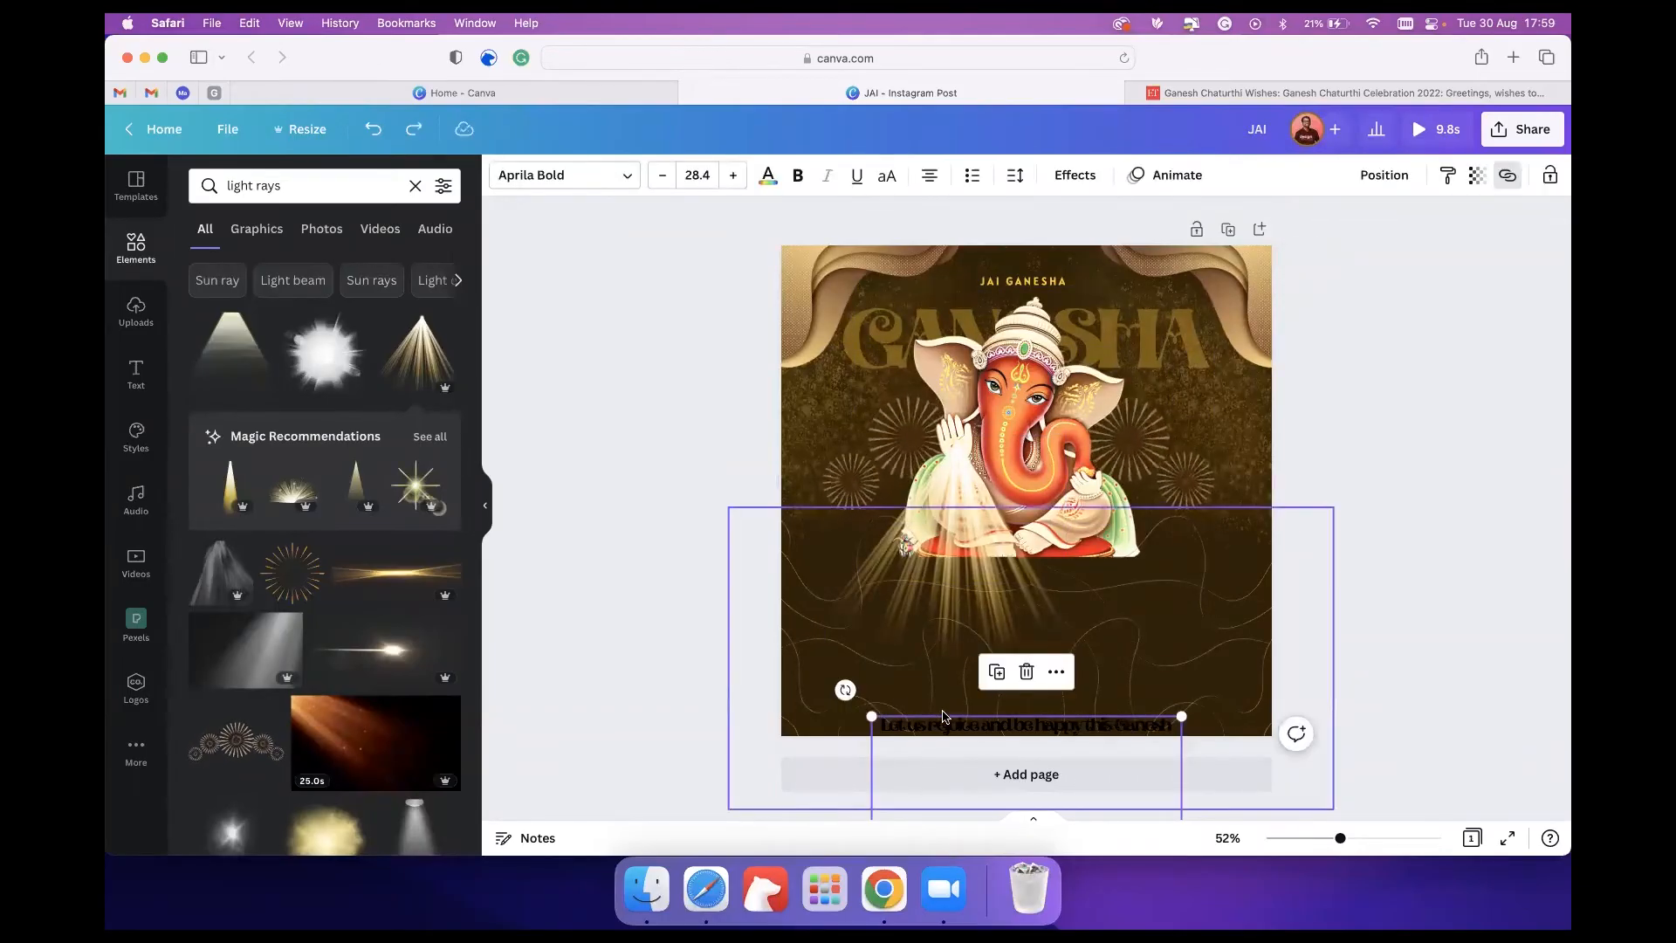
pyautogui.moveTo(939, 722); pyautogui.dragTo(911, 513)
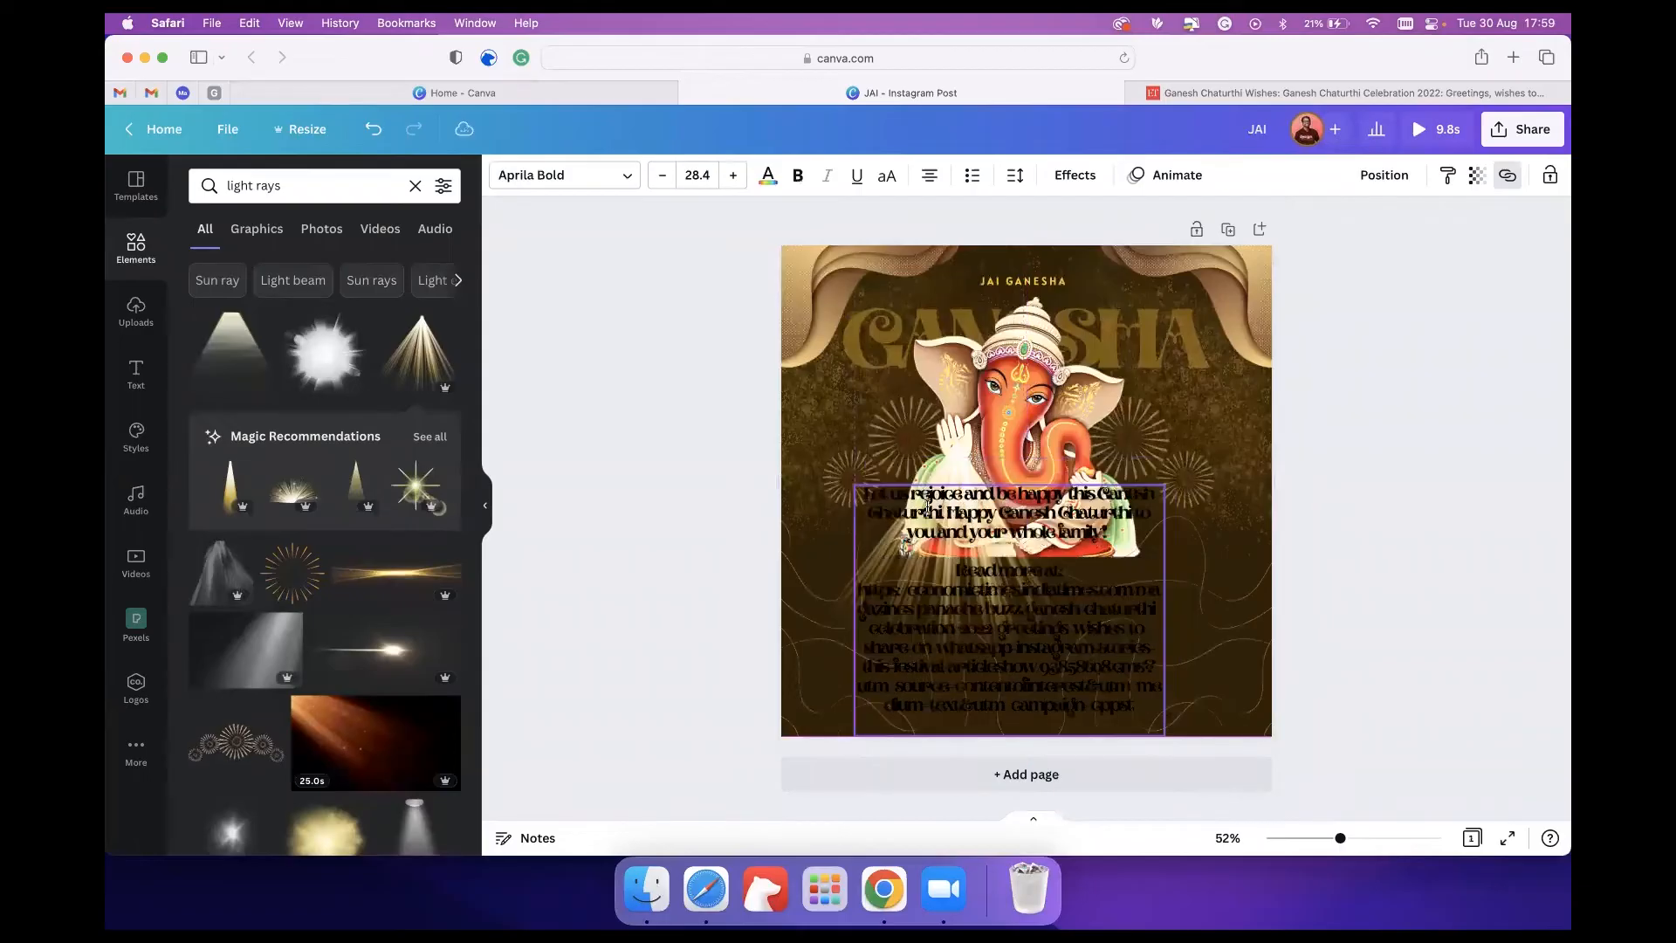
pyautogui.doubleClick(952, 568)
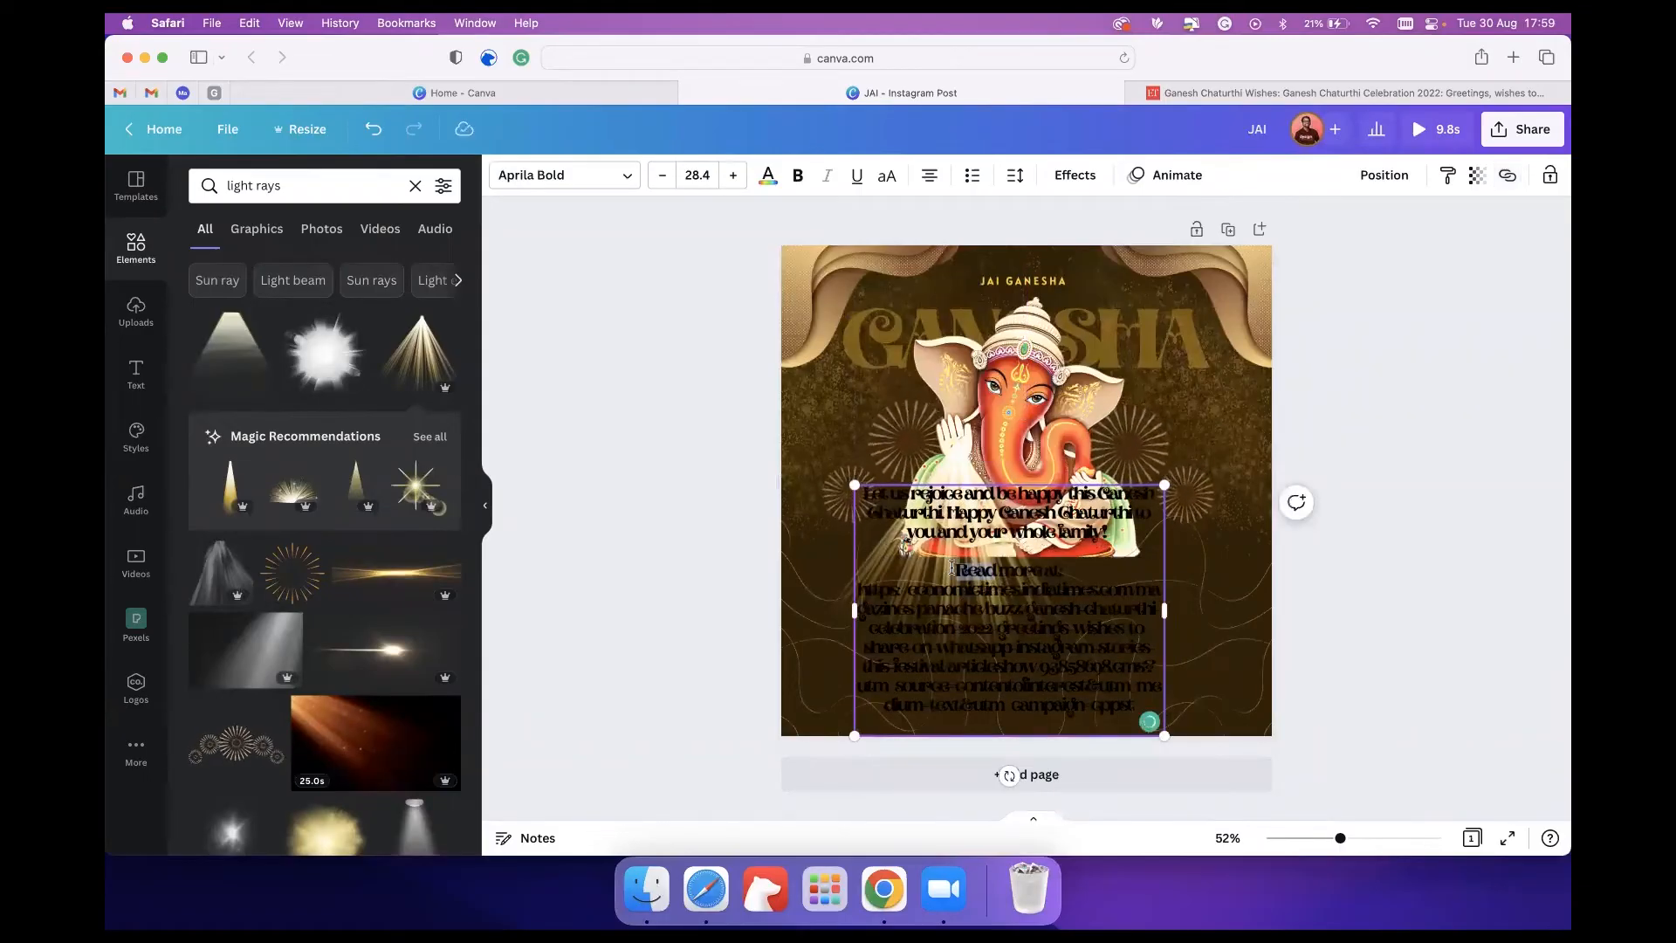
pyautogui.keyDown('shift'); pyautogui.click(1140, 702); pyautogui.keyUp('shift')
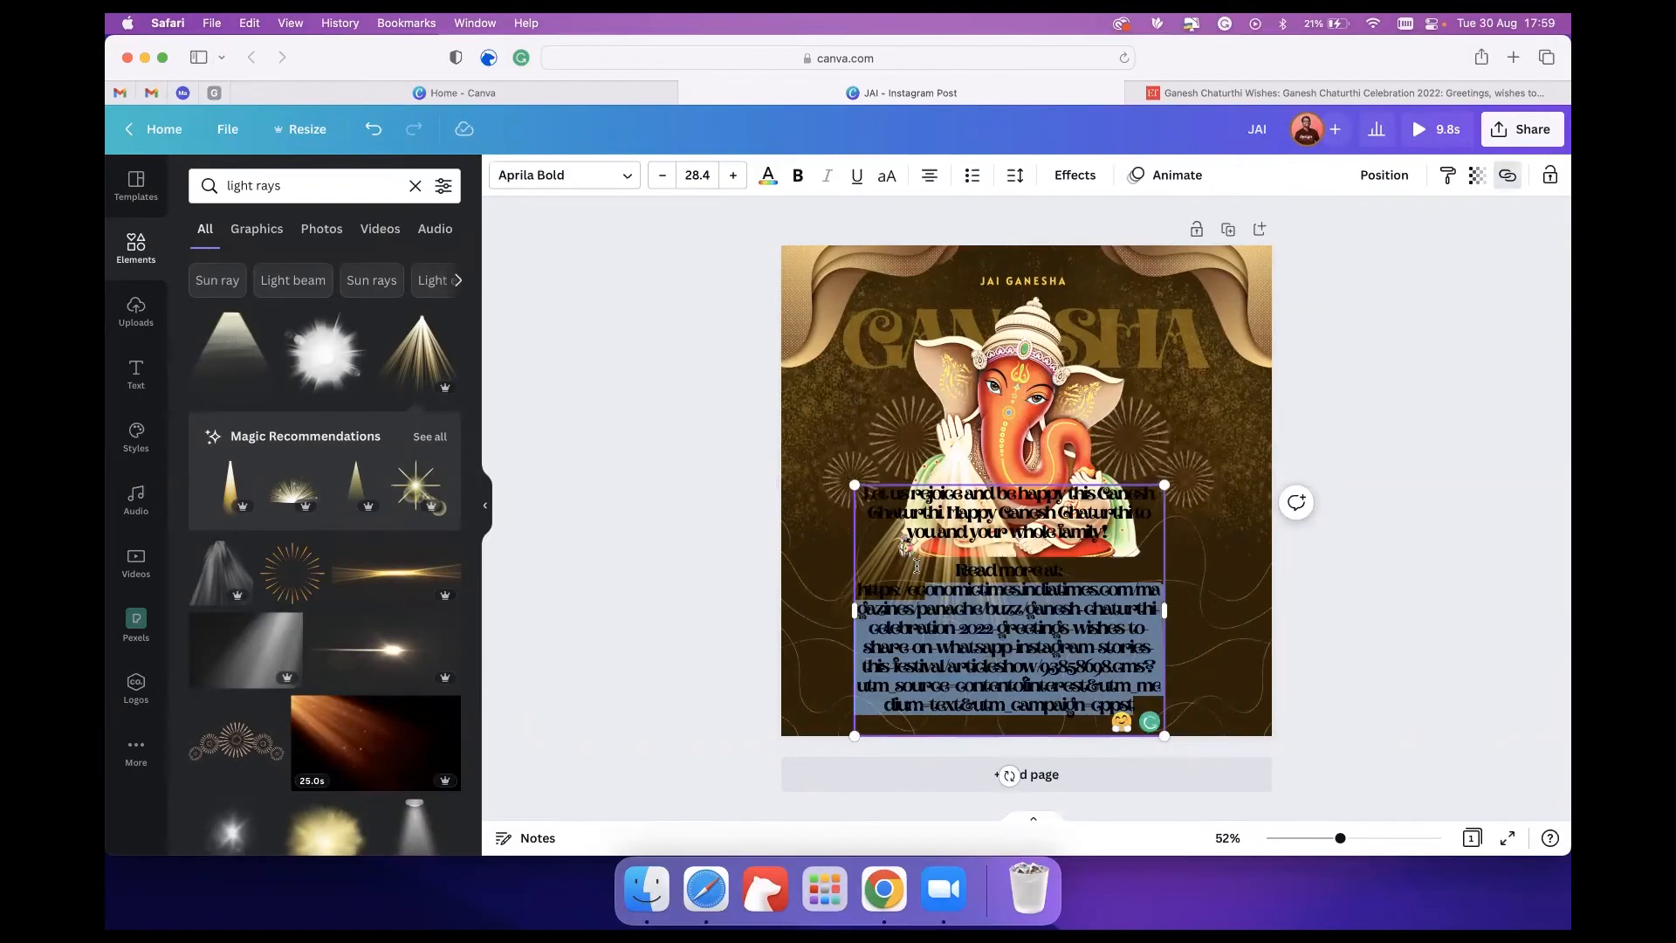
pyautogui.press('BackSpace')
pyautogui.click(1364, 431)
# Place the wish text in a wide box below Ganesha and colour it with the document's yellow.
pyautogui.moveTo(1078, 514); pyautogui.dragTo(1096, 657)
pyautogui.click(768, 179)
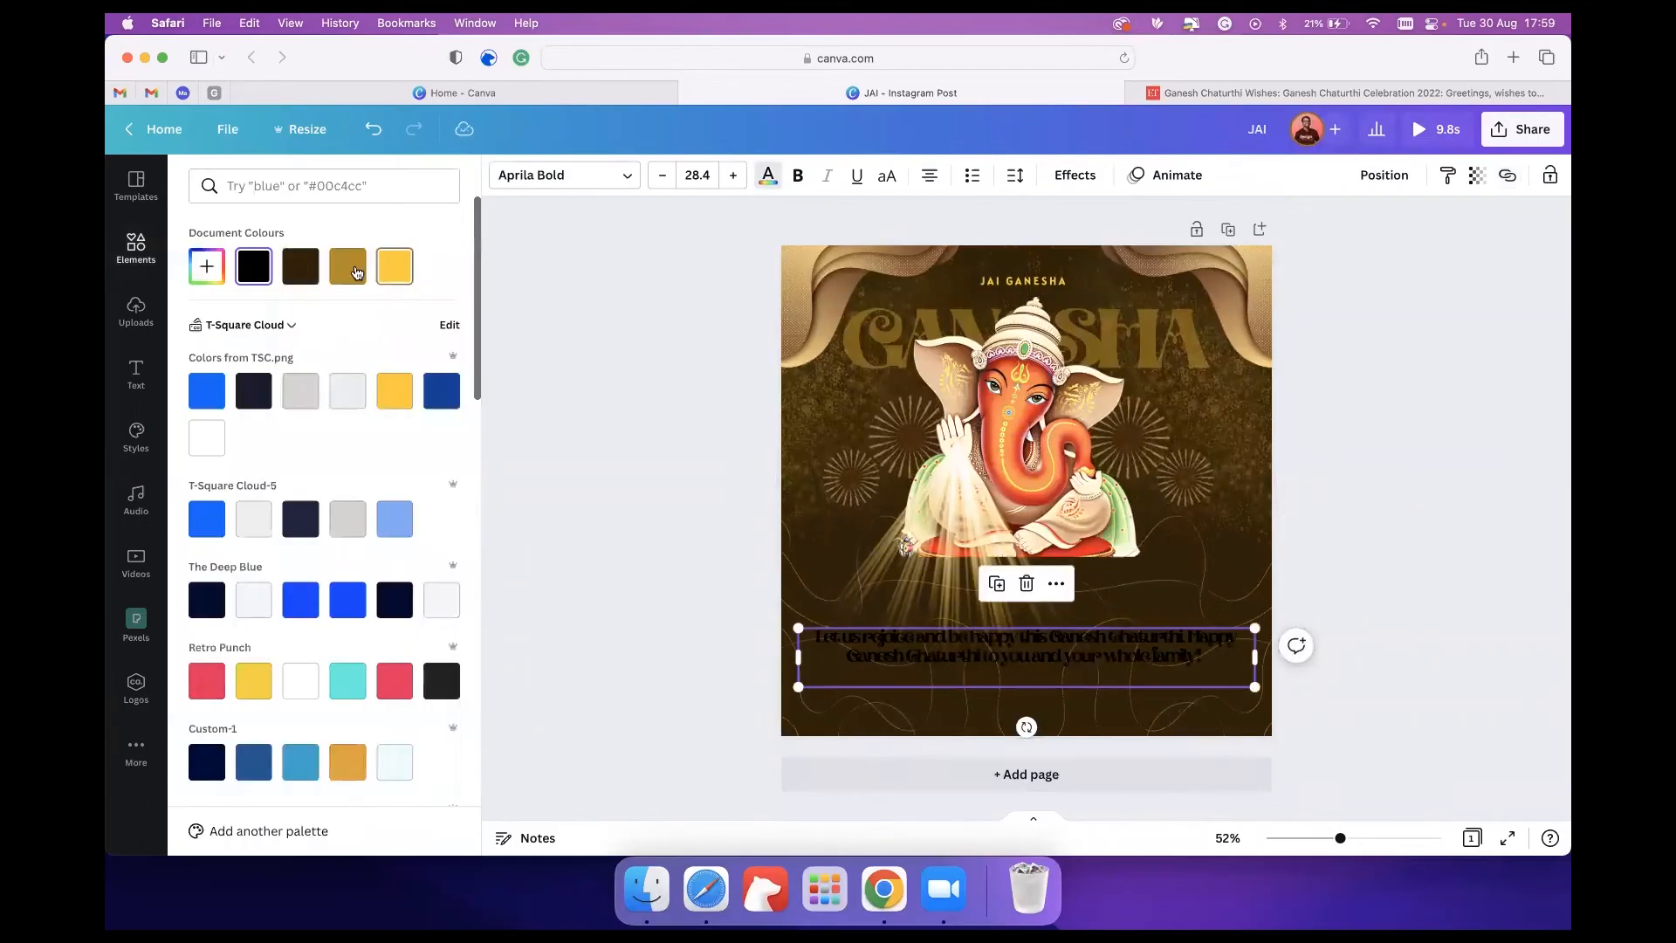
pyautogui.click(394, 266)
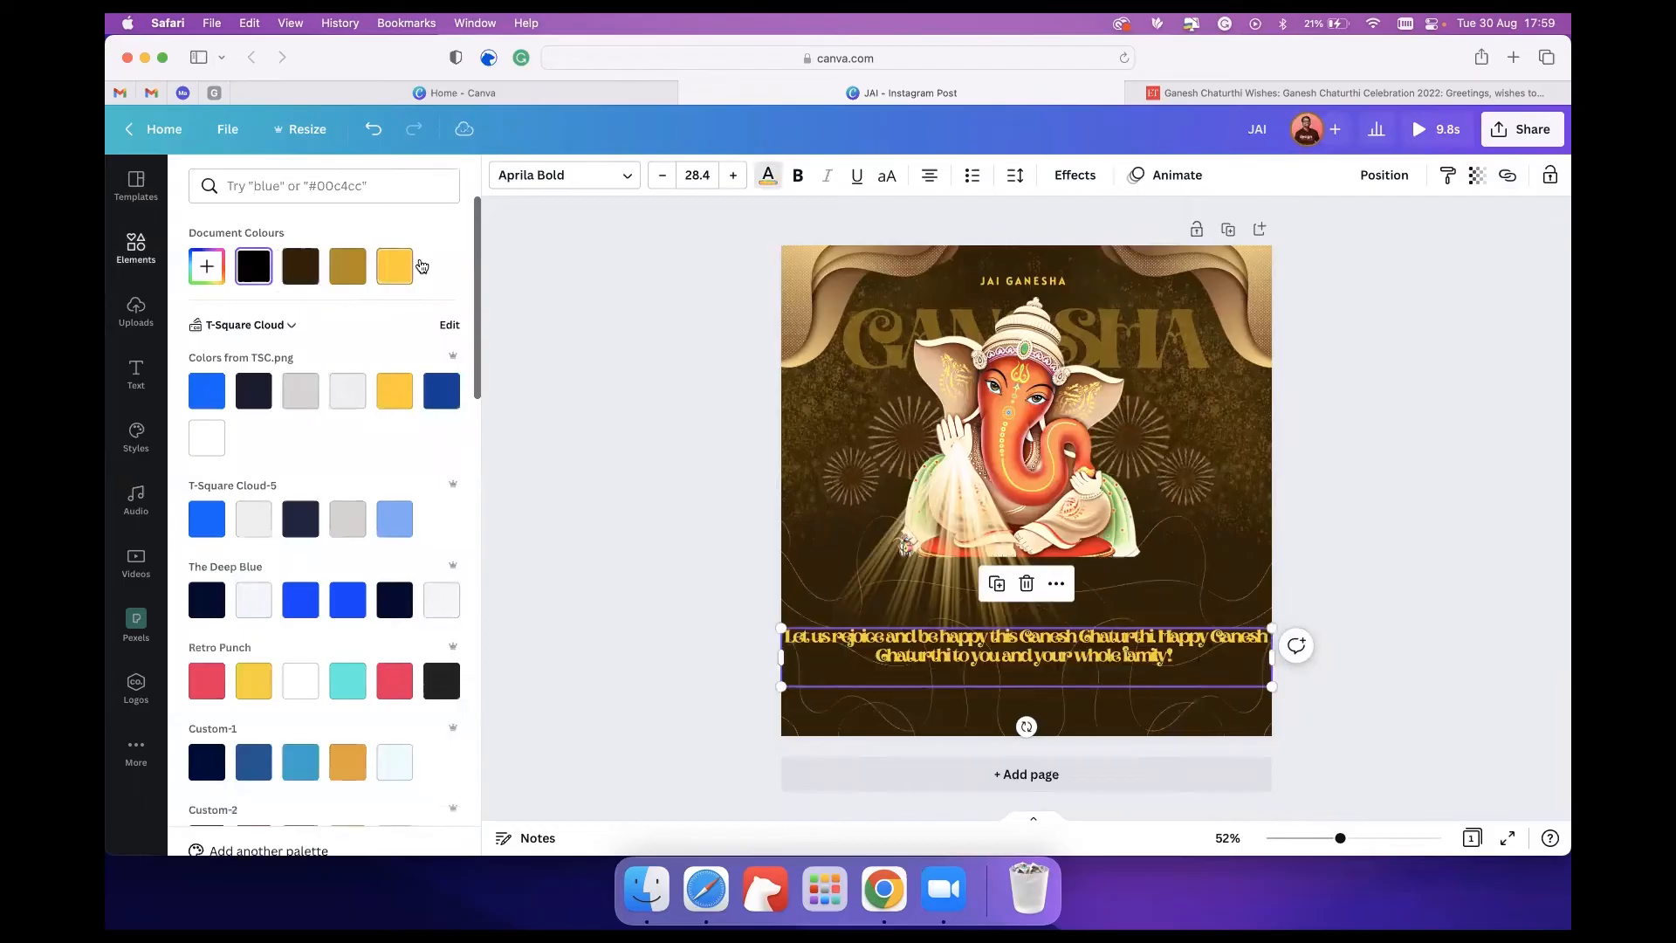
# Change the wish text's font to Literata from the Corporate font category.
pyautogui.click(600, 170)
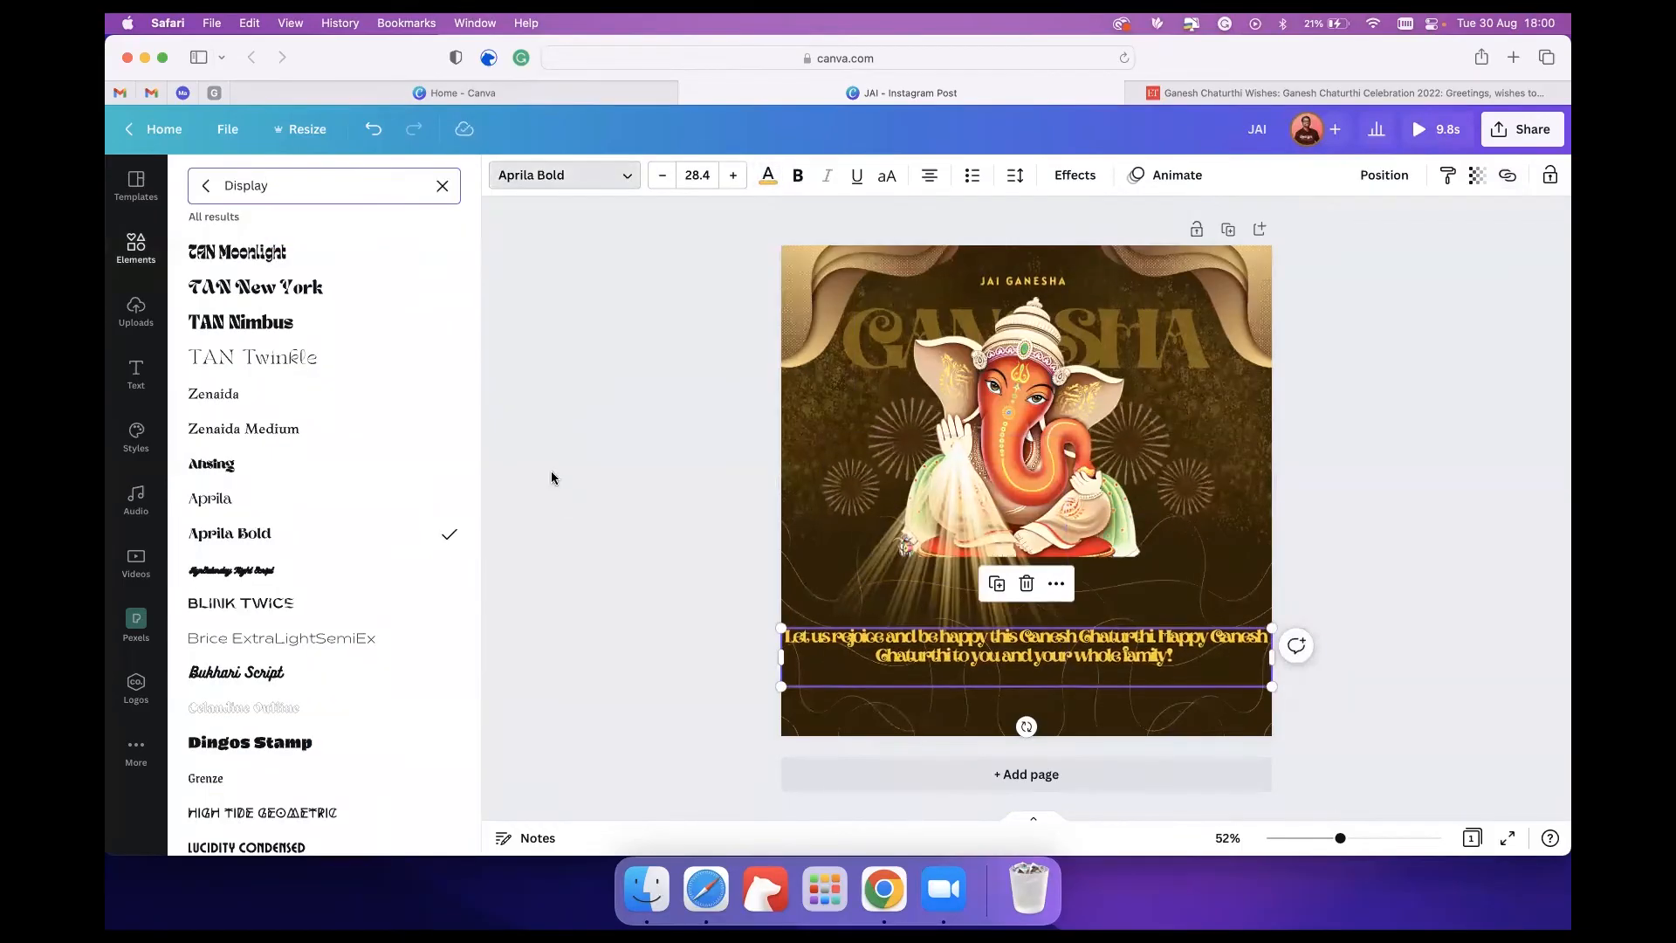
pyautogui.click(441, 186)
pyautogui.click(359, 229)
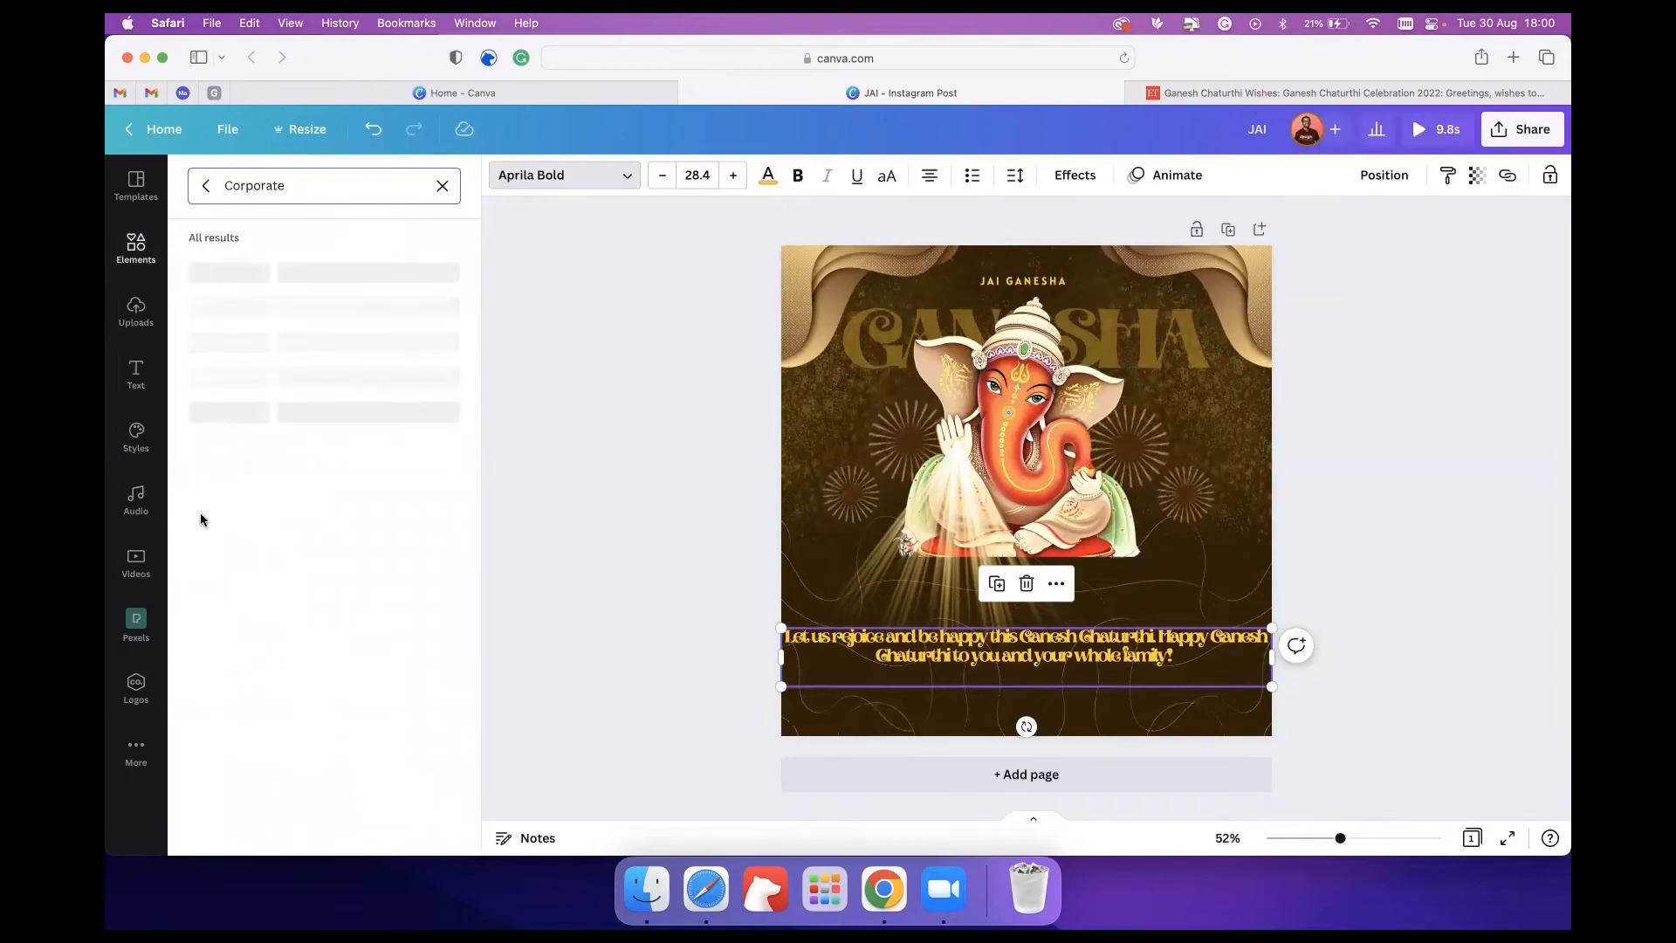
pyautogui.scroll(-10, 201, 519)
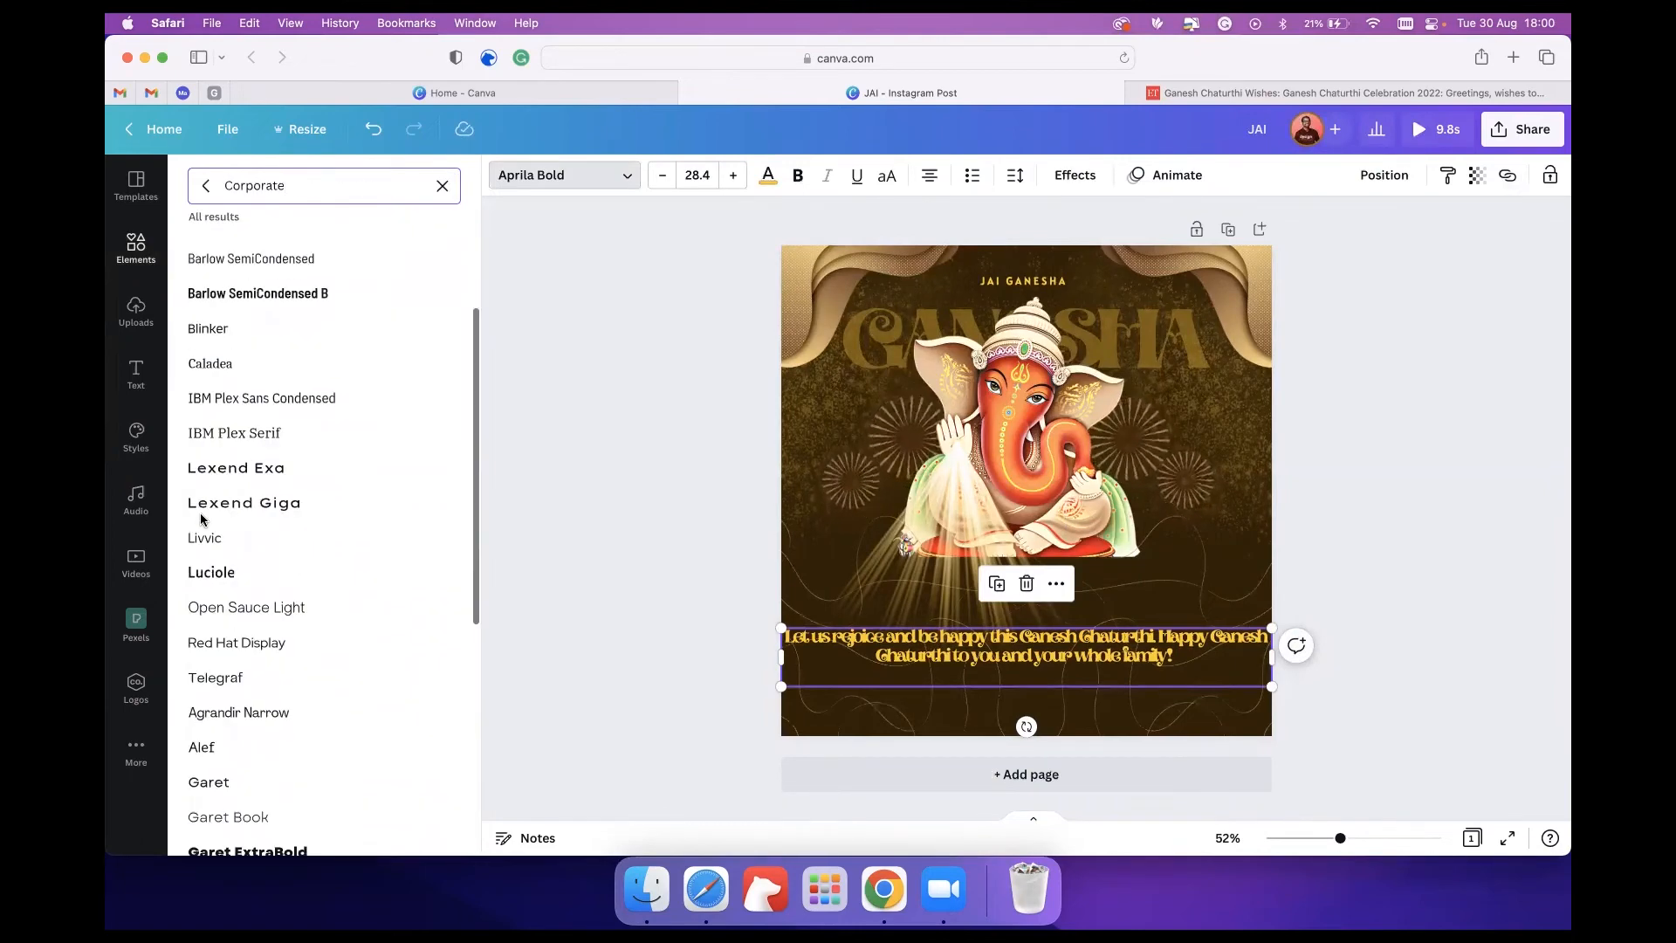
pyautogui.scroll(-10, 232, 569)
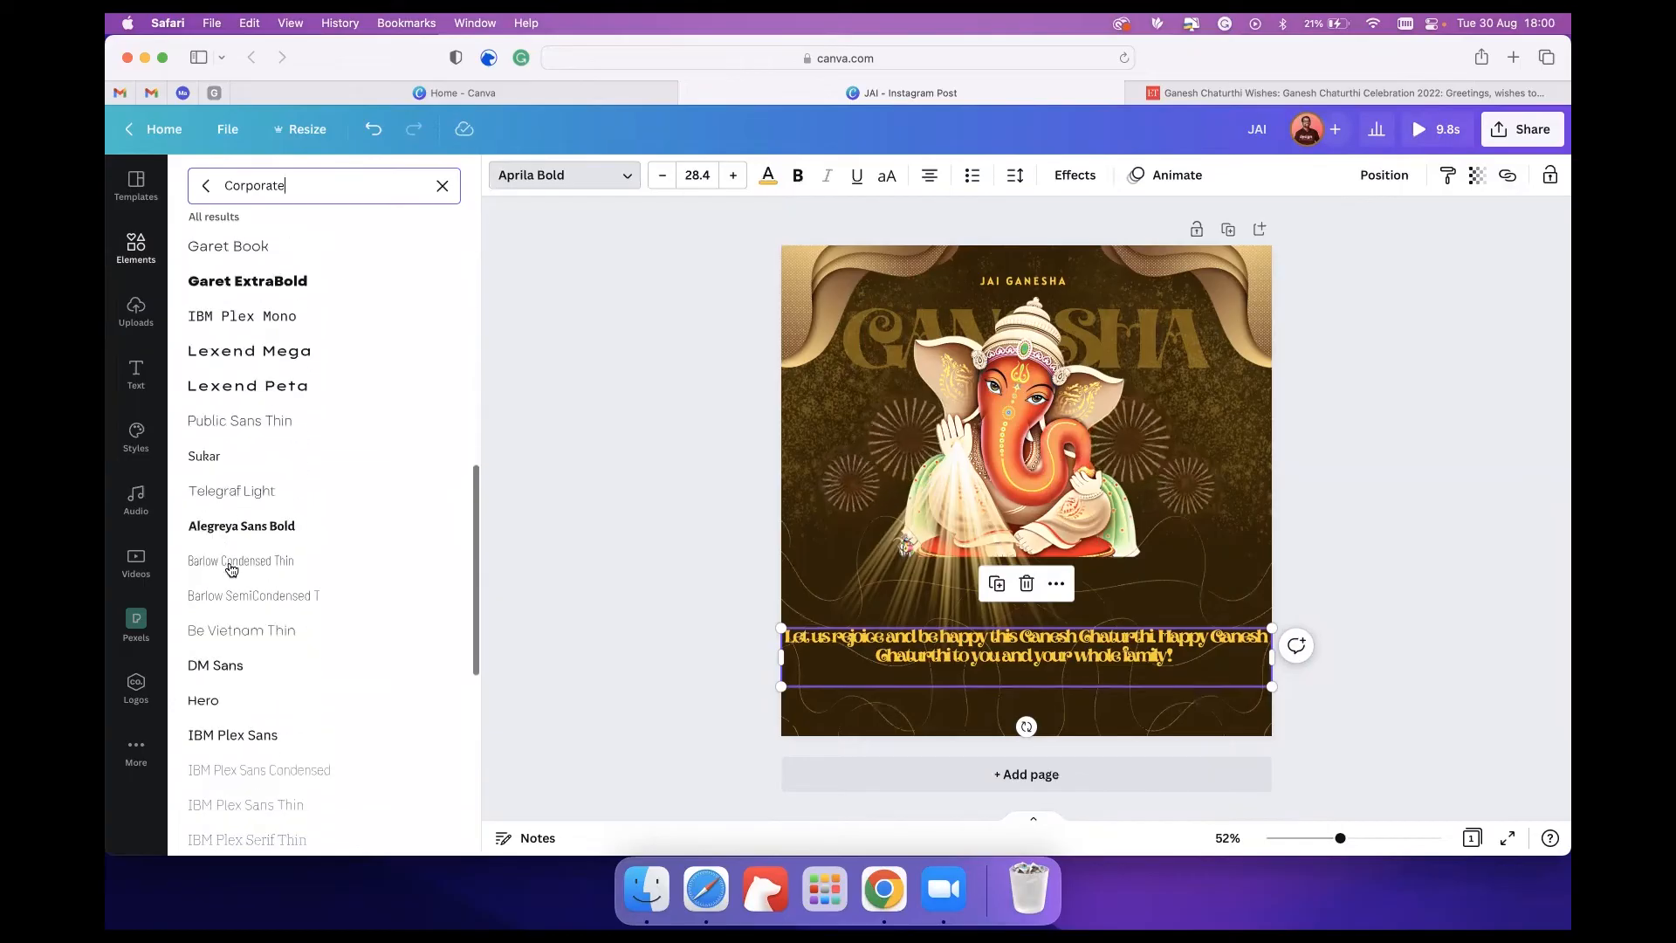
pyautogui.scroll(-4, 231, 569)
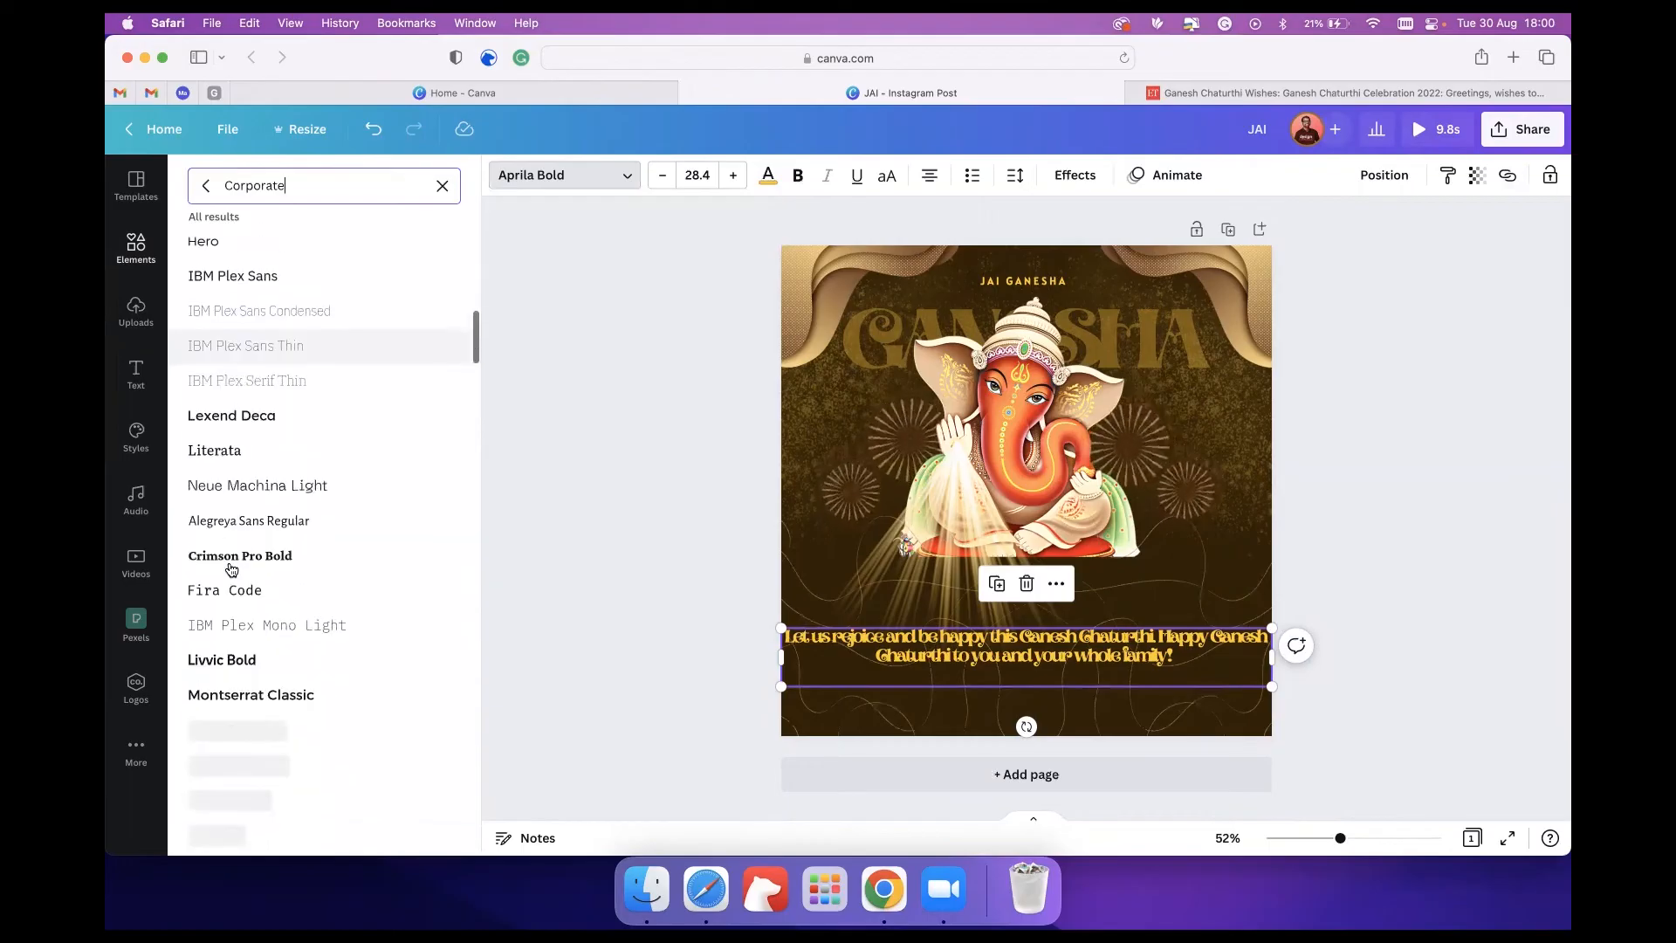
pyautogui.click(224, 463)
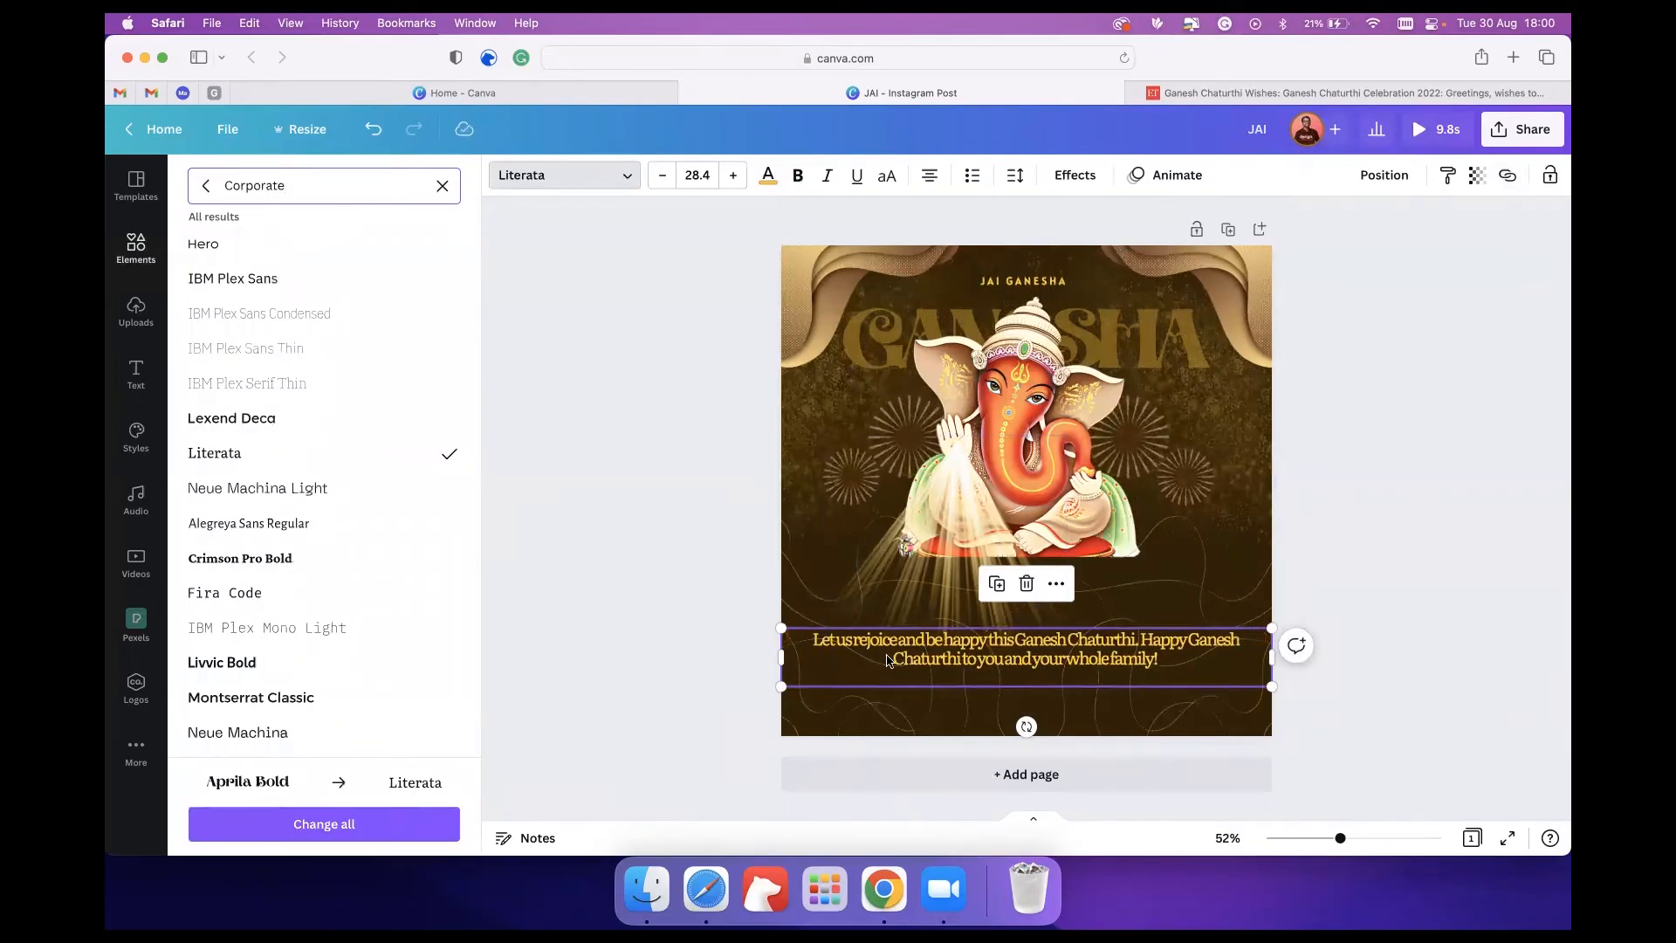
# Set the wish text's letter spacing to 0.
pyautogui.click(1013, 176)
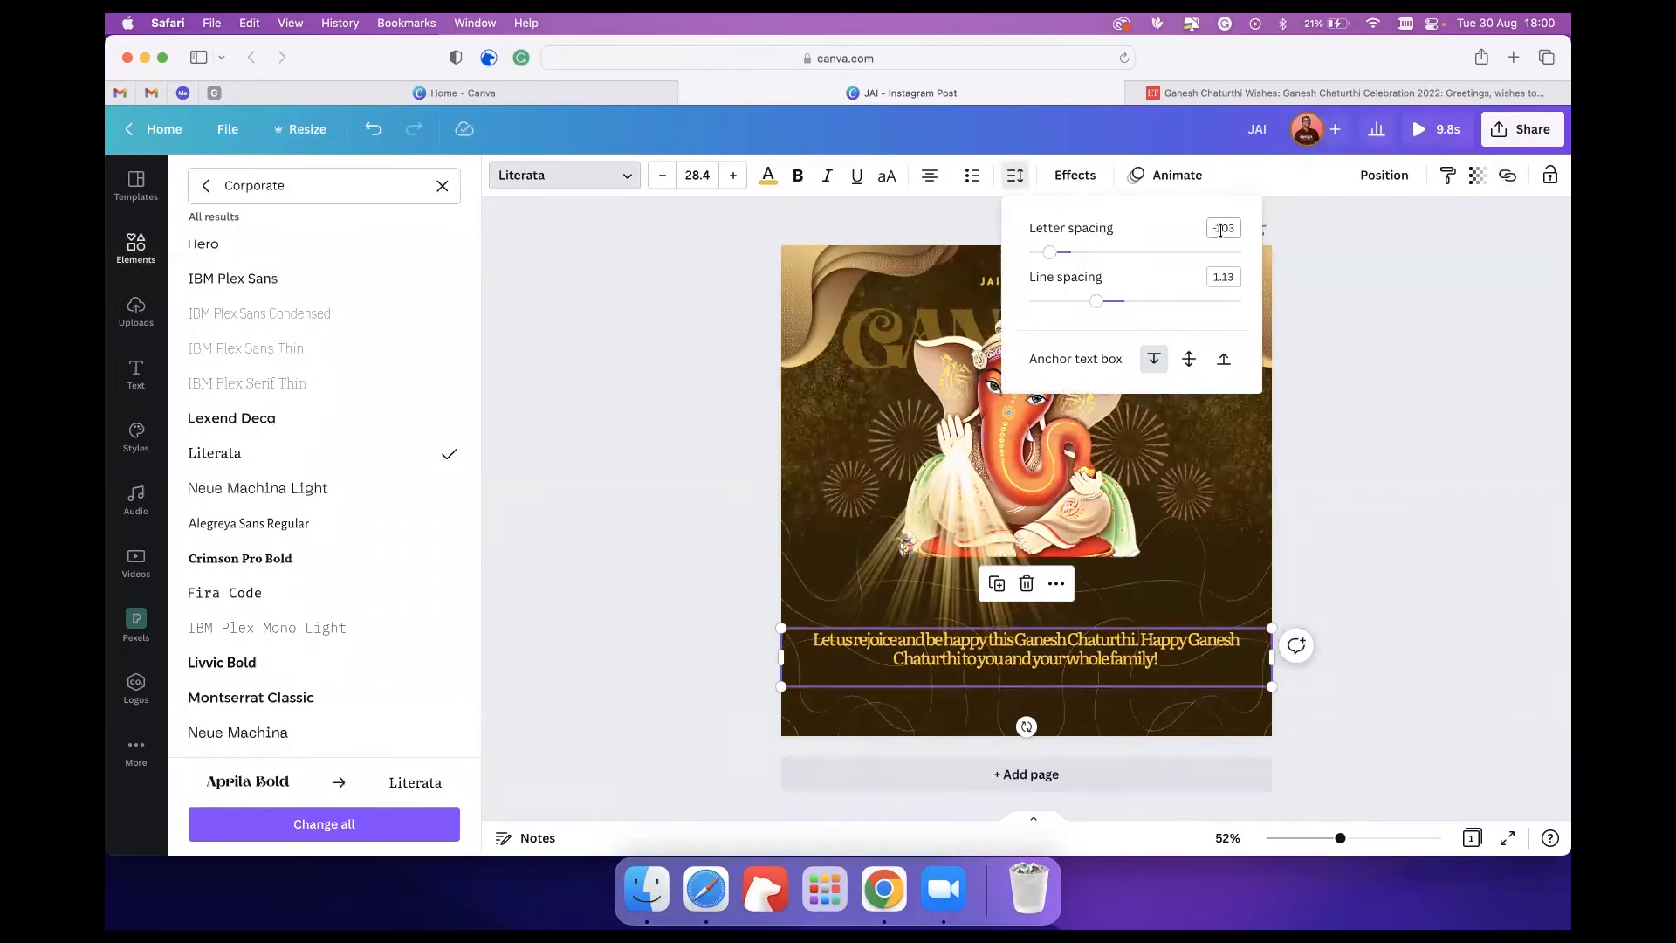
pyautogui.write('0')
pyautogui.press('Return')
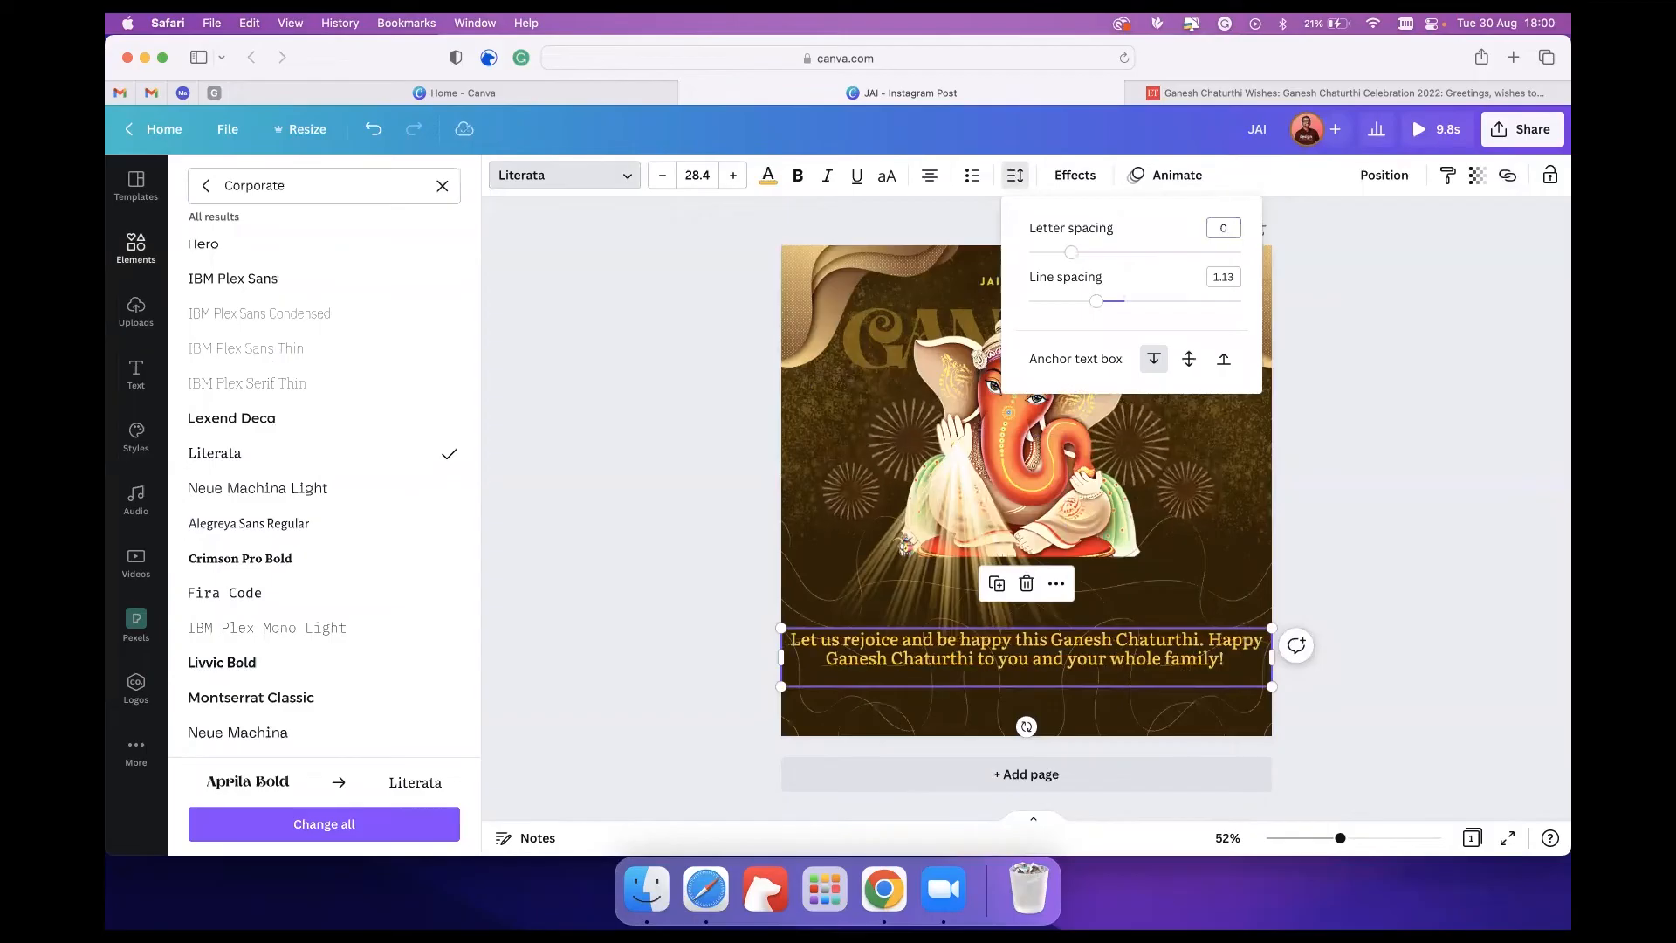
# Set the wish text's line spacing to 1.4.
pyautogui.click(1223, 278)
pyautogui.write('0')
pyautogui.press('Return')
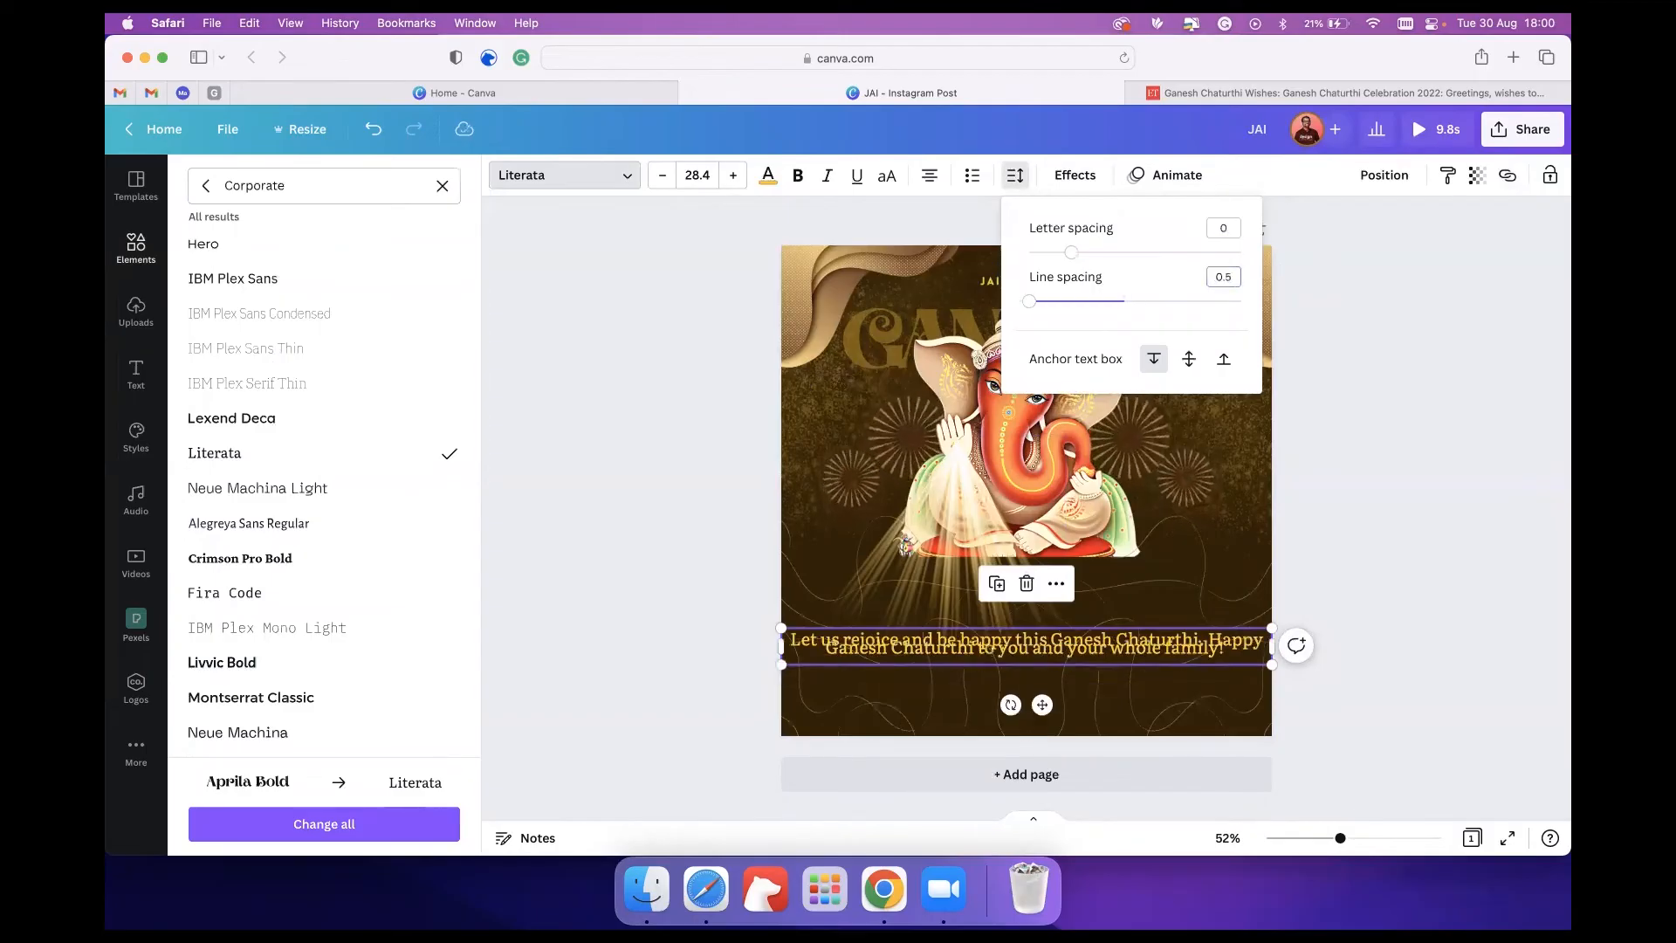
pyautogui.moveTo(1029, 305); pyautogui.dragTo(1124, 302)
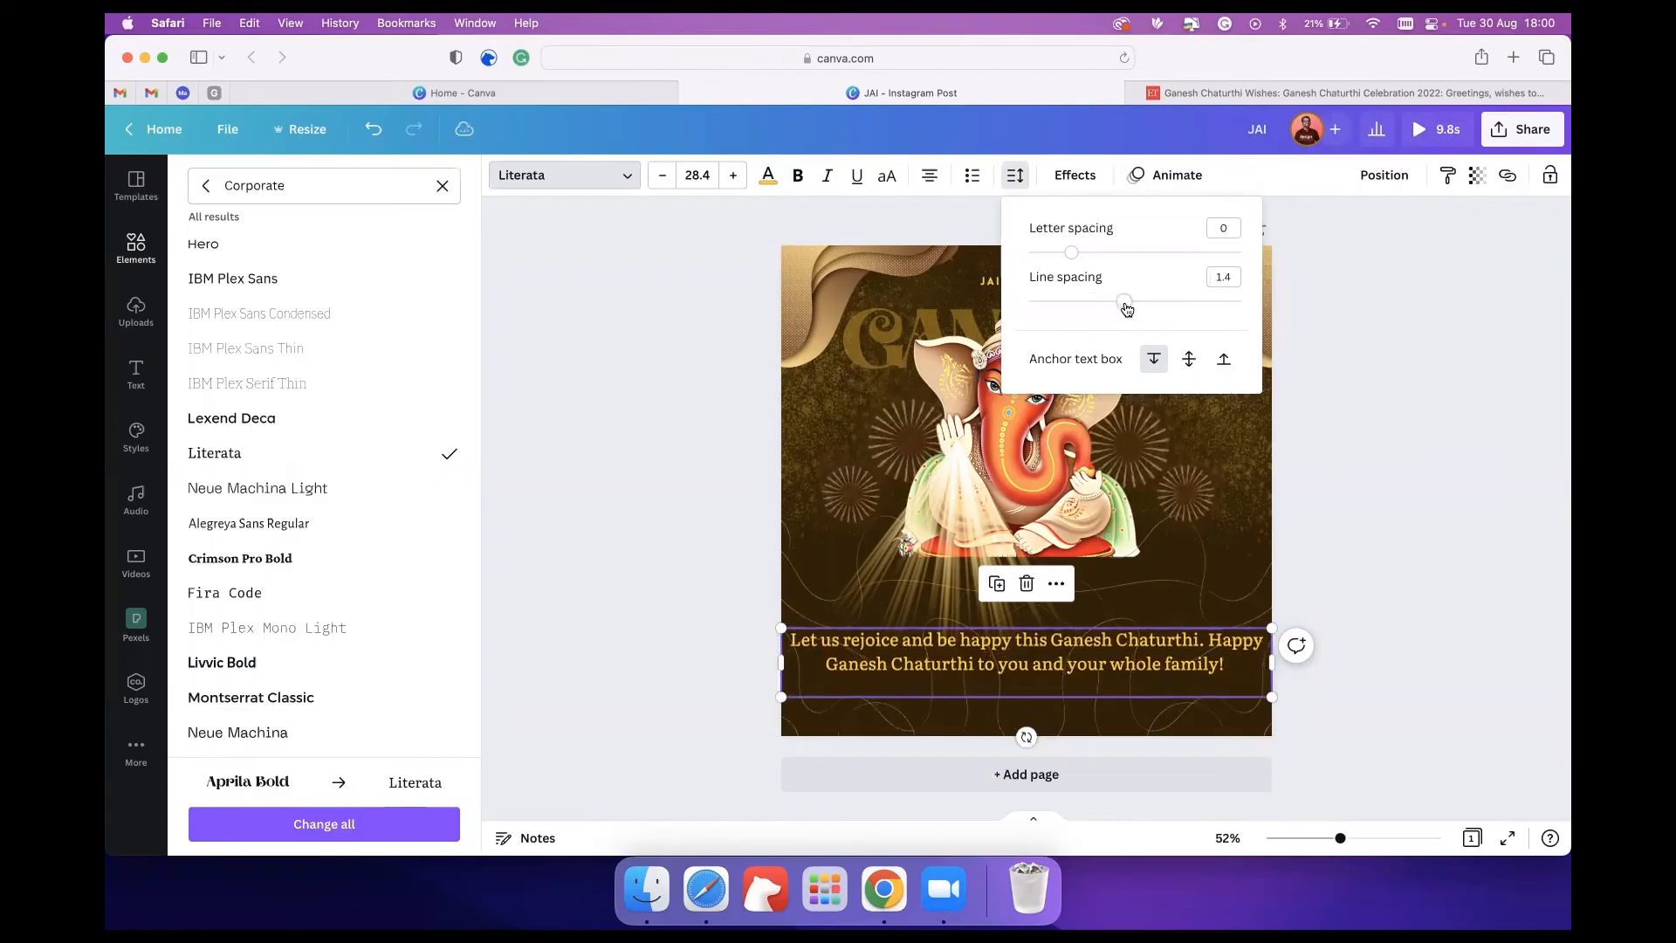
# Break the wish text before "Happy Ganesh Chaturthi" and end its first sentence with an exclamation mark instead of a full stop.
pyautogui.click(944, 630)
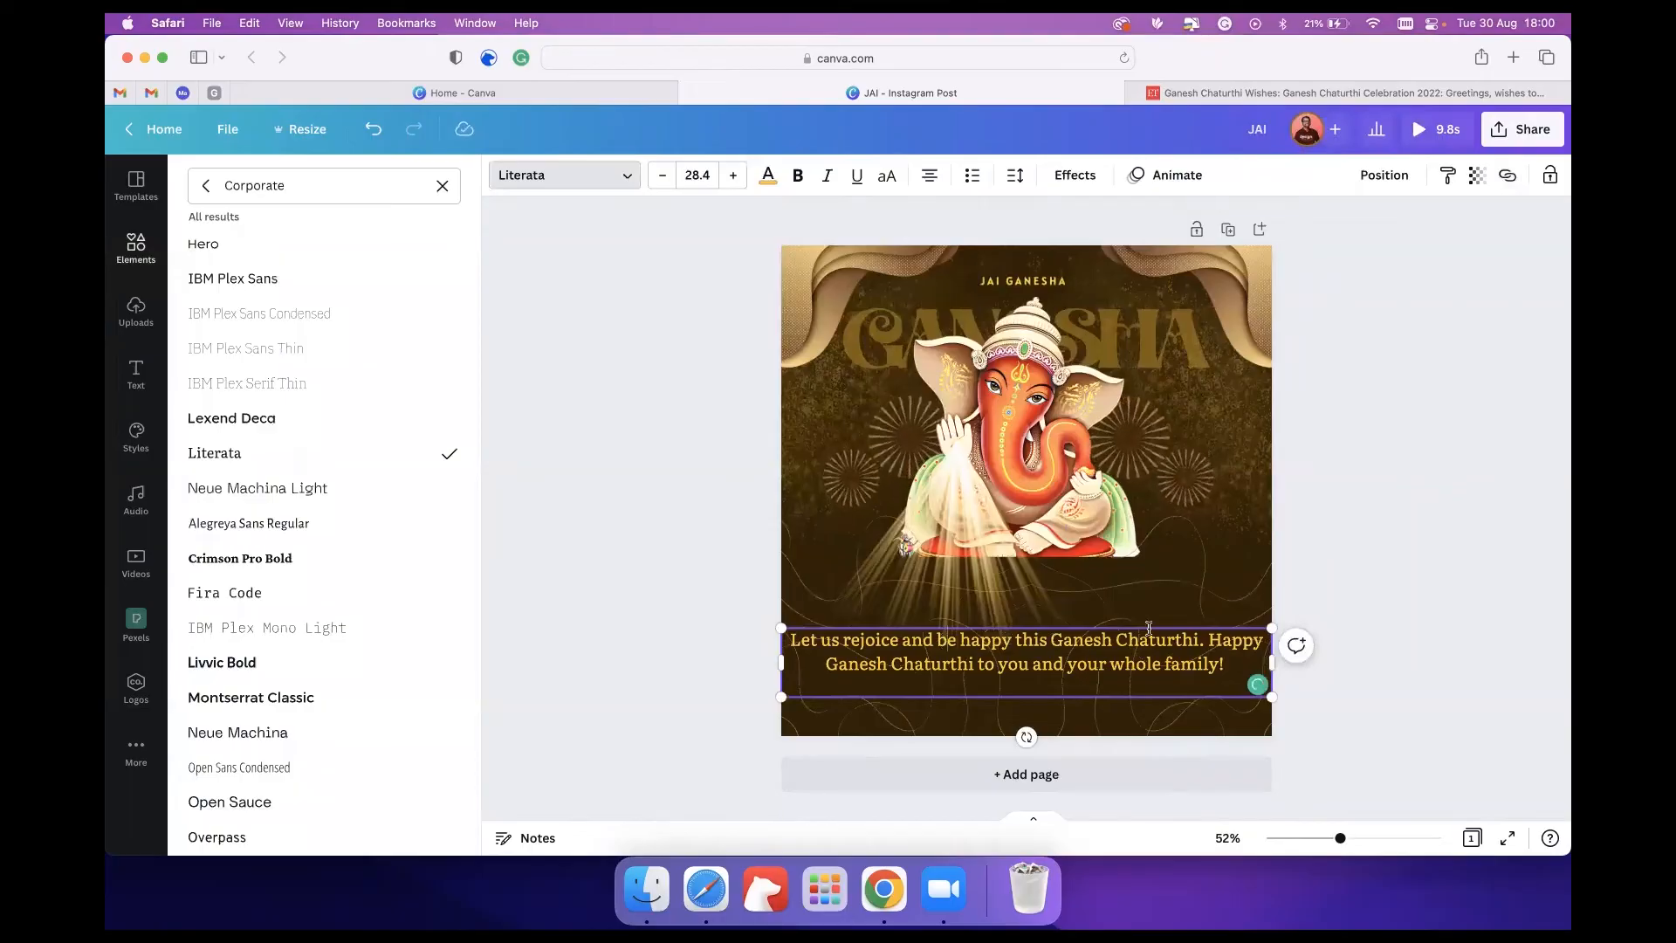
pyautogui.click(1210, 639)
pyautogui.press('Return')
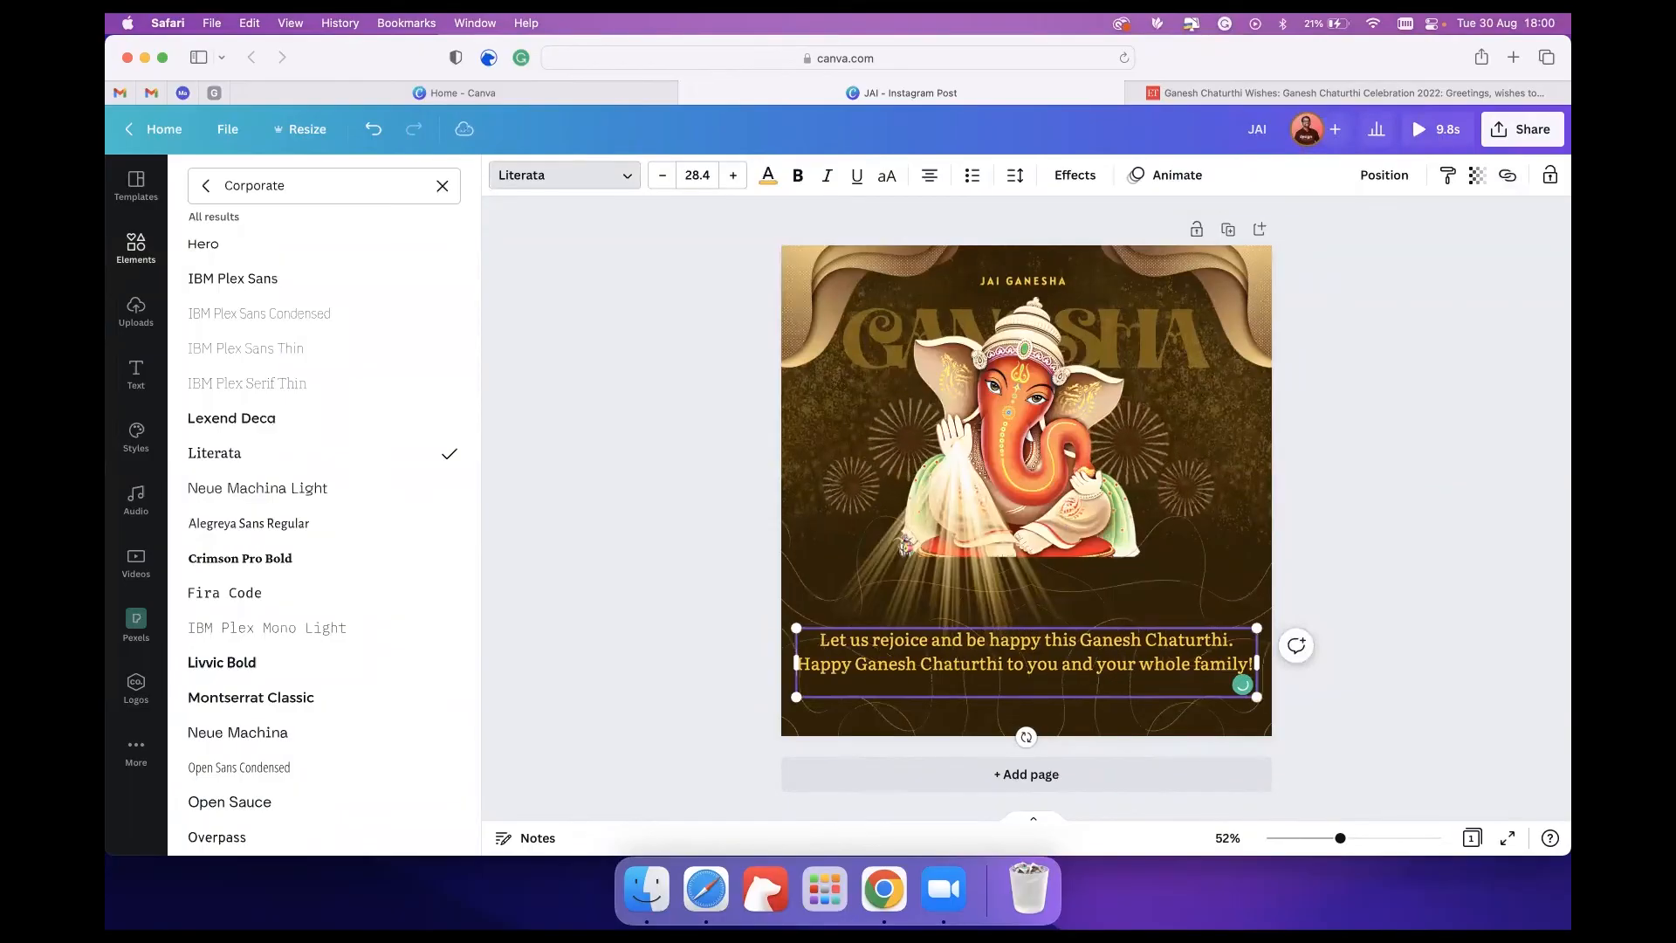
pyautogui.press('BackSpace')
pyautogui.write('i!')
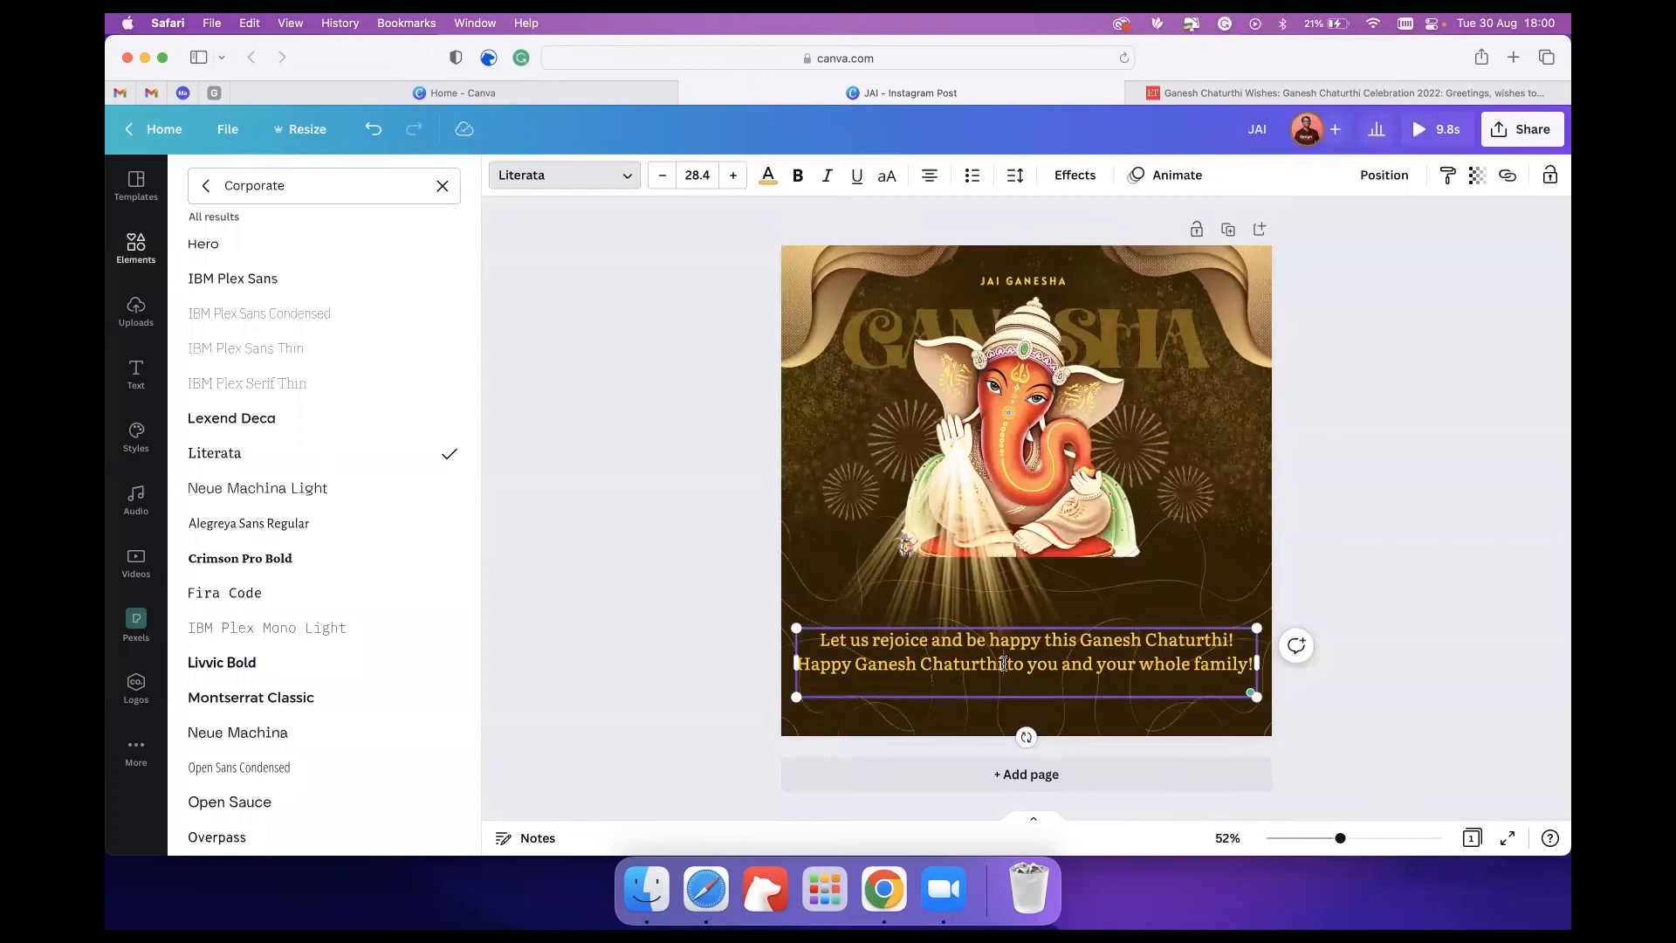
# Shorten the wish's second line to "Happy Ganesh Chaturthi" and insert a blank line above it.
pyautogui.moveTo(1004, 663); pyautogui.dragTo(1255, 668)
pyautogui.press('BackSpace')
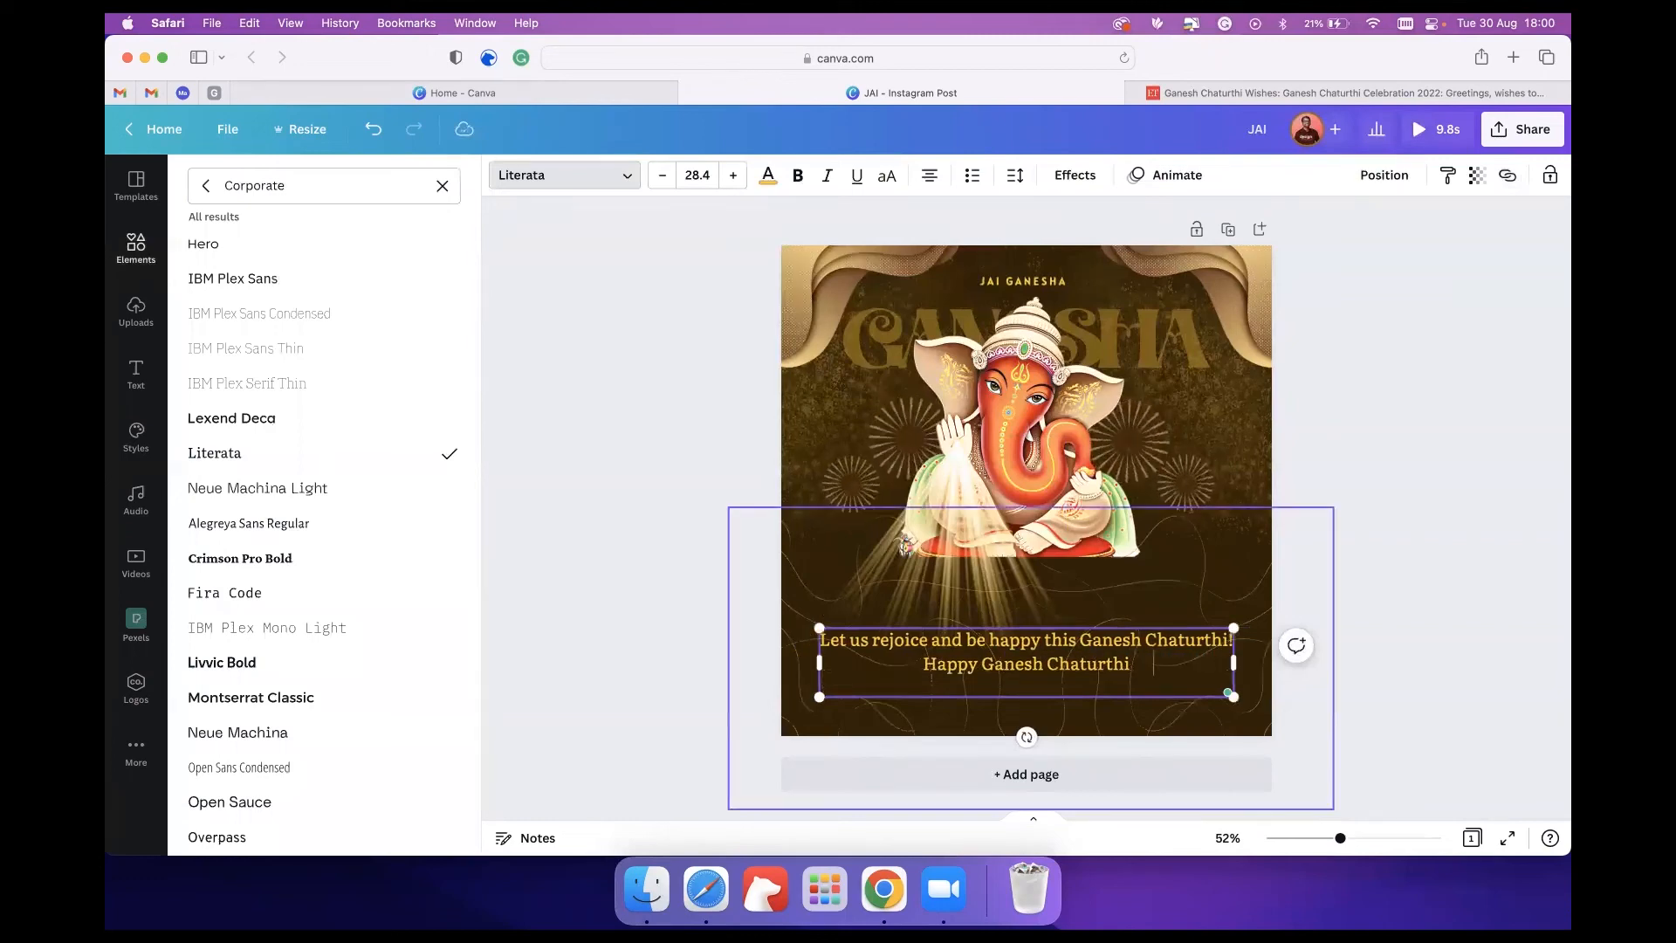
pyautogui.press('BackSpace')
pyautogui.press('BackSpace')
pyautogui.write('i')
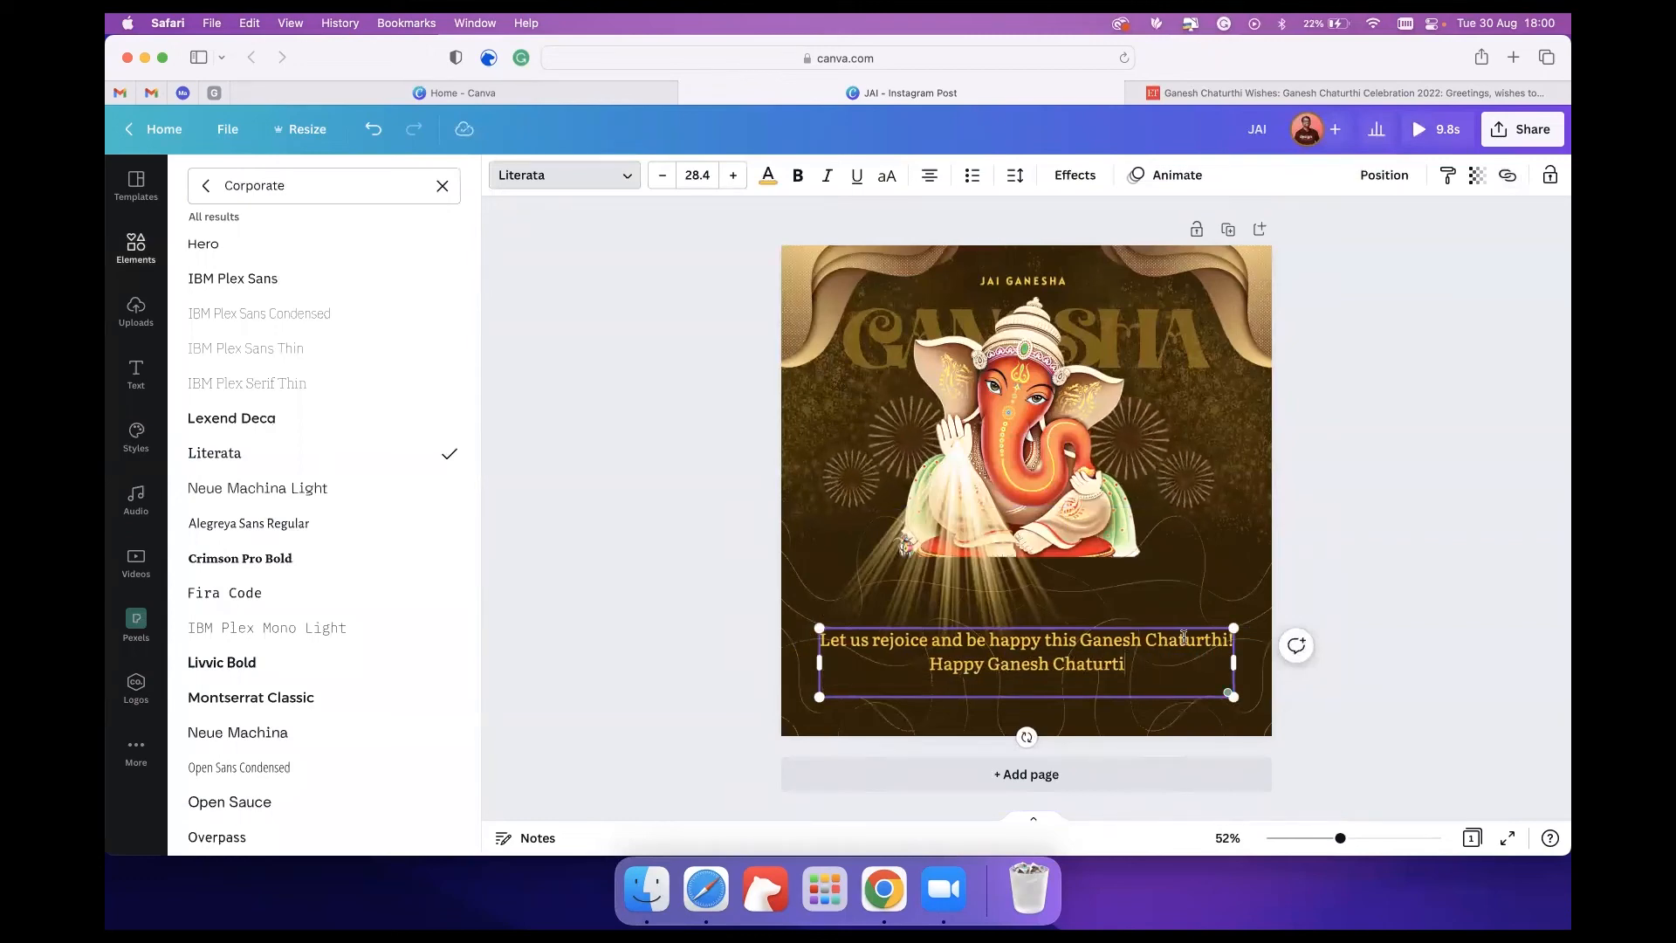
pyautogui.moveTo(1130, 665); pyautogui.dragTo(900, 664)
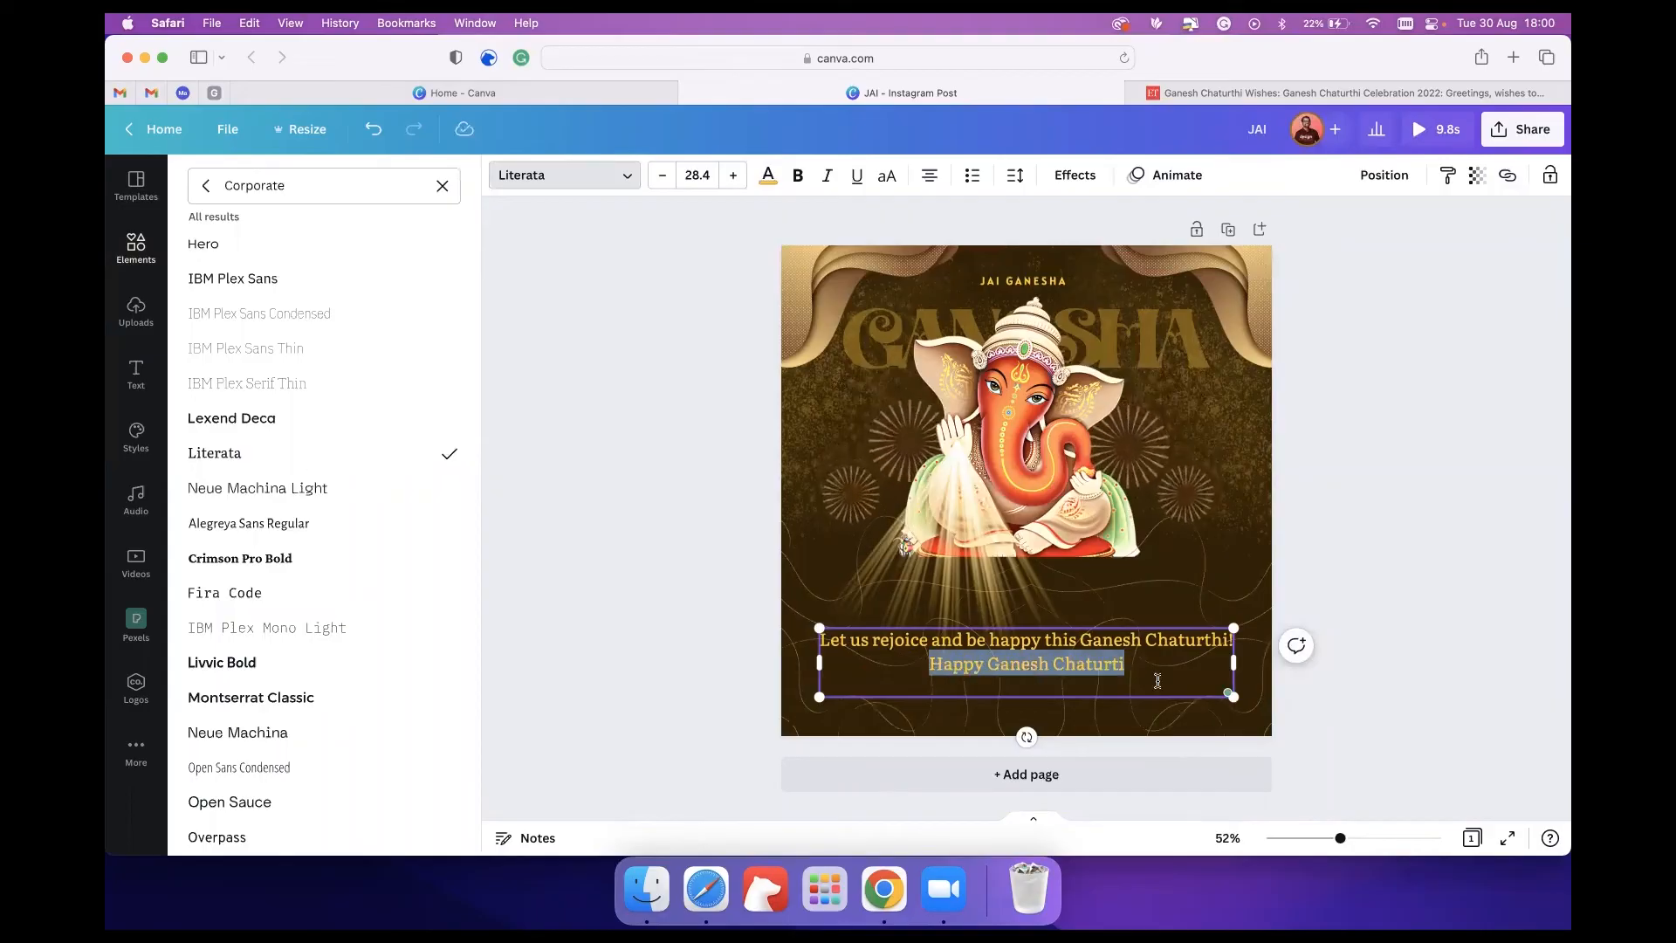
pyautogui.click(1119, 672)
pyautogui.write('hi')
pyautogui.press('BackSpace')
pyautogui.click(913, 661)
pyautogui.press('Return')
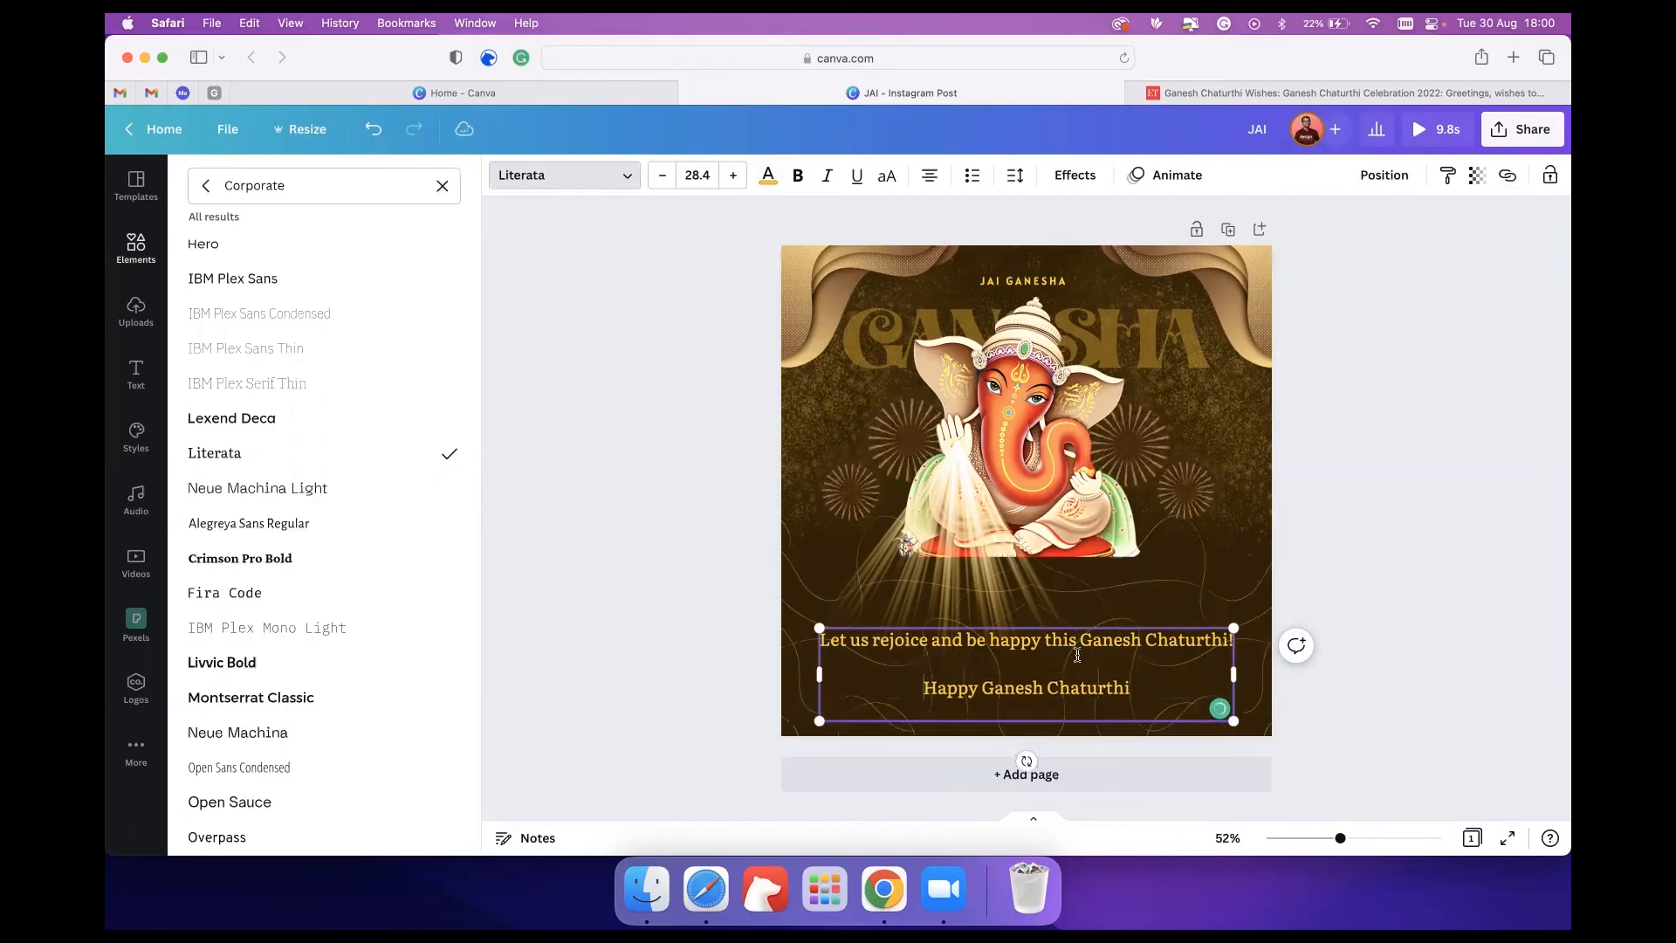
# Change the font of the "Happy Ganesh Chaturthi" line to Aprila Bold.
pyautogui.moveTo(1138, 685); pyautogui.dragTo(861, 687)
pyautogui.click(614, 175)
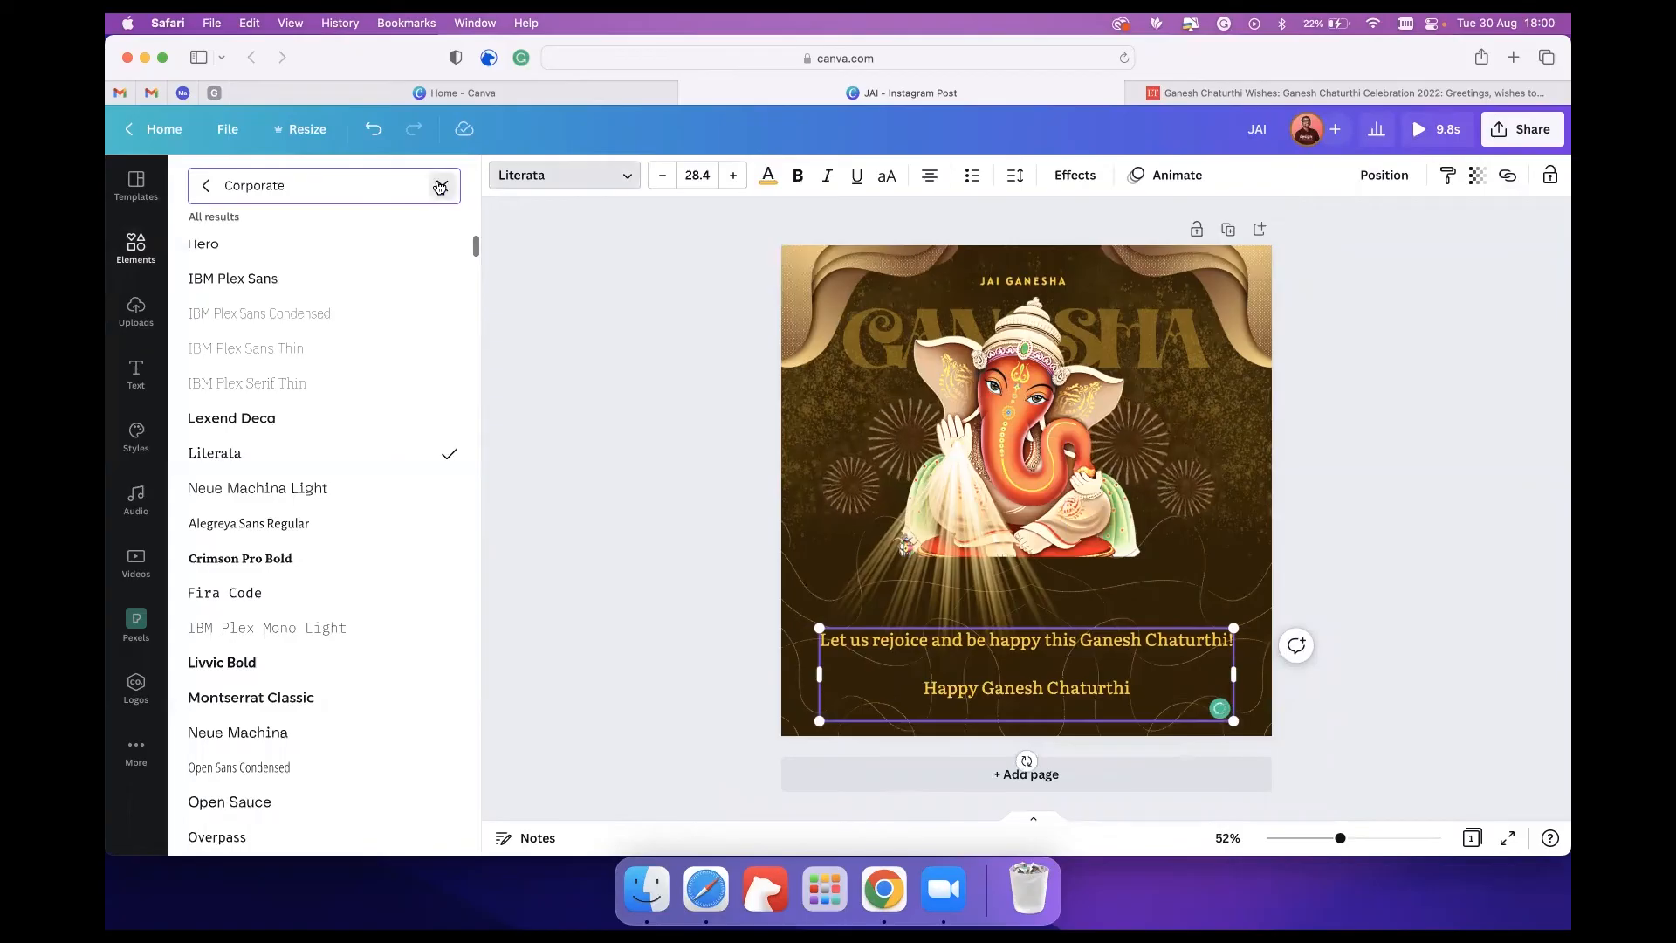
pyautogui.click(442, 185)
pyautogui.click(206, 186)
pyautogui.scroll(20, 311, 244)
pyautogui.click(262, 271)
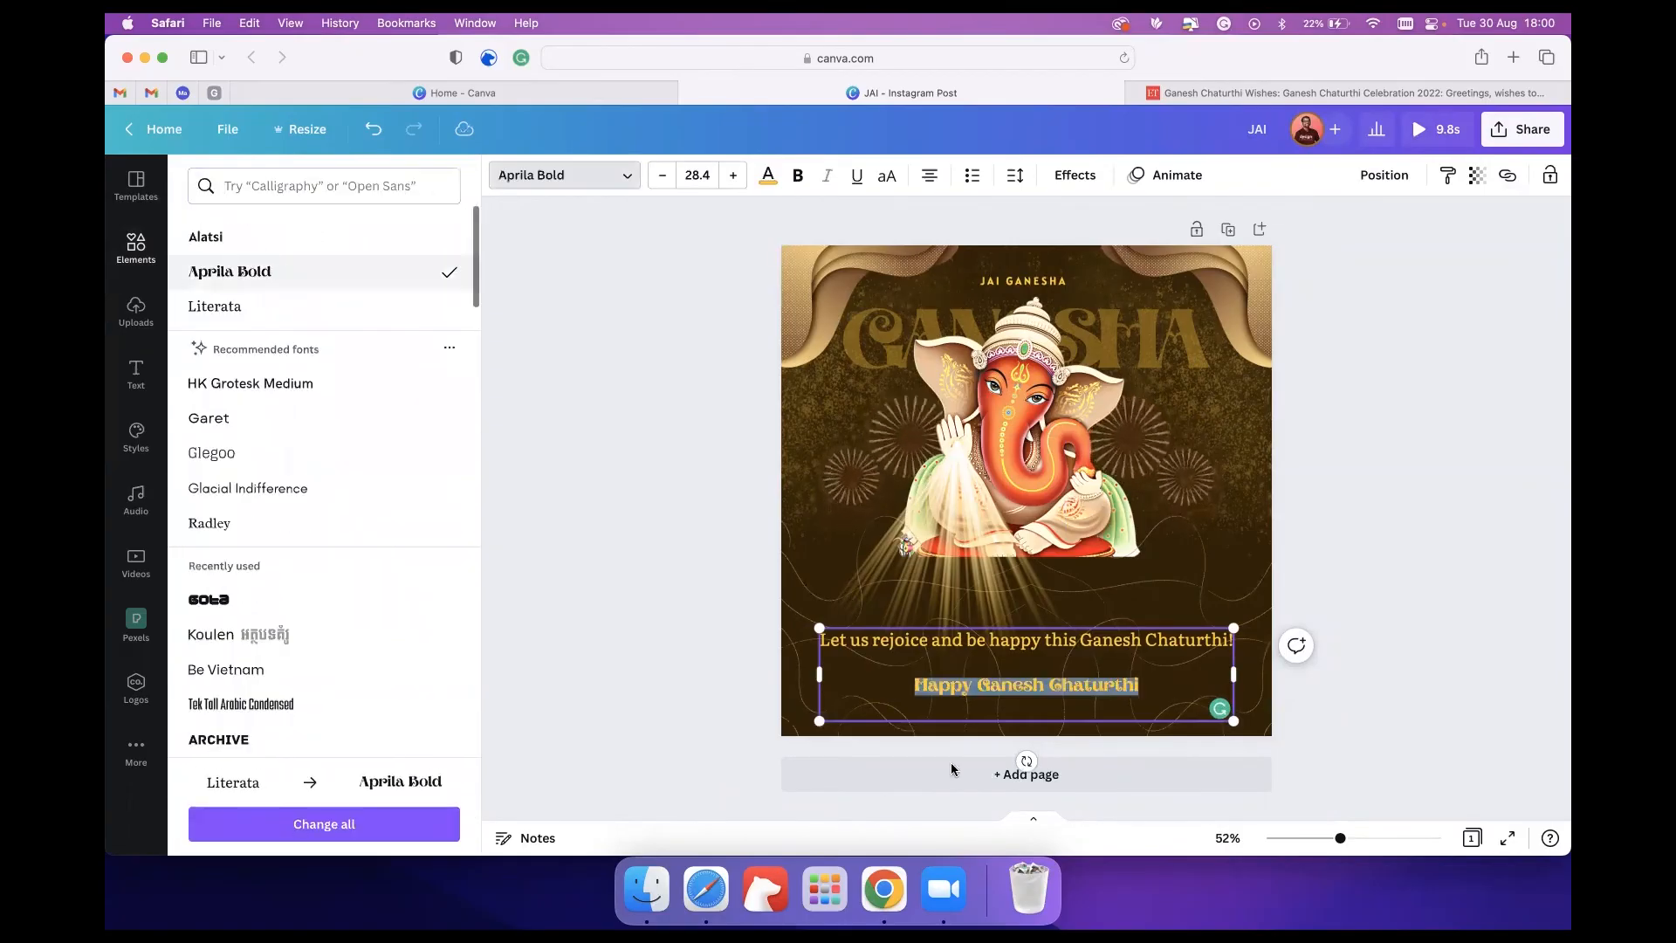
# Enlarge the "Happy Ganesh Chaturthi" line to font size 37.4 and slightly tighten its line spacing.
pyautogui.click(734, 176)
pyautogui.click(734, 175)
pyautogui.click(734, 175)
pyautogui.click(734, 175)
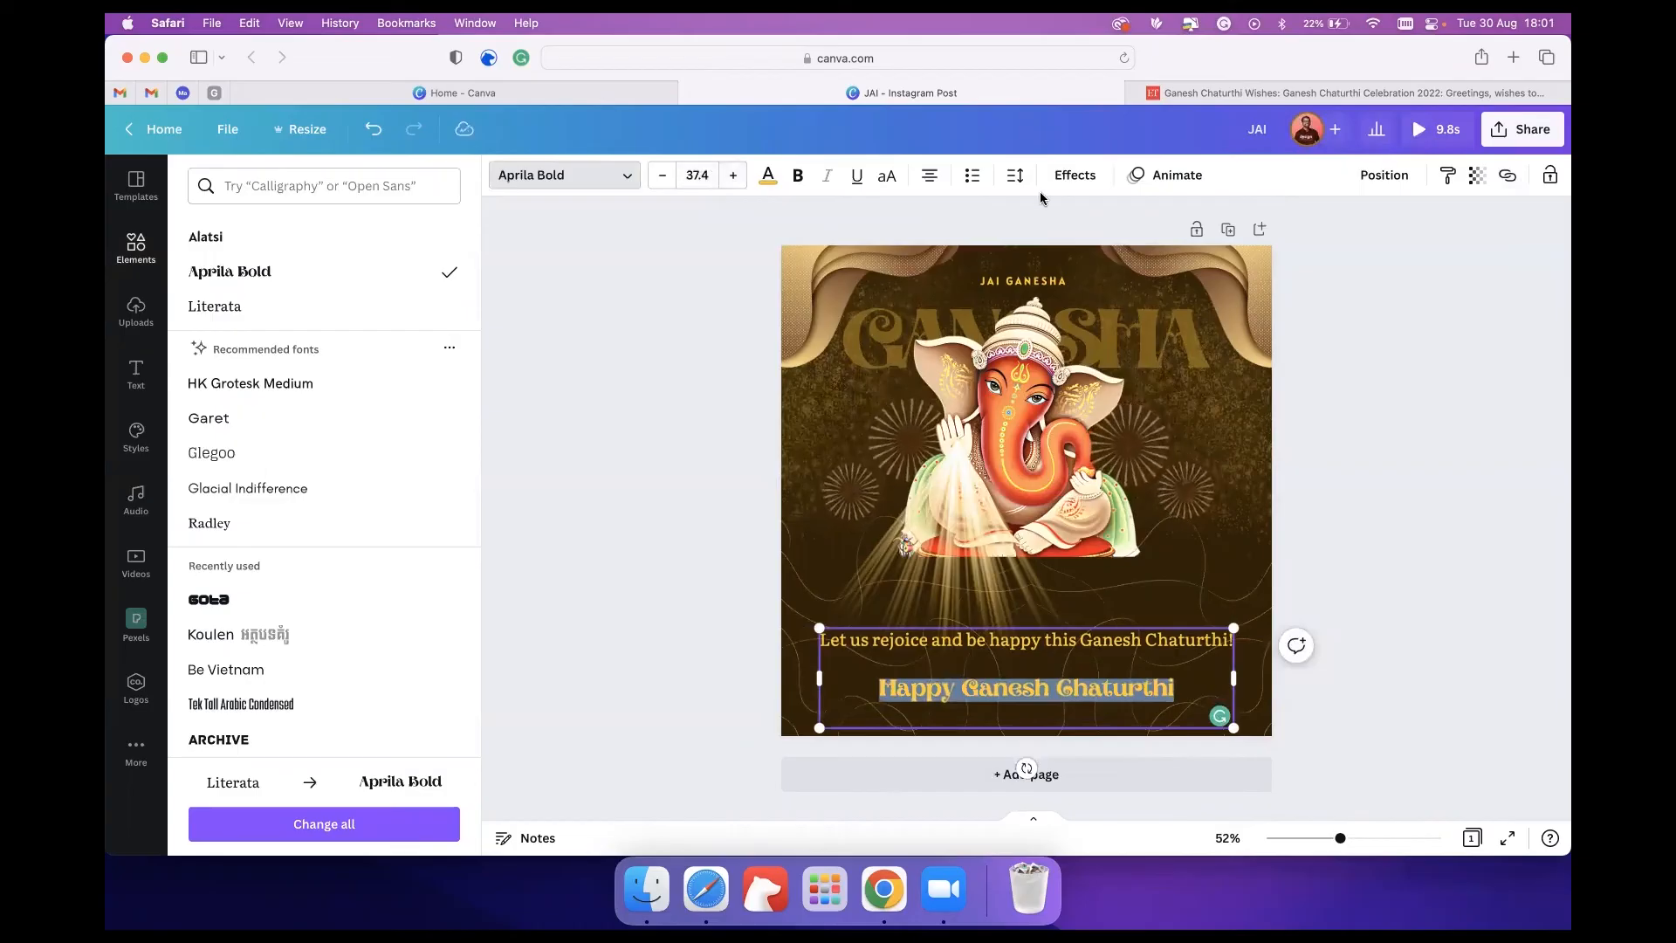
pyautogui.click(1016, 177)
pyautogui.moveTo(1122, 304); pyautogui.dragTo(1463, 462)
pyautogui.click(1463, 462)
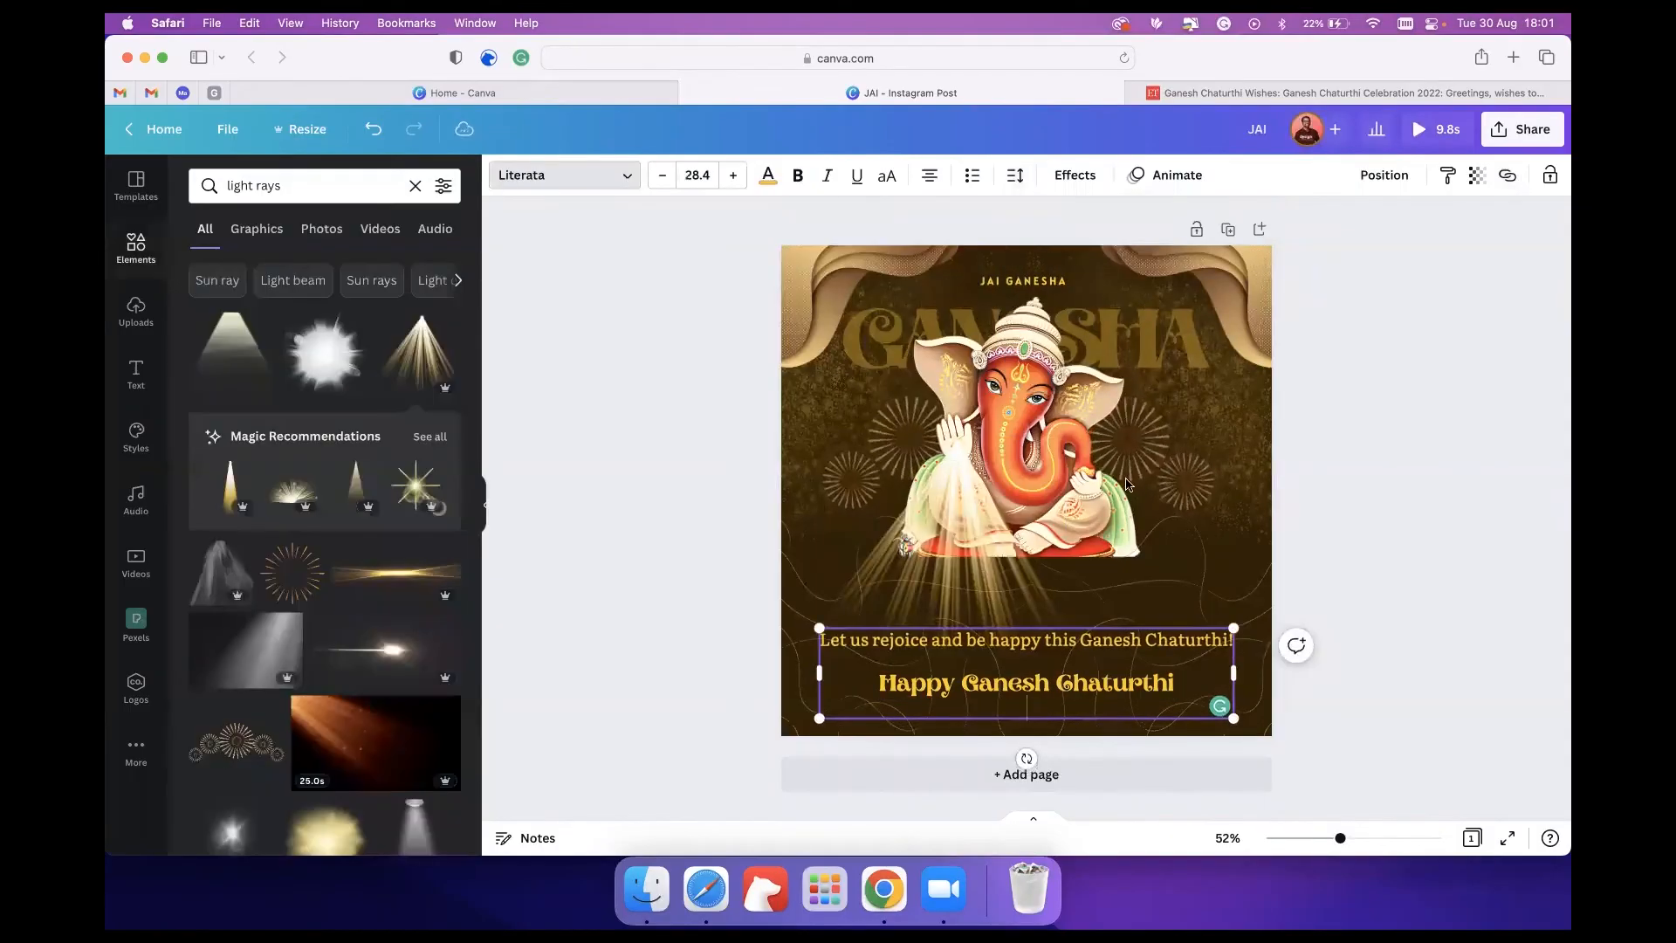
pyautogui.click(1417, 442)
# Move the whole wish text box slightly up, closer to the Ganesha image.
pyautogui.click(1092, 616)
pyautogui.click(1059, 663)
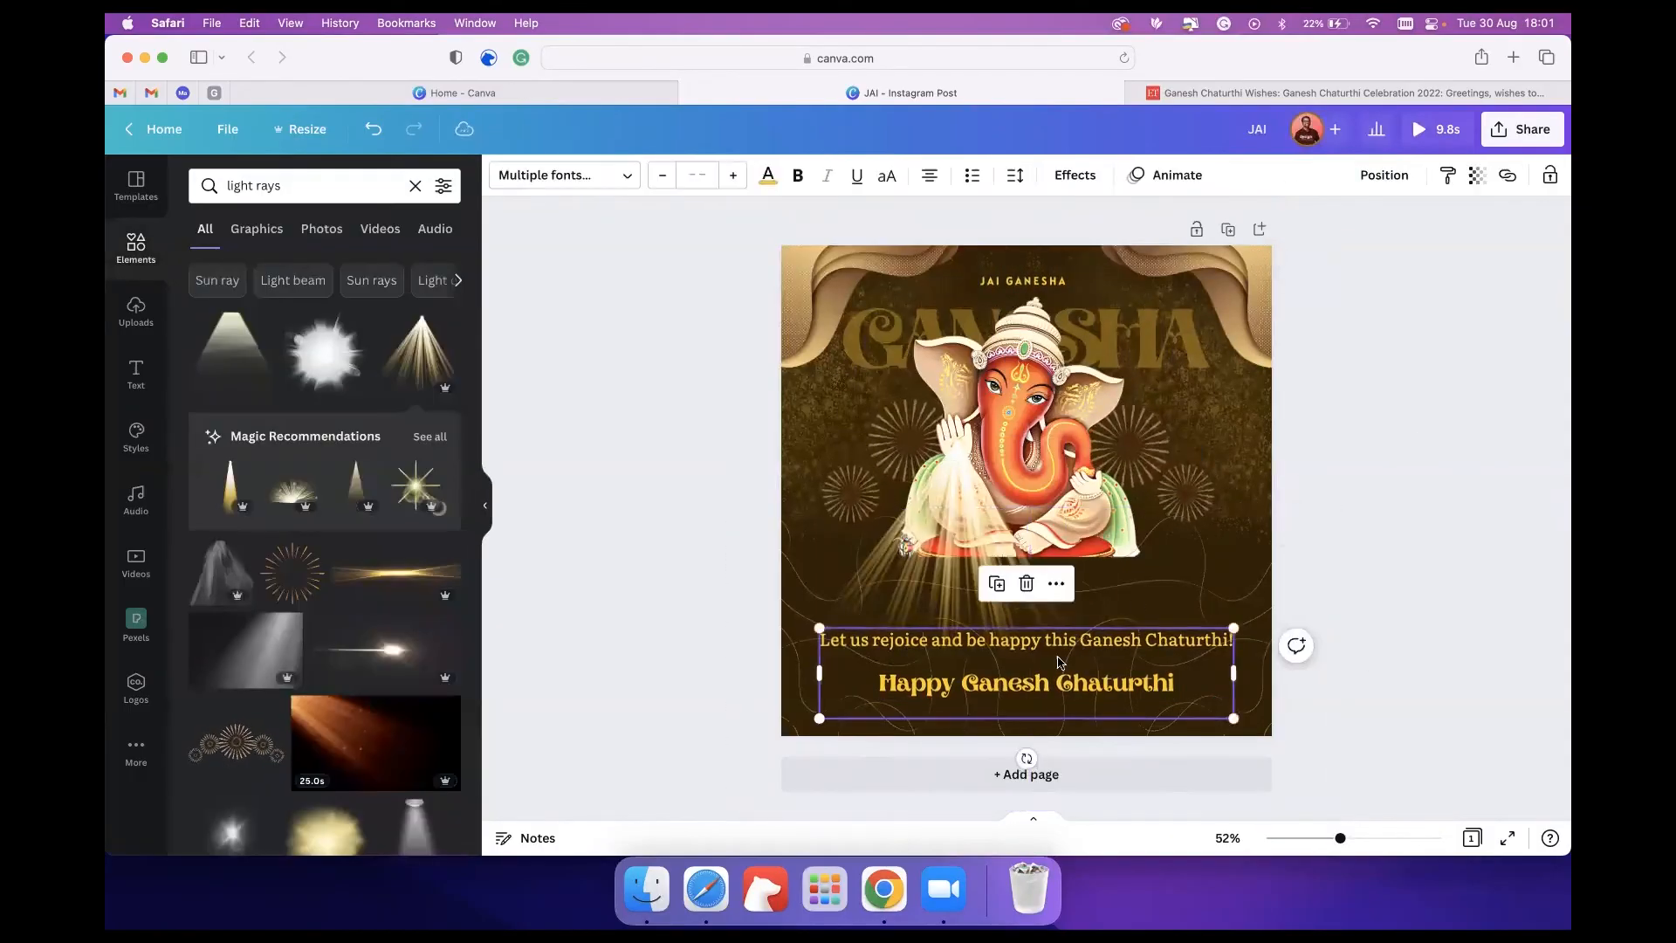
pyautogui.moveTo(1057, 652); pyautogui.dragTo(1060, 637)
# Colour only the first line, "Let us rejoice and be happy this Ganesh Chaturthi!", white.
pyautogui.doubleClick(1022, 626)
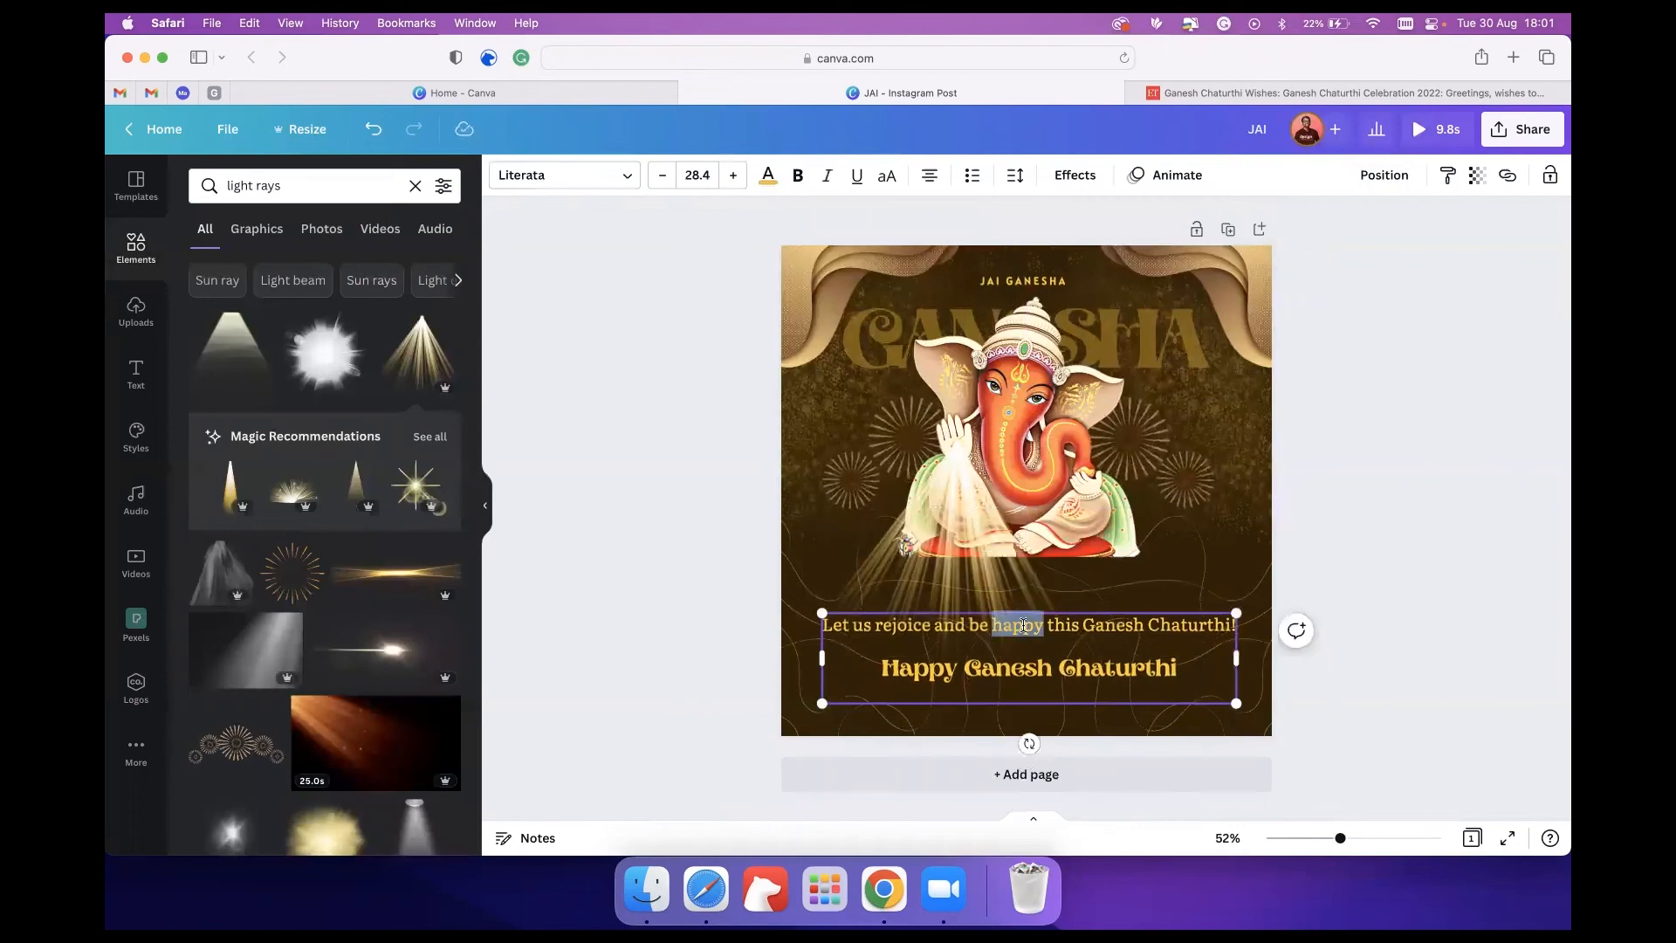
pyautogui.press('cmd+a')
pyautogui.click(821, 626)
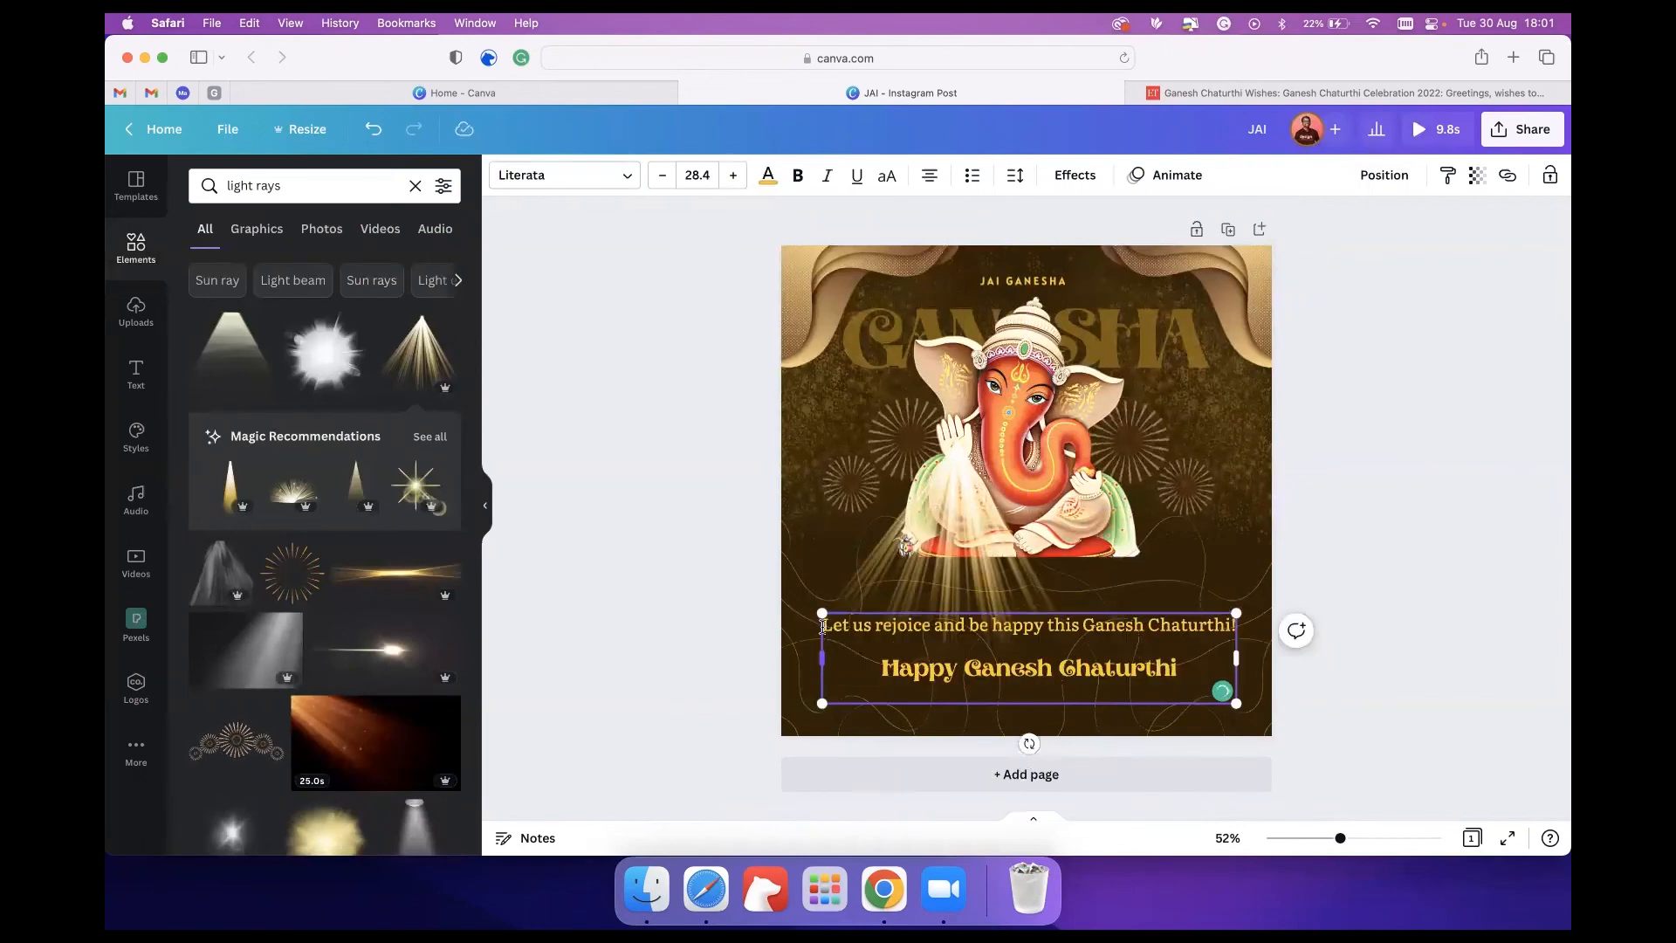
pyautogui.moveTo(826, 626); pyautogui.dragTo(1233, 624)
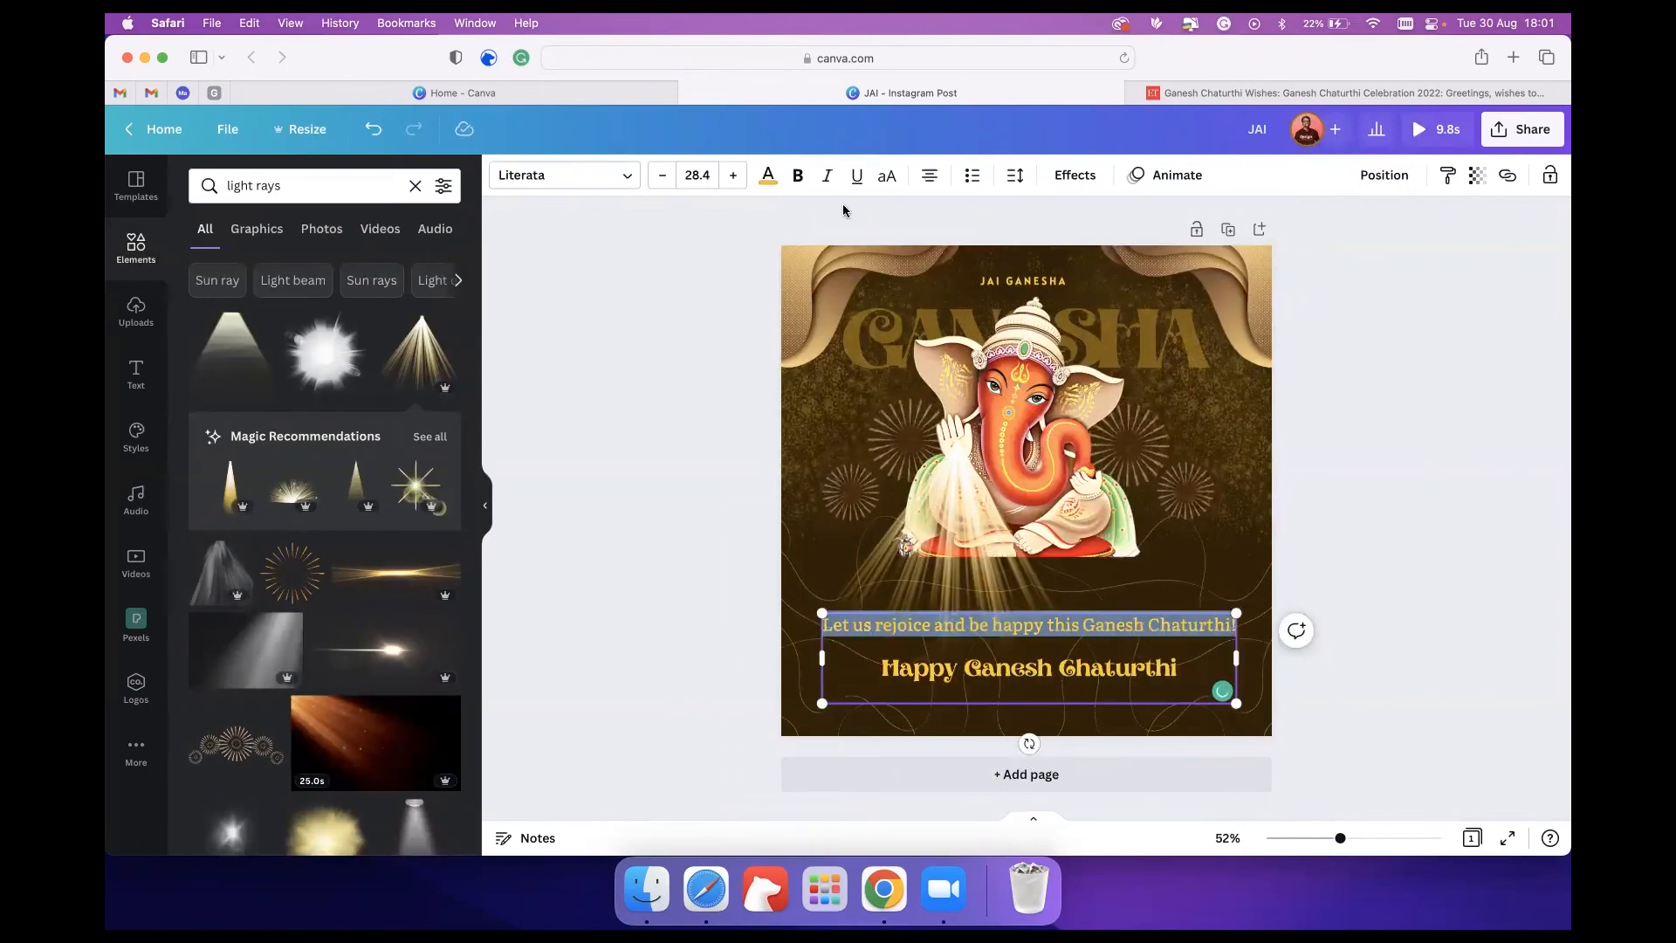
pyautogui.click(768, 178)
pyautogui.click(222, 436)
pyautogui.click(1524, 439)
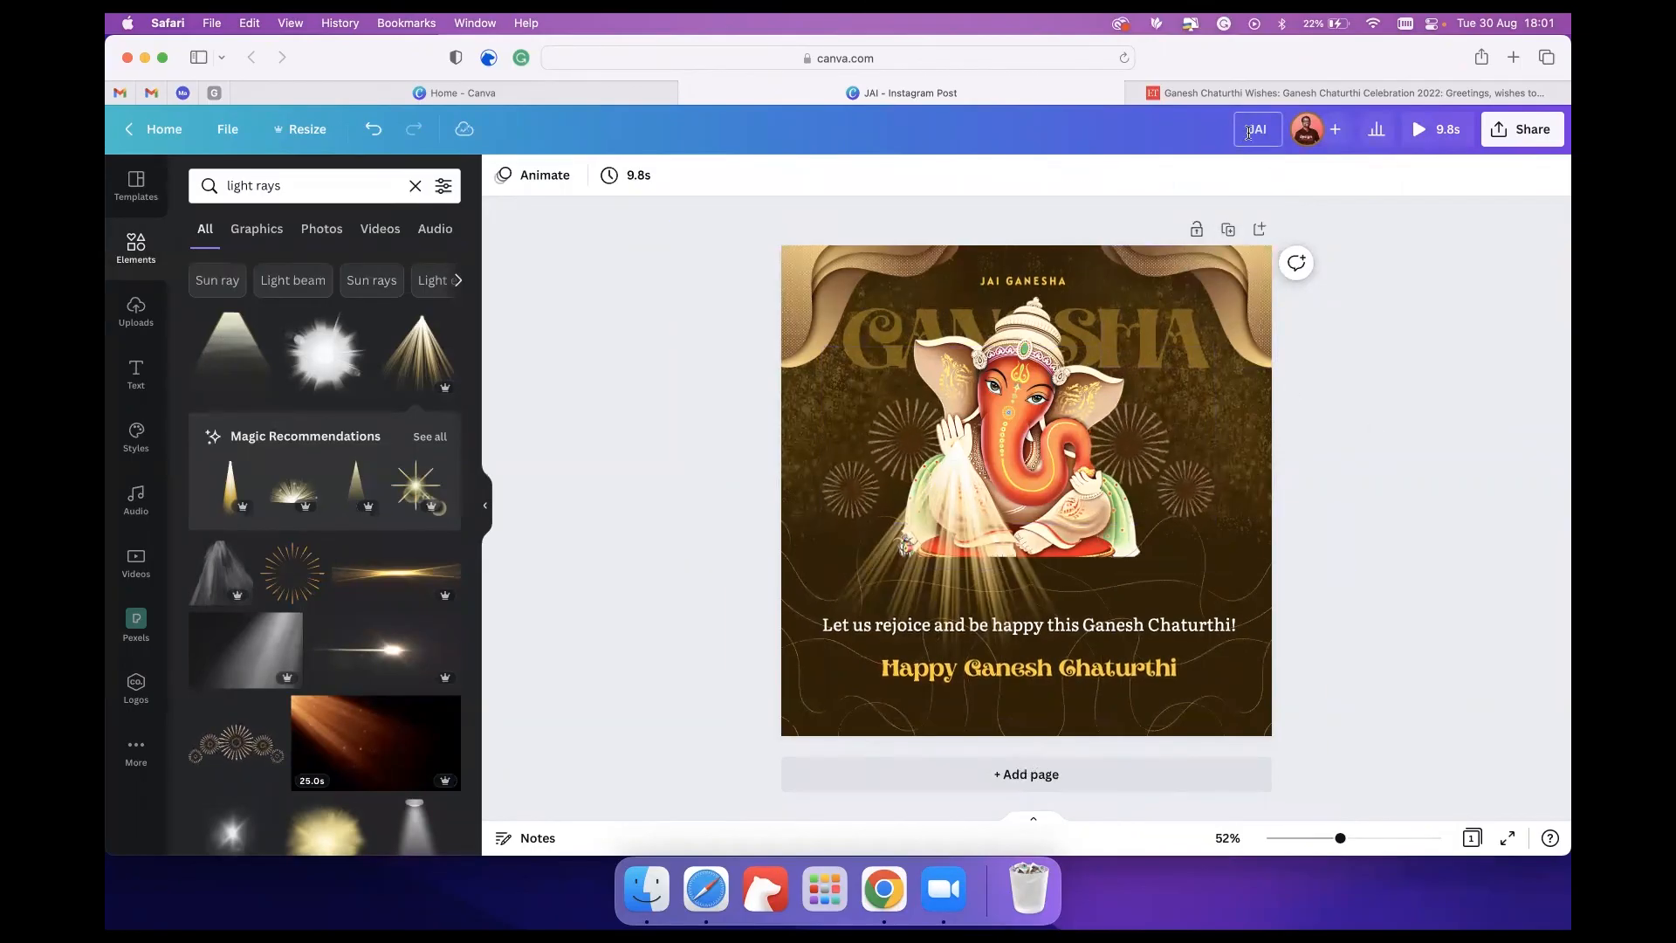
# Rename the design as "Happy Ganesh Chathurthi".
pyautogui.write('Happy Ganesh Cha')
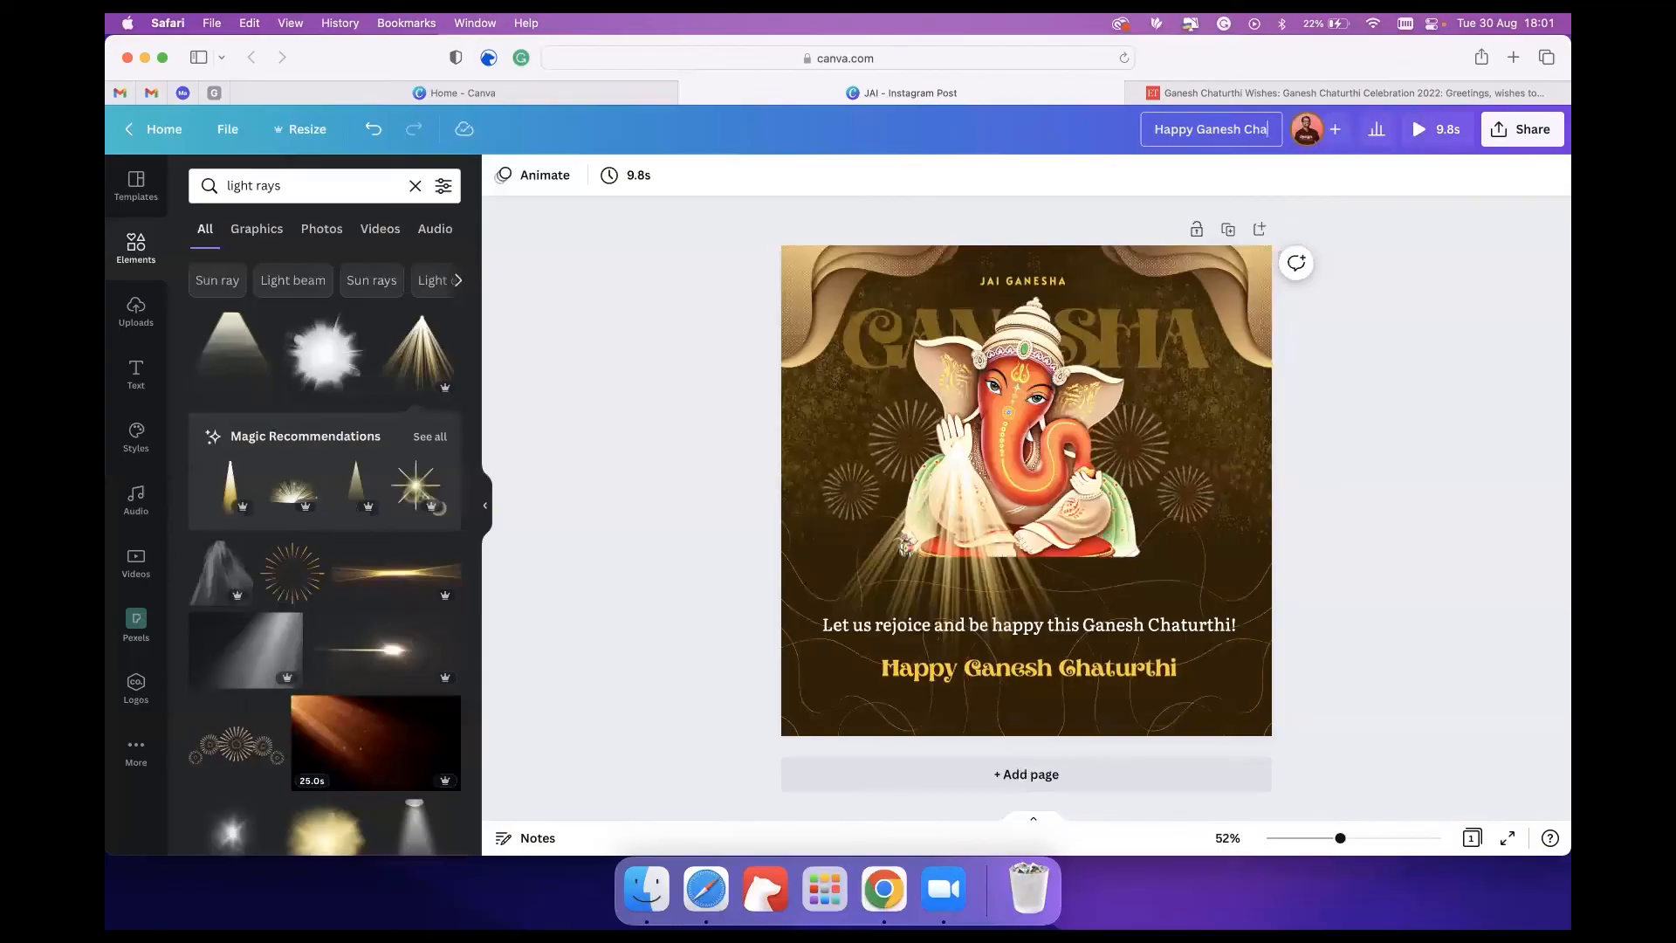
pyautogui.write('thurthiu')
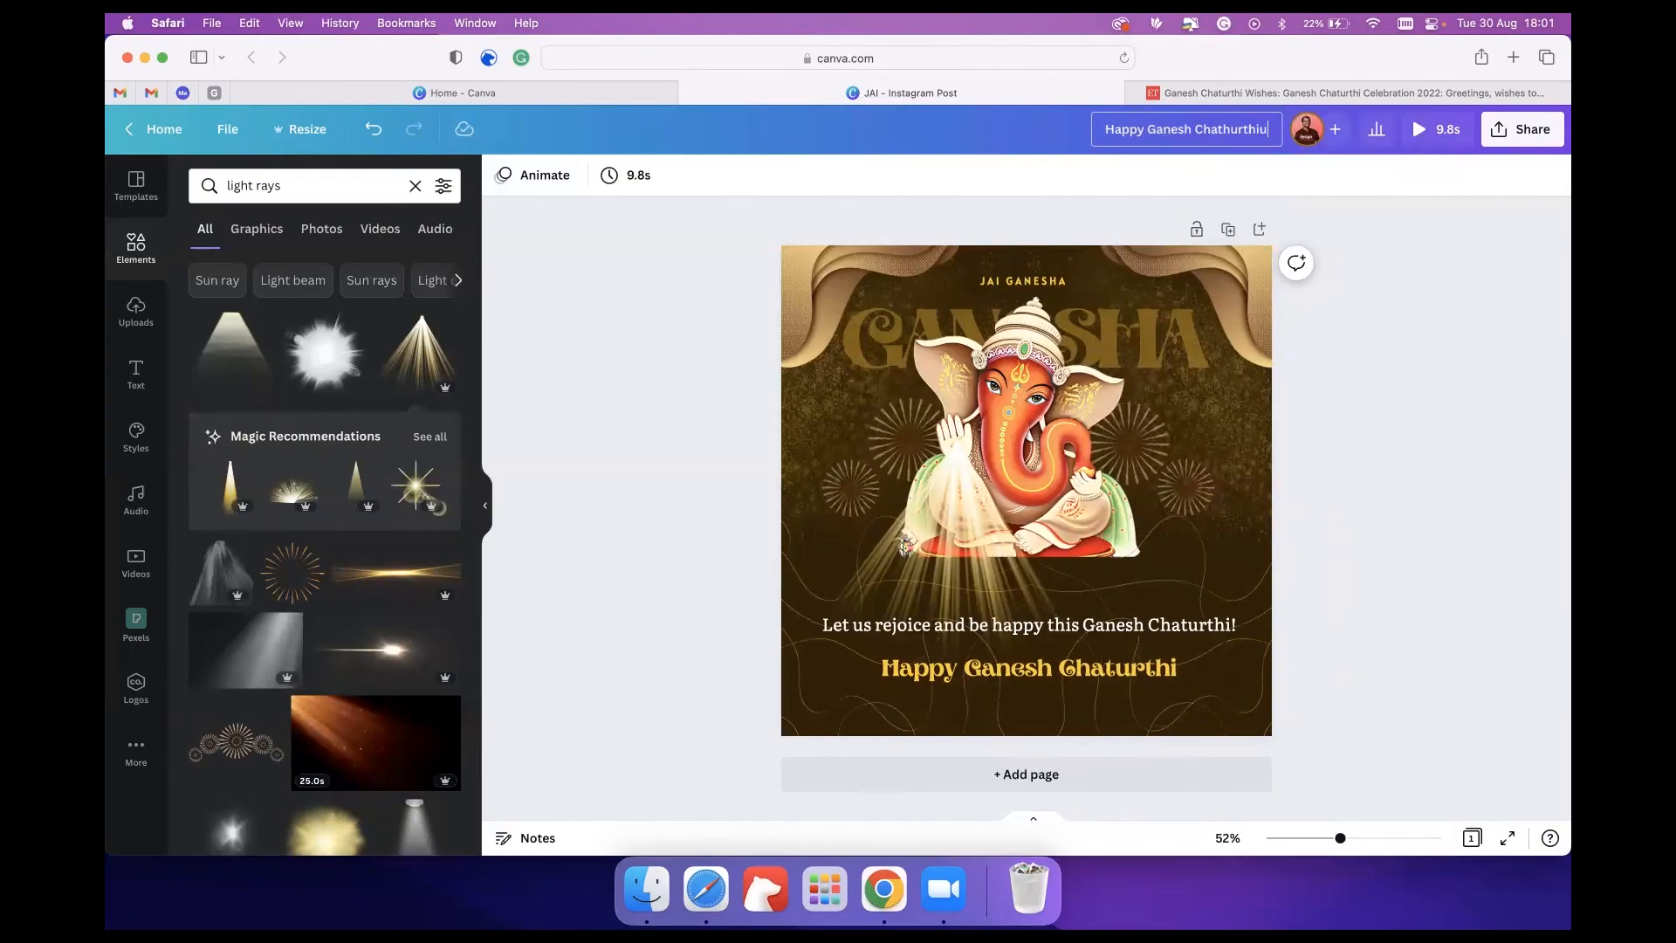
pyautogui.press('BackSpace')
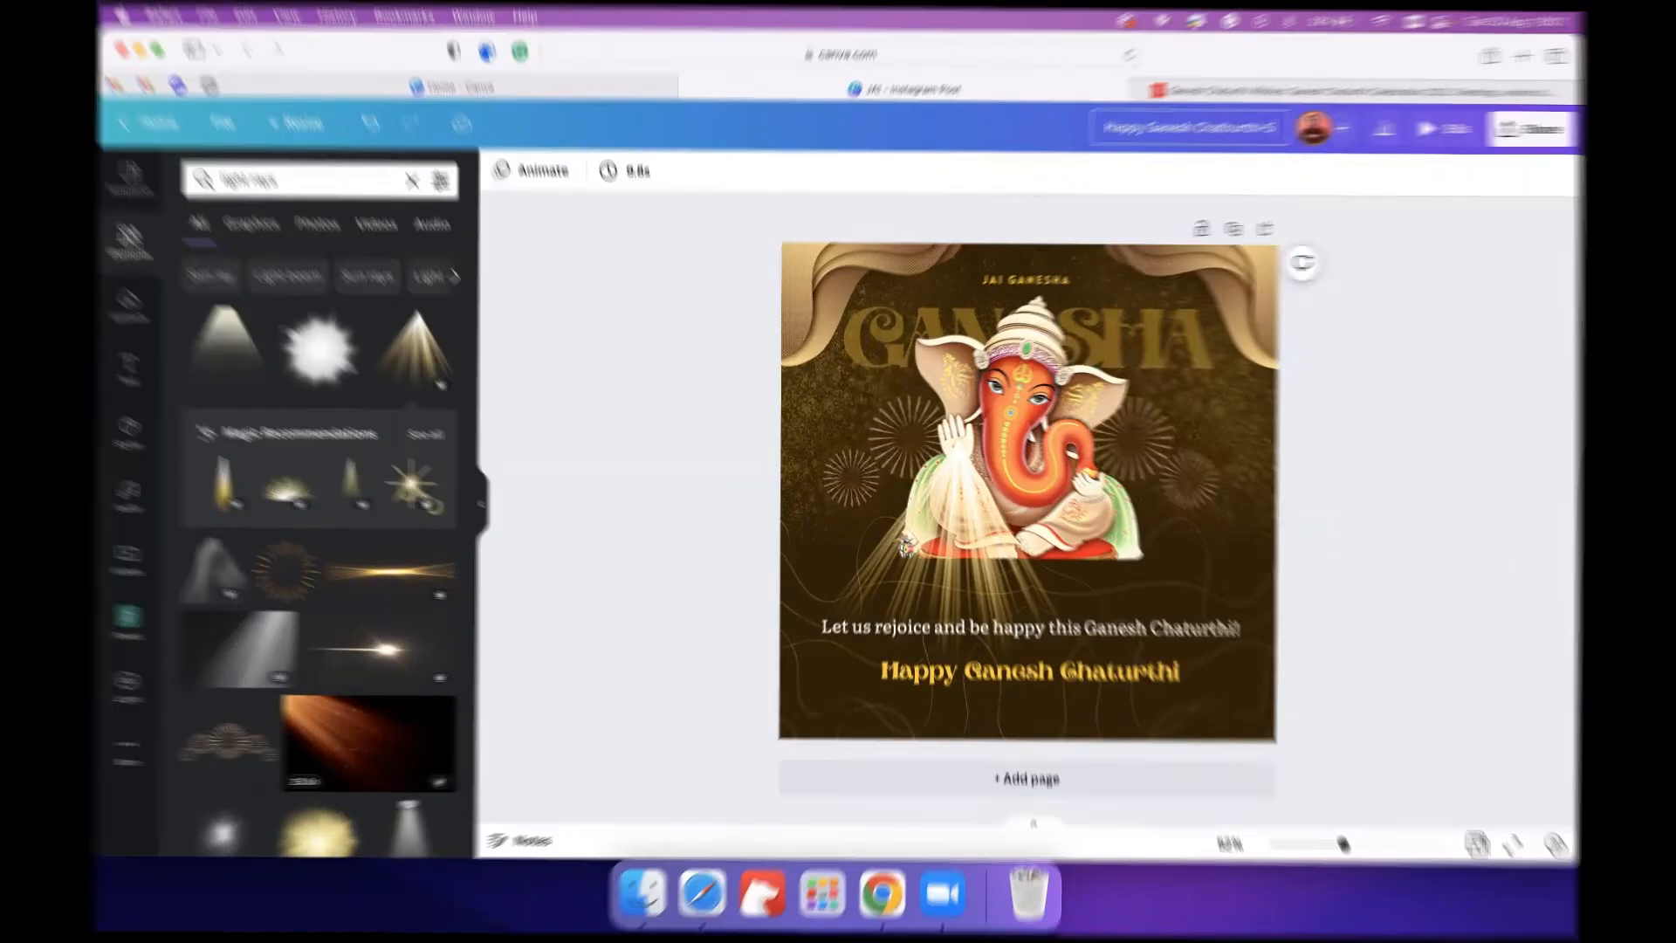